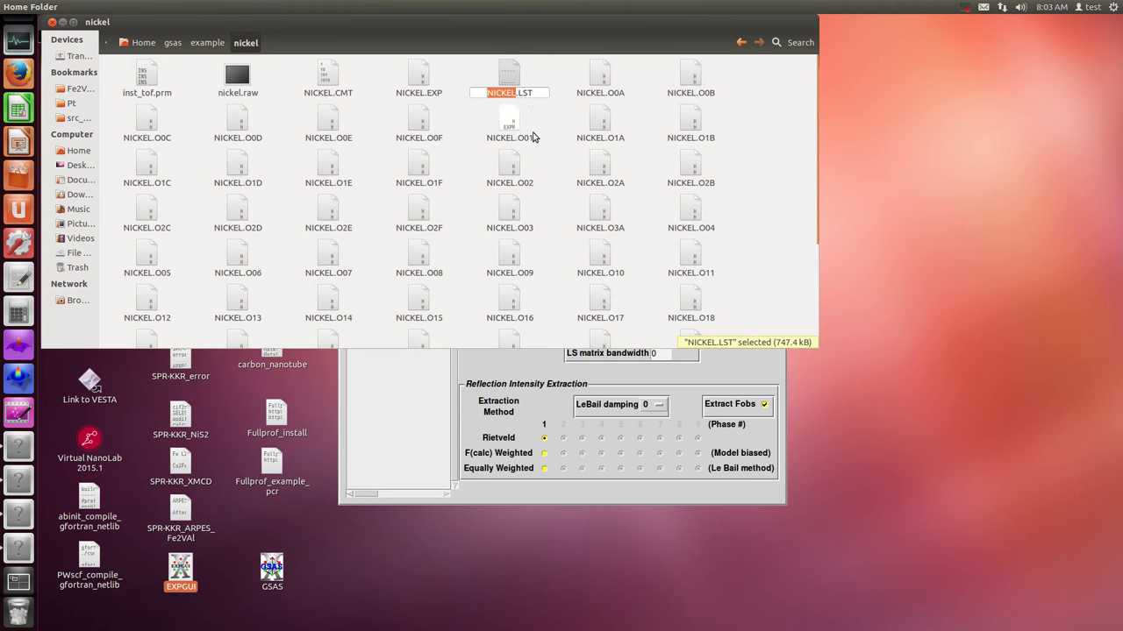
# Rename the file NICKEL.LST as NICKEL_old.LST in the nickel folder.
pyautogui.click(514, 93)
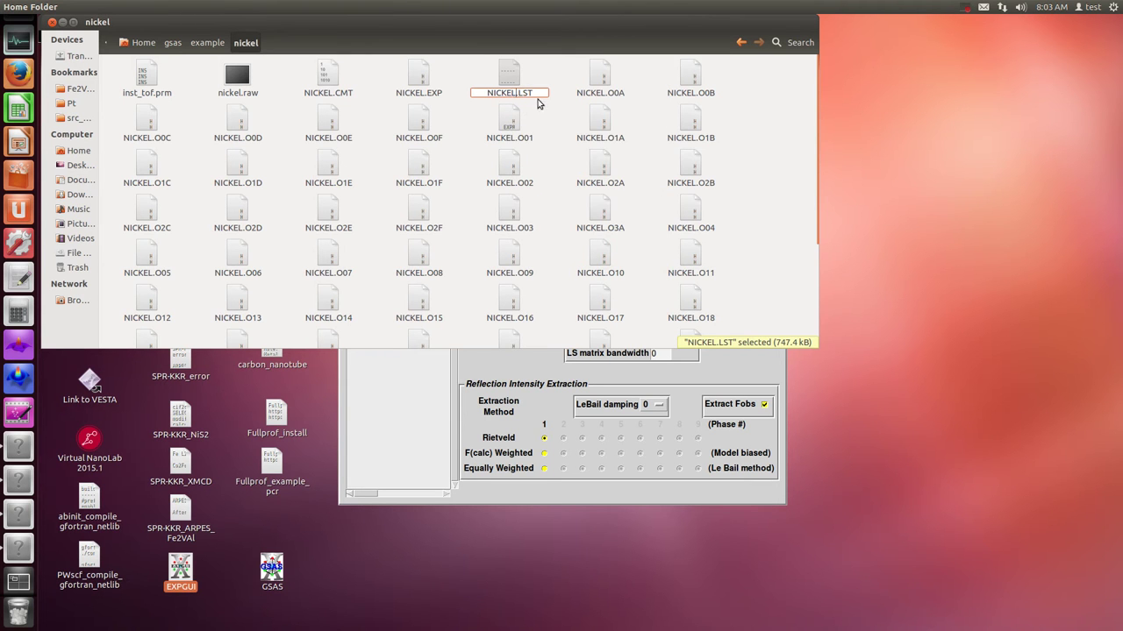
pyautogui.write('_old')
pyautogui.press('Return')
# Set the number of least-squares cycles to 8 for the NICKEL experiment and display its phase parameters.
pyautogui.click(473, 452)
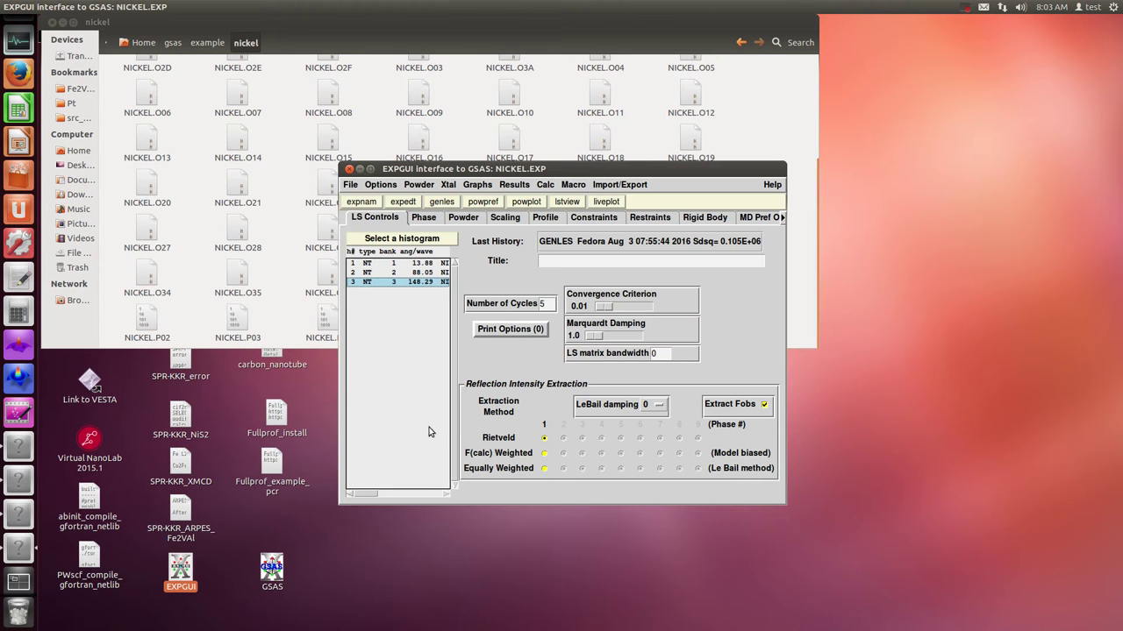
pyautogui.doubleClick(542, 304)
pyautogui.write('8')
pyautogui.click(464, 217)
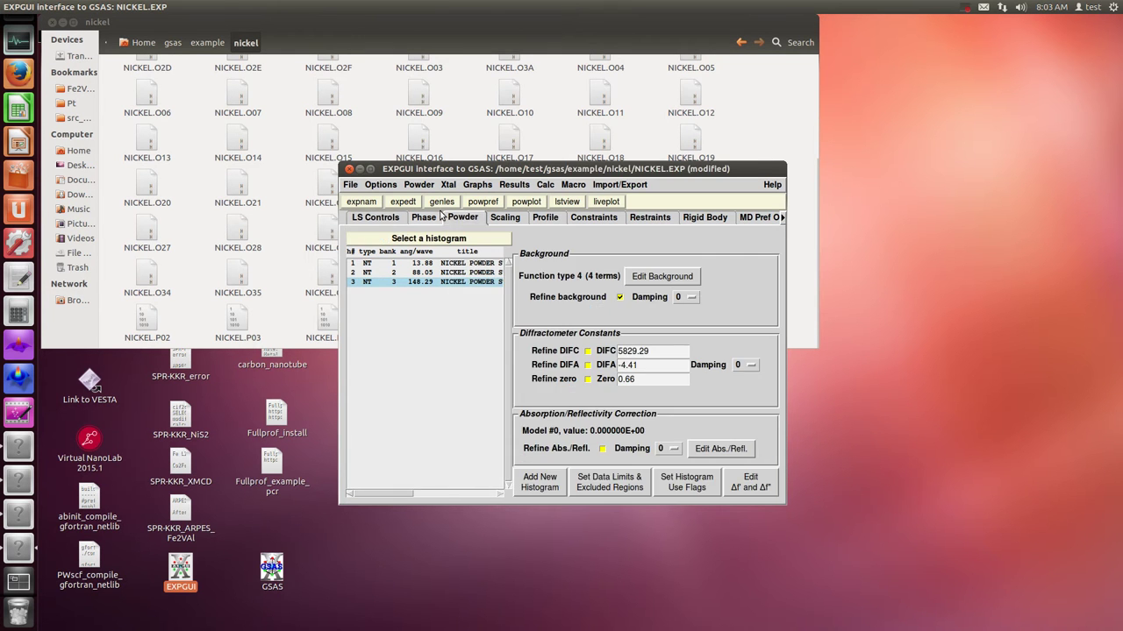
pyautogui.click(434, 217)
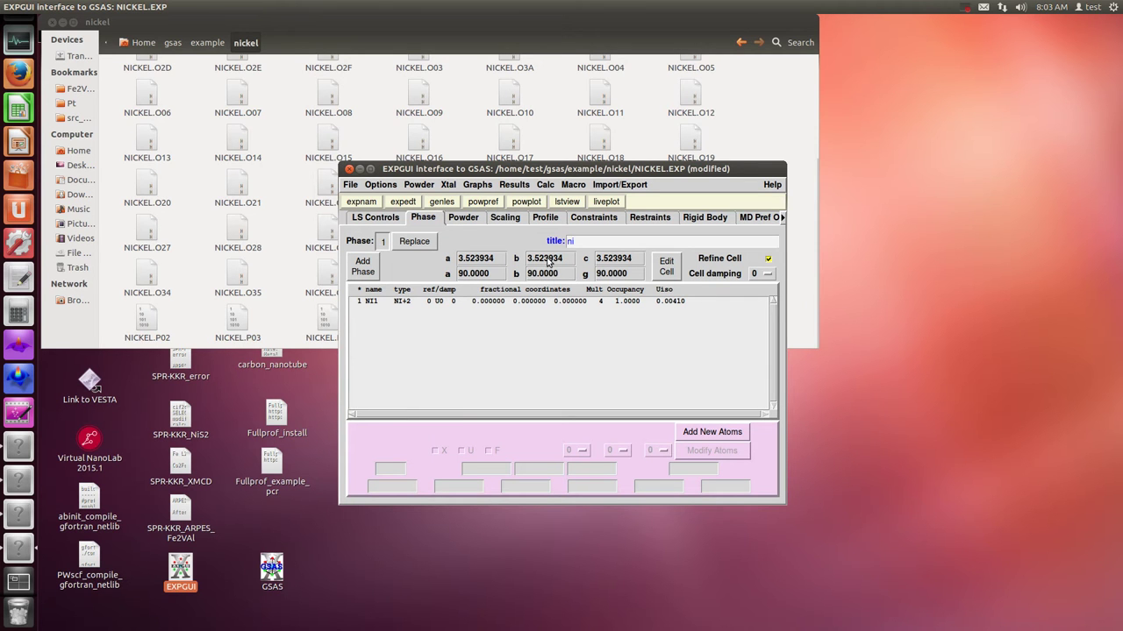
# Run powpref on the NICKEL experiment to prepare the powder histograms and return to the experiment interface.
pyautogui.click(483, 202)
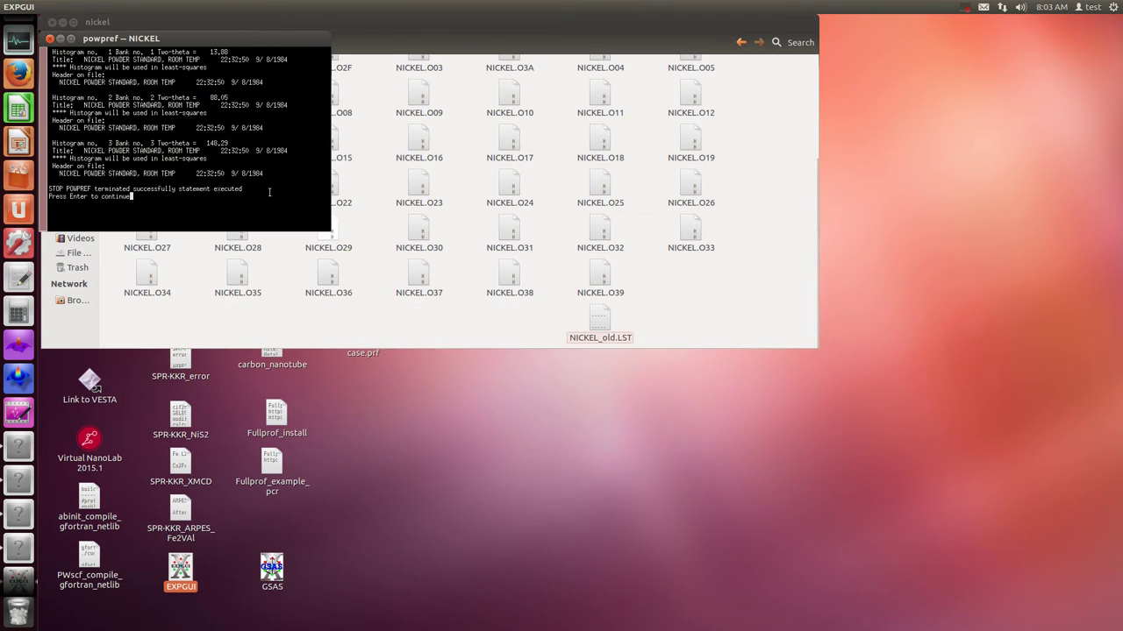
pyautogui.press('Return')
pyautogui.click(422, 428)
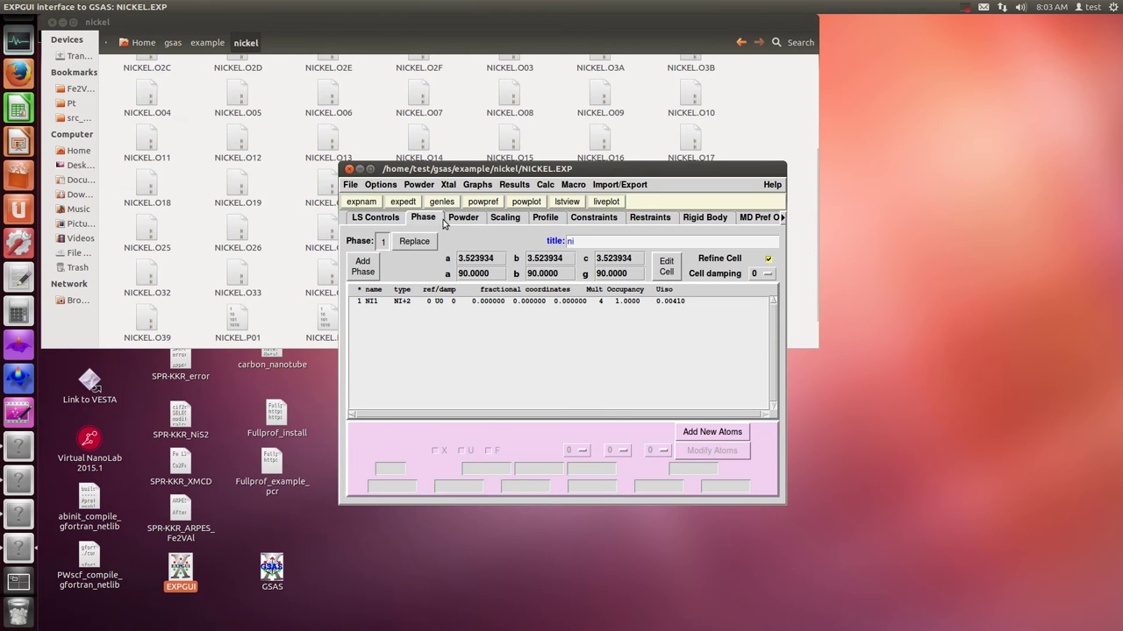
# Run the genles least-squares refinement and load the new version of NICKEL.EXP.
pyautogui.click(442, 202)
pyautogui.press('Return')
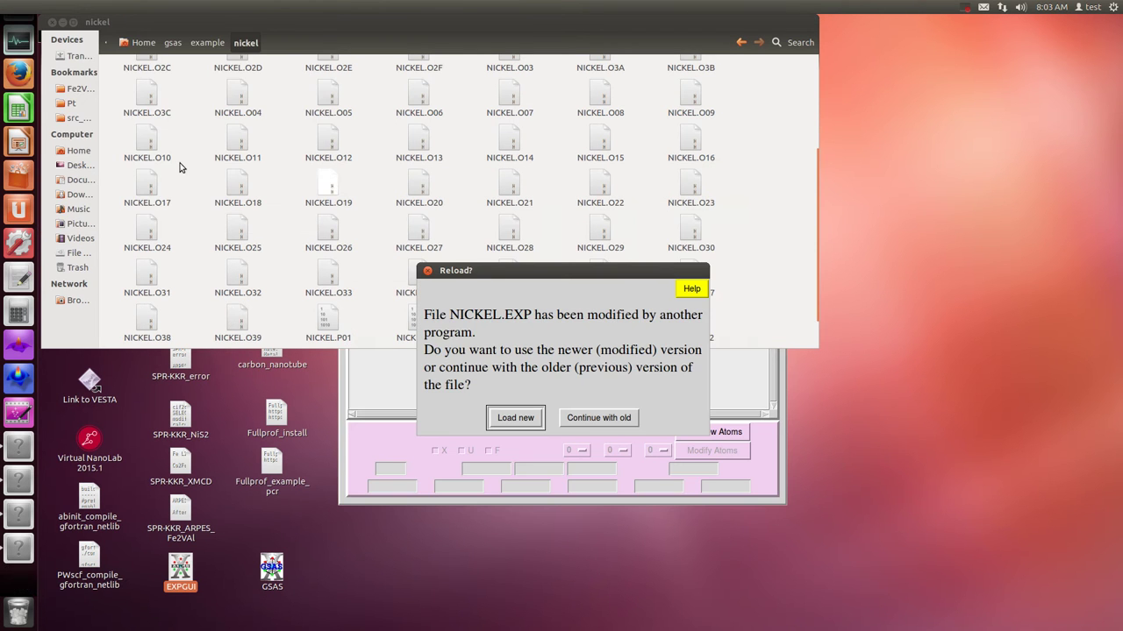
pyautogui.click(505, 417)
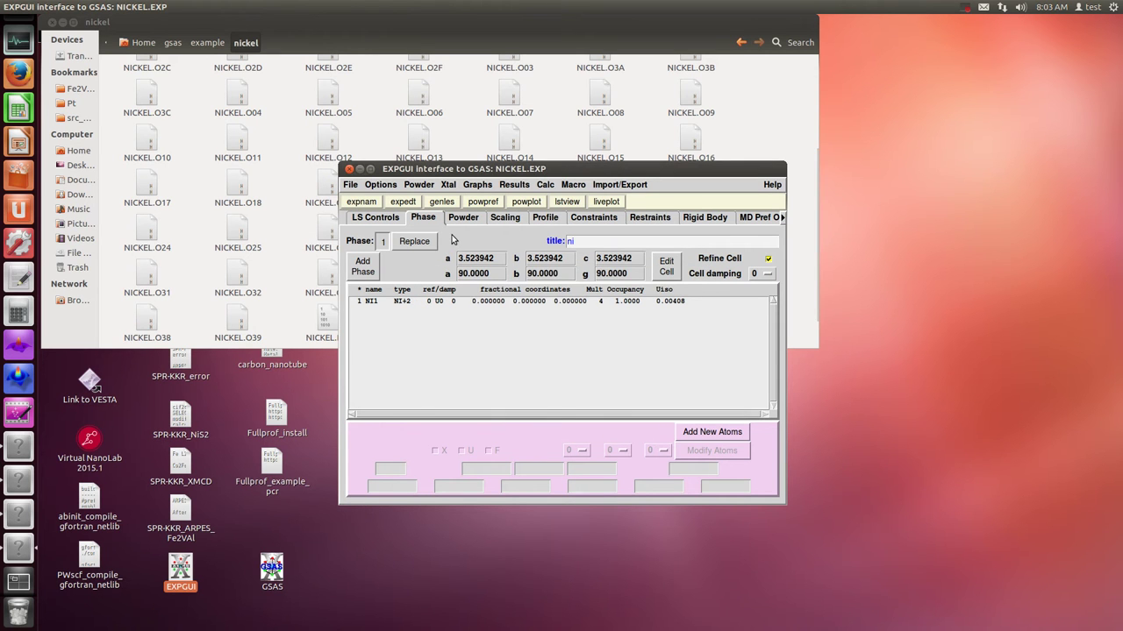
# Run reflist and write the full 132-column offline reflection list (option m) for histogram 1.
pyautogui.click(515, 184)
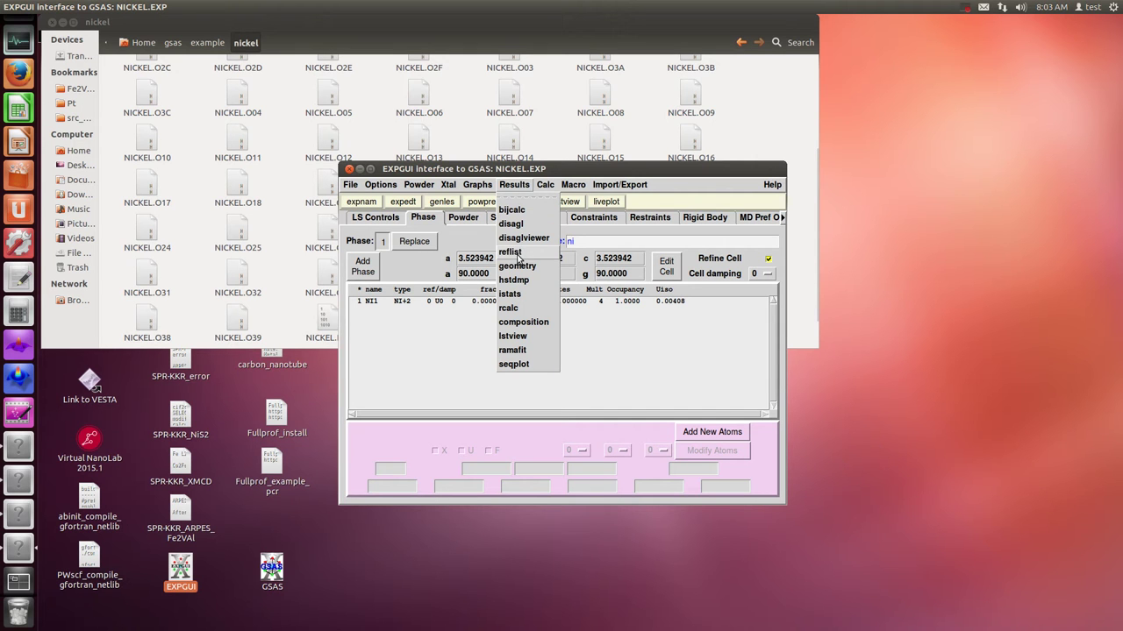
pyautogui.click(507, 252)
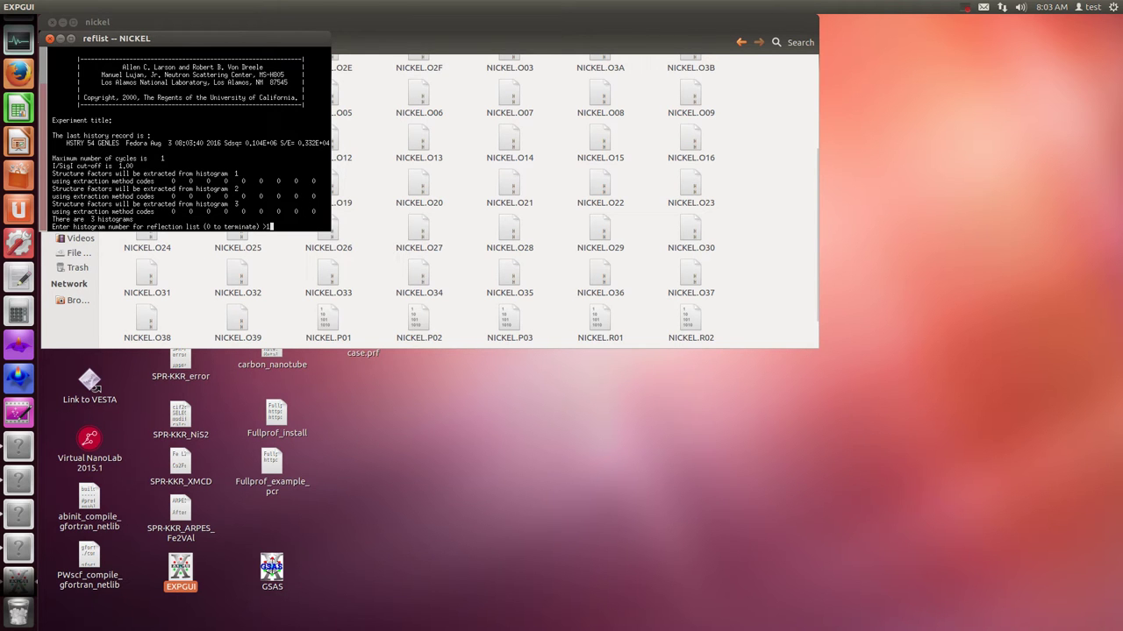
pyautogui.press('Return')
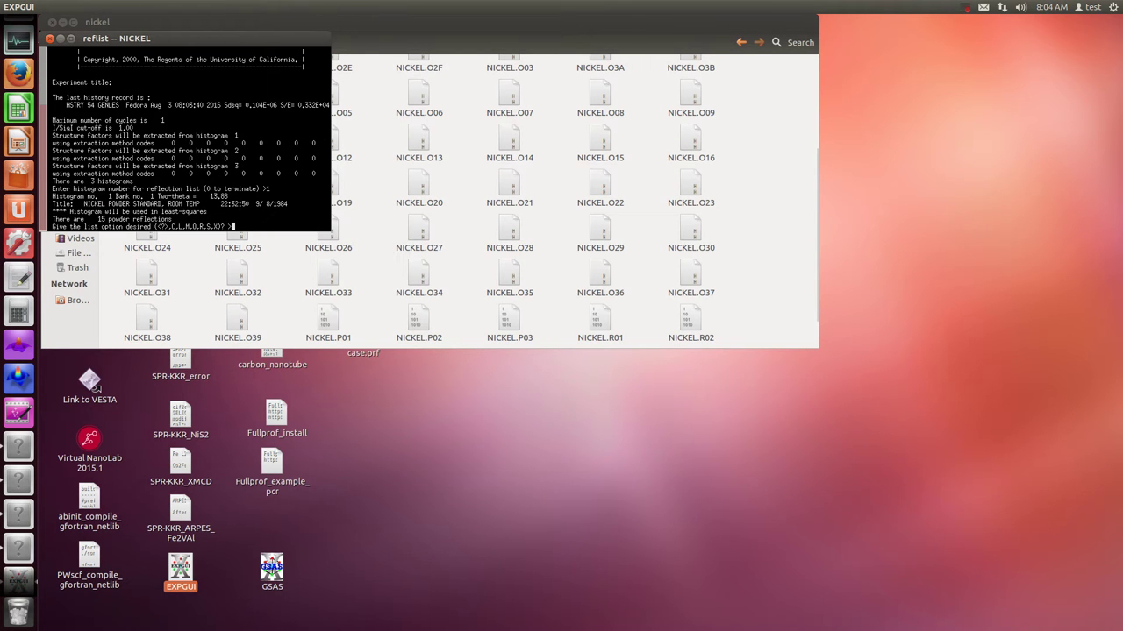
pyautogui.press('Return')
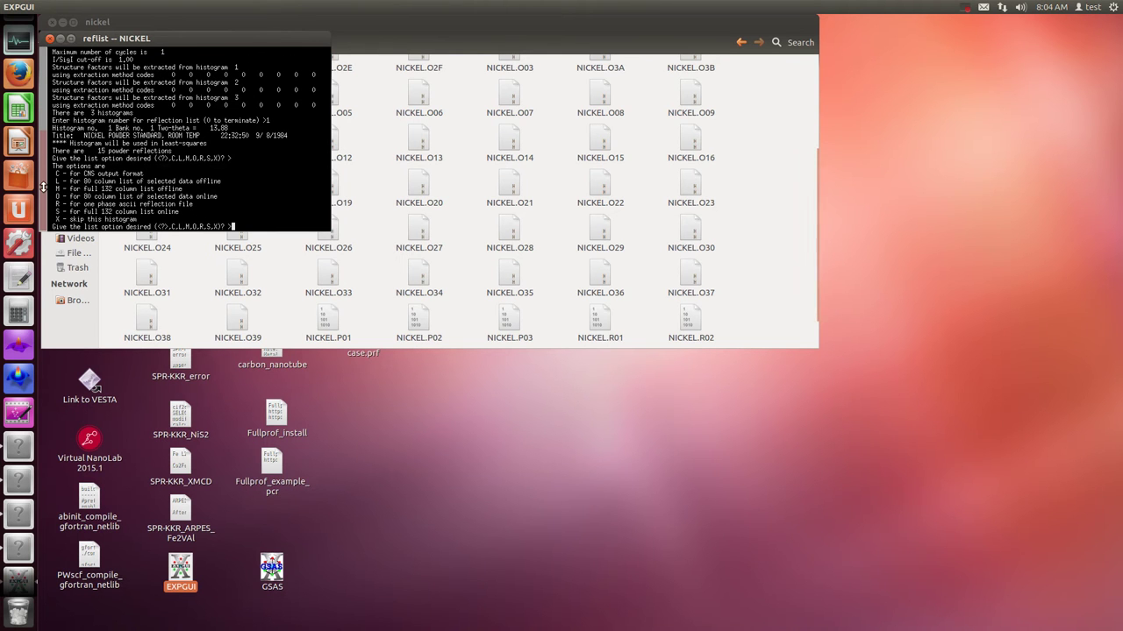
pyautogui.moveTo(52, 189); pyautogui.dragTo(189, 189)
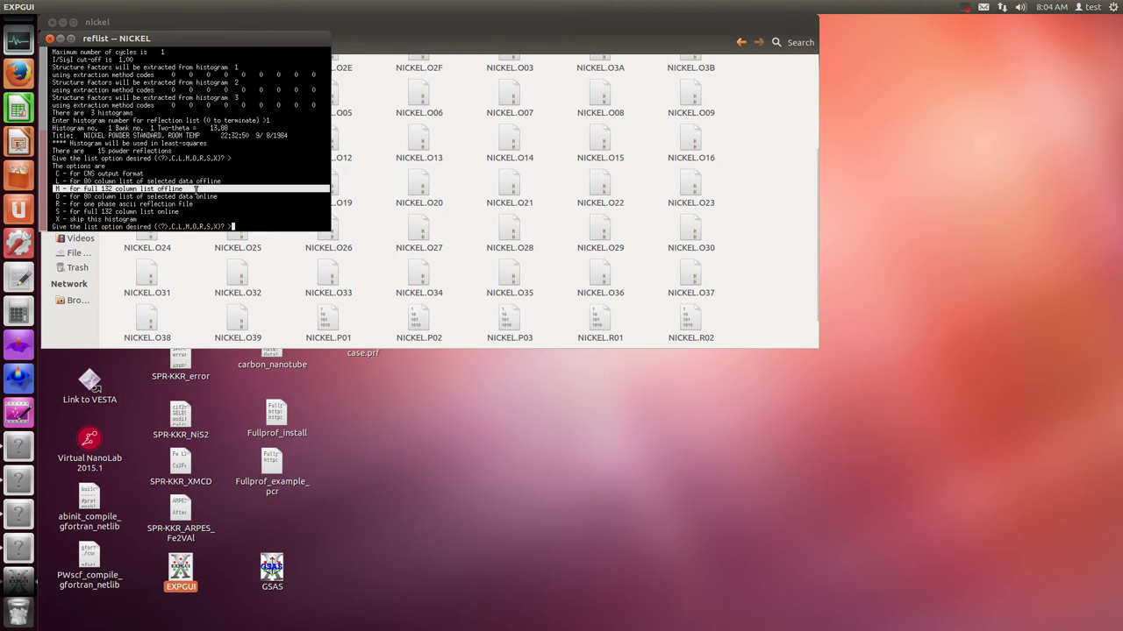
pyautogui.write('m')
pyautogui.press('Return')
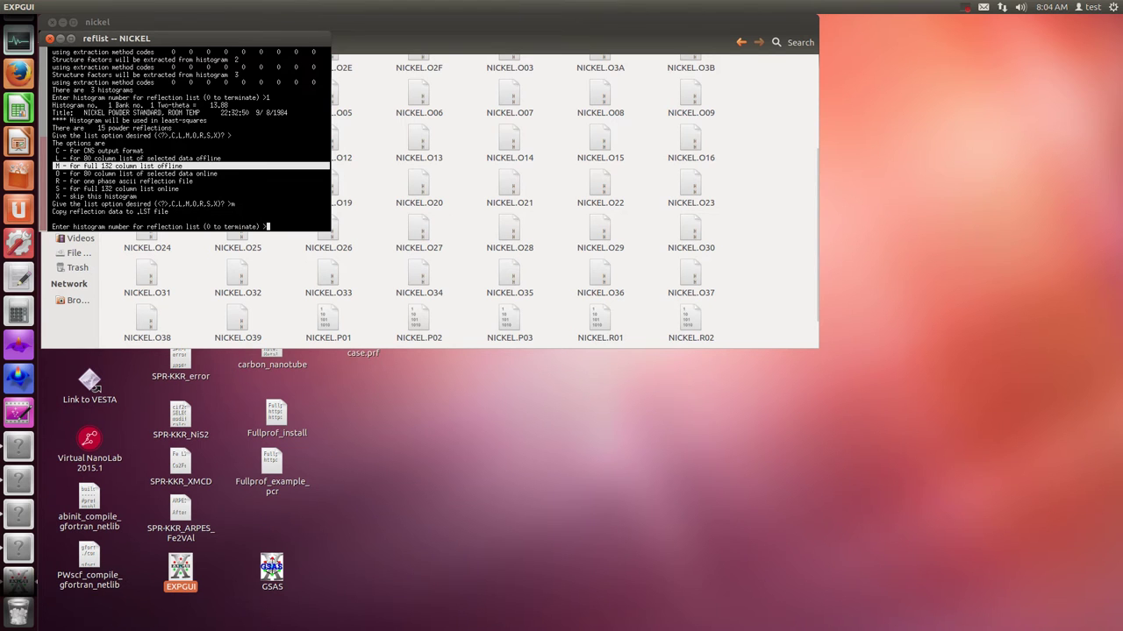
# Write the full offline reflection lists (option m) for histograms 2 and 3, and terminate reflist with 0.
pyautogui.write('2')
pyautogui.press('Return')
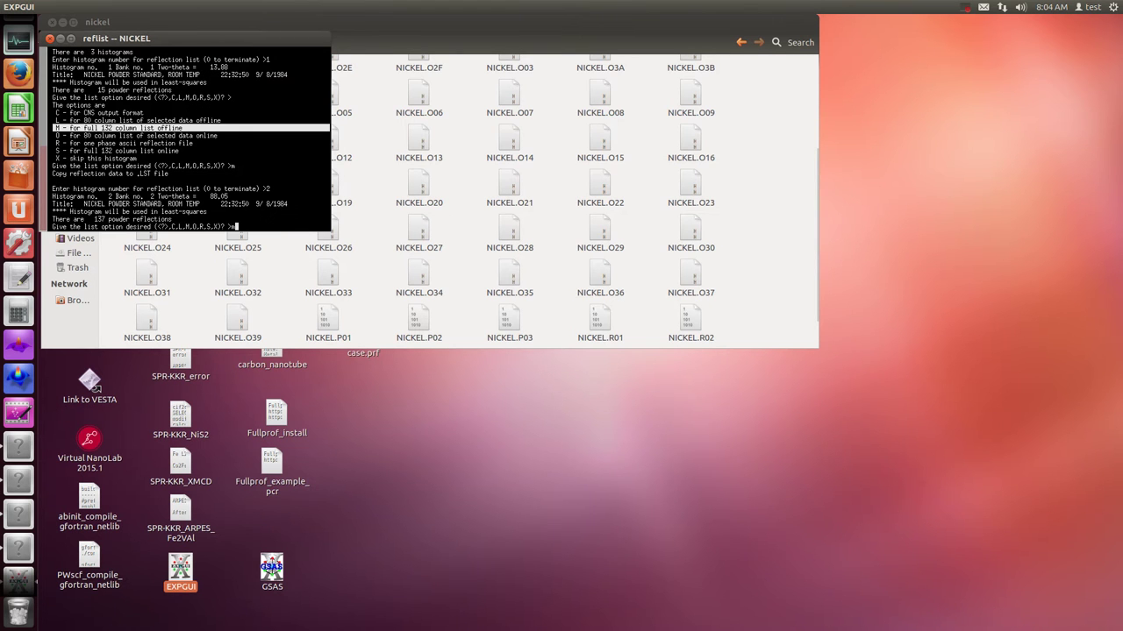
pyautogui.write('m')
pyautogui.press('Return')
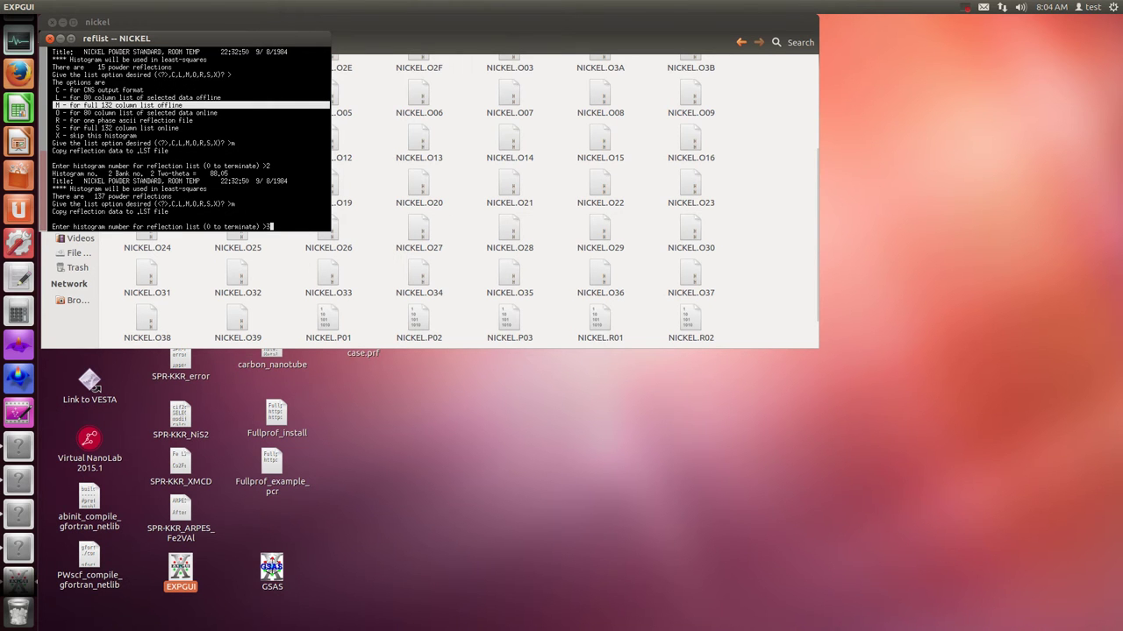
pyautogui.press('Return')
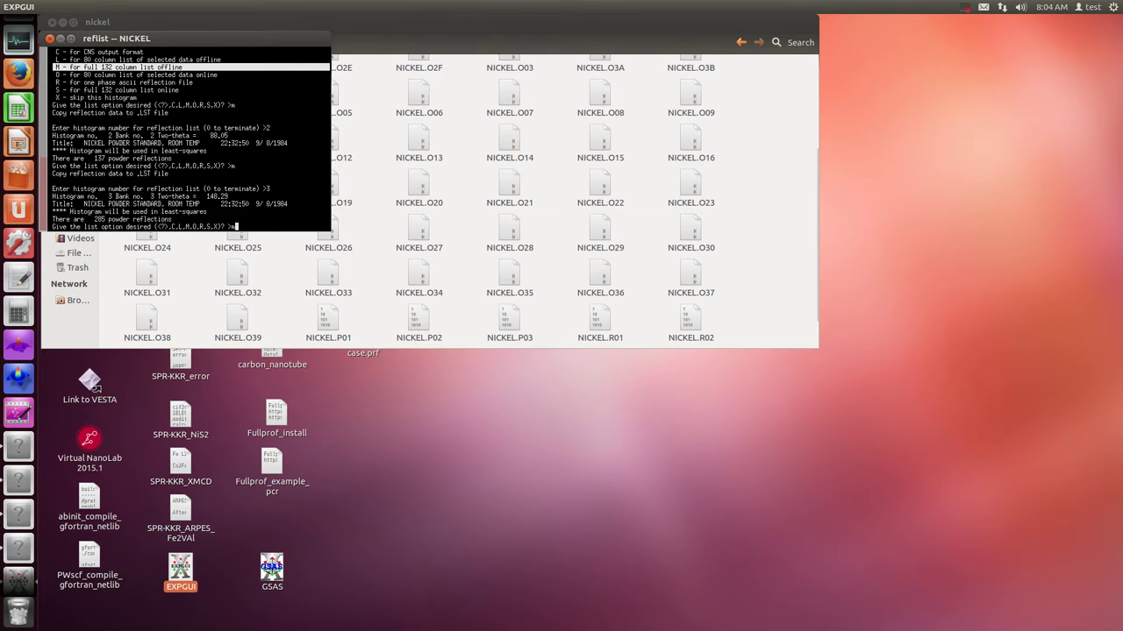
pyautogui.write('m')
pyautogui.press('Return')
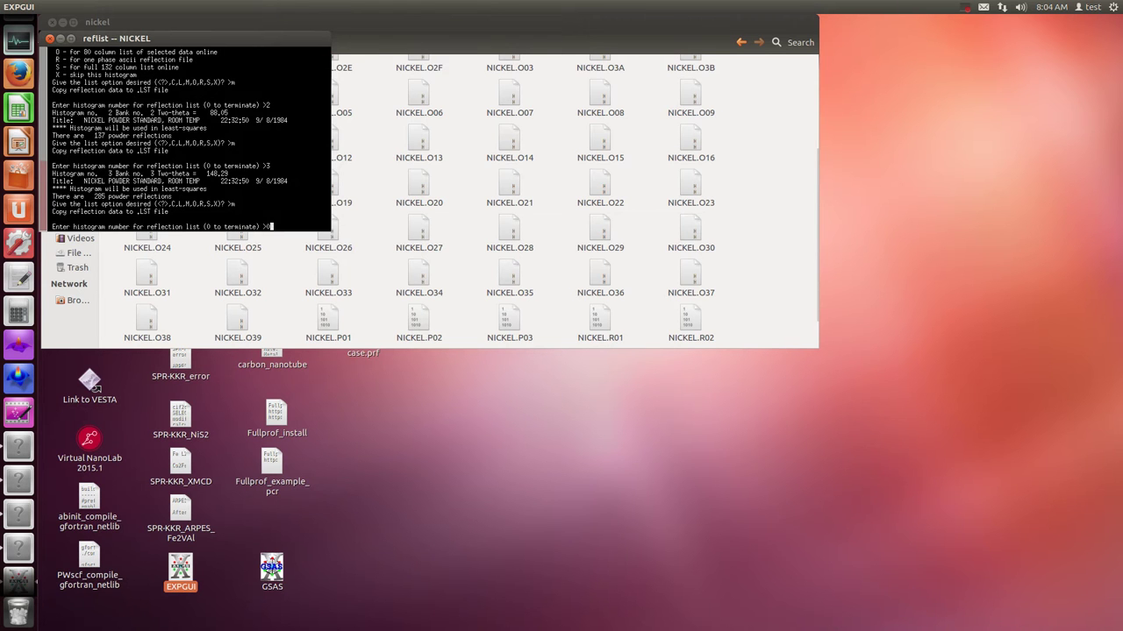
pyautogui.press('Return')
pyautogui.press('Return')
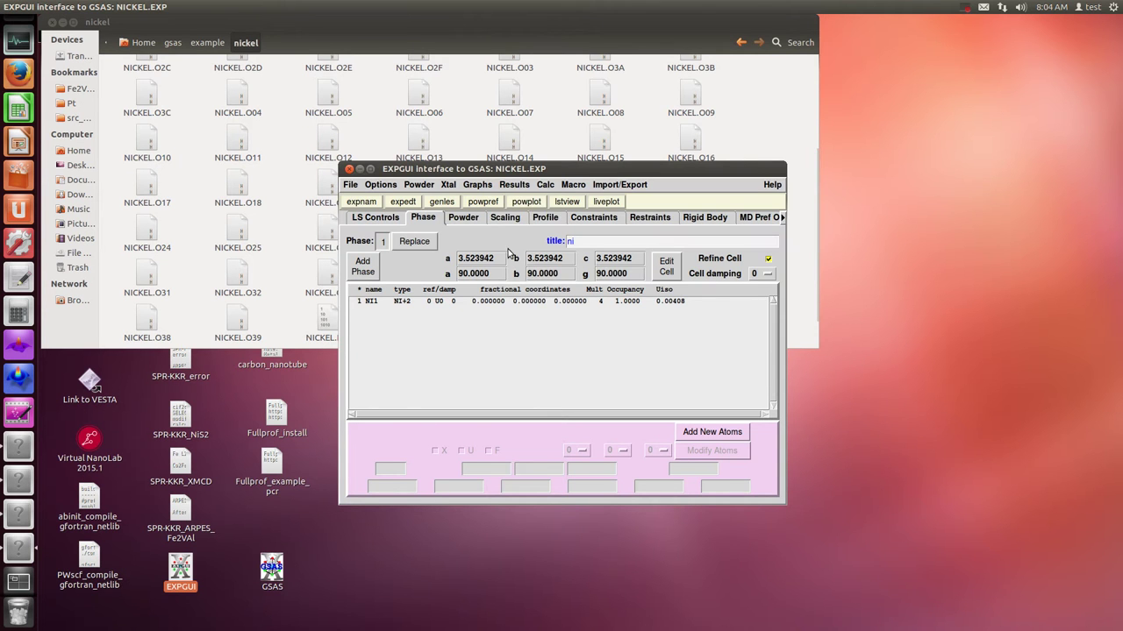
# Run hstdmp and choose output option L to copy the entire profile to the .LST file.
pyautogui.click(518, 185)
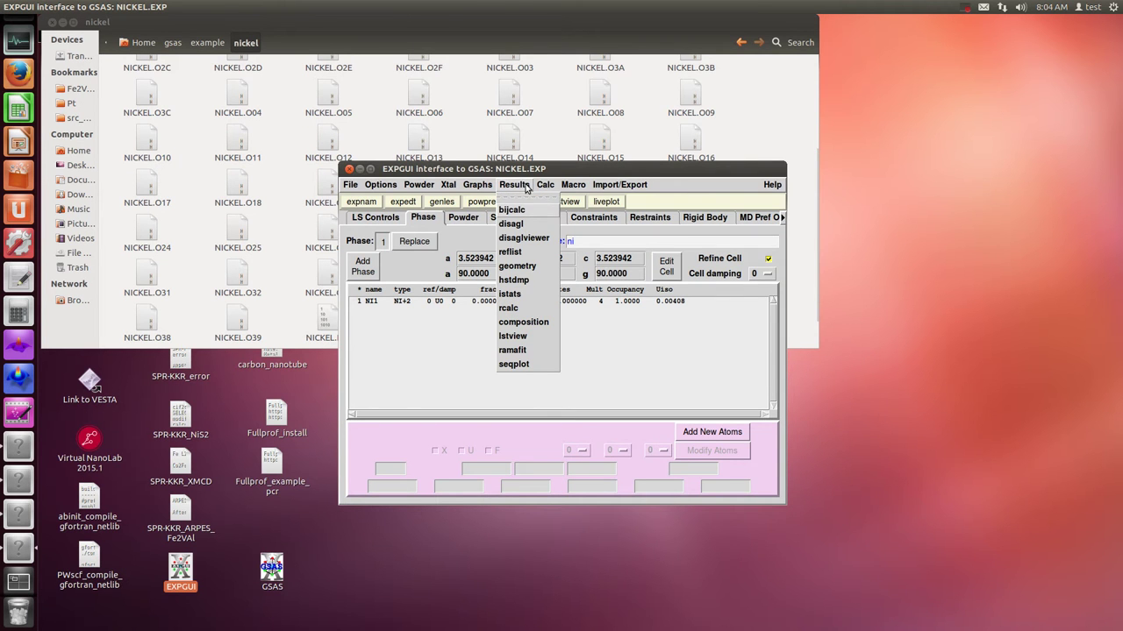
pyautogui.click(516, 280)
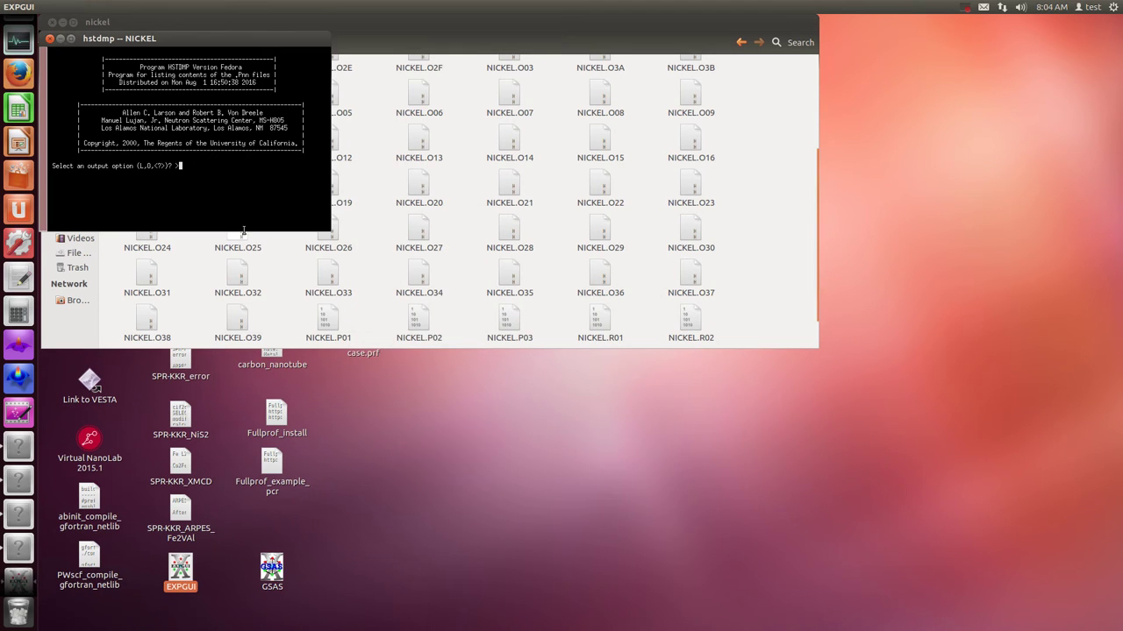
pyautogui.press('Return')
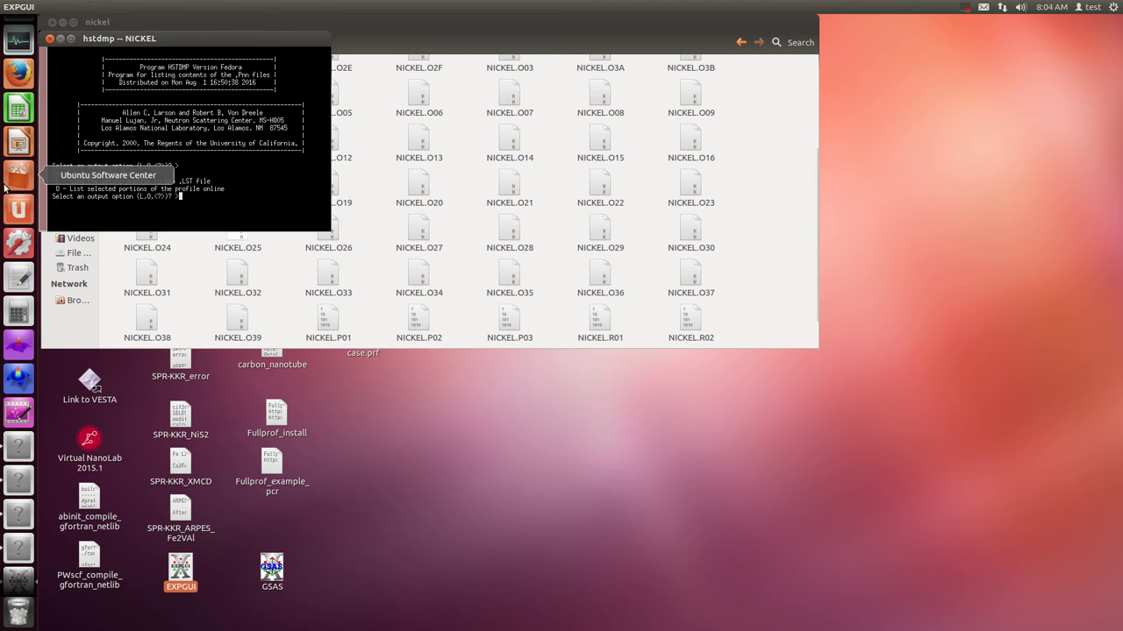
pyautogui.moveTo(50, 181); pyautogui.dragTo(270, 182)
pyautogui.click(262, 206)
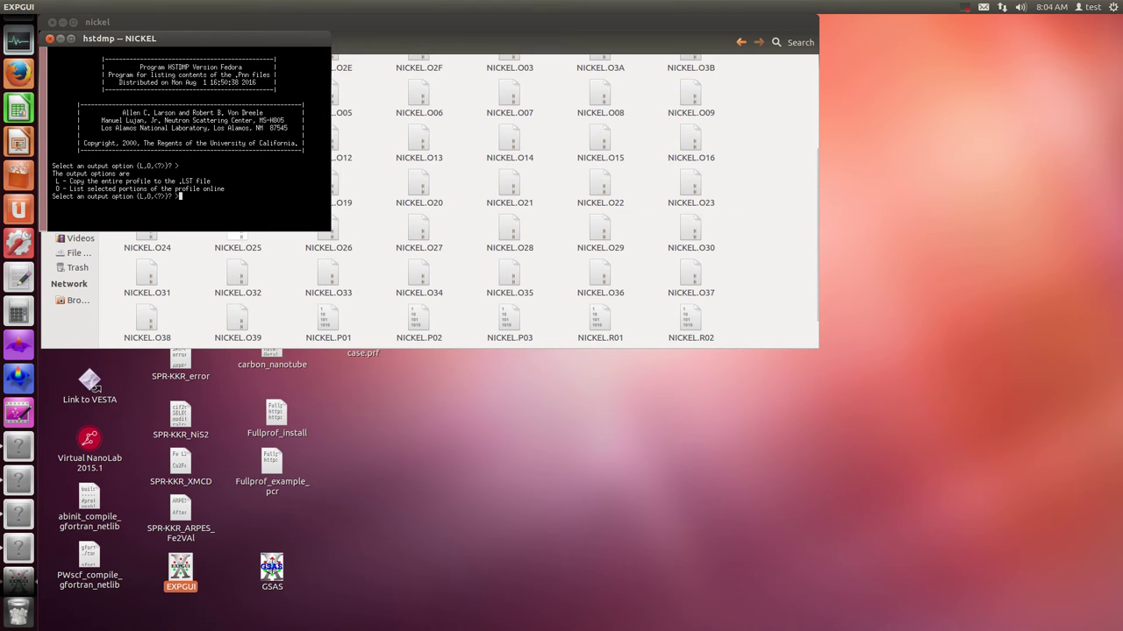
pyautogui.press('Return')
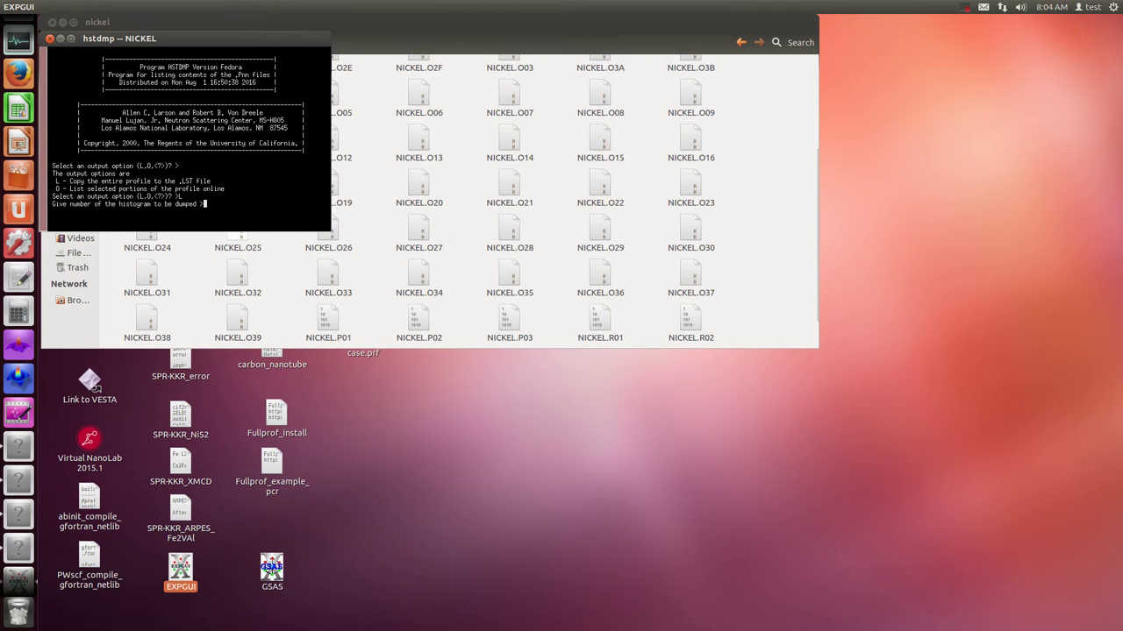
# Dump the profiles of histograms 1, 2 and 3, and exit hstdmp with 0.
pyautogui.write('1')
pyautogui.press('Return')
pyautogui.write('2')
pyautogui.press('Return')
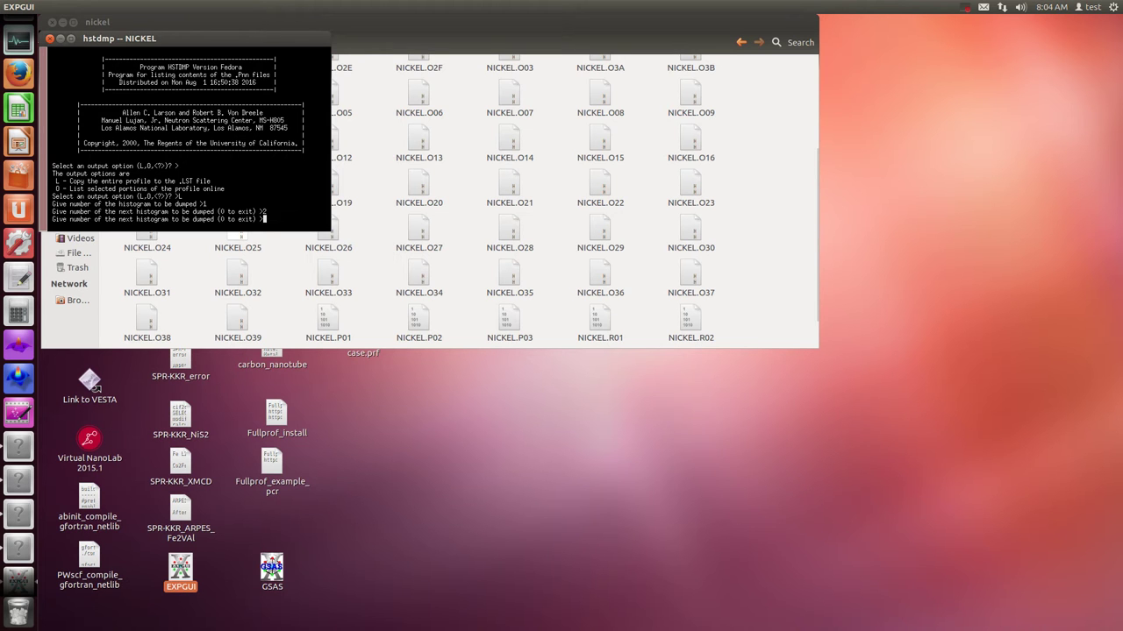
pyautogui.write('3')
pyautogui.press('Return')
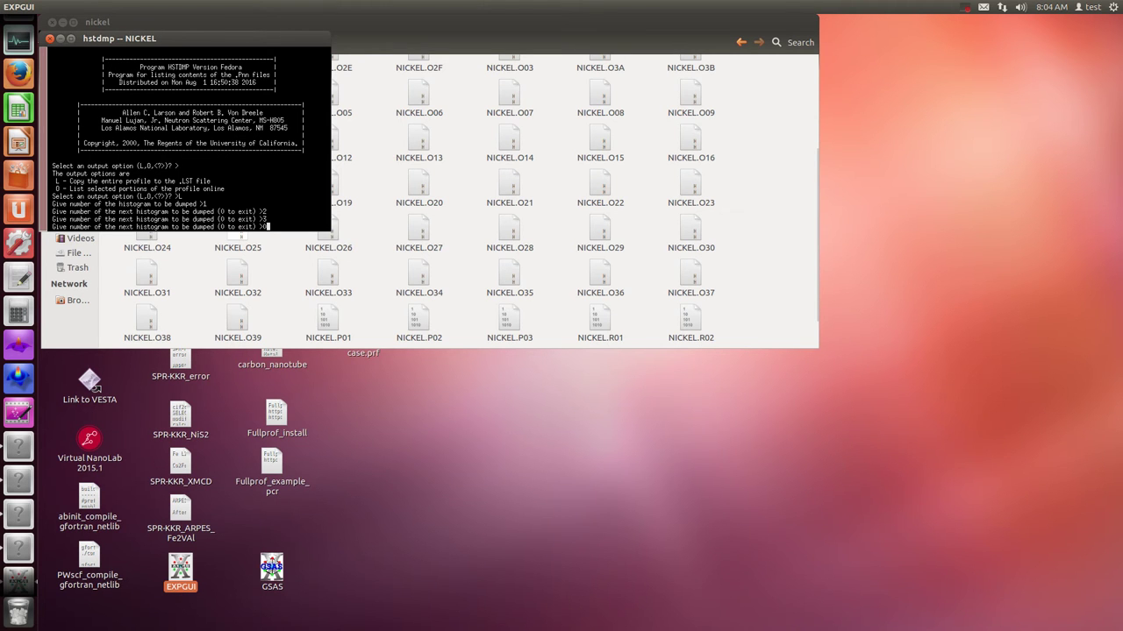
pyautogui.press('Return')
pyautogui.press('Return')
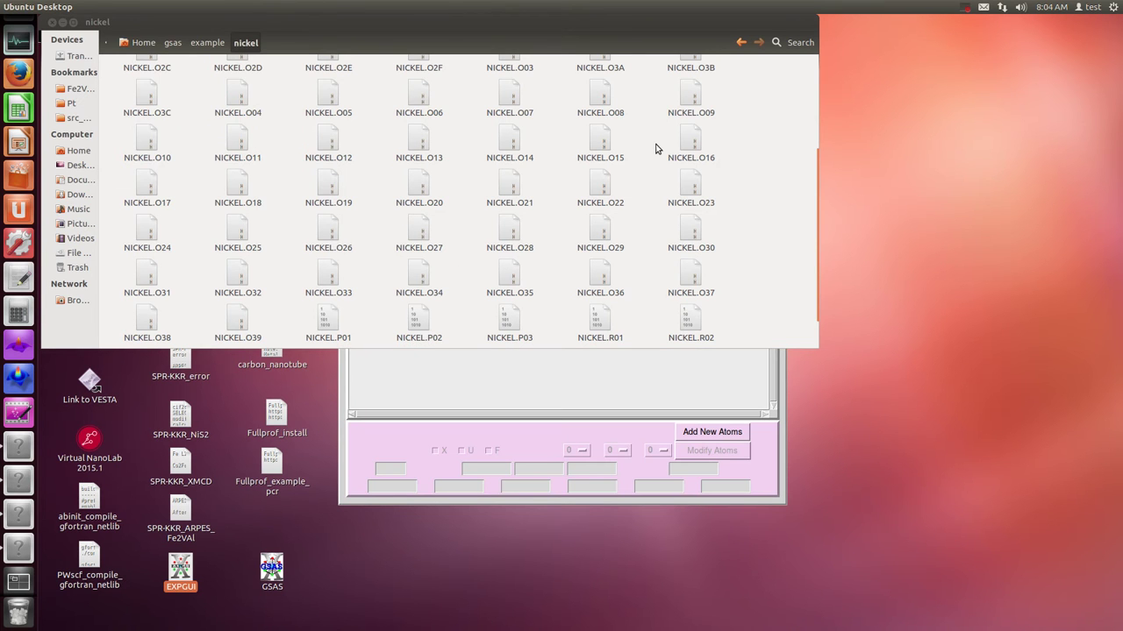
# Open the new NICKEL.LST in the text editor to examine its contents, and close it.
pyautogui.scroll(4, 655, 145)
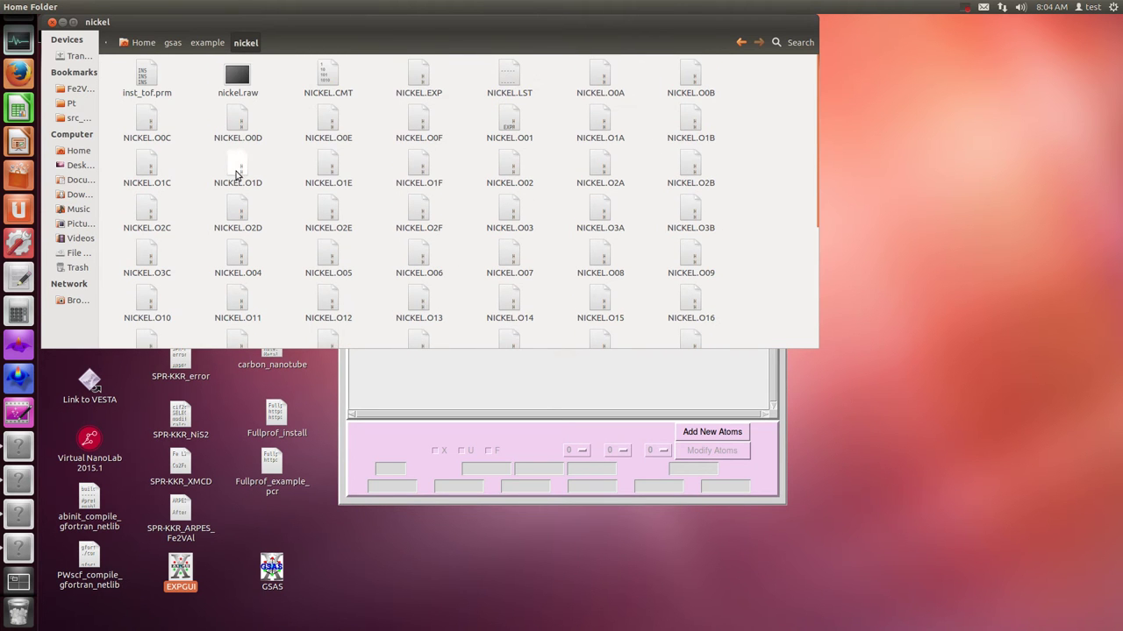
pyautogui.doubleClick(509, 86)
pyautogui.moveTo(785, 107); pyautogui.dragTo(809, 95)
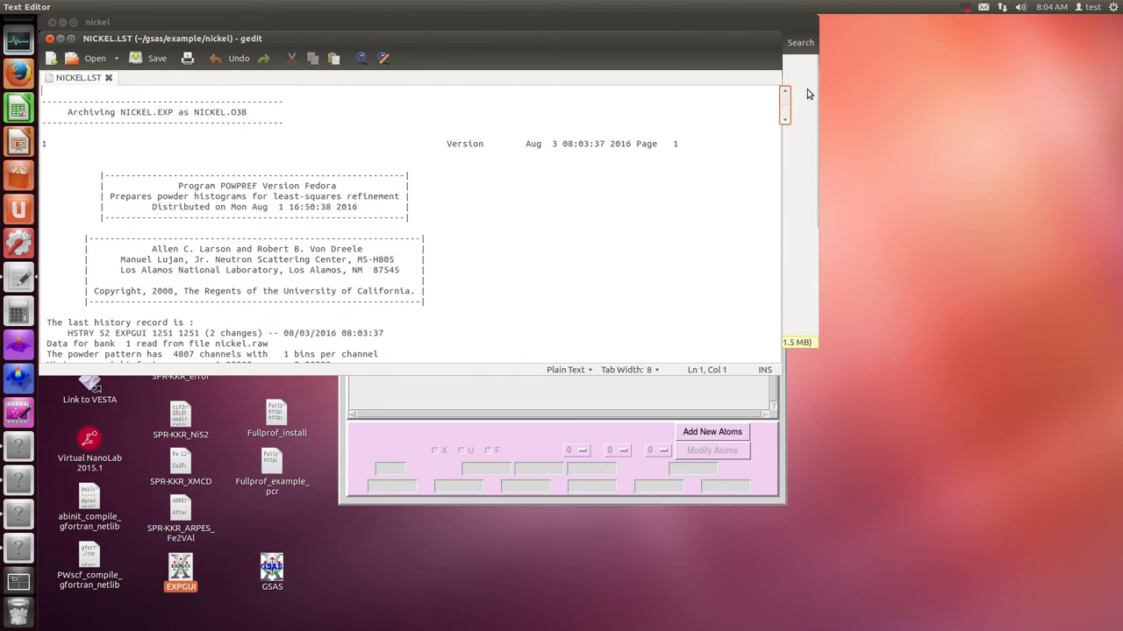
pyautogui.click(50, 39)
# Duplicate NICKEL.LST in the nickel folder and rename the copy as NICKEL.lst.
pyautogui.hotkey('ctrl', 'c')
pyautogui.hotkey('ctrl', 'v')
pyautogui.rightClick(231, 331)
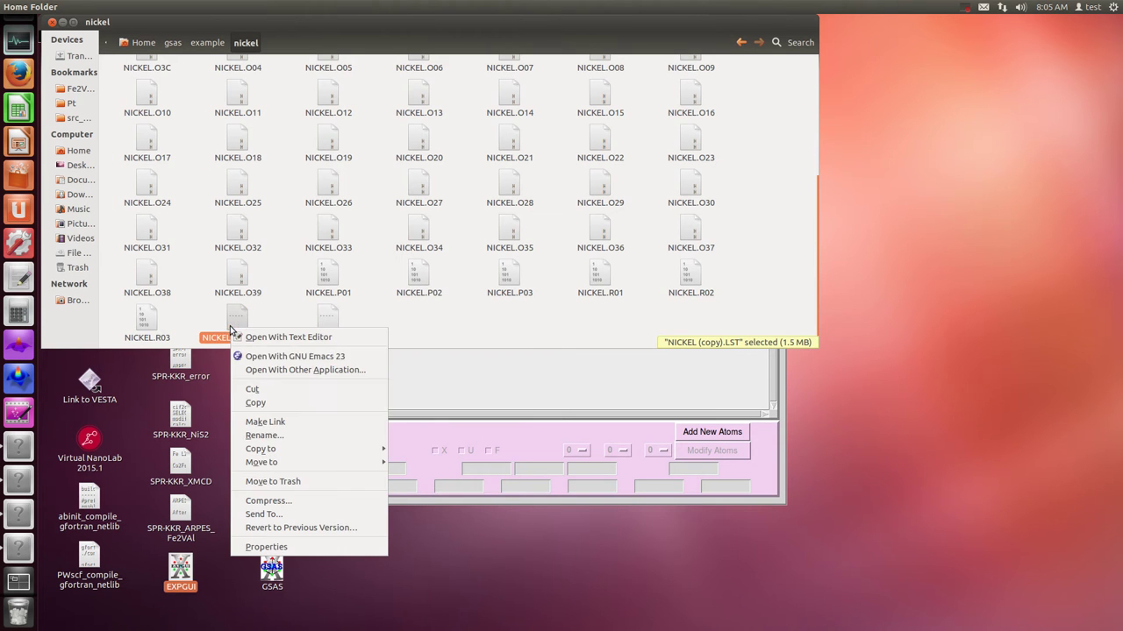
pyautogui.click(263, 435)
pyautogui.write('NICKEL.LST')
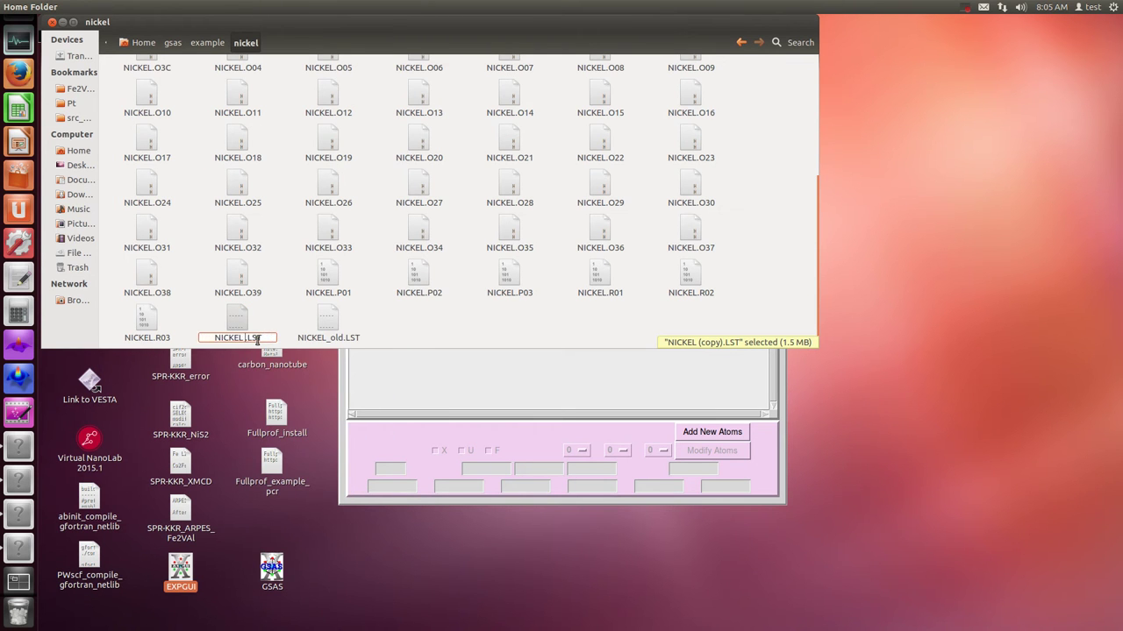
pyautogui.press('BackSpace')
pyautogui.press('BackSpace')
pyautogui.press('BackSpace')
pyautogui.write('lst')
pyautogui.press('Return')
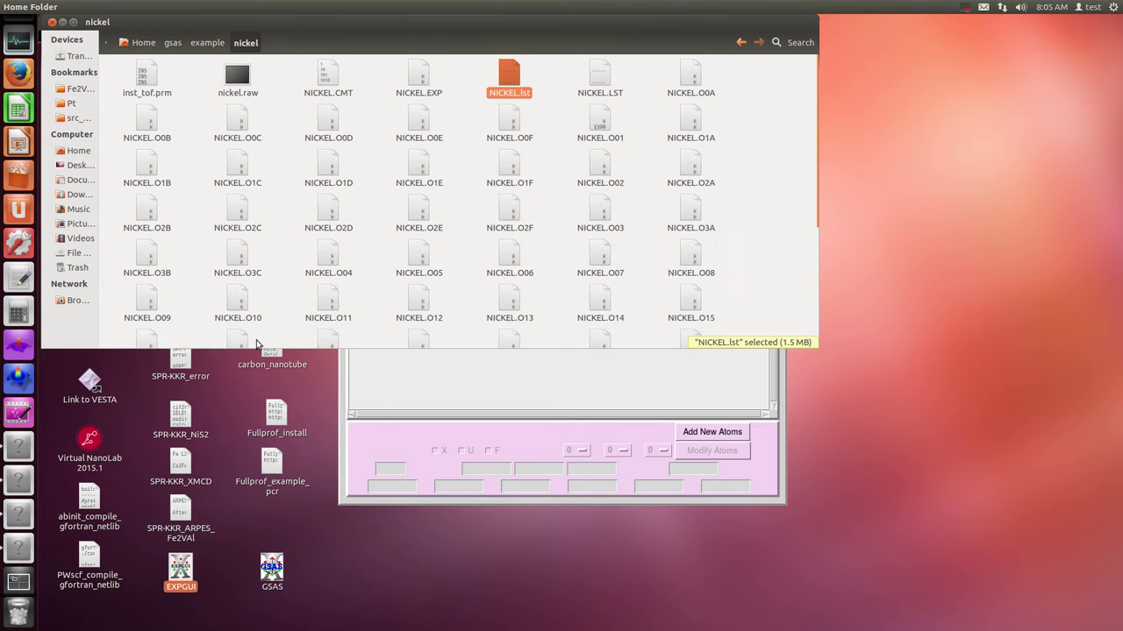
# Move the EXPGUI and nickel folder windows toward the right side of the desktop, displaying the experiment's powder settings.
pyautogui.click(477, 117)
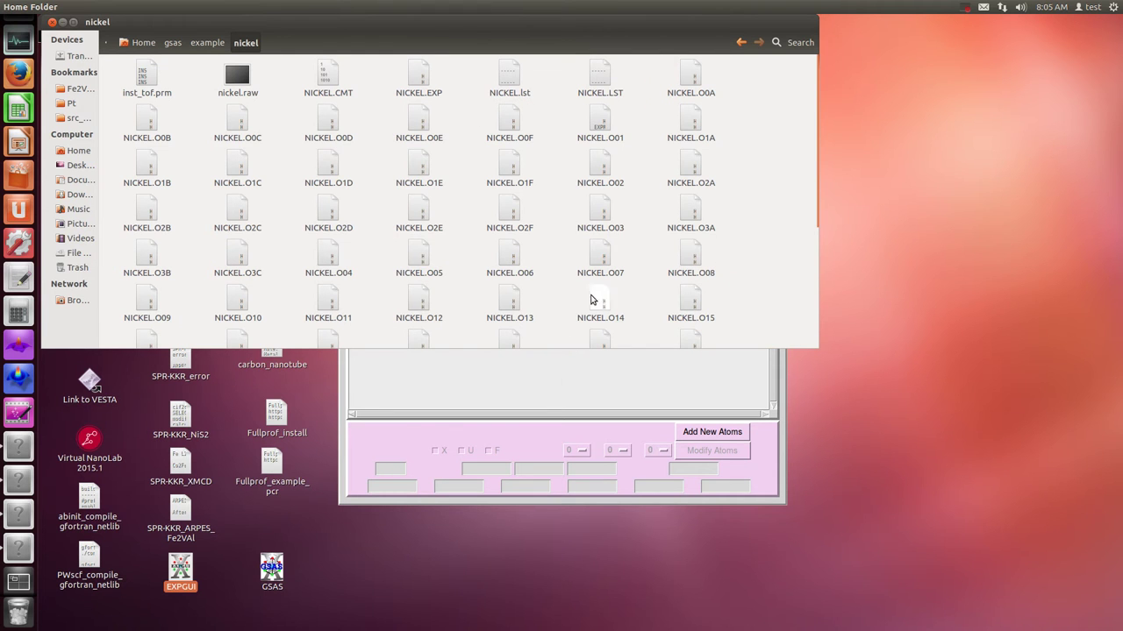
pyautogui.click(533, 401)
pyautogui.moveTo(525, 110); pyautogui.dragTo(839, 292)
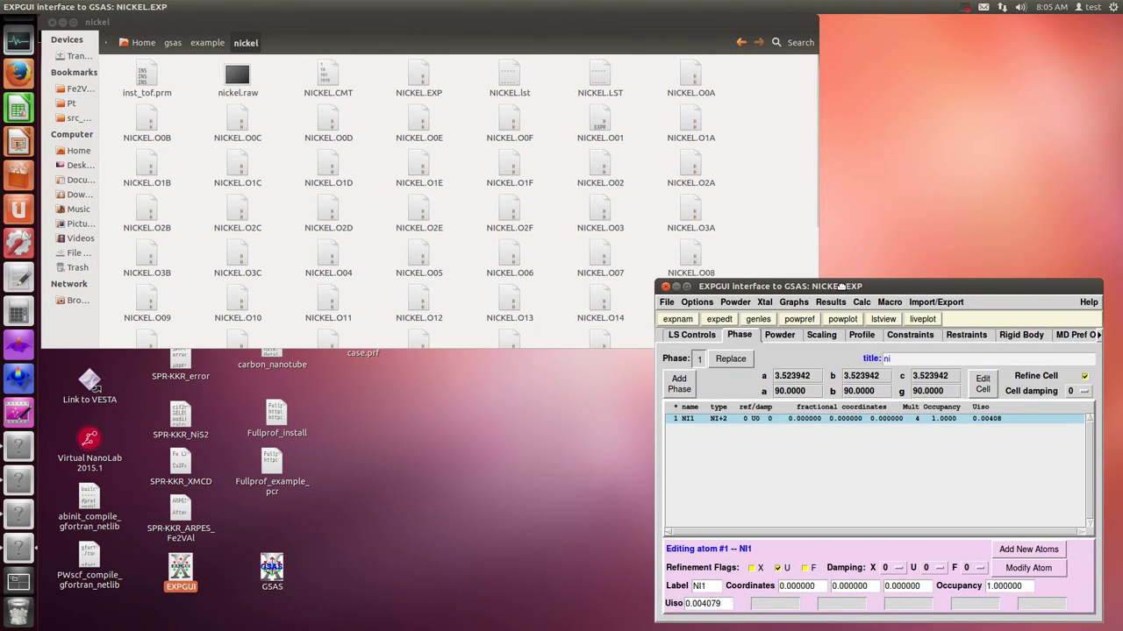
pyautogui.click(787, 340)
pyautogui.moveTo(378, 26); pyautogui.dragTo(682, 29)
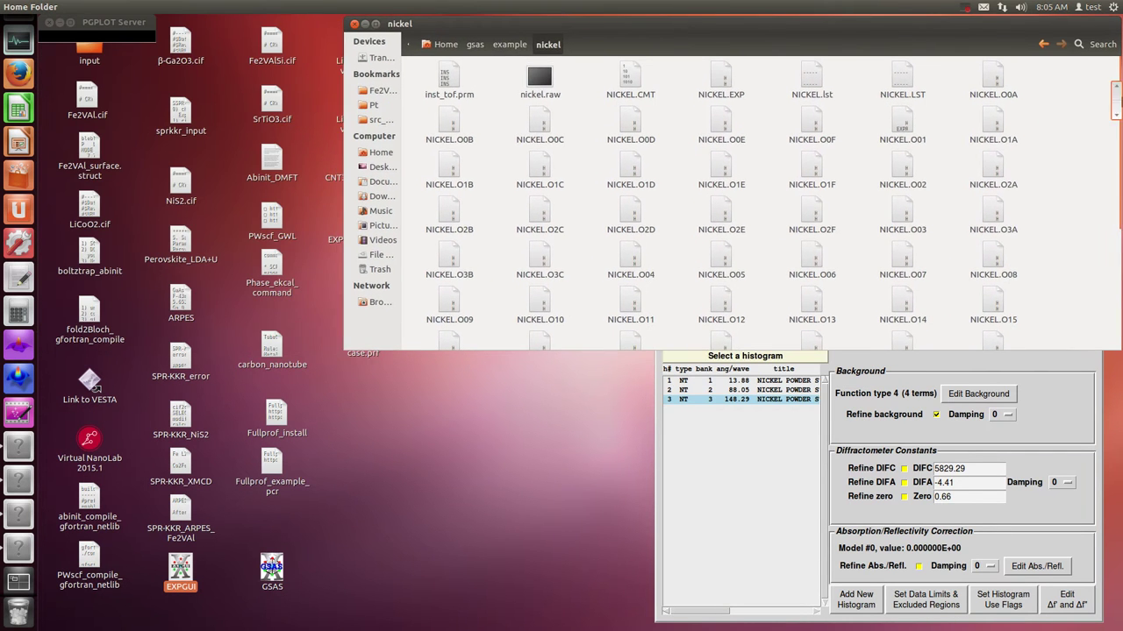
# Close the PGPLOT Server window and copy case.inp from the desktop into the nickel folder.
pyautogui.moveTo(1115, 20); pyautogui.dragTo(878, 18)
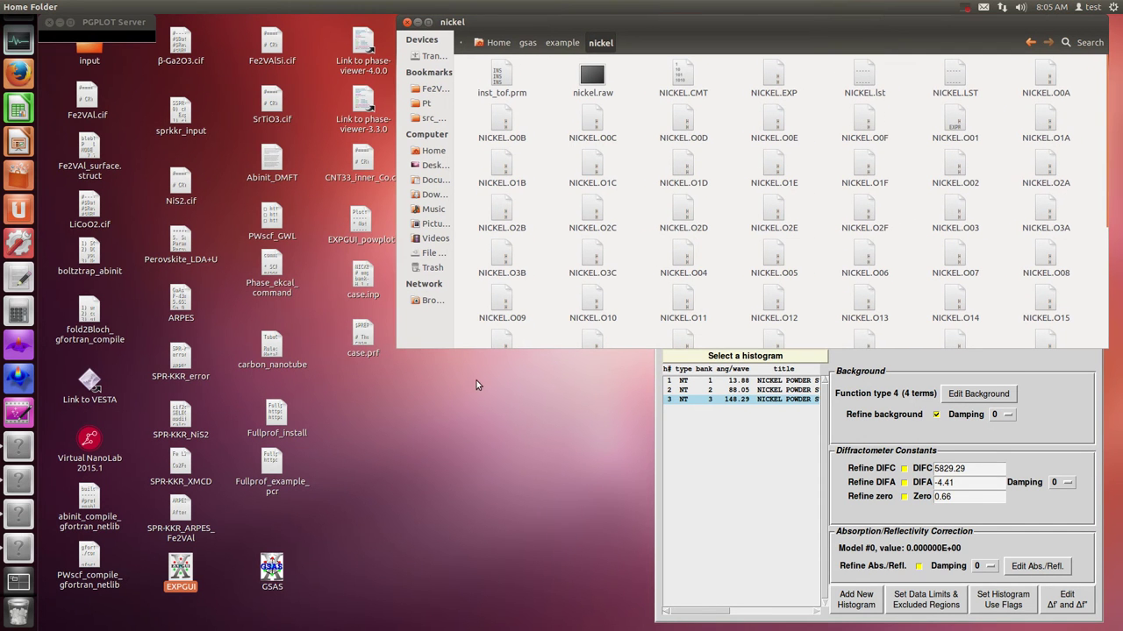
pyautogui.click(363, 278)
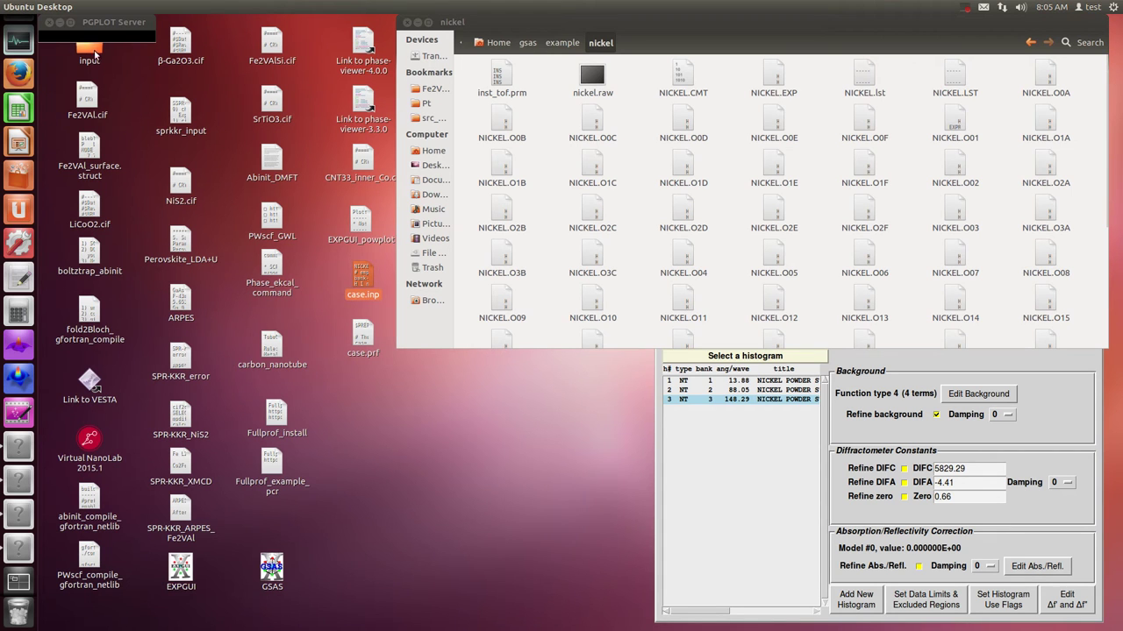
pyautogui.click(50, 22)
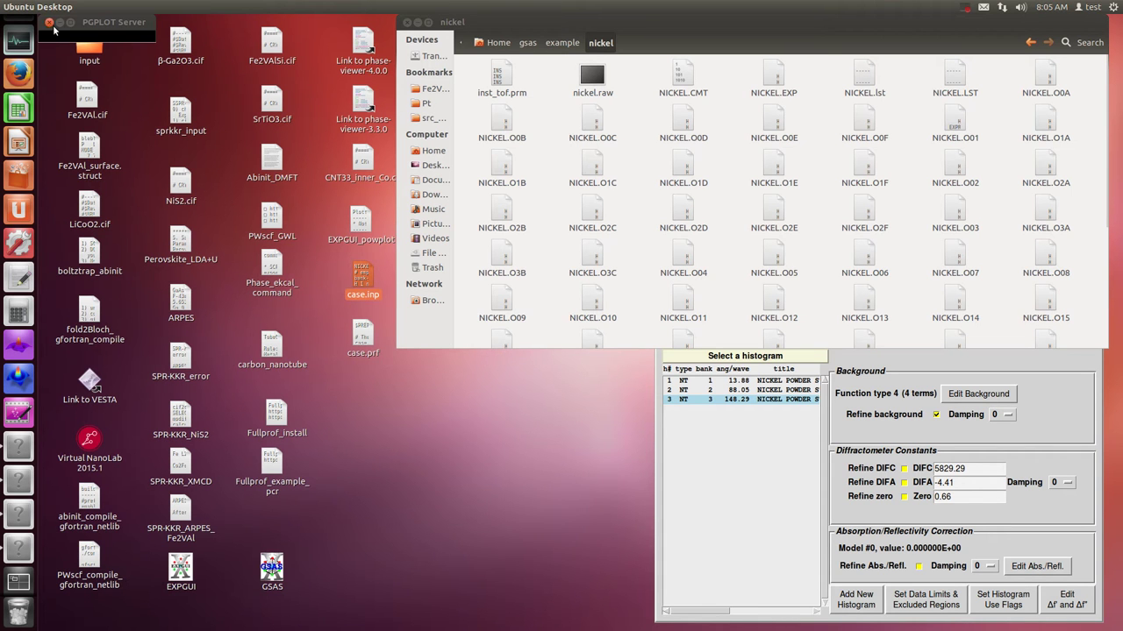
pyautogui.rightClick(369, 277)
pyautogui.click(401, 349)
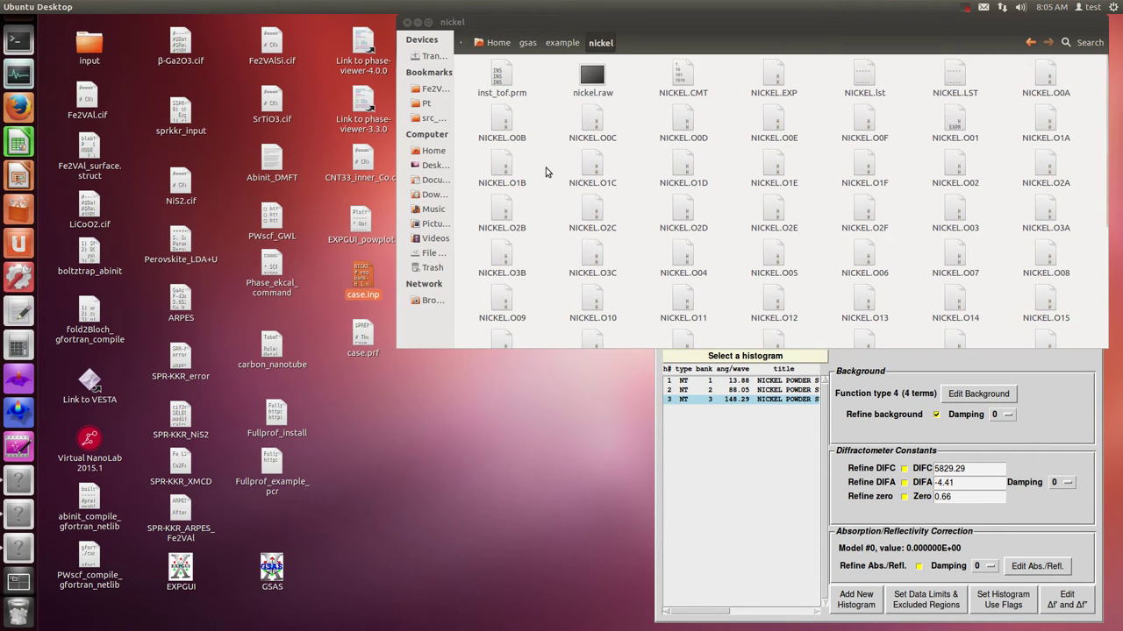
pyautogui.rightClick(546, 143)
pyautogui.click(572, 235)
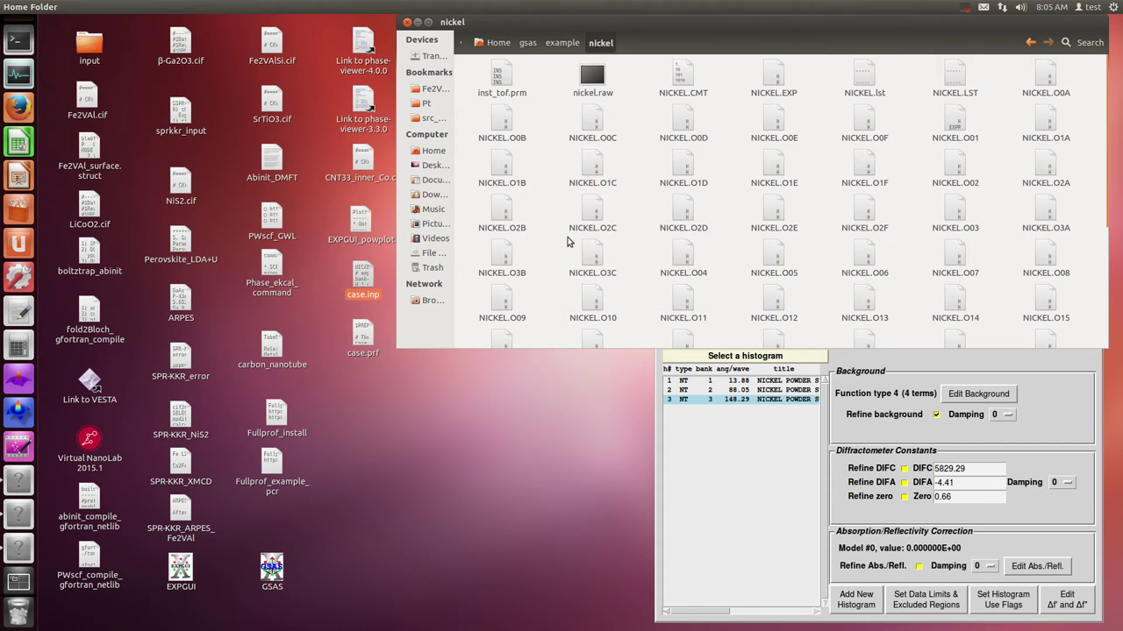
# Open the nickel folder's case.inp in the text editor and check its NICKEL.lst entry against the file in the folder.
pyautogui.doubleClick(504, 84)
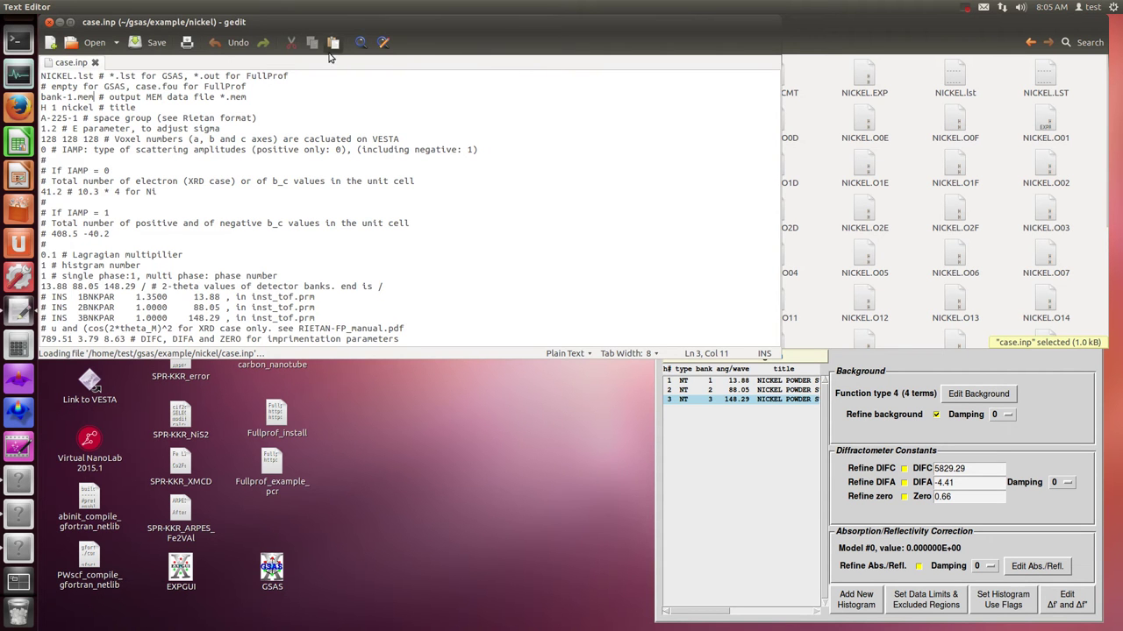
pyautogui.moveTo(351, 31); pyautogui.dragTo(466, 178)
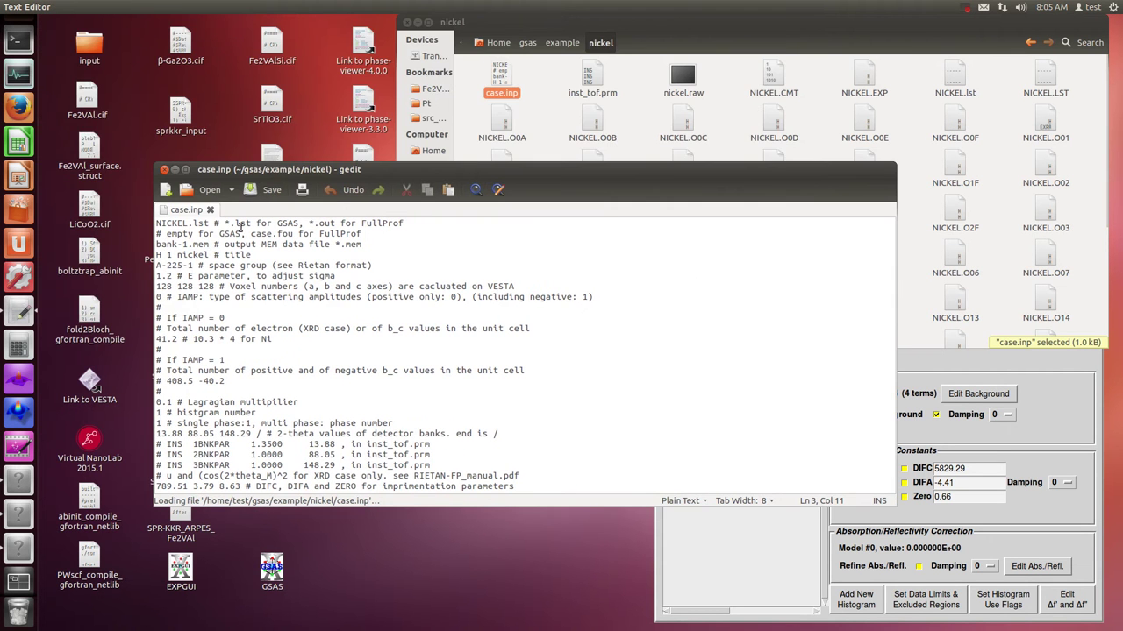
pyautogui.moveTo(208, 225); pyautogui.dragTo(154, 221)
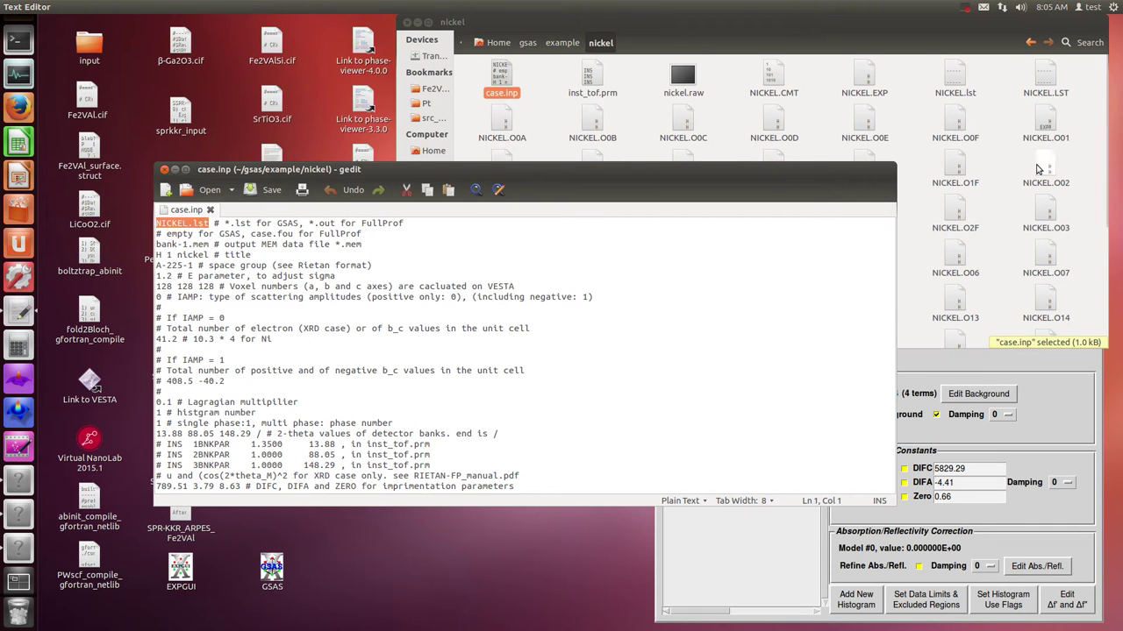
pyautogui.click(938, 88)
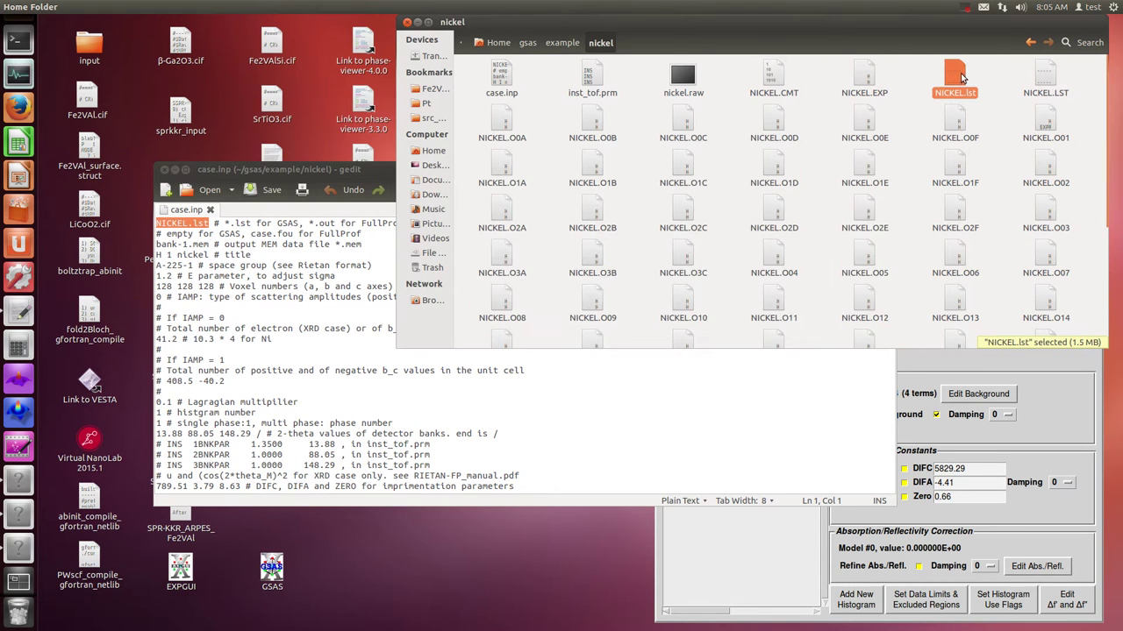
pyautogui.click(220, 254)
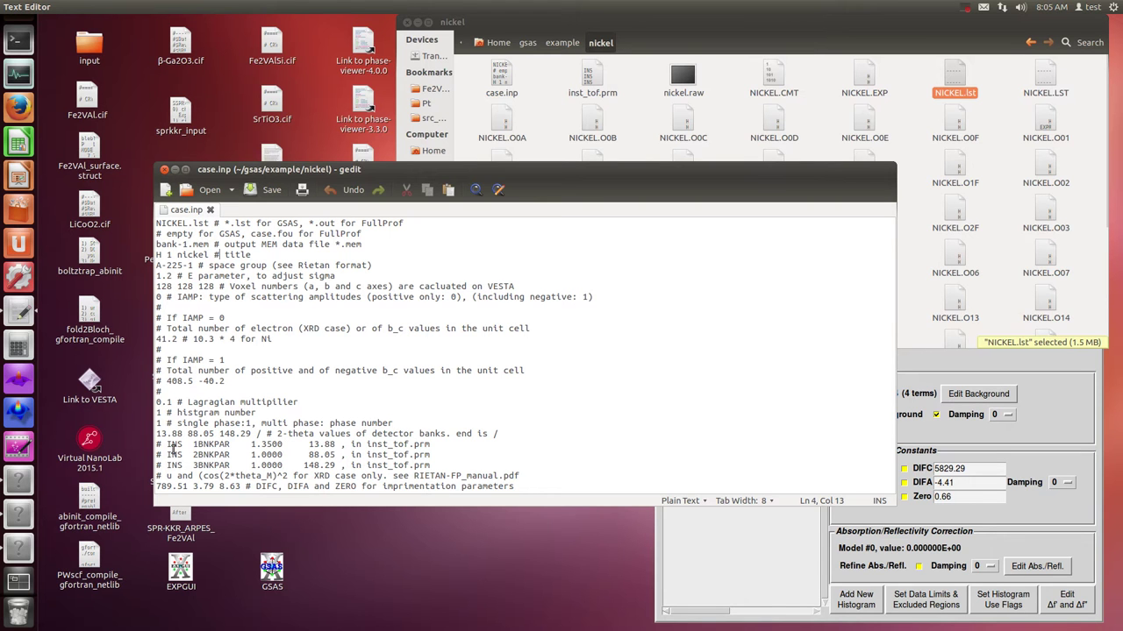
# Compare the histogram number line in case.inp with histogram 1 in EXPGUI, and arrange both windows side by side.
pyautogui.moveTo(268, 412); pyautogui.dragTo(146, 418)
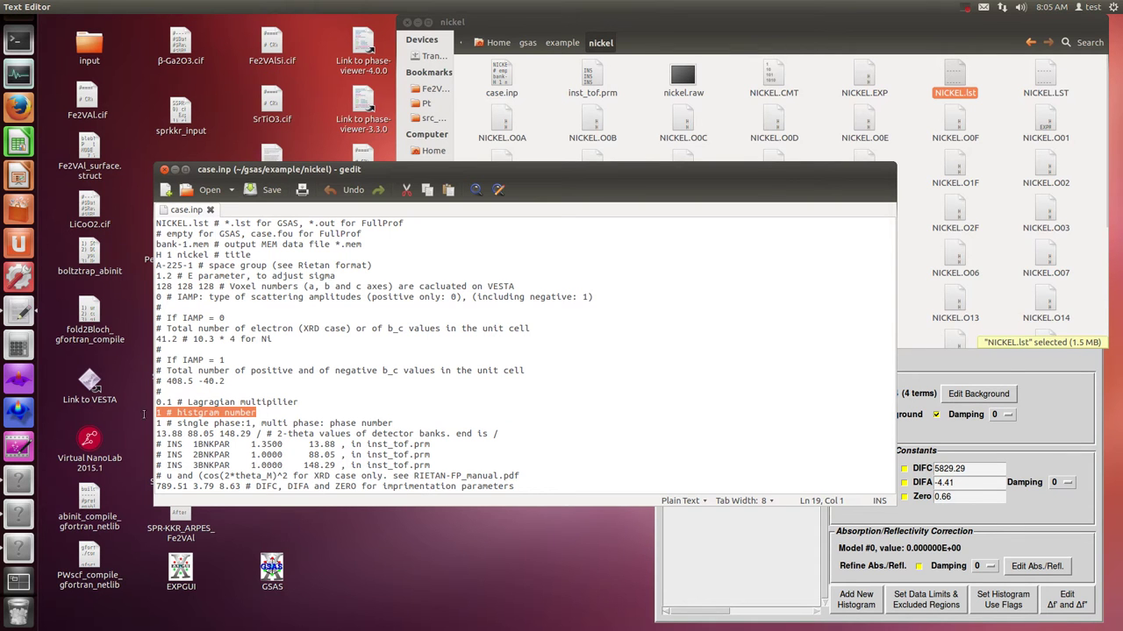
pyautogui.click(998, 399)
pyautogui.click(677, 384)
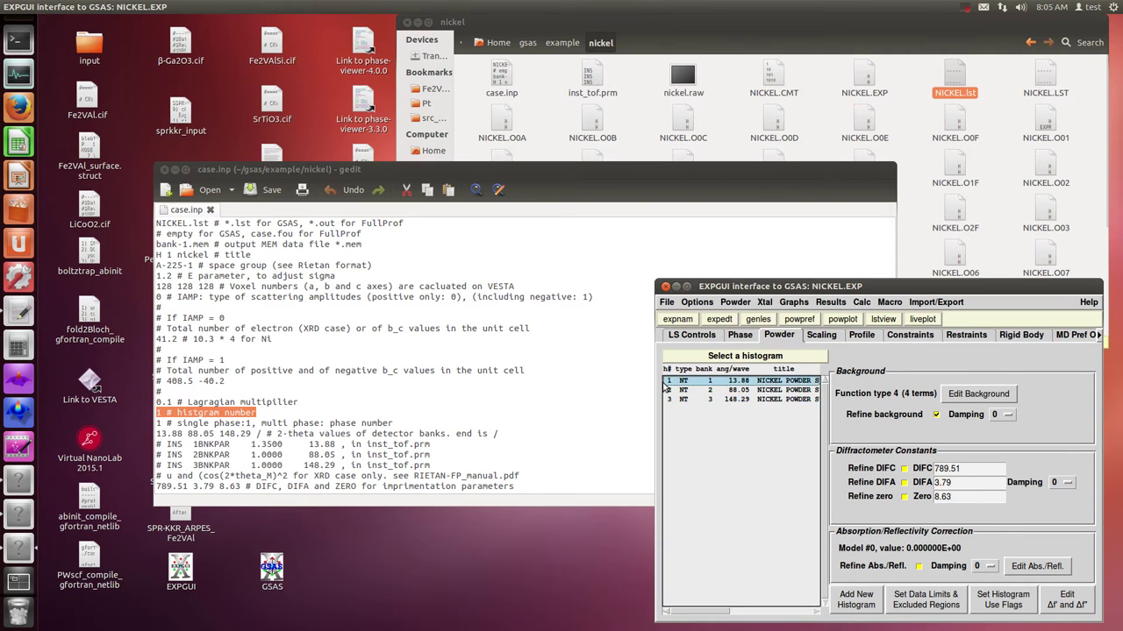
pyautogui.click(160, 413)
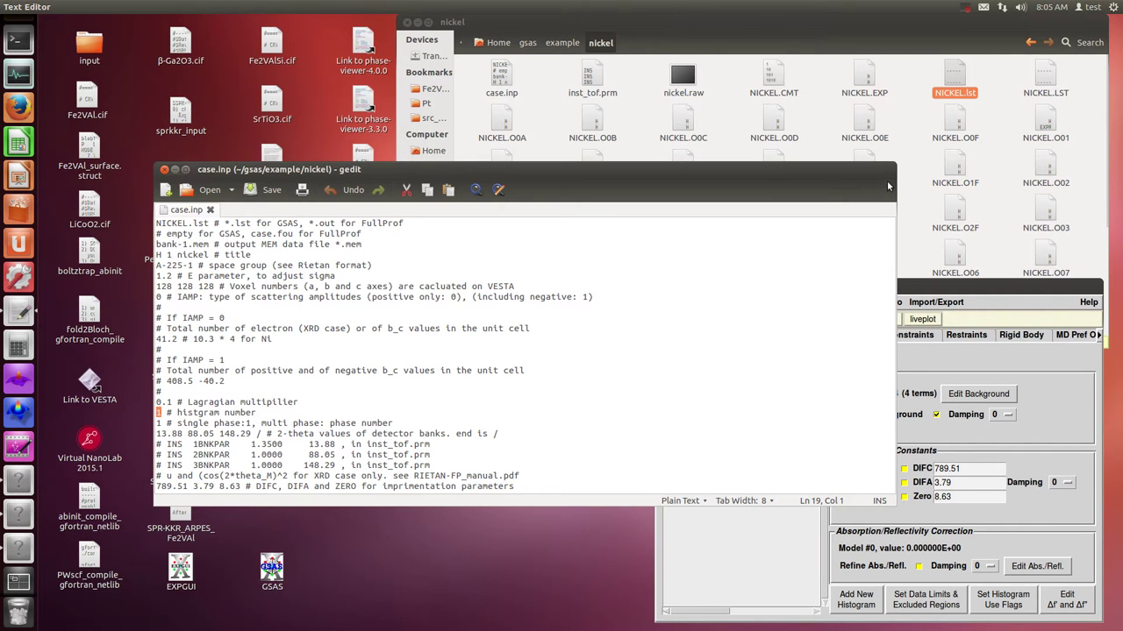
pyautogui.moveTo(888, 169); pyautogui.dragTo(643, 137)
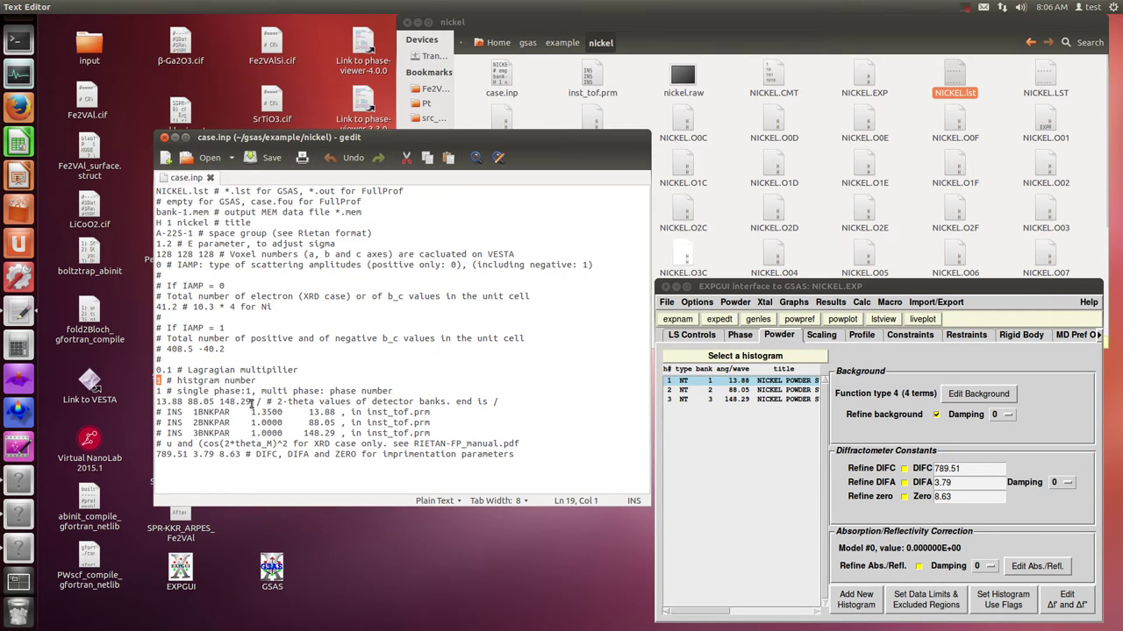
# Highlight the 2-theta detector bank values and their inst_tof.prm reference in case.inp, and open inst_tof.prm beside it.
pyautogui.moveTo(256, 402); pyautogui.dragTo(135, 403)
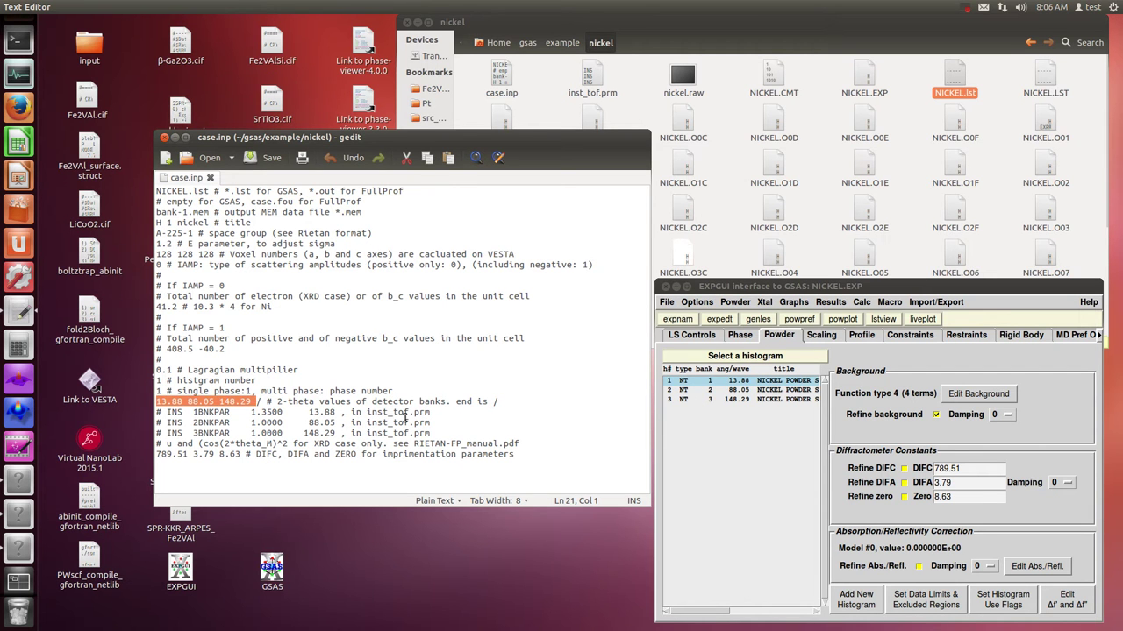
pyautogui.moveTo(429, 412); pyautogui.dragTo(362, 412)
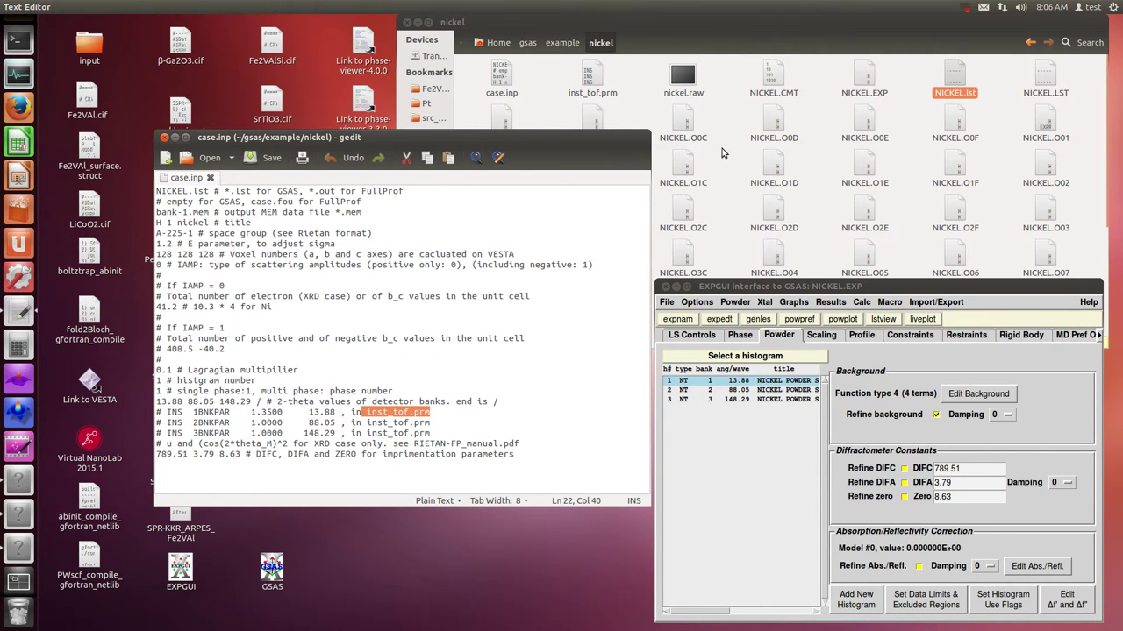
pyautogui.click(815, 130)
pyautogui.rightClick(593, 79)
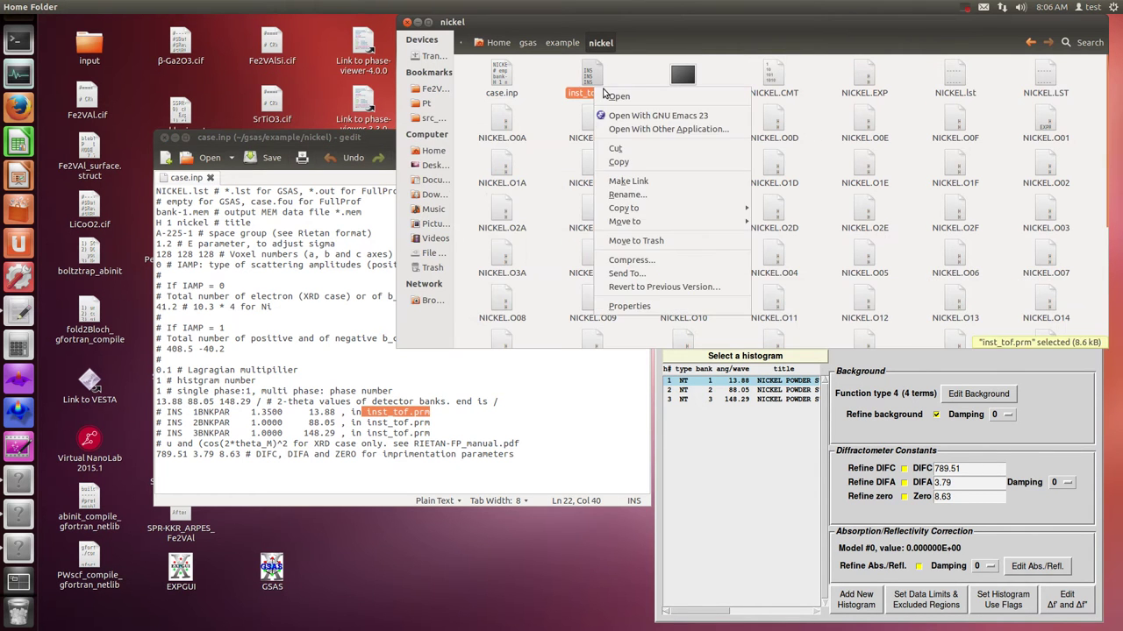
pyautogui.rightClick(593, 79)
pyautogui.click(593, 79)
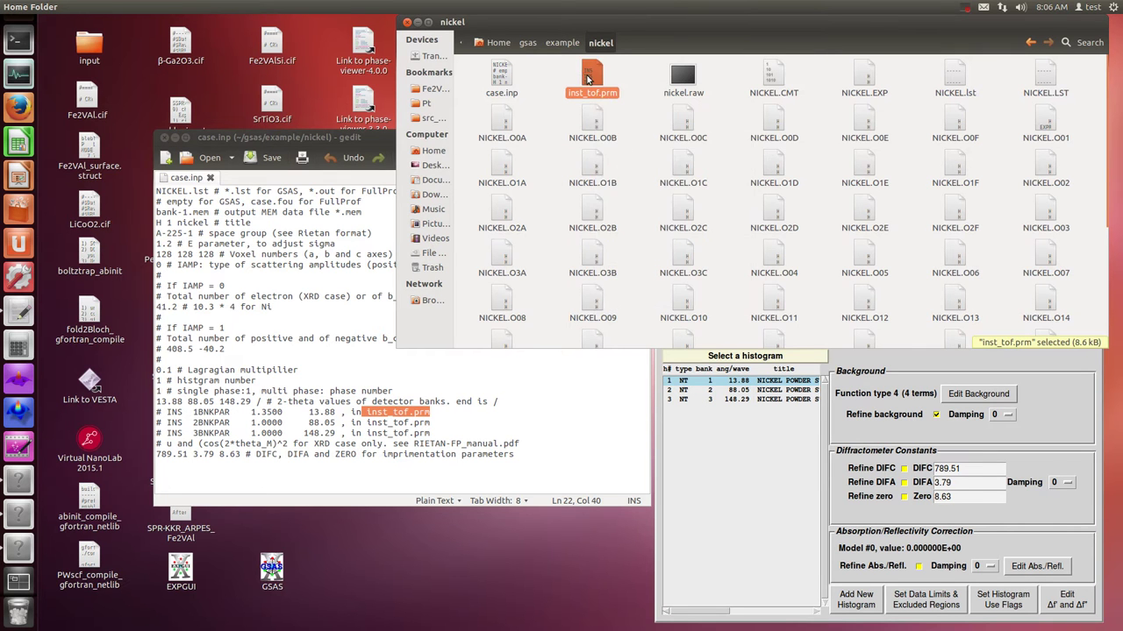
pyautogui.doubleClick(587, 79)
pyautogui.click(777, 227)
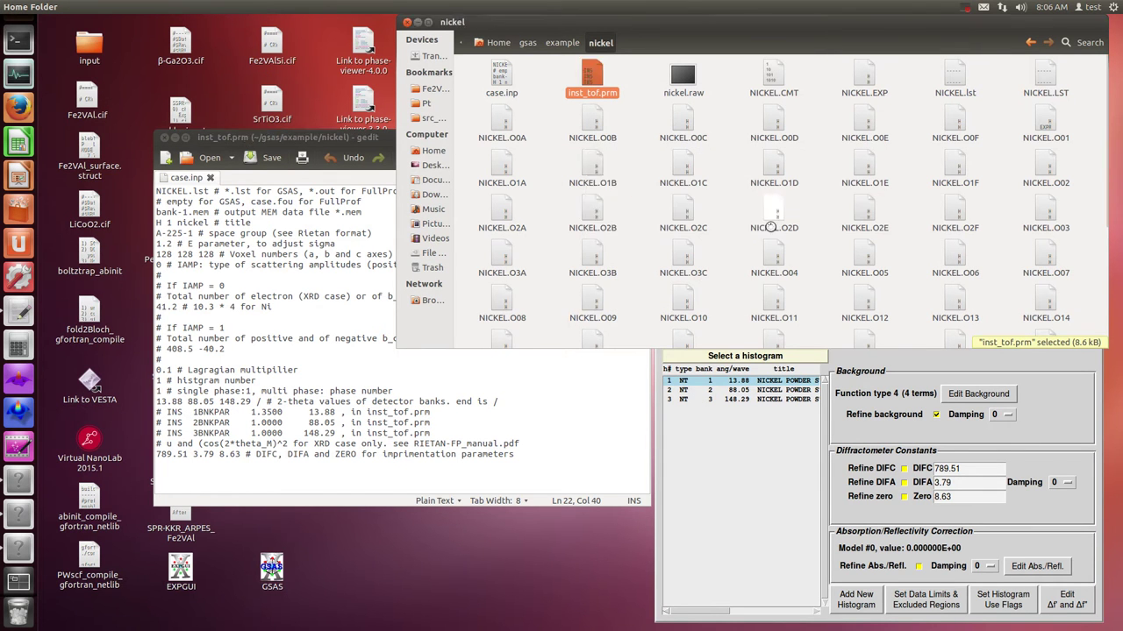
pyautogui.moveTo(259, 179); pyautogui.dragTo(695, 131)
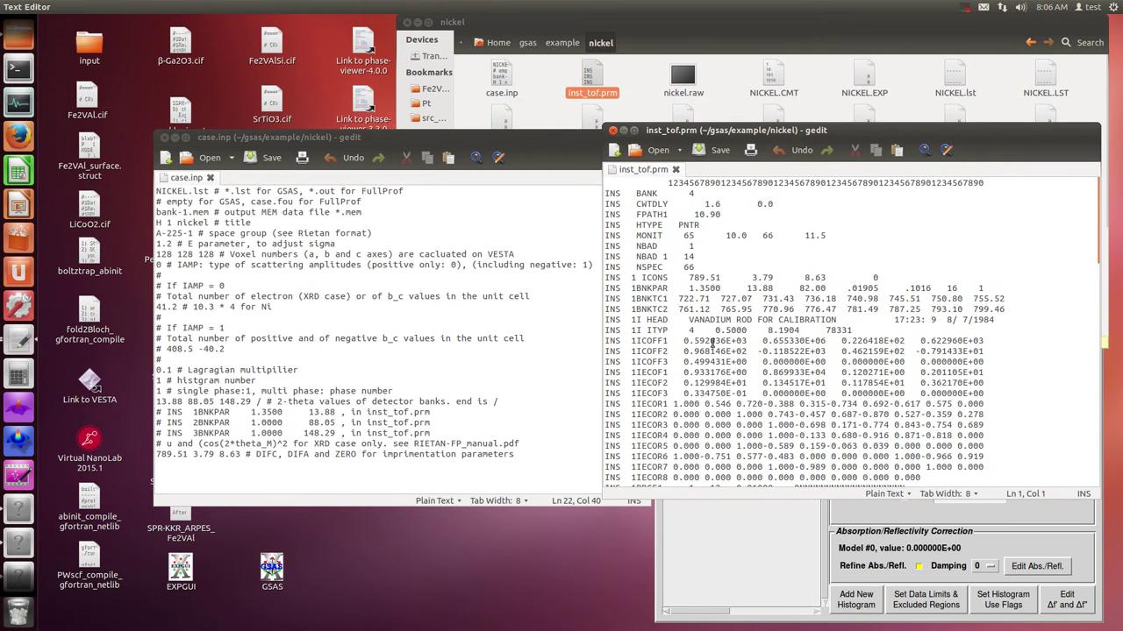
# Compare the first 2-theta value in case.inp with the 1BNKPAR record in inst_tof.prm.
pyautogui.click(350, 412)
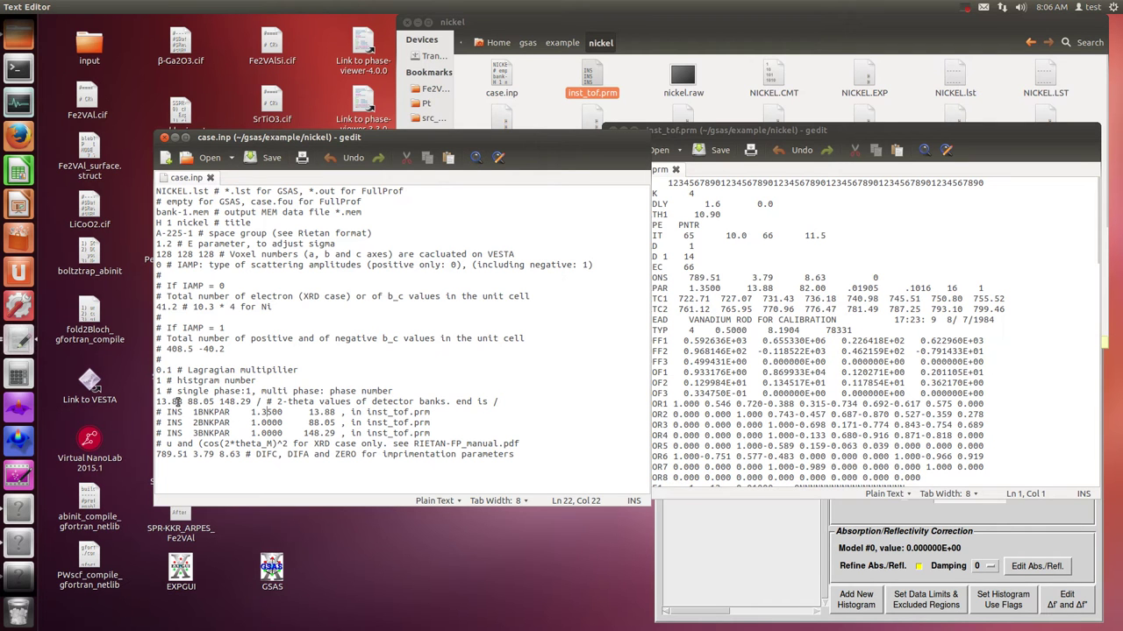
pyautogui.moveTo(180, 402); pyautogui.dragTo(158, 401)
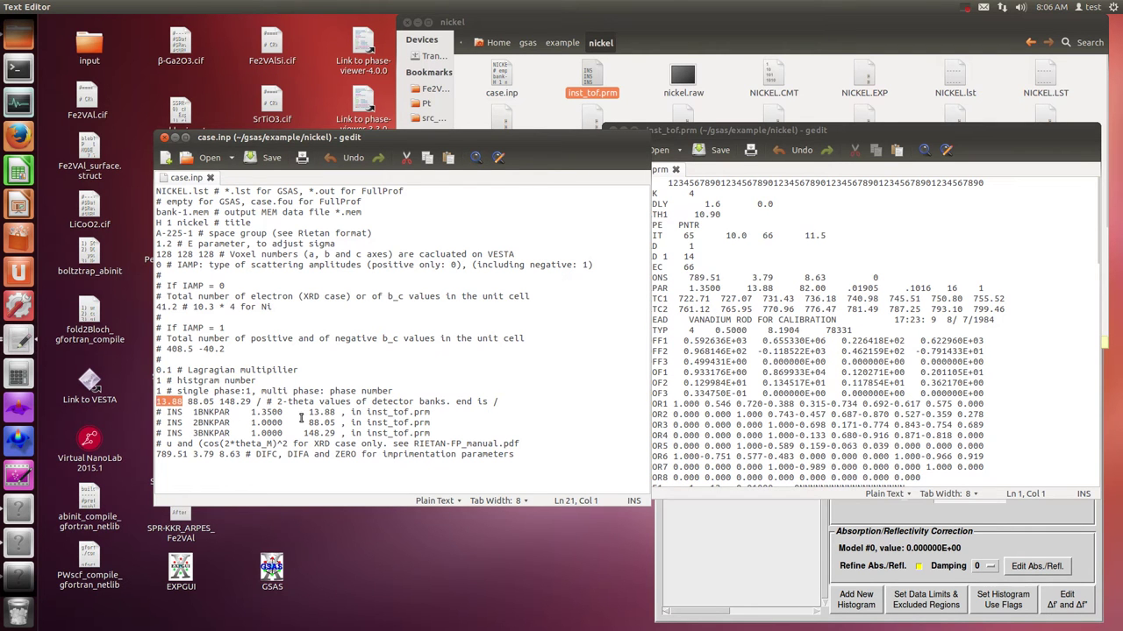
pyautogui.moveTo(334, 411); pyautogui.dragTo(153, 413)
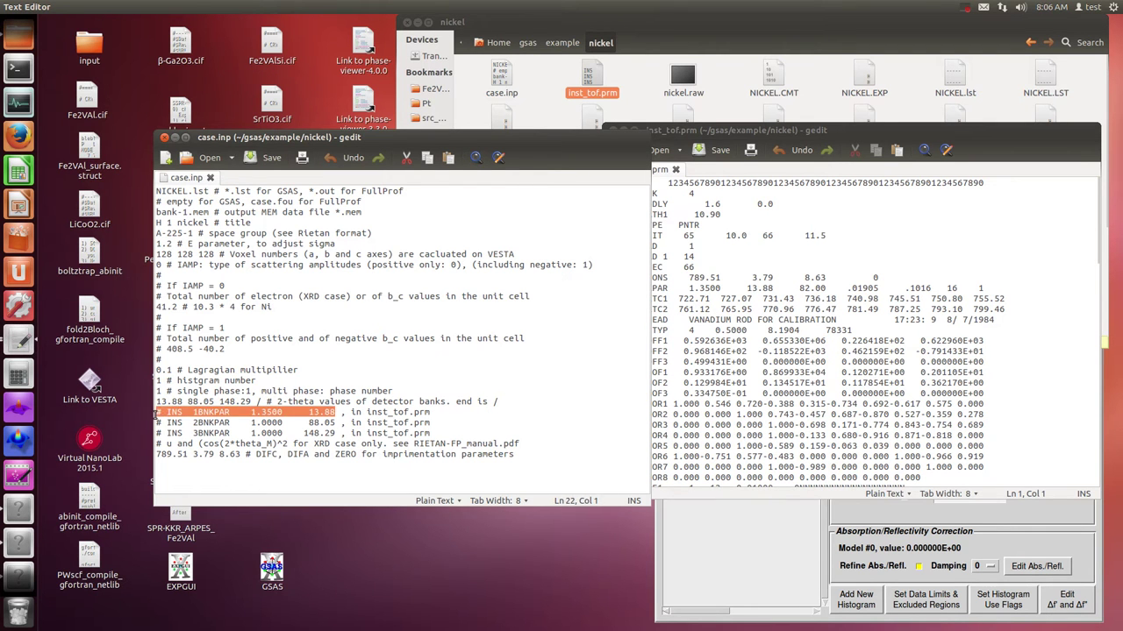
pyautogui.click(790, 361)
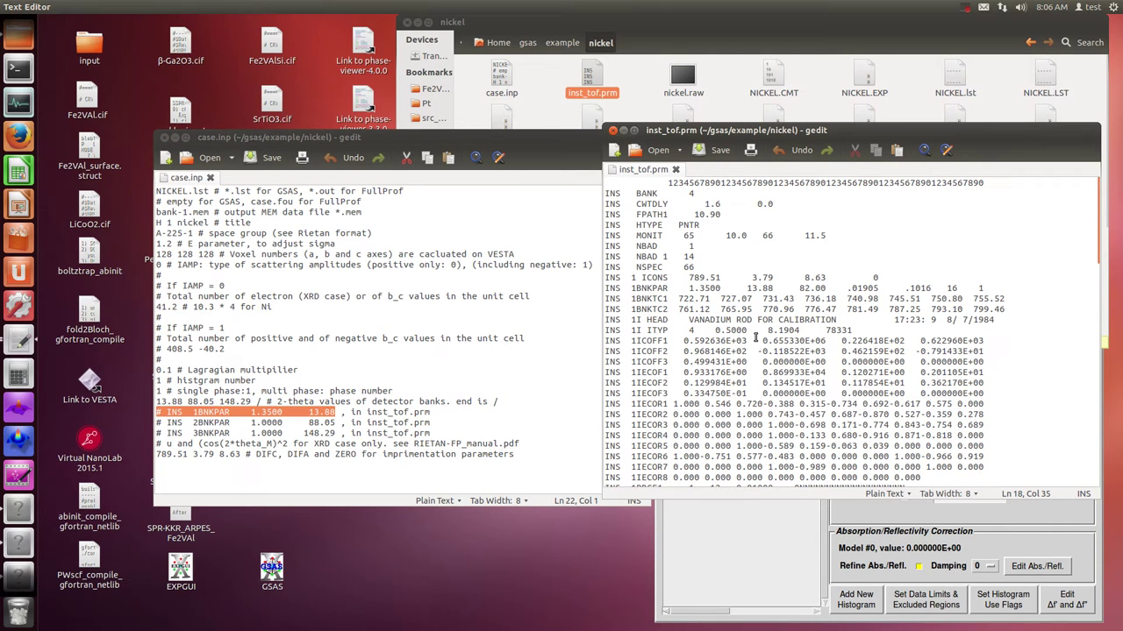
pyautogui.moveTo(775, 287); pyautogui.dragTo(575, 290)
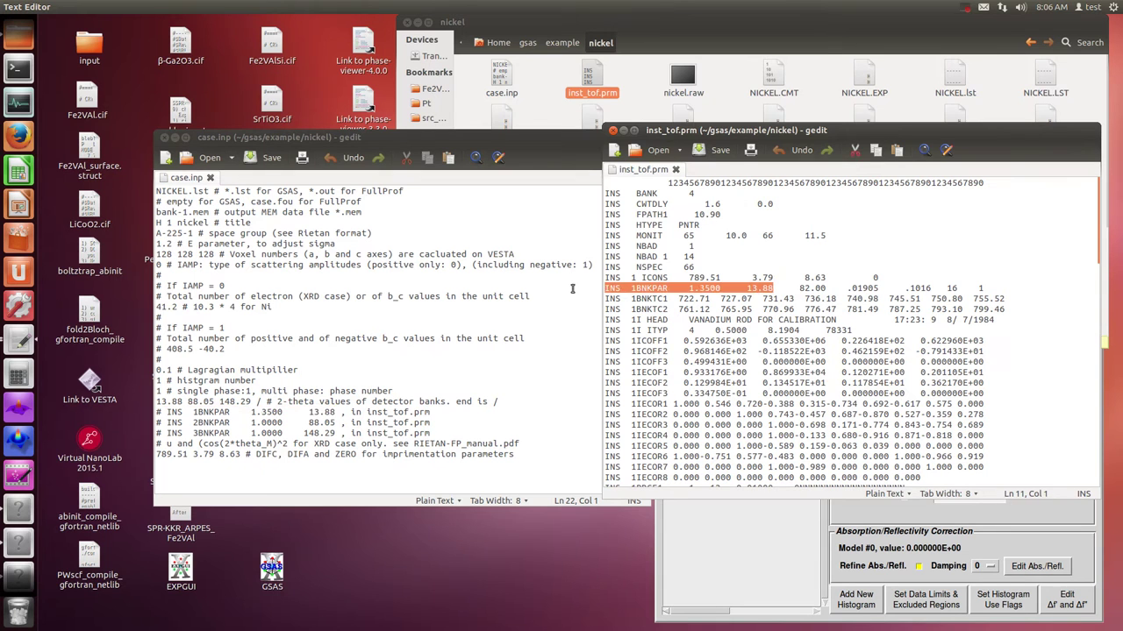
pyautogui.click(783, 288)
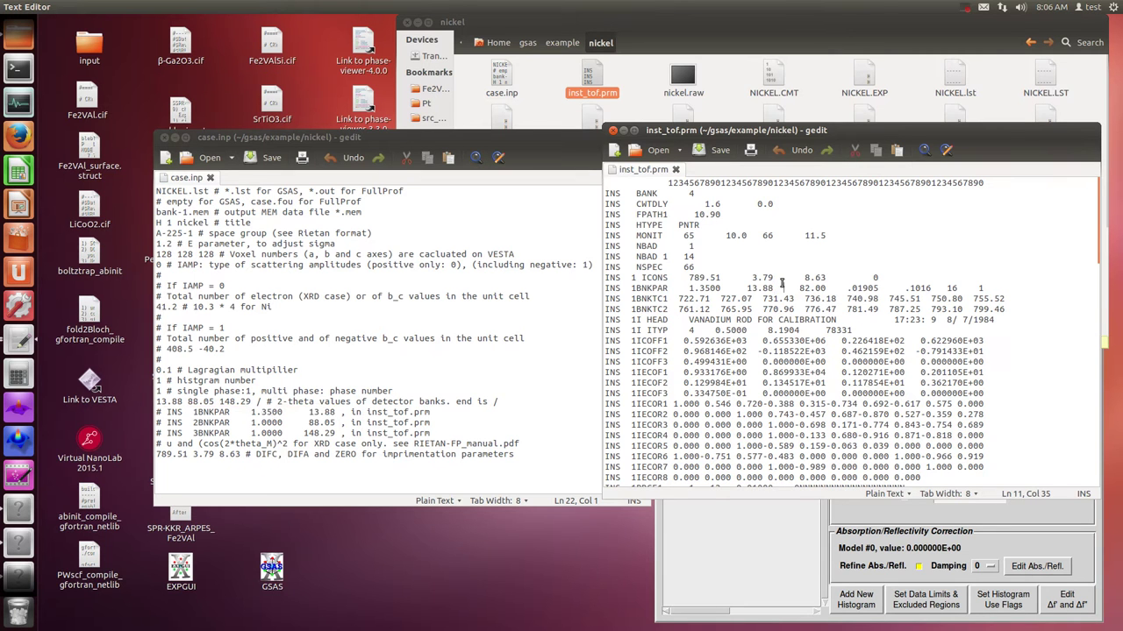
pyautogui.moveTo(771, 288)
pyautogui.mouseDown()
pyautogui.moveTo(747, 287)
pyautogui.moveTo(776, 288)
pyautogui.mouseUp()
pyautogui.moveTo(183, 401); pyautogui.dragTo(157, 402)
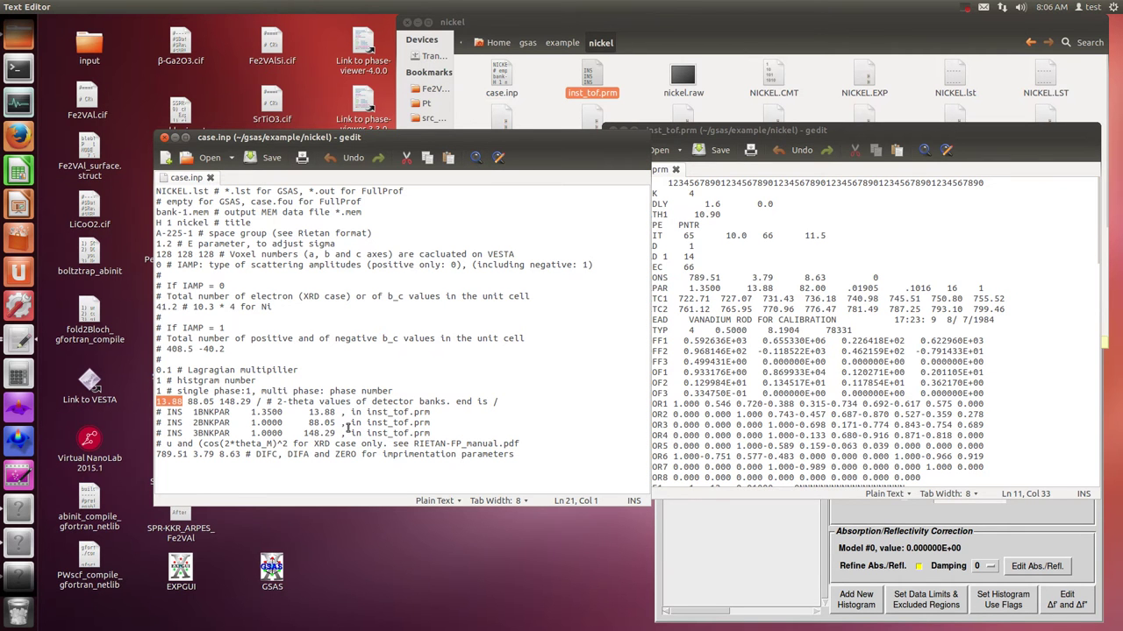
# Locate the 2BNKPAR record in inst_tof.prm and compare it with the second 2-theta value in case.inp.
pyautogui.moveTo(336, 423); pyautogui.dragTo(136, 425)
pyautogui.scroll(-4, 783, 406)
pyautogui.scroll(-11, 783, 405)
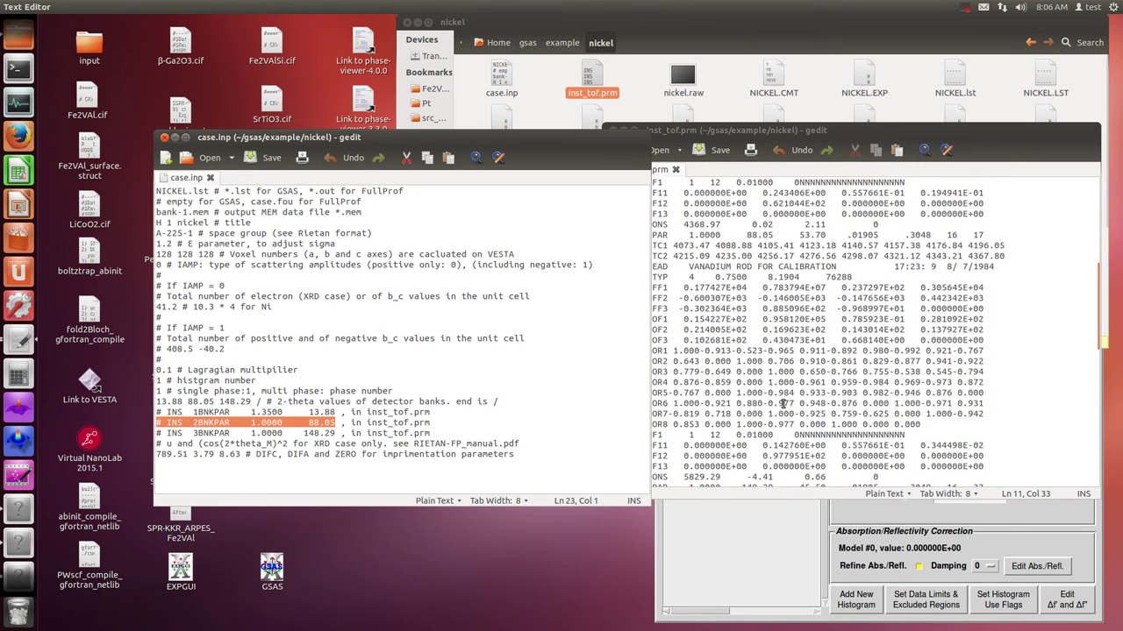
pyautogui.scroll(-11, 783, 405)
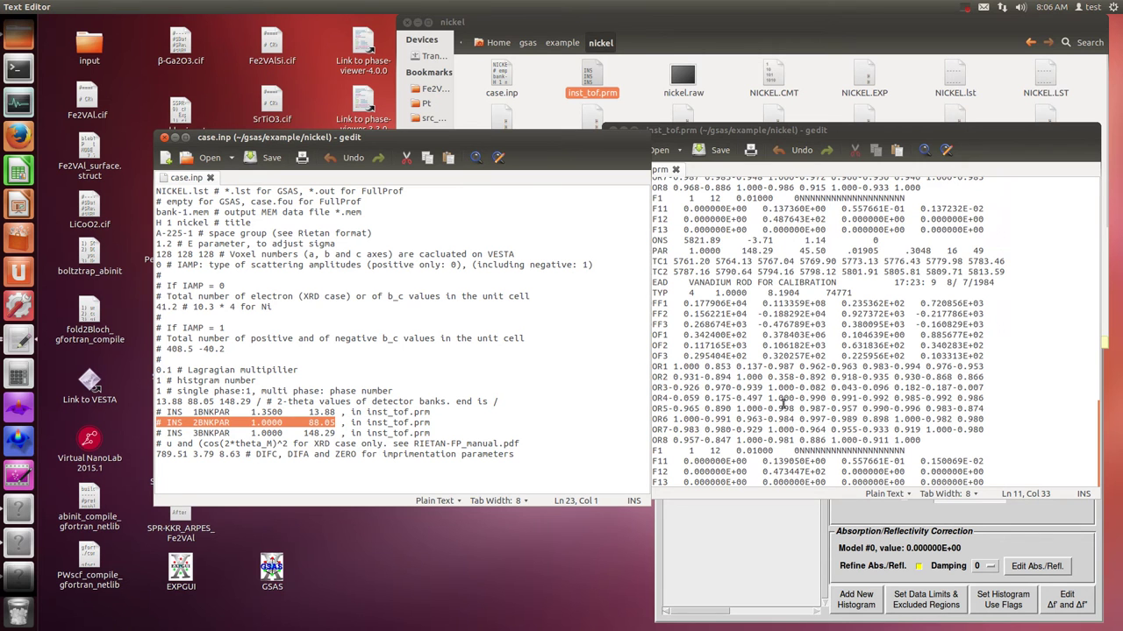
pyautogui.scroll(5, 783, 405)
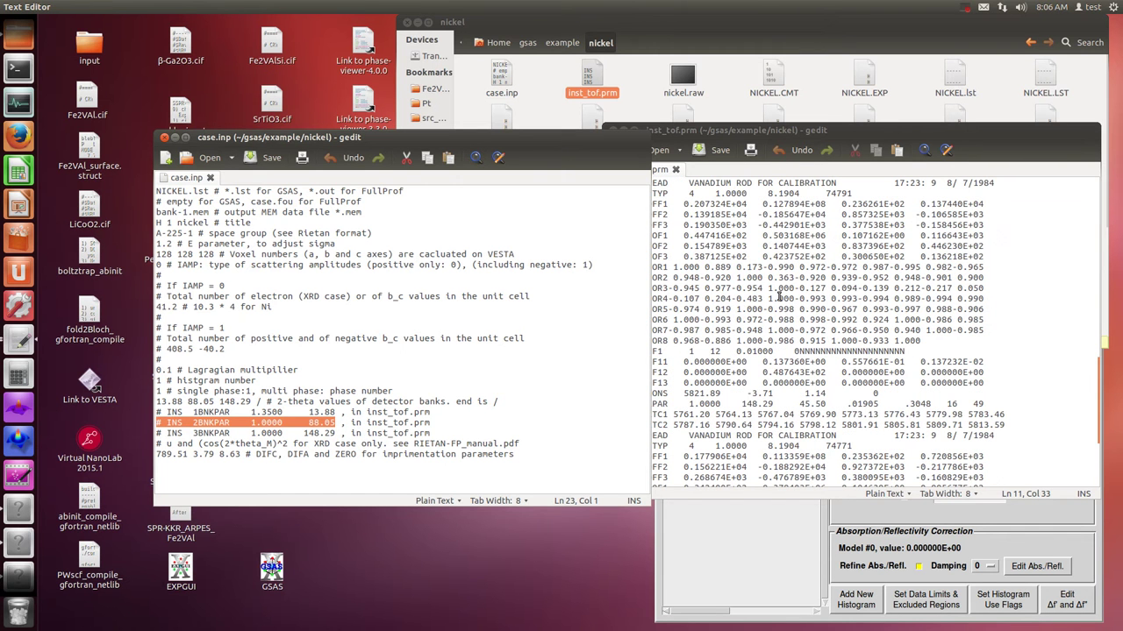
pyautogui.click(759, 359)
pyautogui.moveTo(560, 138); pyautogui.dragTo(502, 139)
pyautogui.scroll(2, 776, 330)
pyautogui.scroll(4, 776, 330)
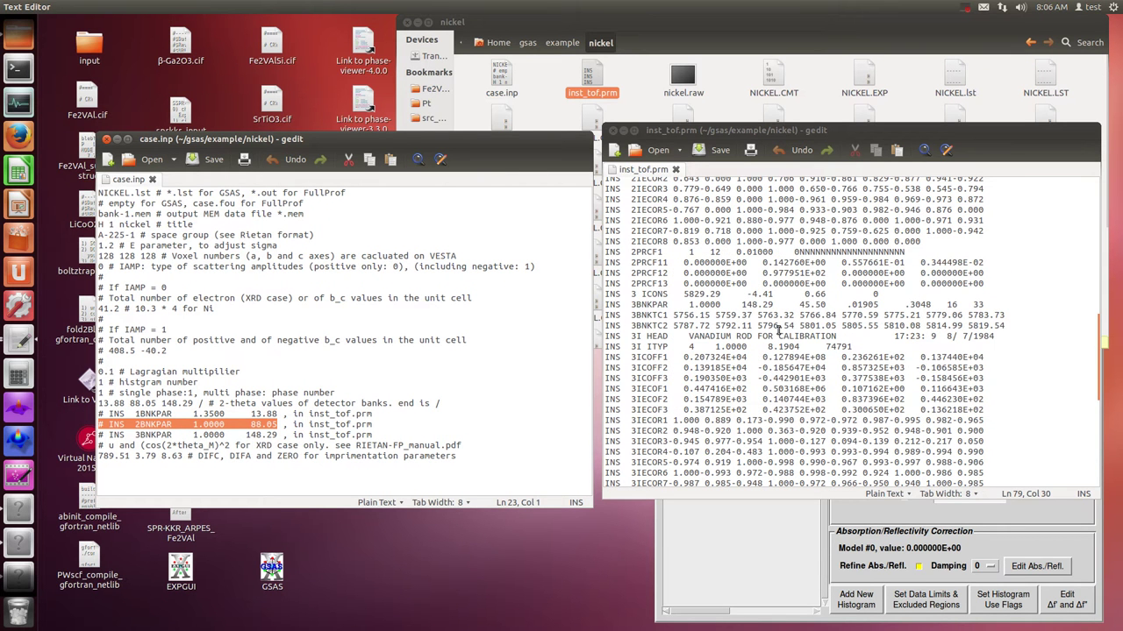
pyautogui.scroll(6, 776, 329)
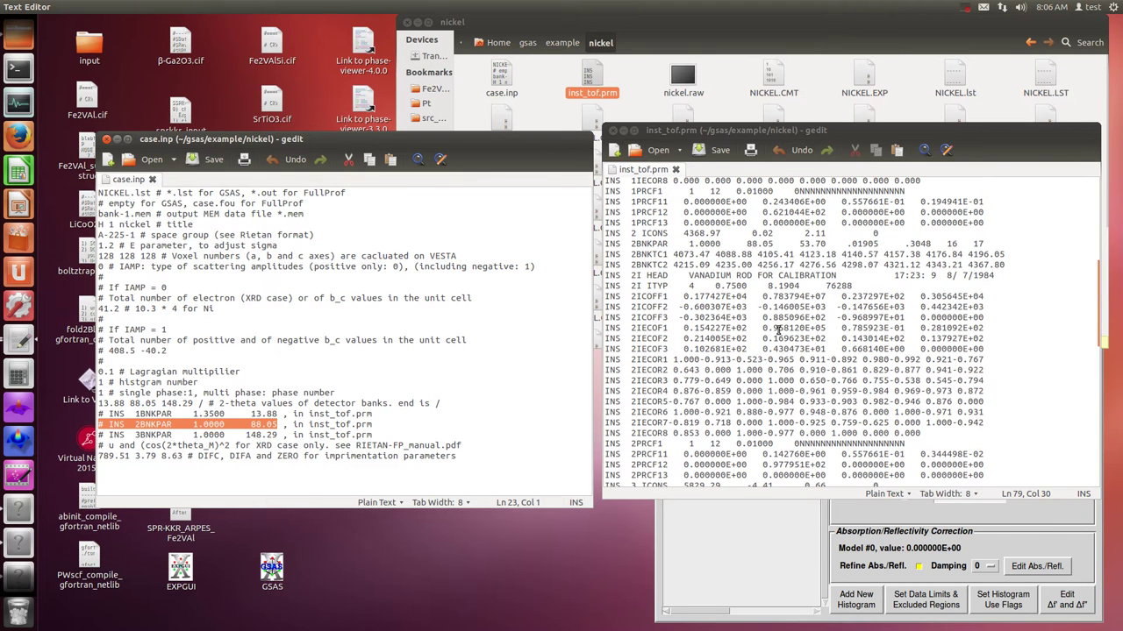
pyautogui.moveTo(774, 244); pyautogui.dragTo(613, 255)
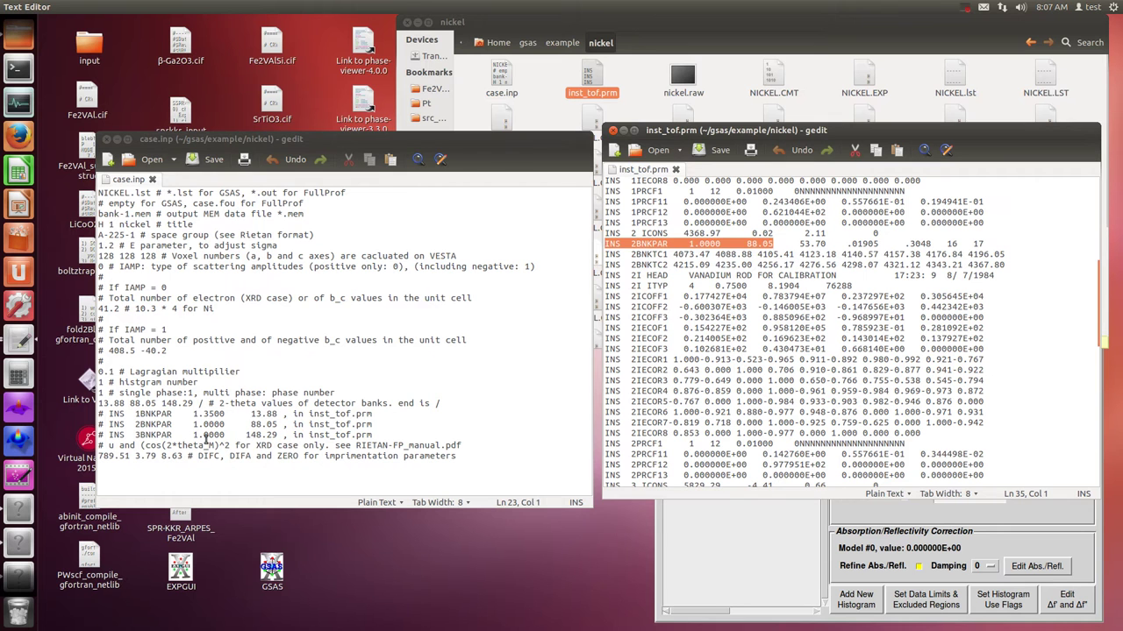
pyautogui.moveTo(158, 404); pyautogui.dragTo(129, 404)
# Locate the 3BNKPAR record in inst_tof.prm and highlight it up to bank 3's 2-theta value.
pyautogui.click(658, 319)
pyautogui.scroll(-2, 664, 362)
pyautogui.scroll(-3, 664, 362)
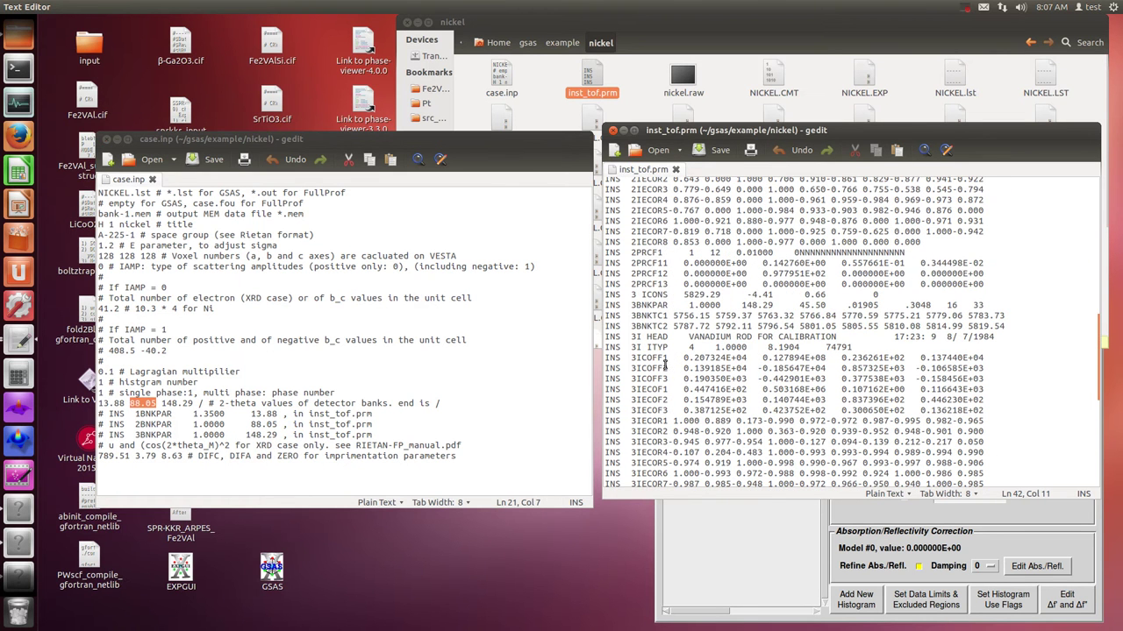
pyautogui.moveTo(773, 306); pyautogui.dragTo(600, 303)
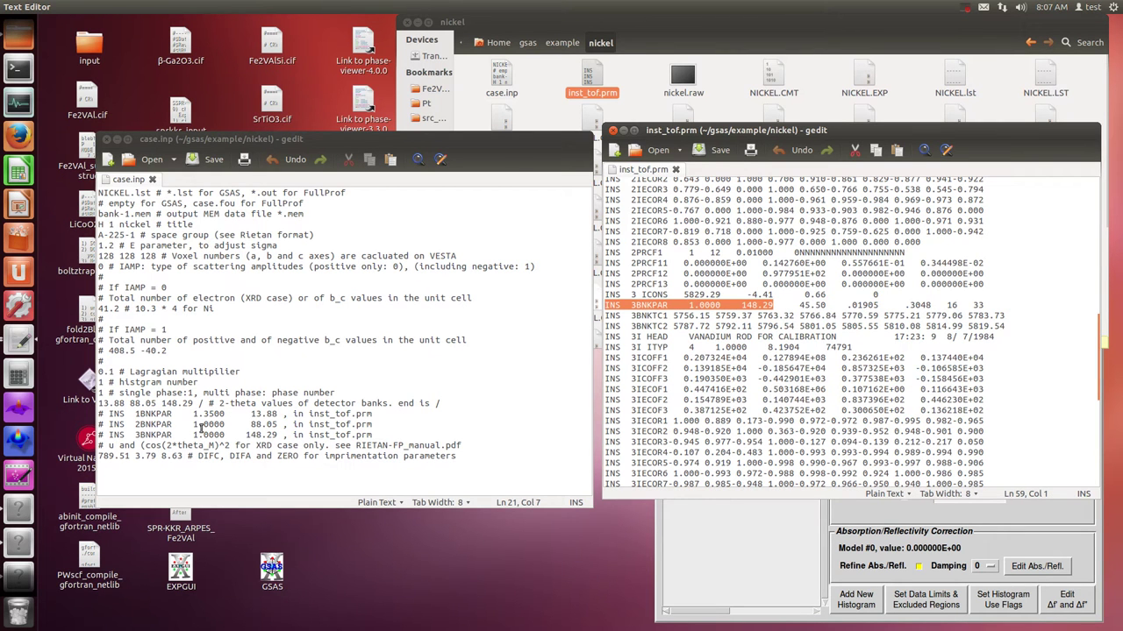
# Compare the third 2-theta value in case.inp with the 3BNKPAR record in inst_tof.prm and check the 4BNKPAR record.
pyautogui.moveTo(187, 402); pyautogui.dragTo(72, 405)
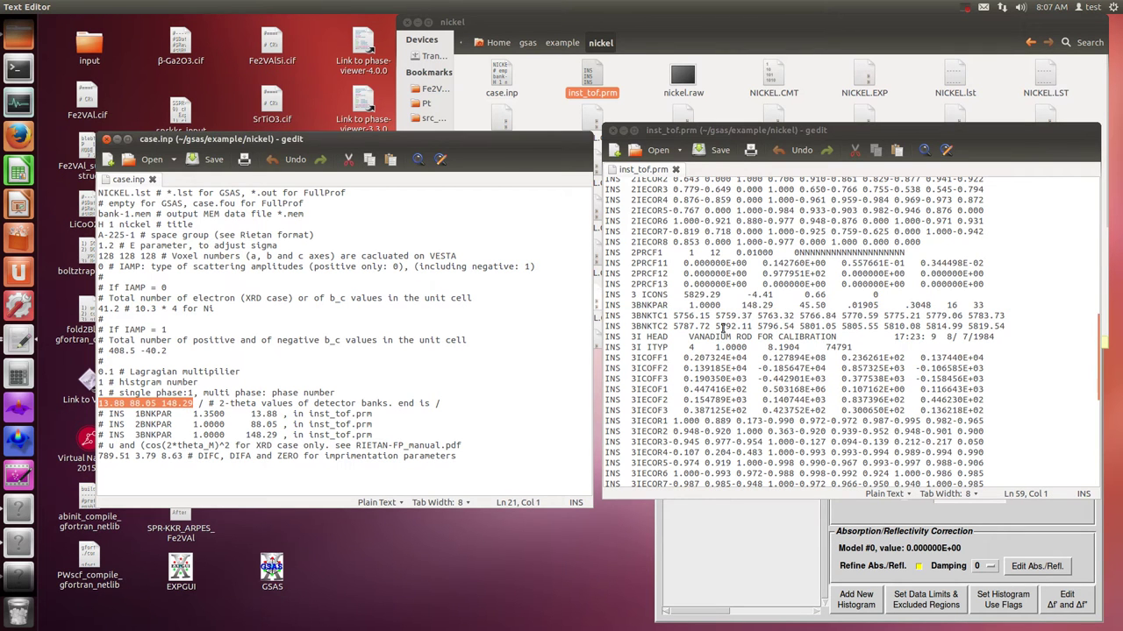
pyautogui.moveTo(194, 403); pyautogui.dragTo(164, 405)
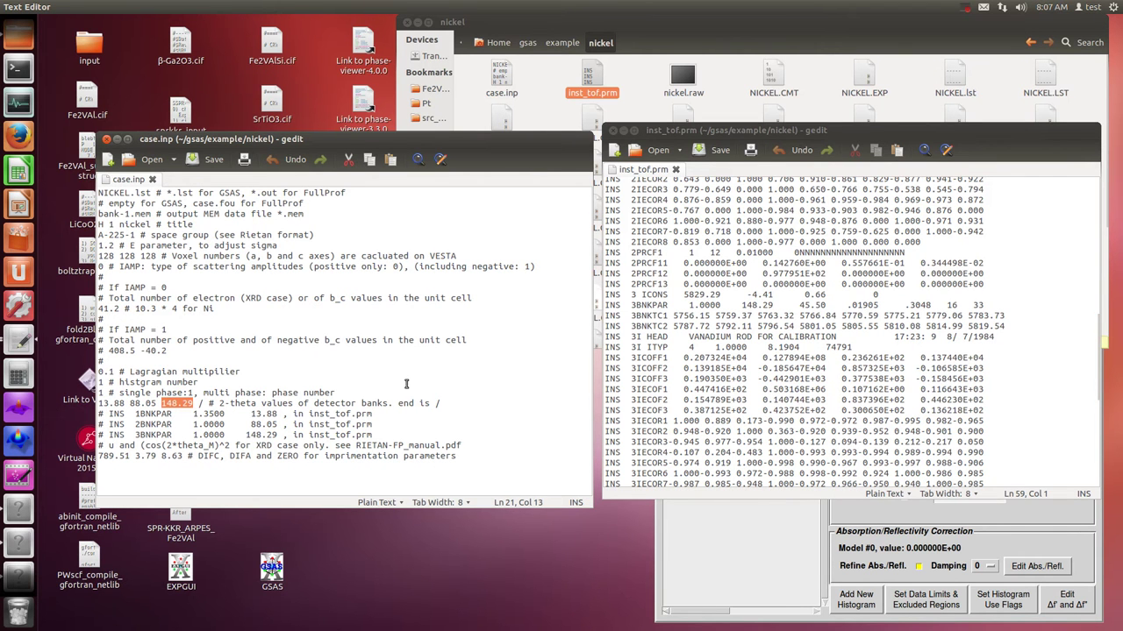
pyautogui.click(833, 361)
pyautogui.scroll(-10, 832, 368)
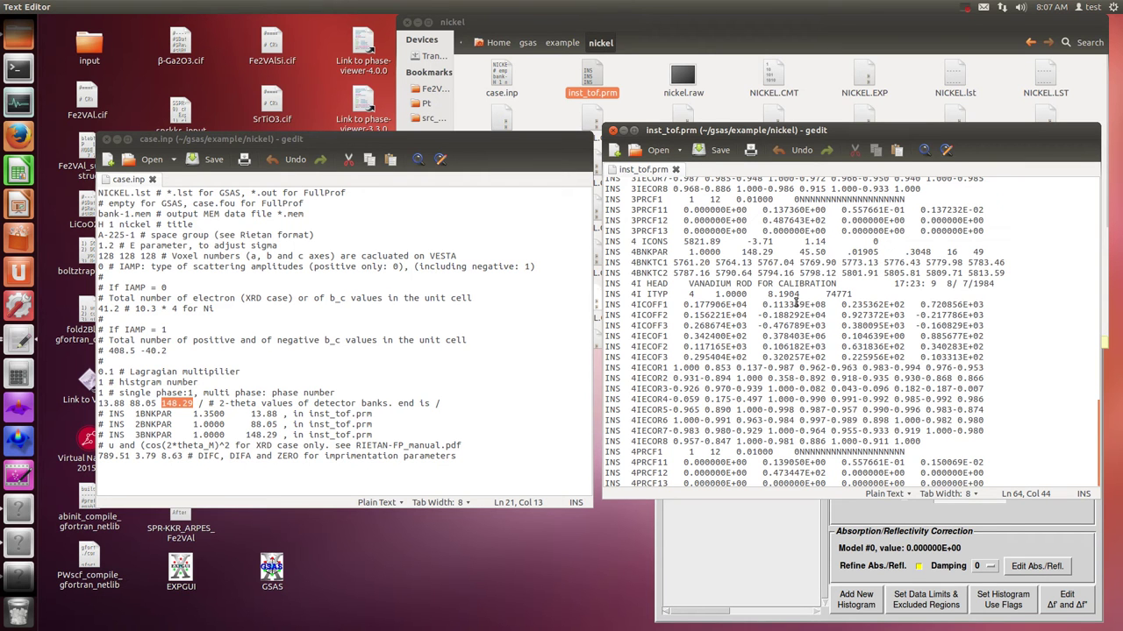
pyautogui.click(360, 404)
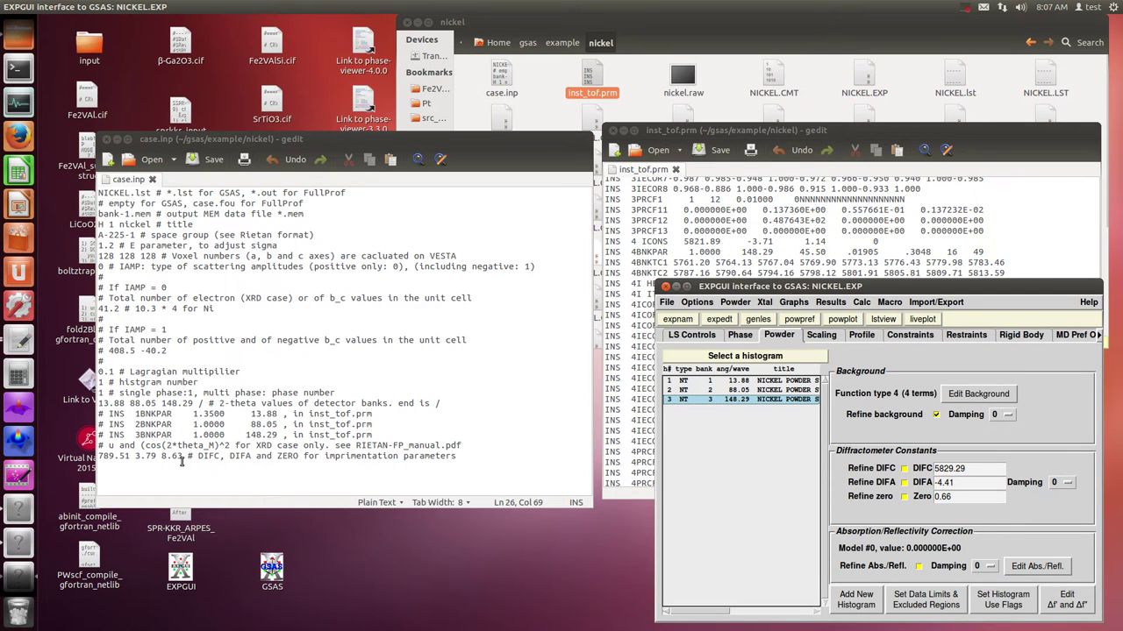
# Compare the DIFC, DIFA and ZERO values in case.inp with histogram 1's diffractometer constants in EXPGUI, and close case.inp.
pyautogui.moveTo(192, 456); pyautogui.dragTo(97, 457)
pyautogui.click(117, 457)
pyautogui.click(752, 383)
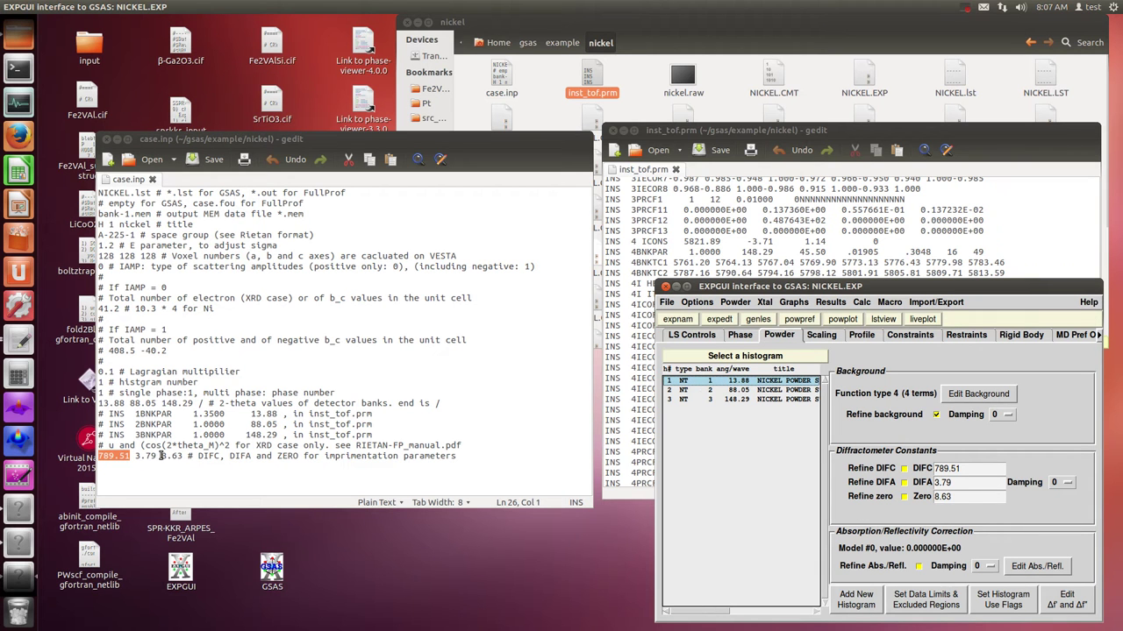
pyautogui.moveTo(157, 456); pyautogui.dragTo(137, 456)
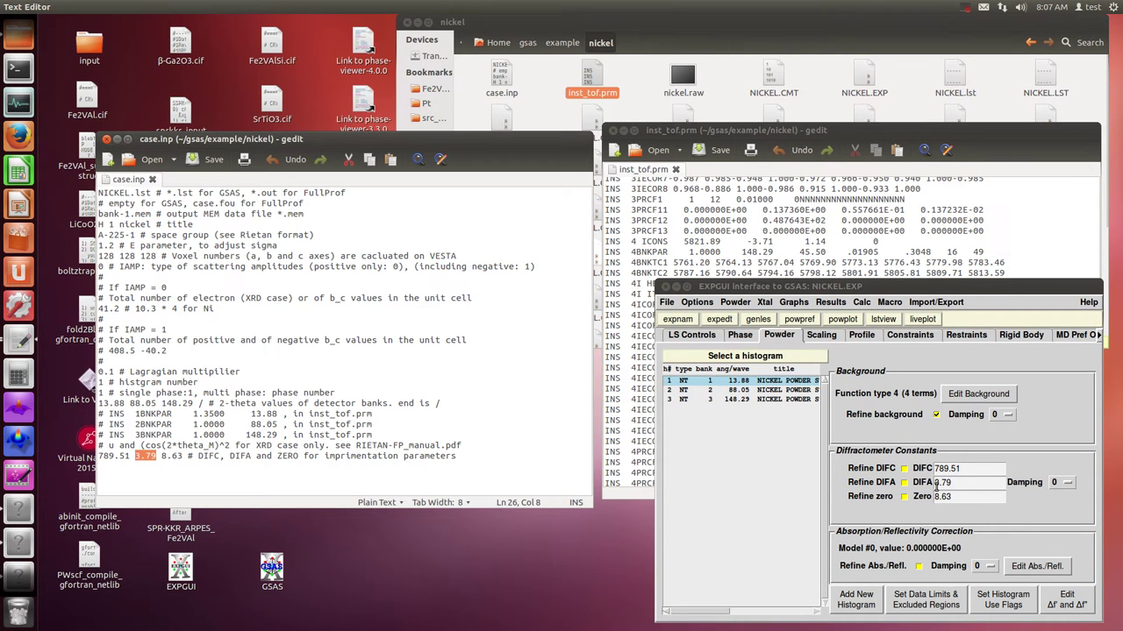
pyautogui.moveTo(182, 456); pyautogui.dragTo(162, 453)
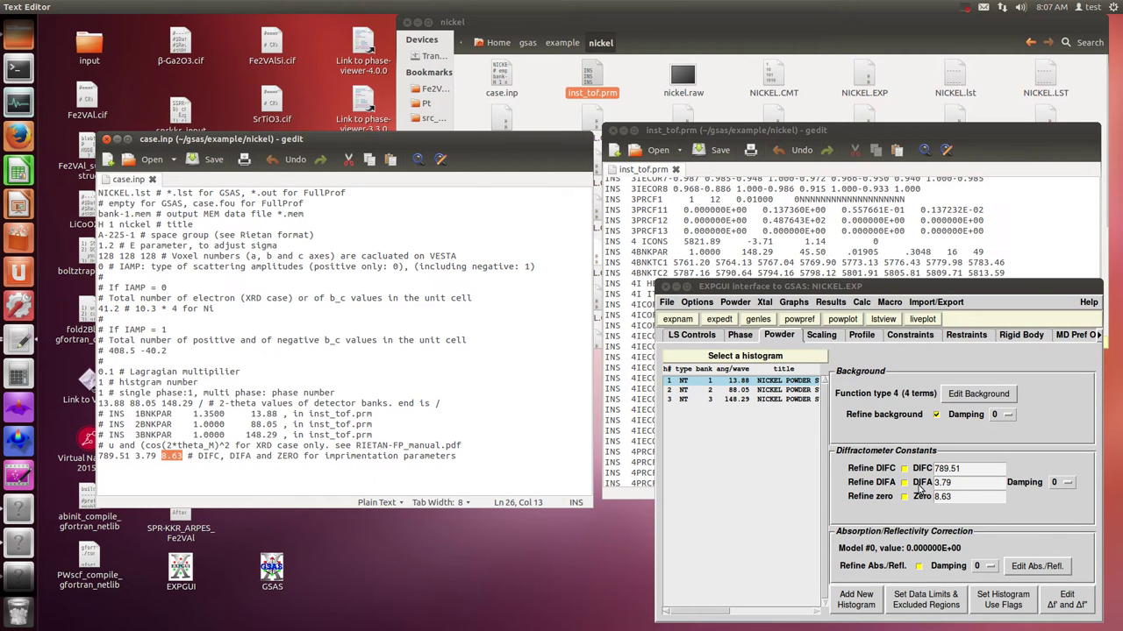
pyautogui.click(366, 386)
pyautogui.click(106, 139)
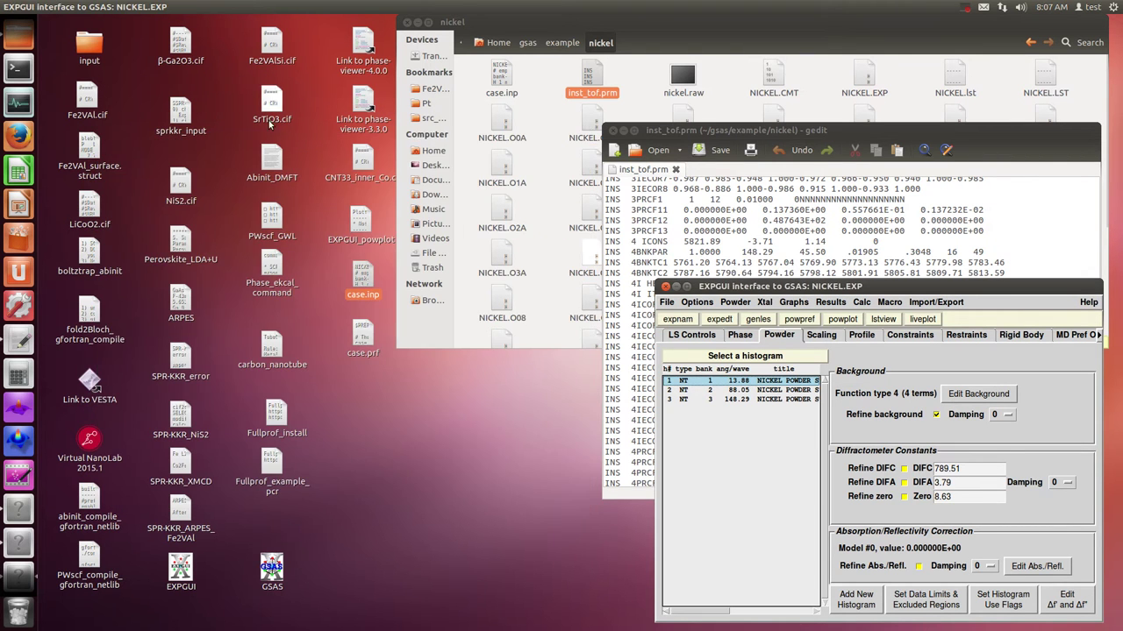
# Rename case.inp in the nickel folder as case01.inp.
pyautogui.click(503, 86)
pyautogui.rightClick(505, 92)
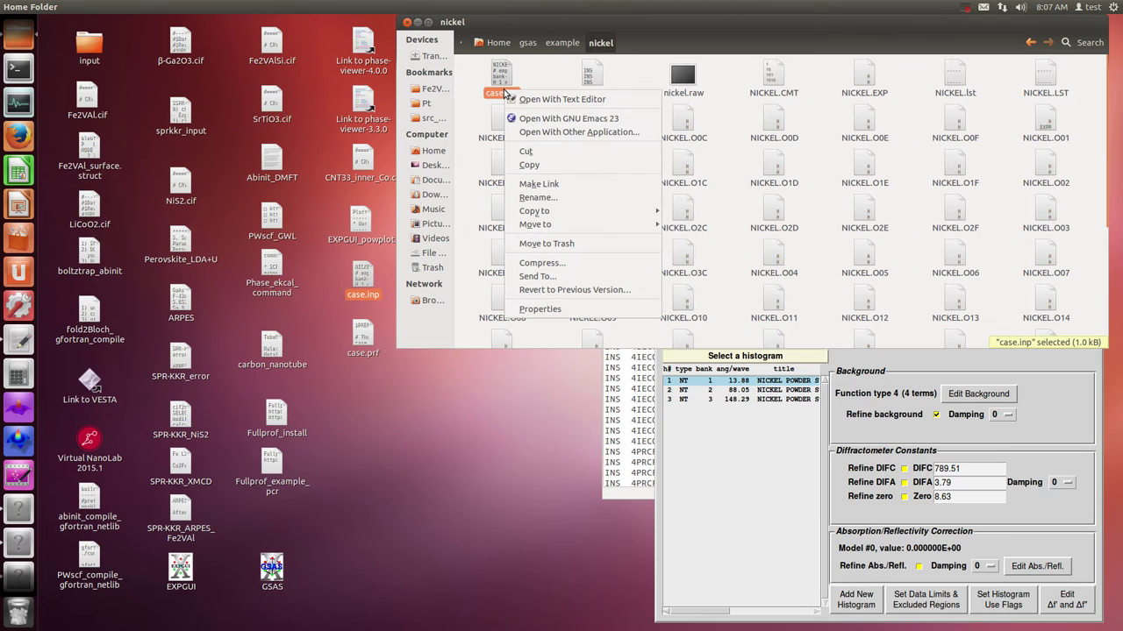
pyautogui.click(548, 199)
pyautogui.write('01')
pyautogui.press('Return')
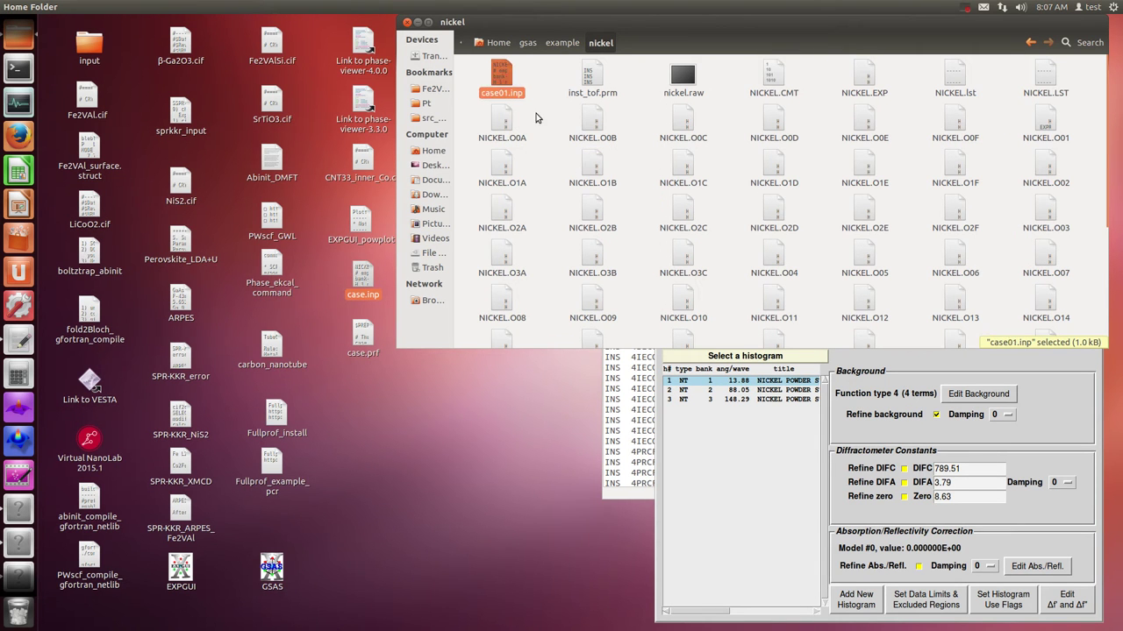
# Rename case01.inp in the nickel folder as caseh1.inp.
pyautogui.rightClick(502, 71)
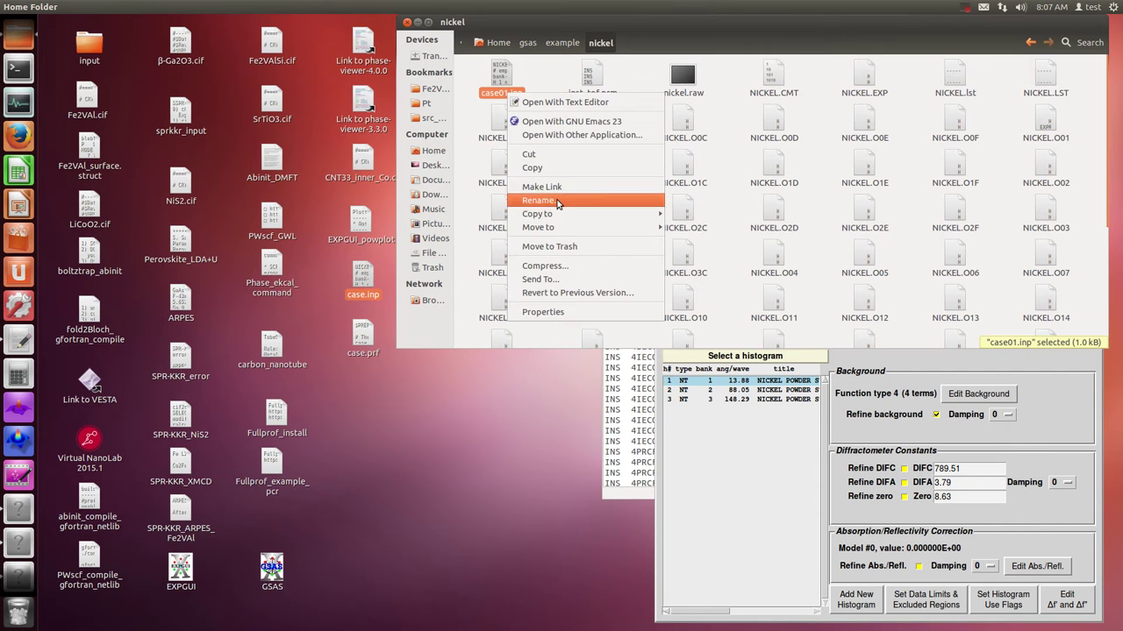
pyautogui.click(551, 209)
pyautogui.click(503, 94)
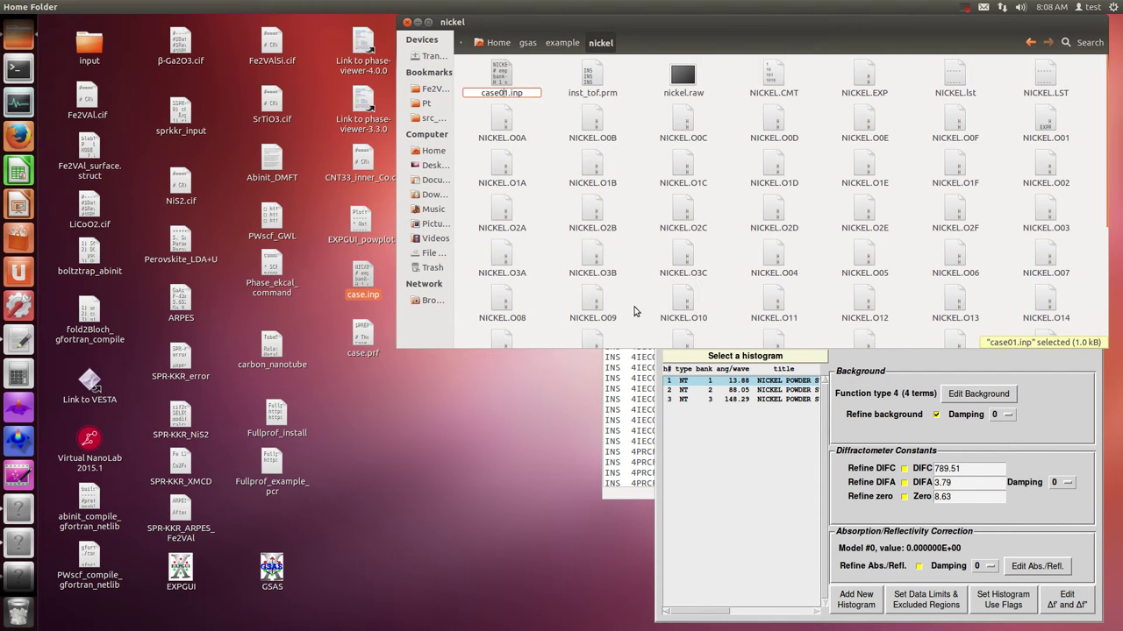
pyautogui.press('Return')
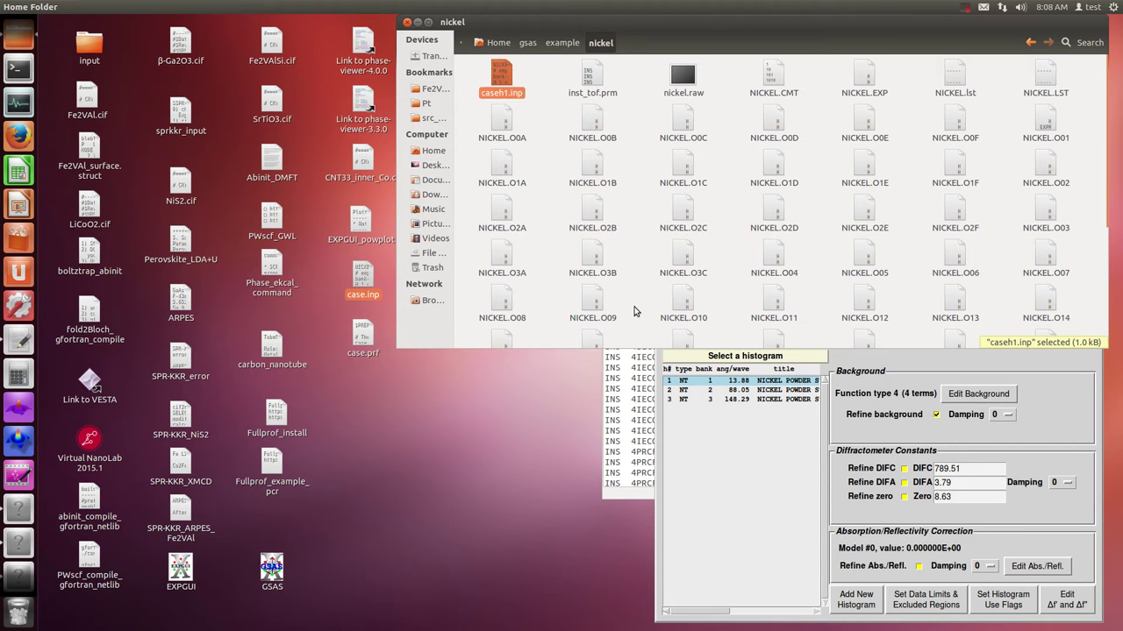
# Duplicate caseh1.inp in the nickel folder and name the copy caseh2.inp.
pyautogui.hotkey('ctrl', 'c')
pyautogui.hotkey('ctrl', 'v')
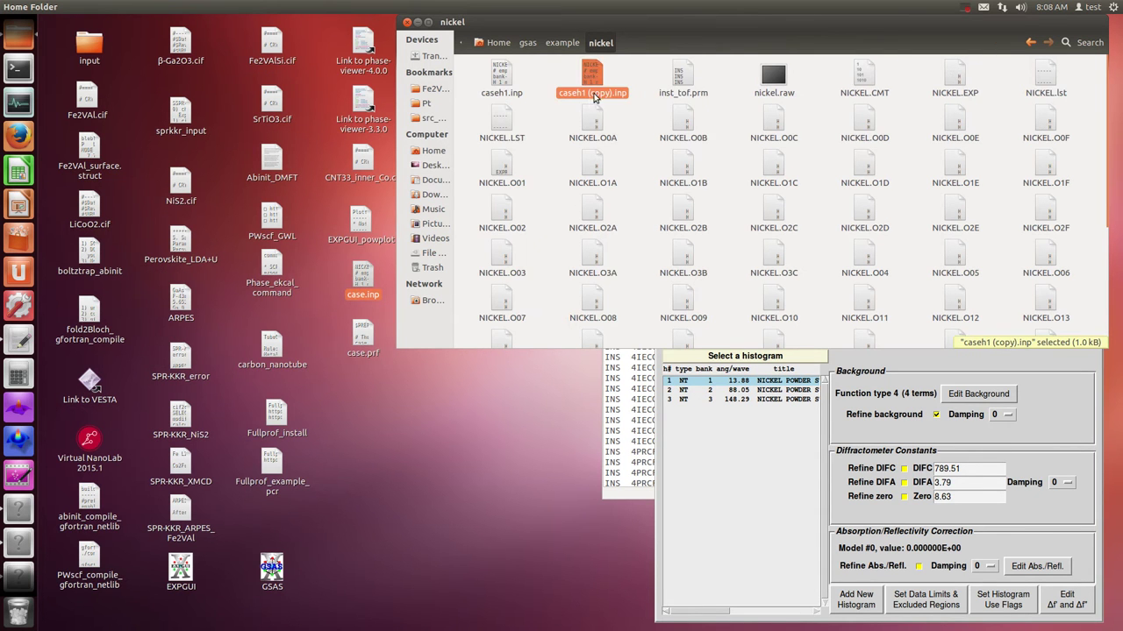
pyautogui.rightClick(591, 103)
pyautogui.click(620, 203)
pyautogui.click(609, 92)
pyautogui.press('BackSpace')
pyautogui.press('BackSpace')
pyautogui.press('BackSpace')
pyautogui.press('BackSpace')
pyautogui.press('BackSpace')
pyautogui.press('BackSpace')
pyautogui.press('BackSpace')
pyautogui.press('BackSpace')
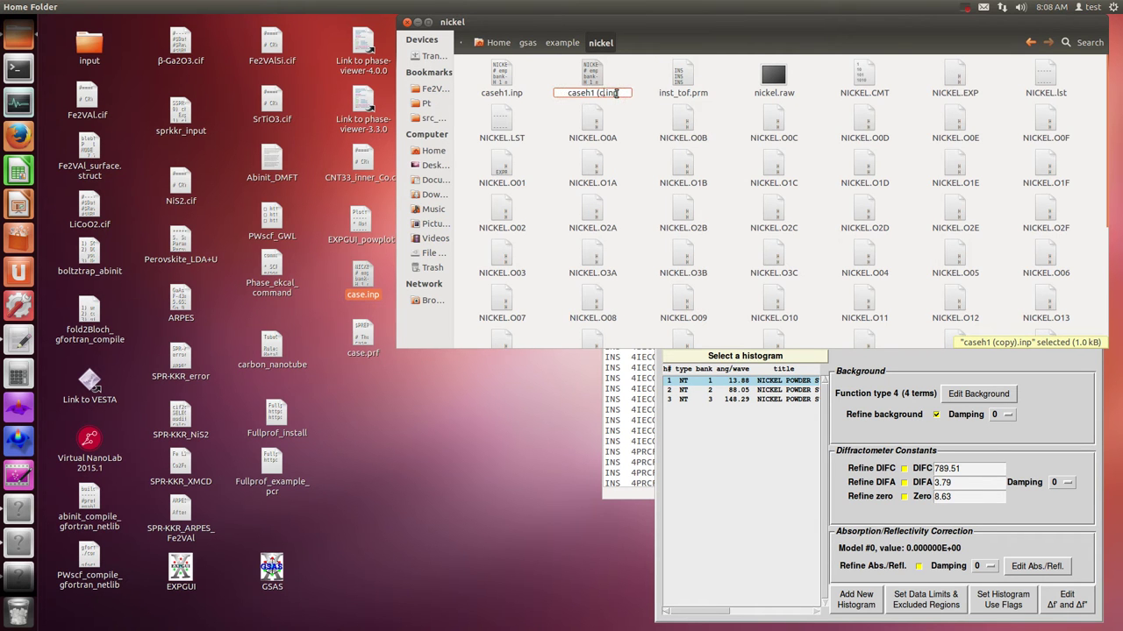
pyautogui.write('2')
pyautogui.press('Return')
# Open caseh2.inp in the text editor beside EXPGUI and show histogram 2's diffractometer constants there.
pyautogui.doubleClick(601, 87)
pyautogui.moveTo(751, 125); pyautogui.dragTo(297, 174)
pyautogui.click(925, 387)
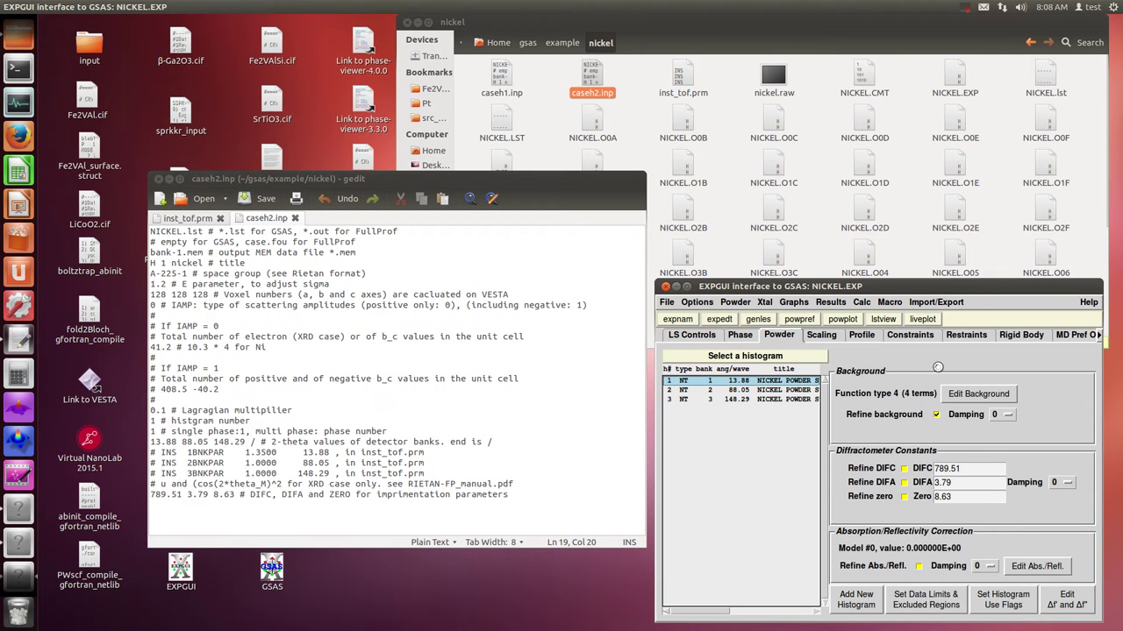
pyautogui.click(724, 391)
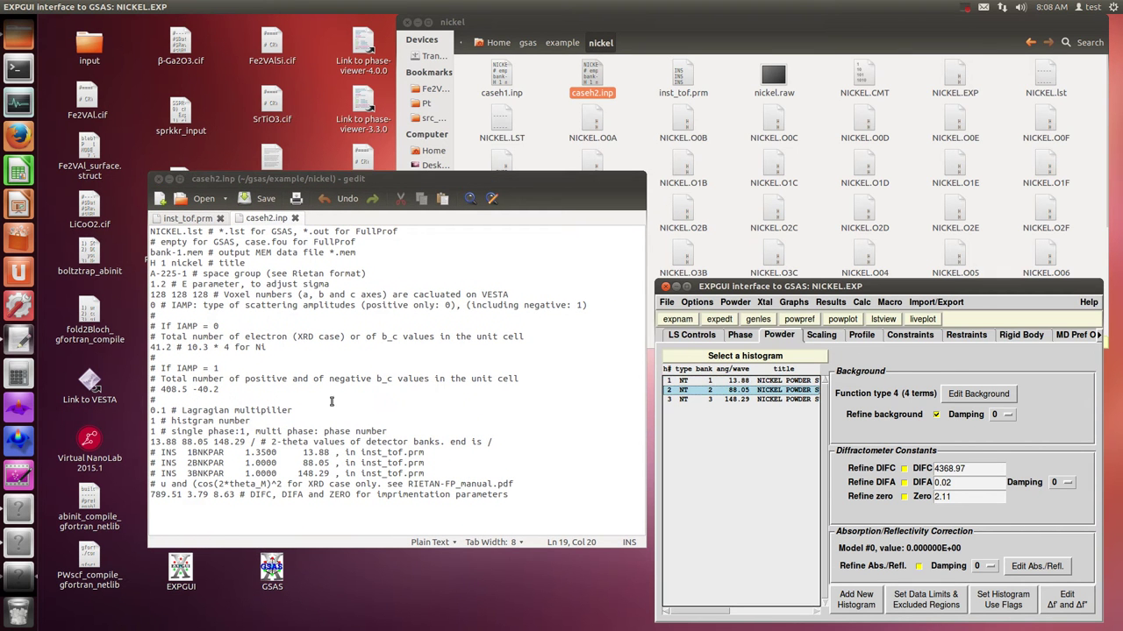
# Set the histogram number in caseh2.inp to 2.
pyautogui.click(155, 415)
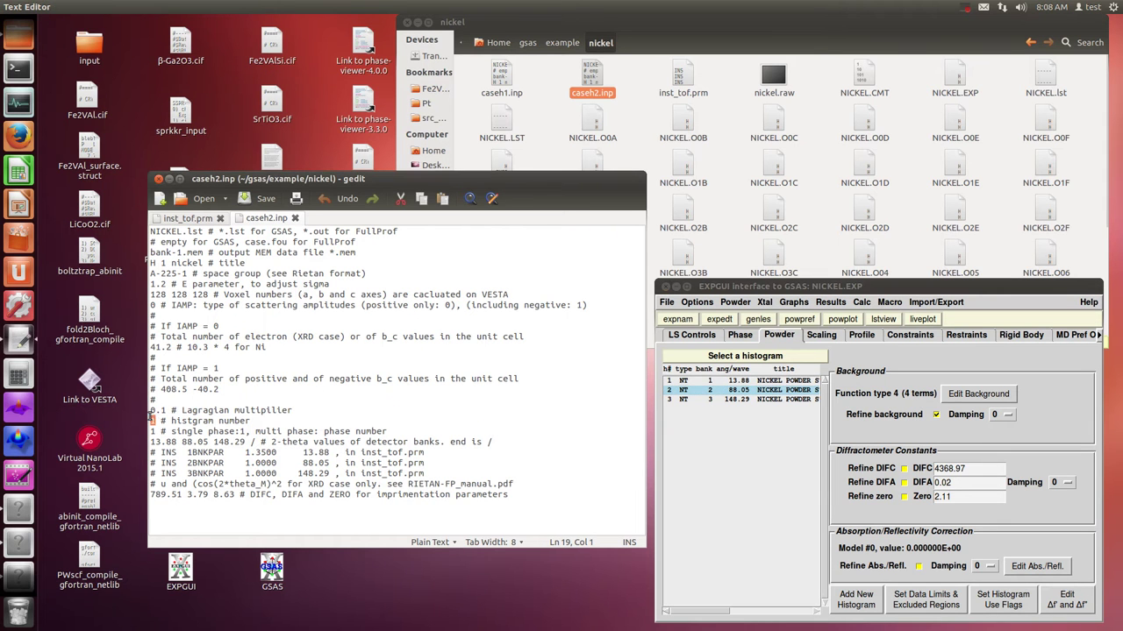
pyautogui.moveTo(156, 416); pyautogui.dragTo(156, 423)
pyautogui.click(155, 420)
pyautogui.click(151, 421)
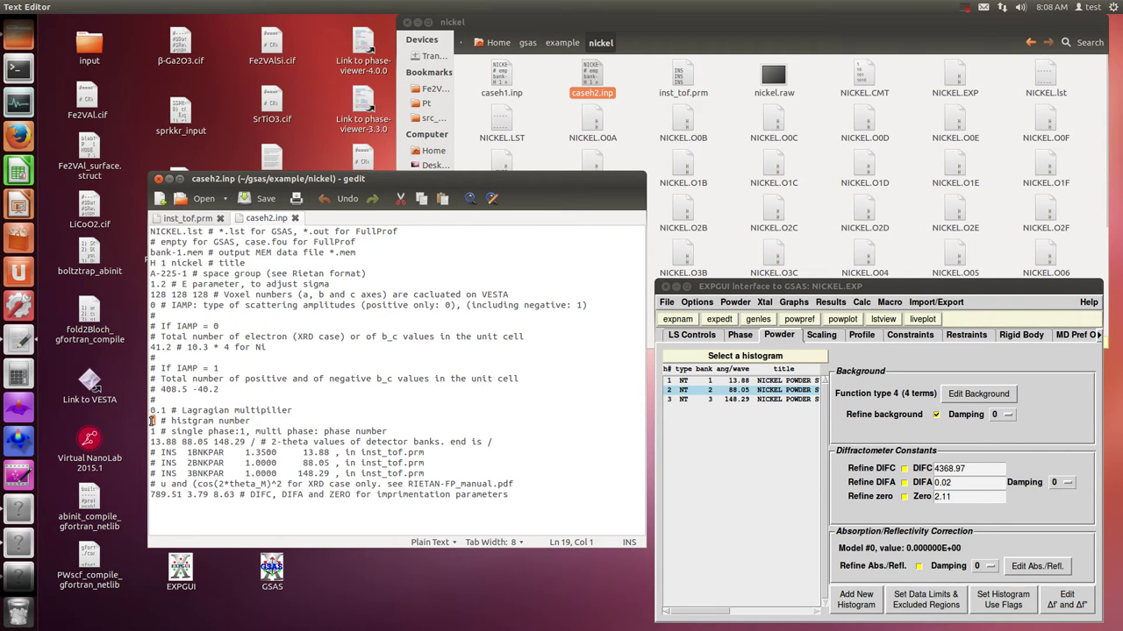
pyautogui.press('Delete')
pyautogui.write('2')
# Set DIFC to 4368.97 and DIFA to 0.02 on the last line of caseh2.inp.
pyautogui.moveTo(182, 497); pyautogui.dragTo(143, 491)
pyautogui.write('4368.9')
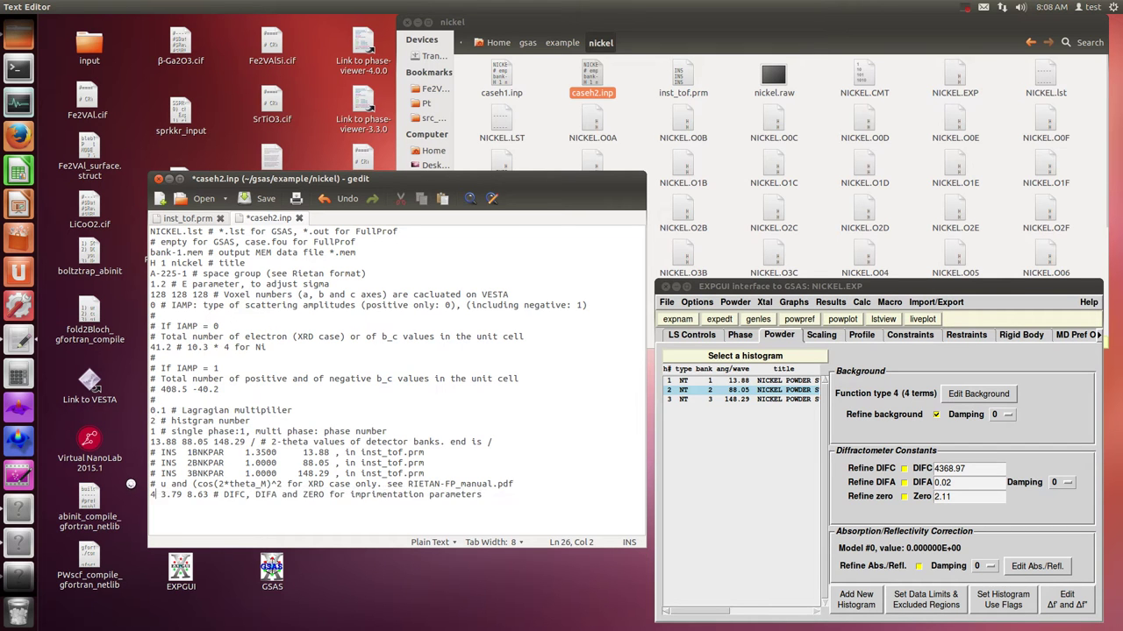
pyautogui.write('7')
pyautogui.press('Right')
pyautogui.press('Right')
pyautogui.press('BackSpace')
pyautogui.press('BackSpace')
pyautogui.press('BackSpace')
pyautogui.press('BackSpace')
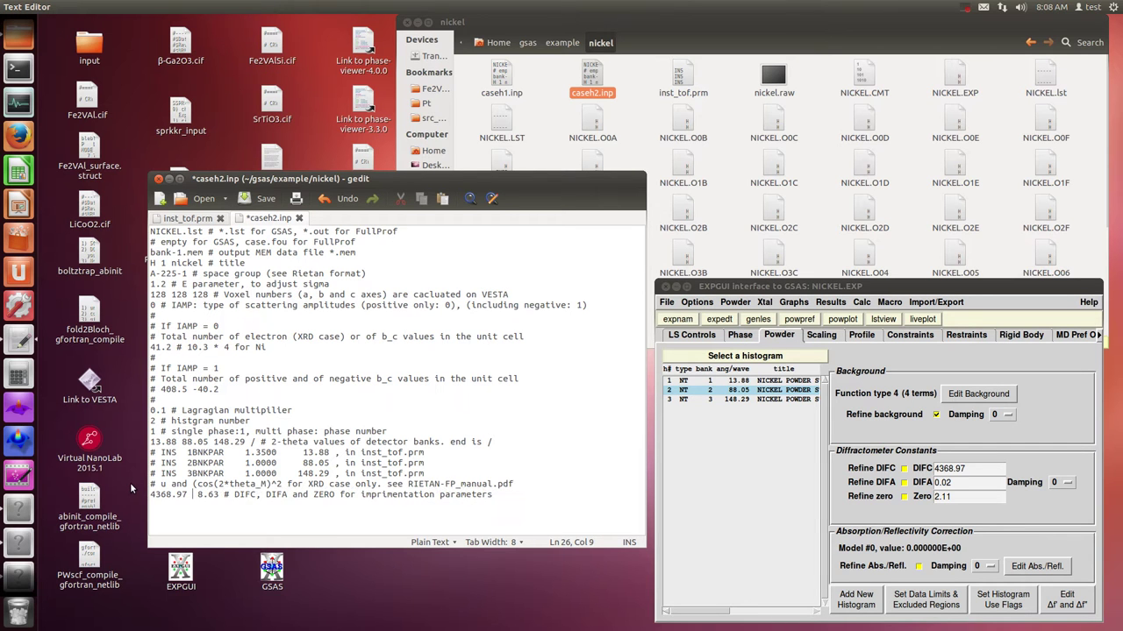
pyautogui.write('0.02')
# Set ZERO to 2.11 on the last line of caseh2.inp, then save the file and close the text editor.
pyautogui.press('Right')
pyautogui.press('Right')
pyautogui.press('Right')
pyautogui.press('Right')
pyautogui.press('Right')
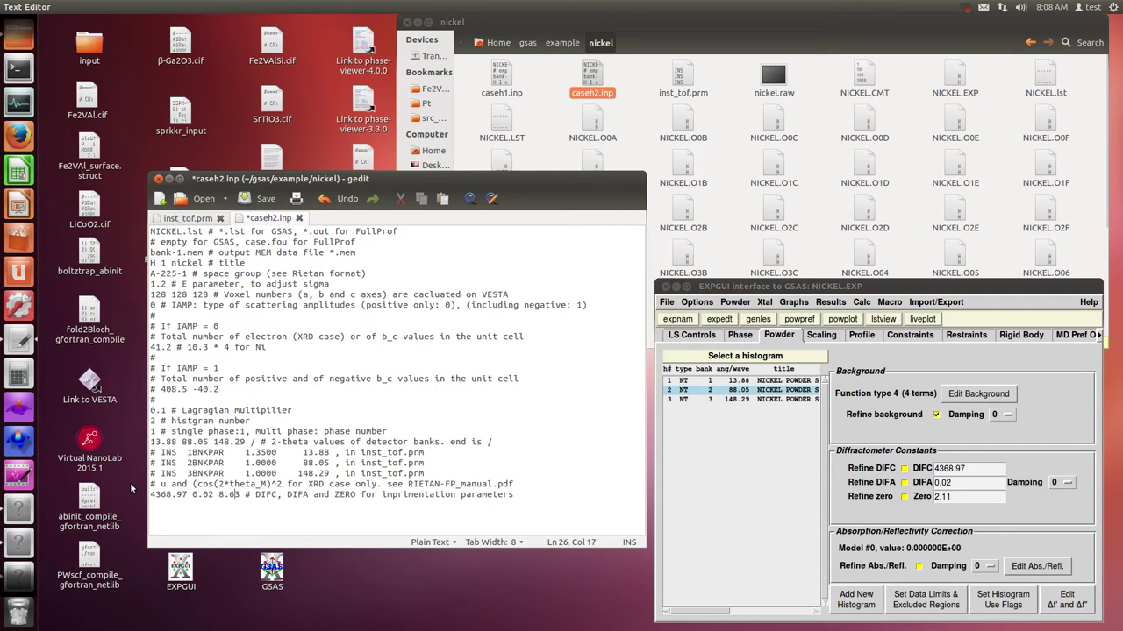
pyautogui.press('BackSpace')
pyautogui.press('BackSpace')
pyautogui.press('BackSpace')
pyautogui.press('BackSpace')
pyautogui.write('2.11')
pyautogui.click(366, 484)
pyautogui.click(261, 202)
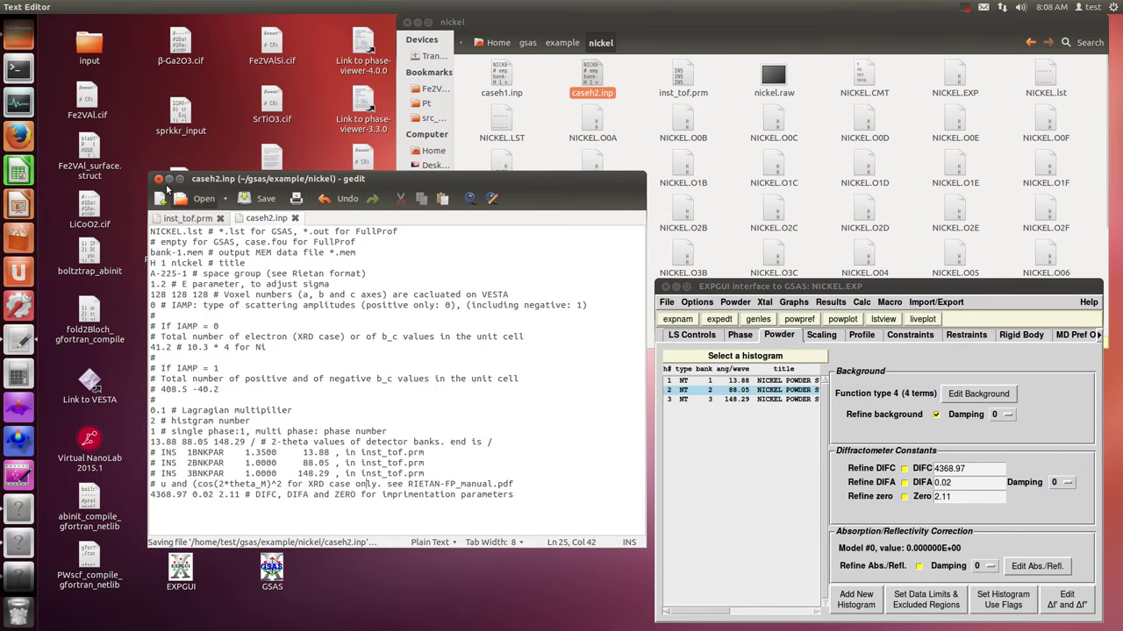
pyautogui.click(156, 178)
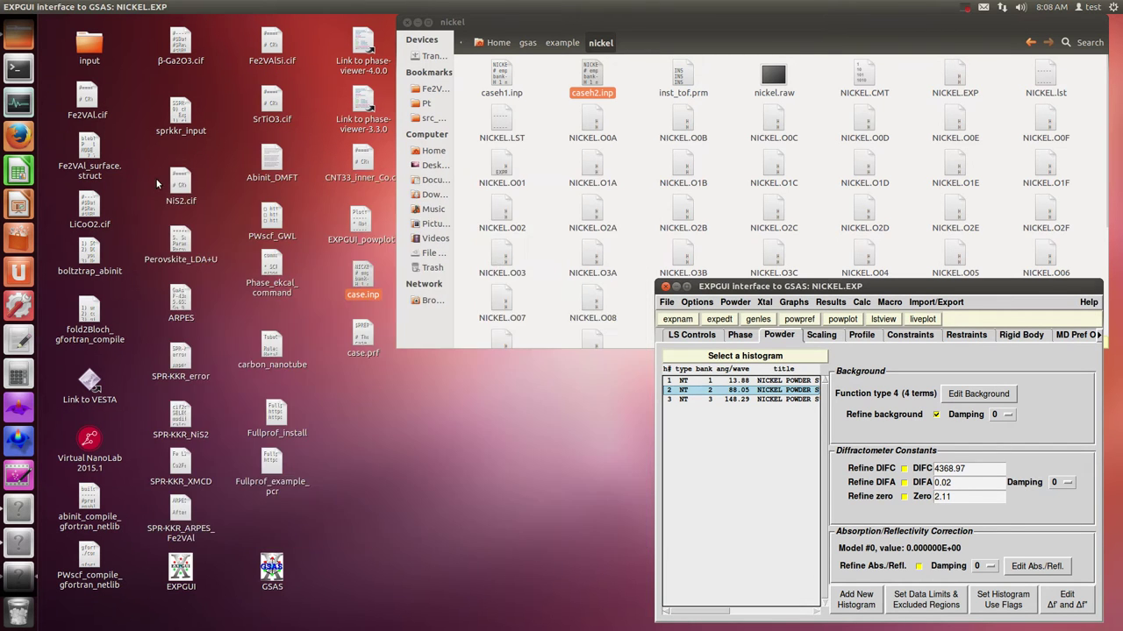
# Paste another copy of caseh1.inp into the nickel folder and name it caseh3.inp.
pyautogui.click(600, 78)
pyautogui.hotkey('ctrl', 'v')
pyautogui.rightClick(610, 85)
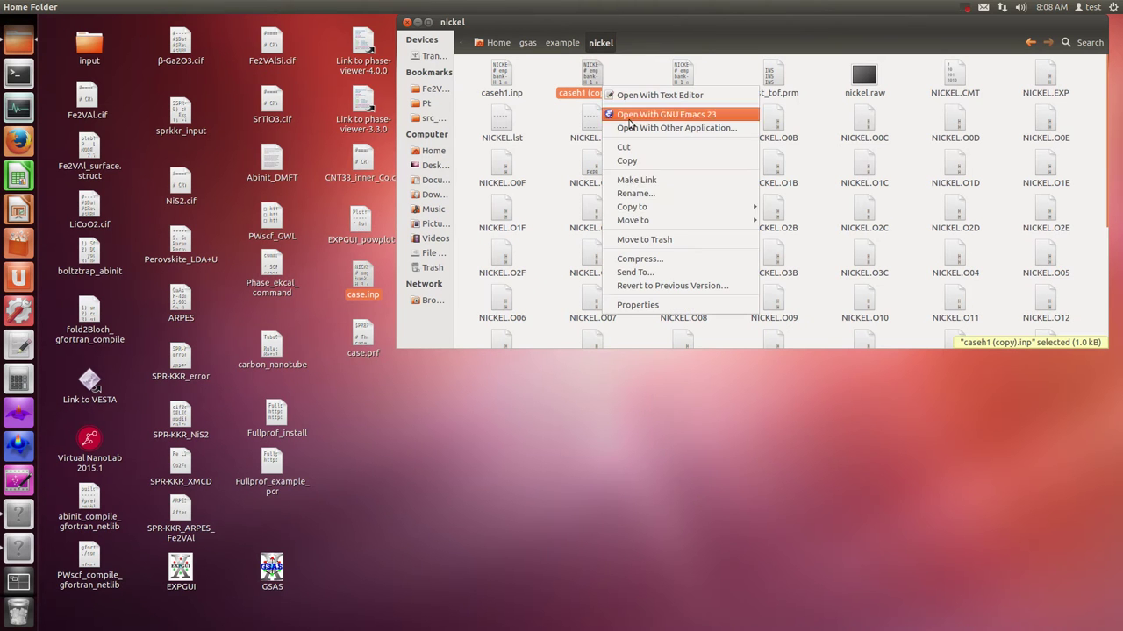
pyautogui.click(635, 193)
pyautogui.click(611, 93)
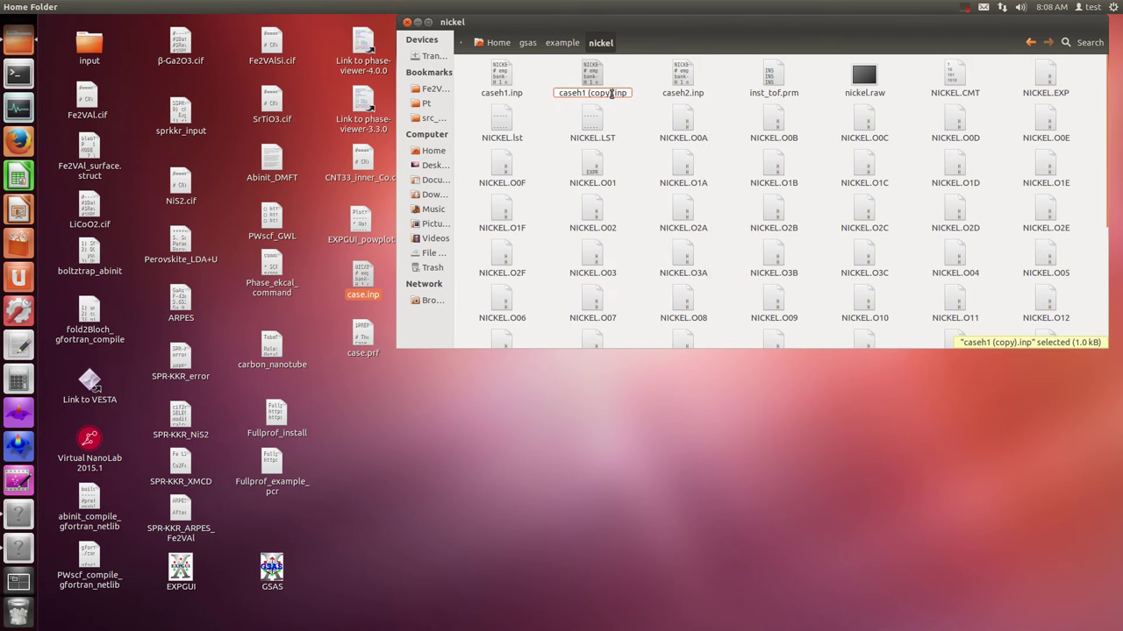
pyautogui.press('BackSpace')
pyautogui.press('BackSpace')
pyautogui.press('BackSpace')
pyautogui.press('BackSpace')
pyautogui.press('BackSpace')
pyautogui.press('BackSpace')
pyautogui.press('BackSpace')
pyautogui.press('BackSpace')
pyautogui.write('3')
pyautogui.press('Return')
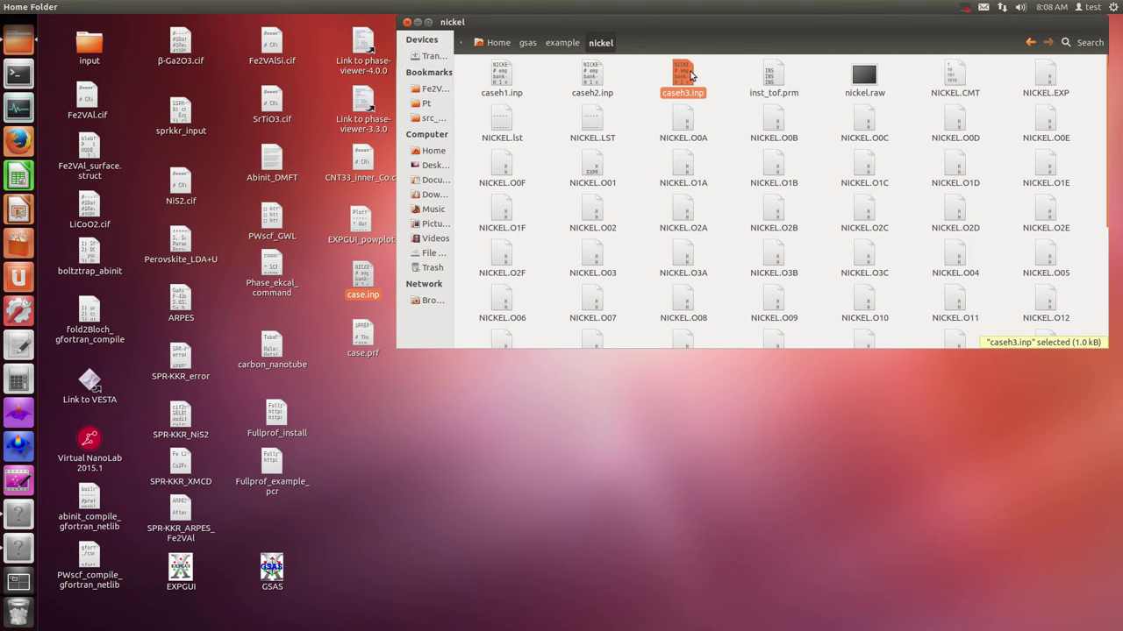
# With caseh3.inp open in the text editor, start EXPGUI again and read NICKEL.EXP from the gsas/example/nickel folder.
pyautogui.doubleClick(180, 570)
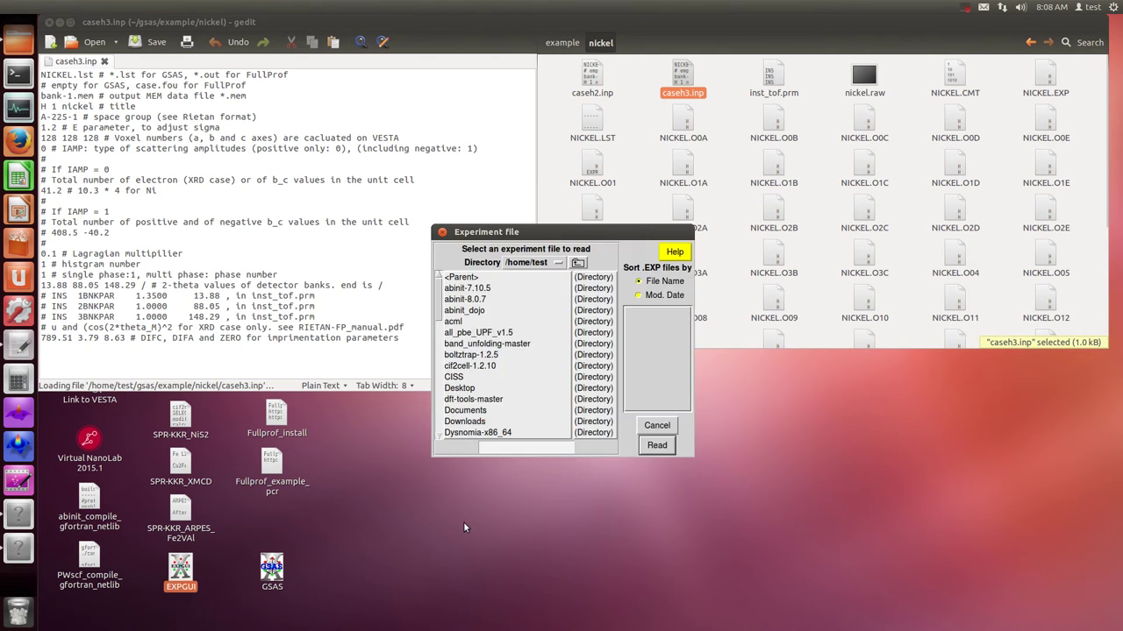
pyautogui.scroll(-5, 478, 329)
pyautogui.doubleClick(448, 333)
pyautogui.doubleClick(468, 304)
pyautogui.doubleClick(456, 289)
pyautogui.click(468, 288)
pyautogui.click(685, 448)
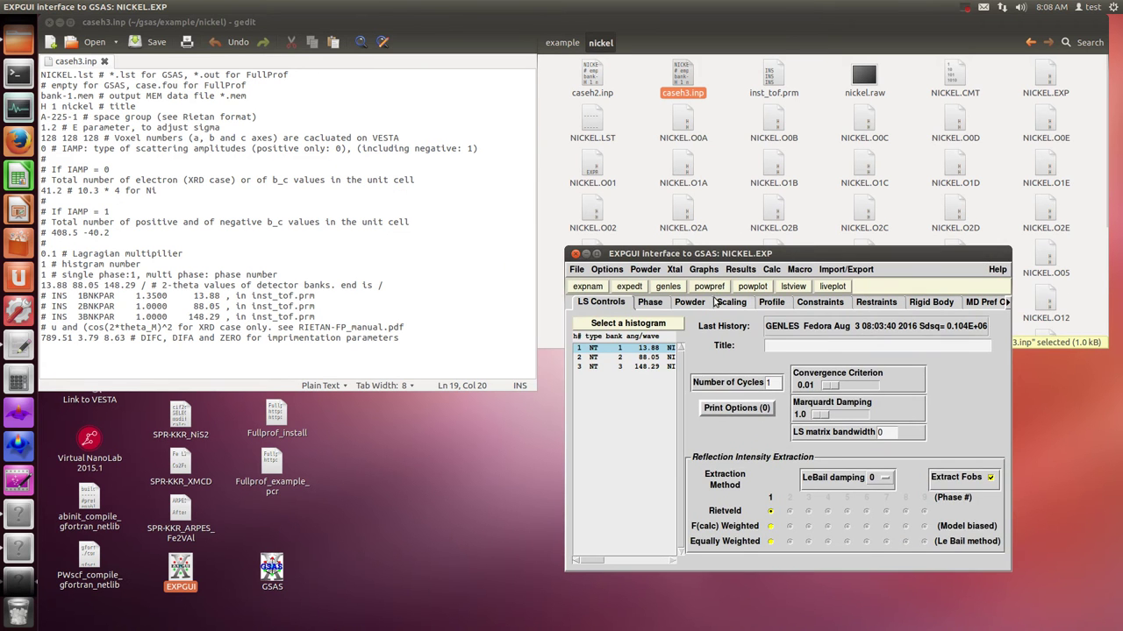
# Show histogram 3's diffractometer constants in EXPGUI and set the histogram number in caseh3.inp to 3.
pyautogui.click(698, 305)
pyautogui.click(693, 367)
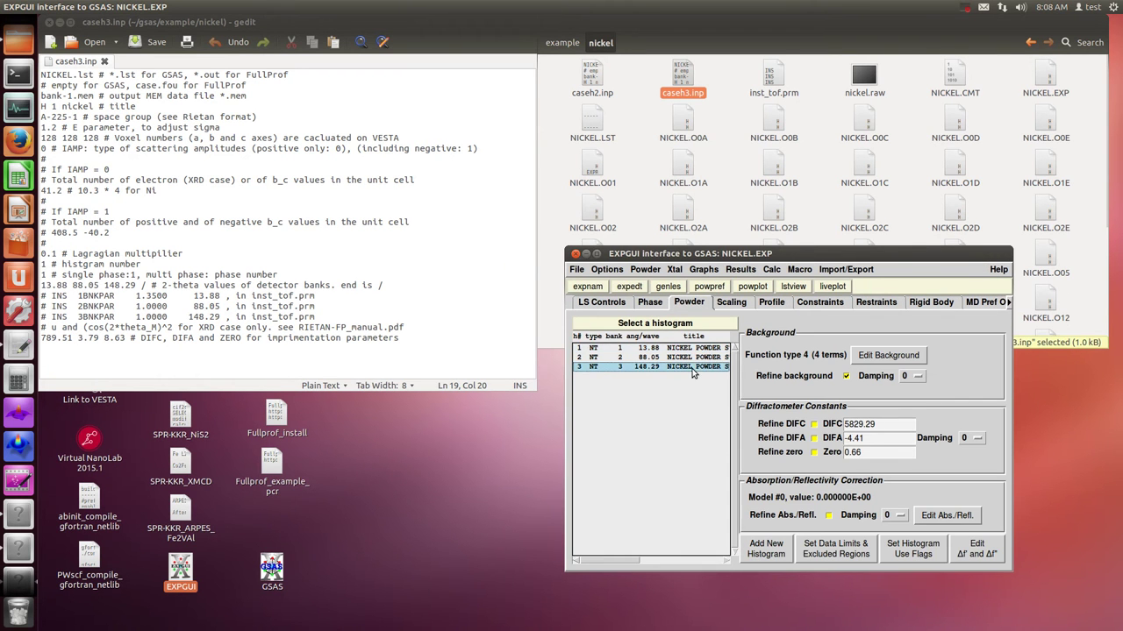
pyautogui.click(93, 264)
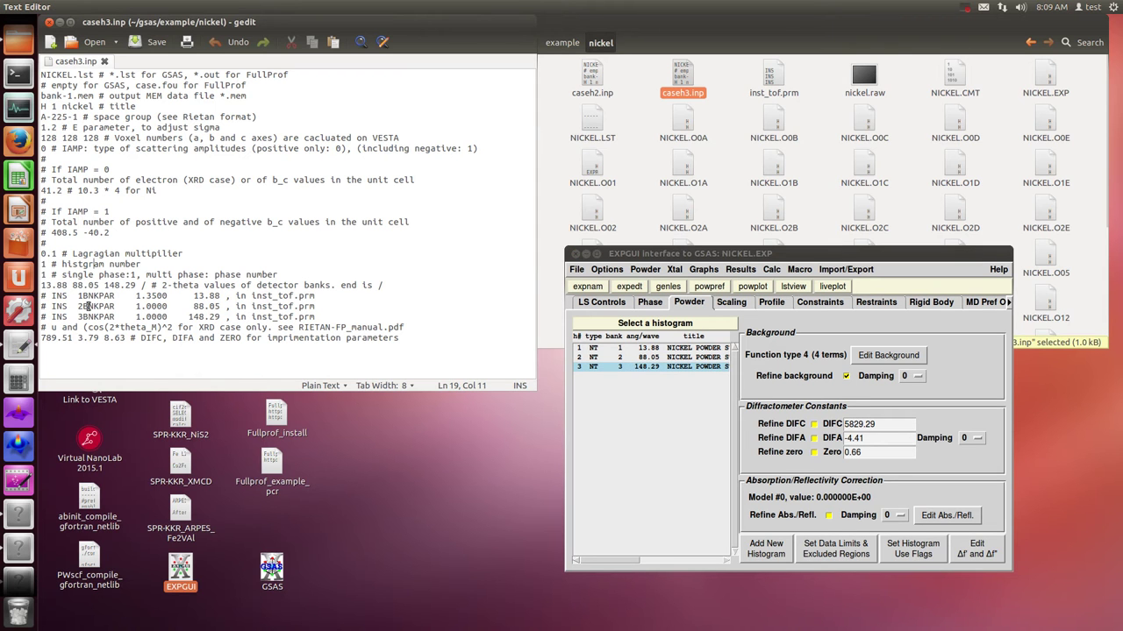
pyautogui.click(41, 264)
pyautogui.write('3')
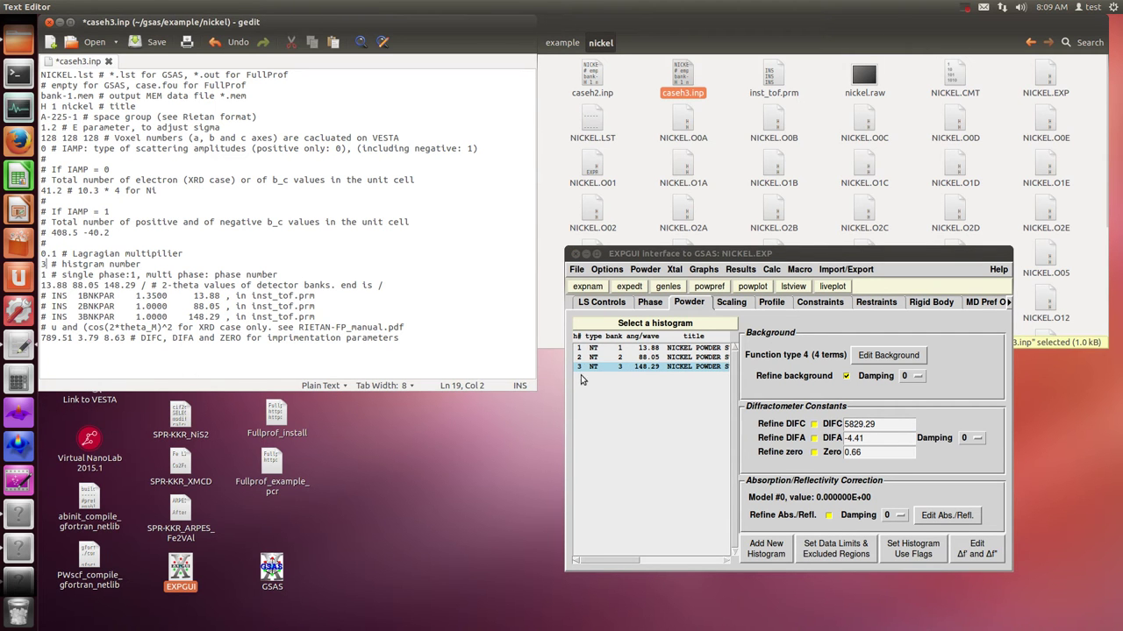
# On the last line of caseh3.inp, set DIFC to 5829.29 and DIFA to -4.41.
pyautogui.moveTo(71, 338); pyautogui.dragTo(41, 339)
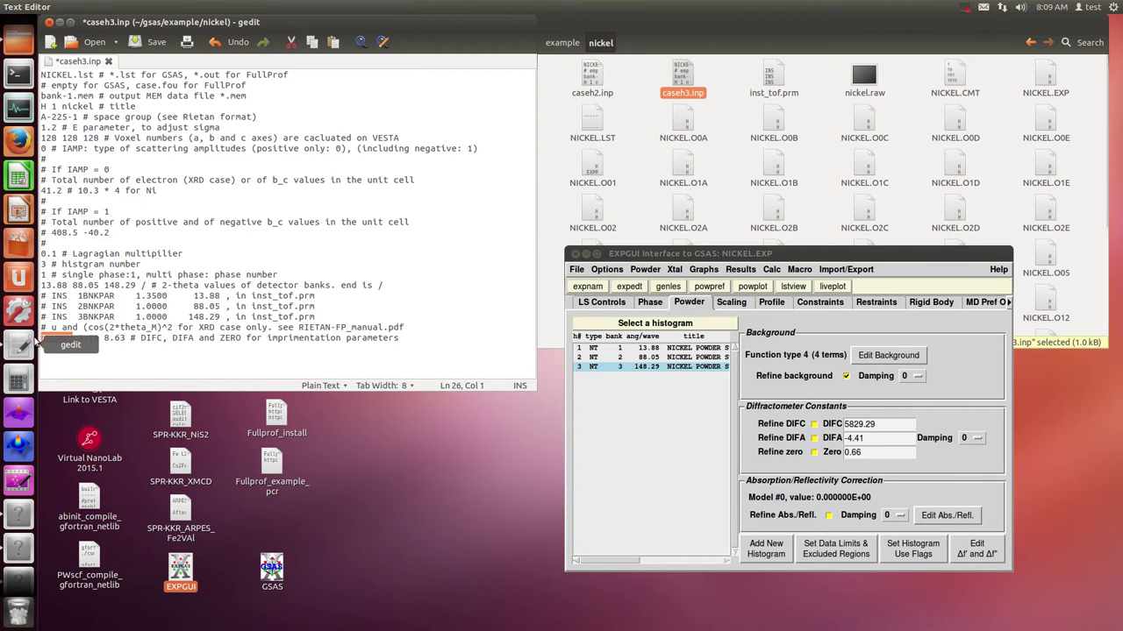
pyautogui.write('5829.29')
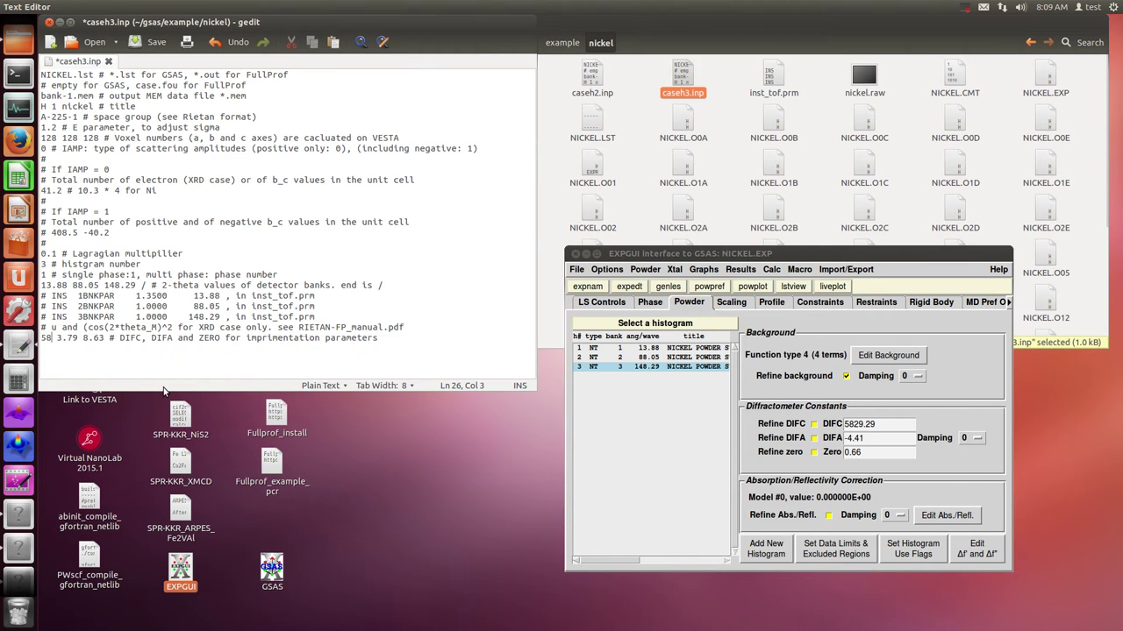
pyautogui.press('Right')
pyautogui.press('Right')
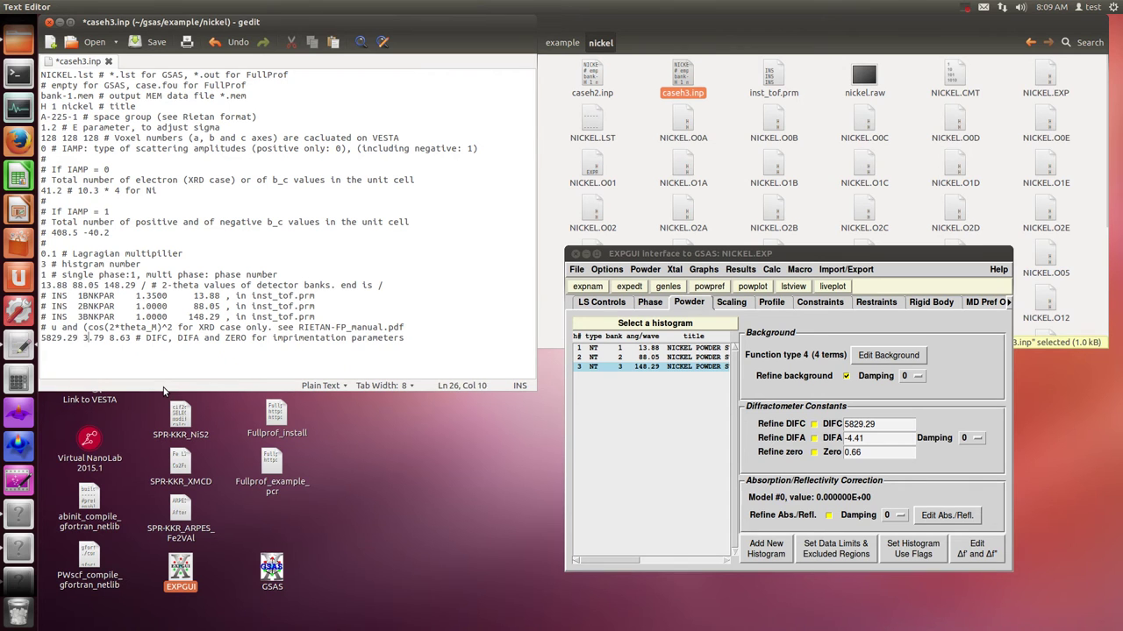
pyautogui.press('BackSpace')
pyautogui.press('BackSpace')
pyautogui.press('BackSpace')
pyautogui.press('BackSpace')
pyautogui.write('-4.41')
pyautogui.press('Right')
pyautogui.press('Right')
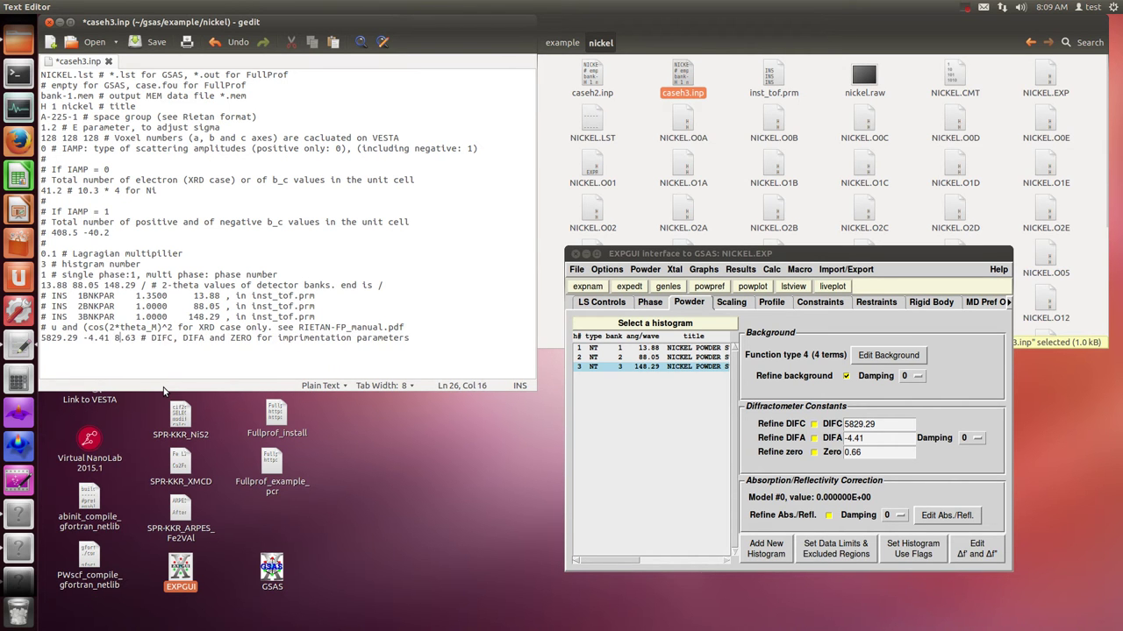
# Set ZERO to 0.66 on the last line of caseh3.inp and save the file.
pyautogui.press('BackSpace')
pyautogui.press('BackSpace')
pyautogui.press('BackSpace')
pyautogui.press('BackSpace')
pyautogui.write('0.66')
pyautogui.hotkey('ctrl', 's')
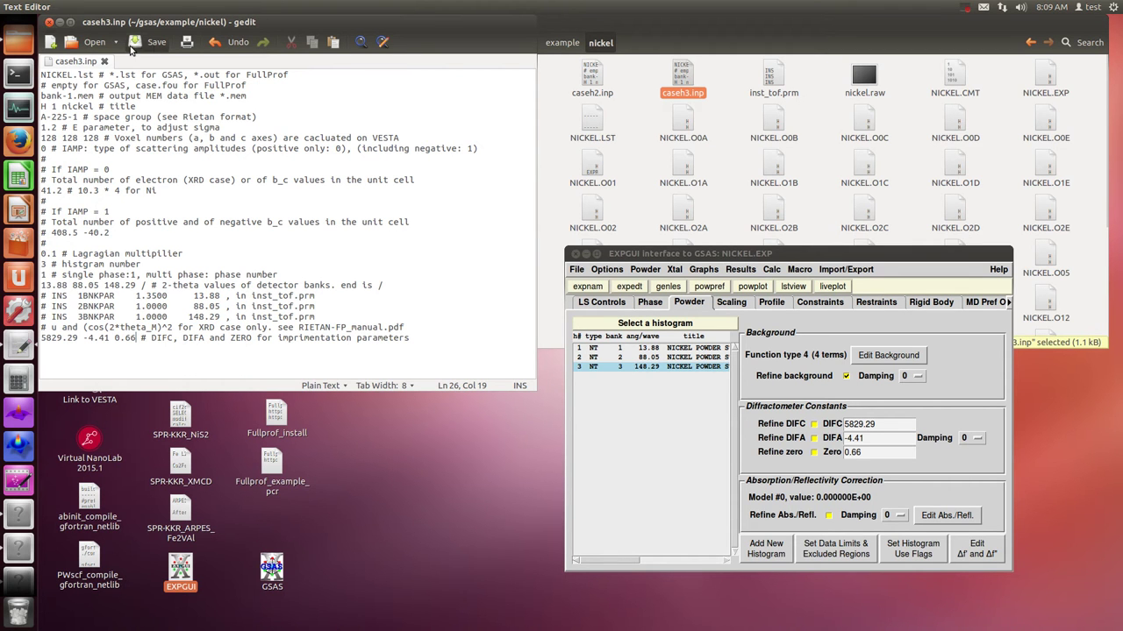
pyautogui.click(157, 48)
# Change the MEM output file name in caseh3.inp to bank-3.mem, then save the file and close the text editor.
pyautogui.click(73, 97)
pyautogui.press('BackSpace')
pyautogui.write('3')
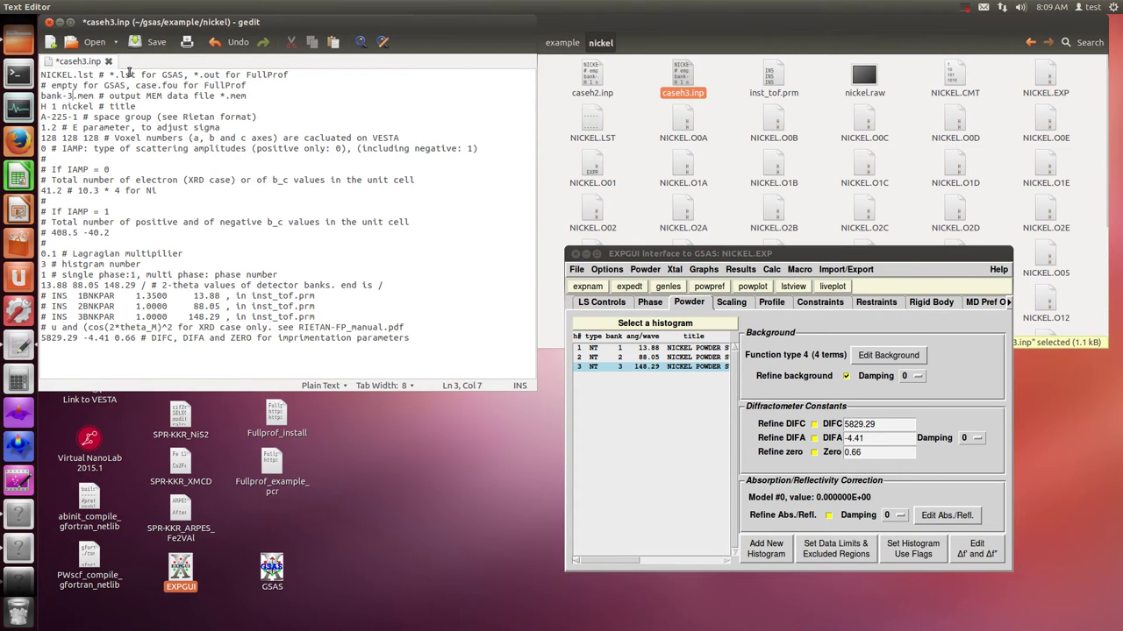
pyautogui.click(139, 43)
pyautogui.click(49, 22)
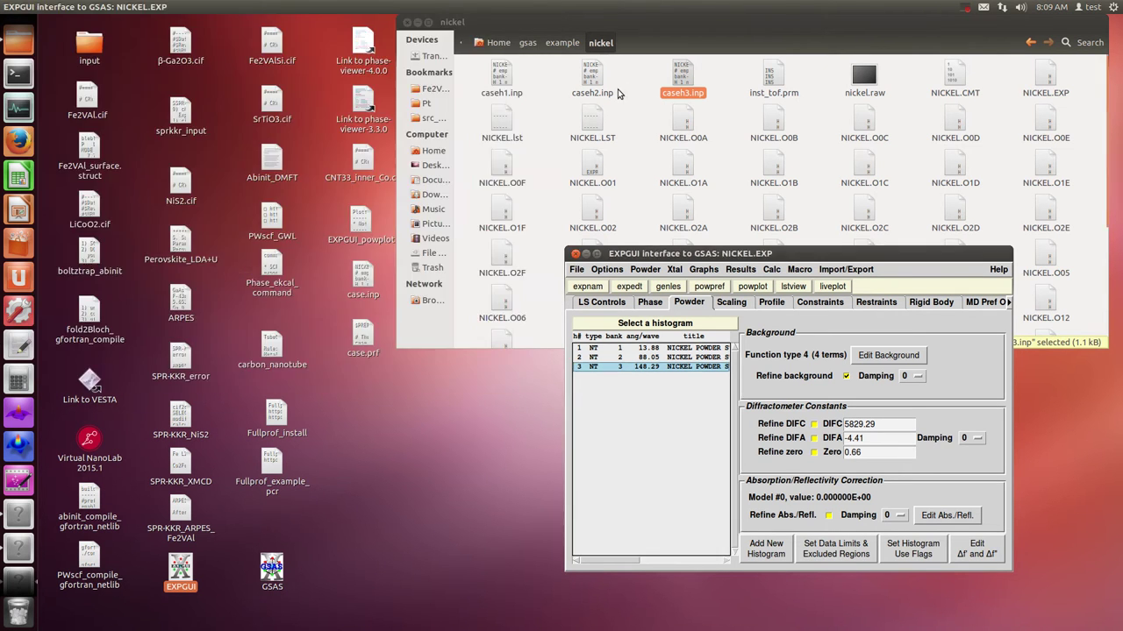
# Open caseh2.inp, change its MEM output file name to bank-2.mem, then save and close it.
pyautogui.doubleClick(605, 101)
pyautogui.click(68, 96)
pyautogui.write('2')
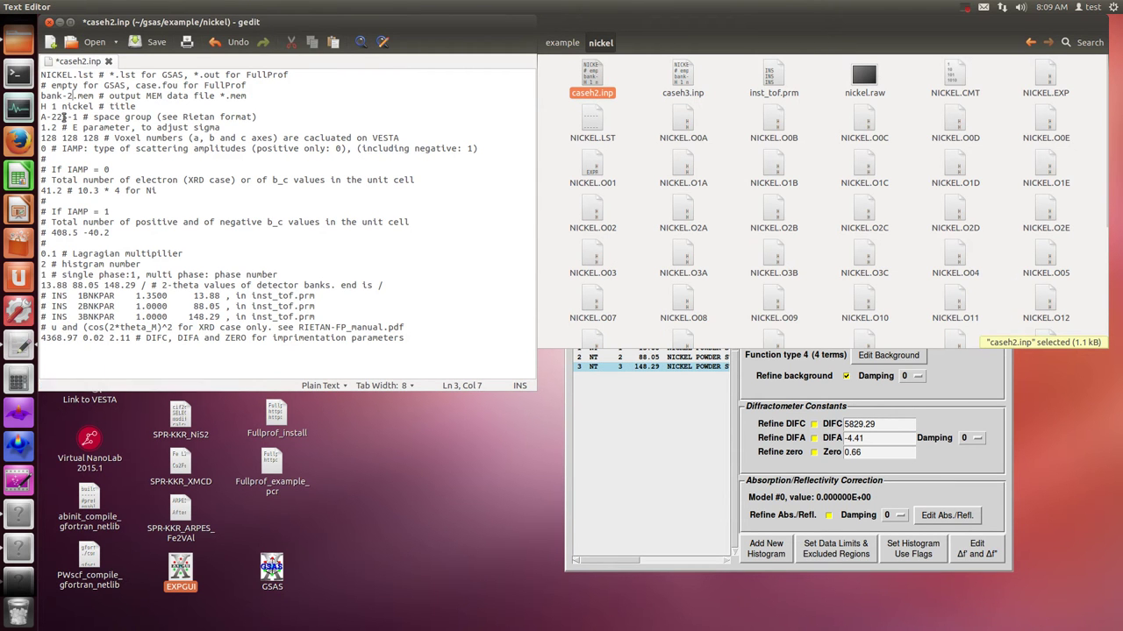
pyautogui.click(149, 41)
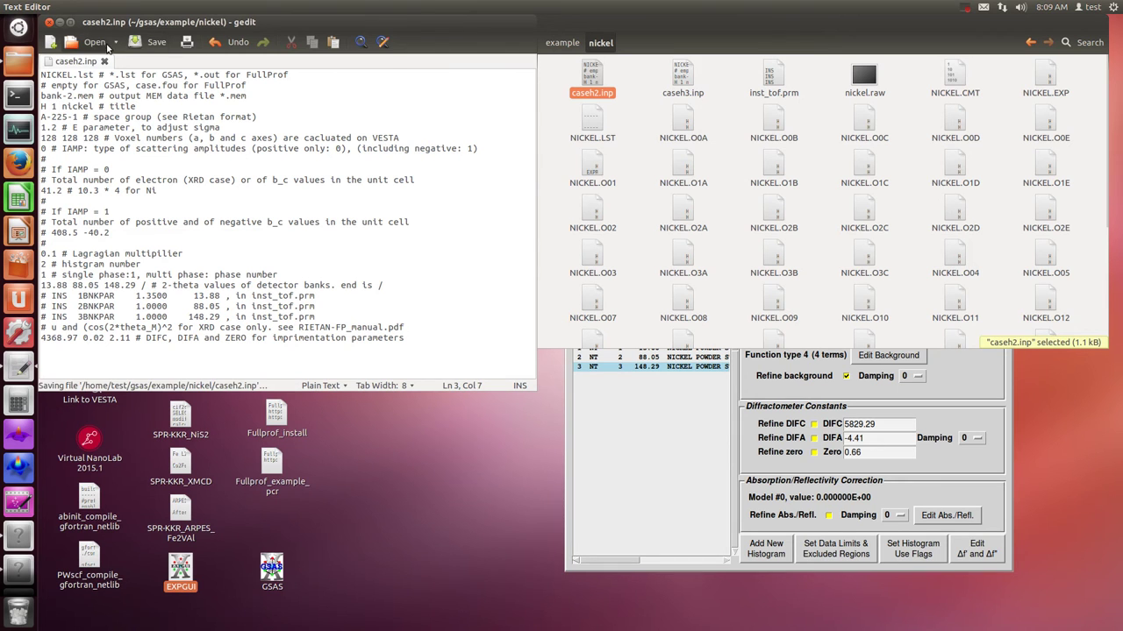
pyautogui.click(50, 22)
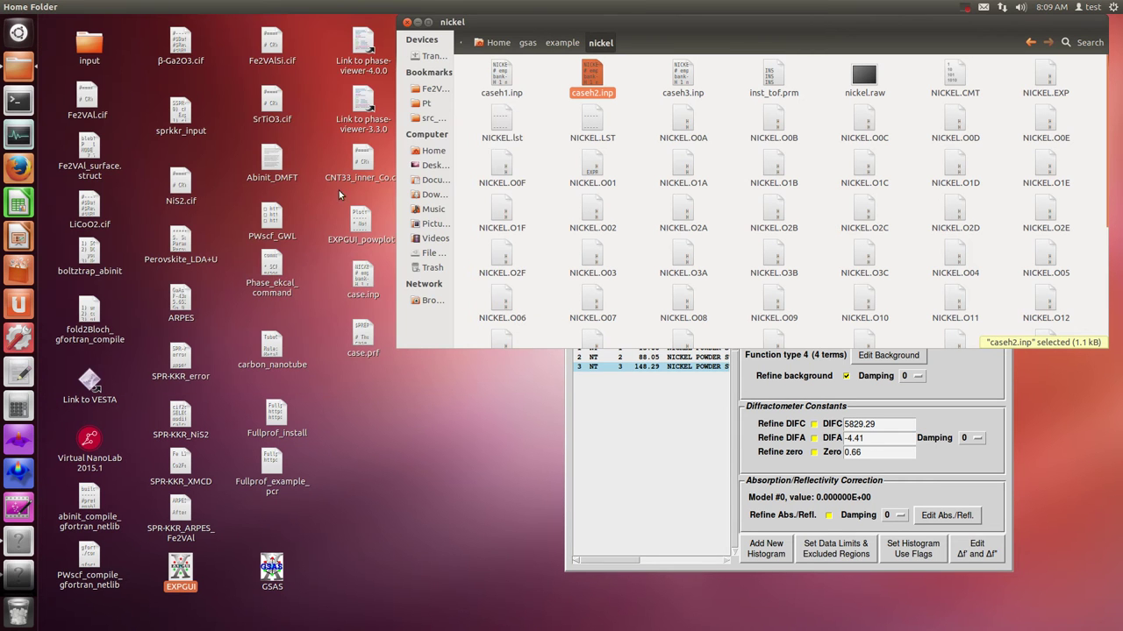
# Open a new terminal below the file window and change to the /home/test/gsas/example/nickel directory, keeping the nickel folder displayed.
pyautogui.rightClick(13, 106)
pyautogui.click(79, 105)
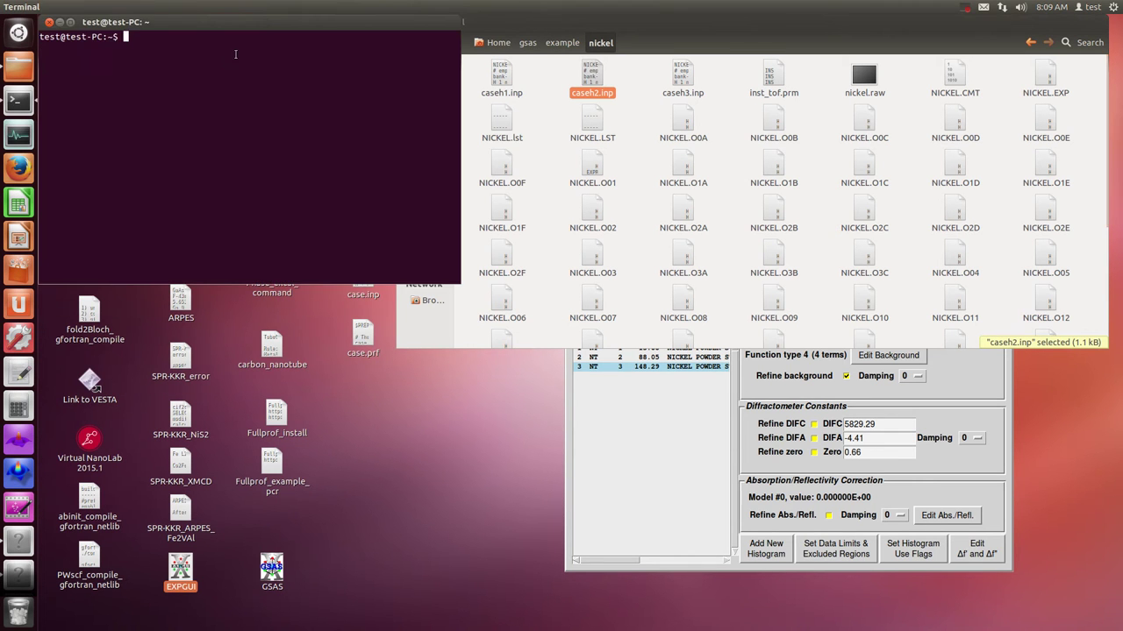
pyautogui.moveTo(260, 27); pyautogui.dragTo(302, 371)
pyautogui.write('cd')
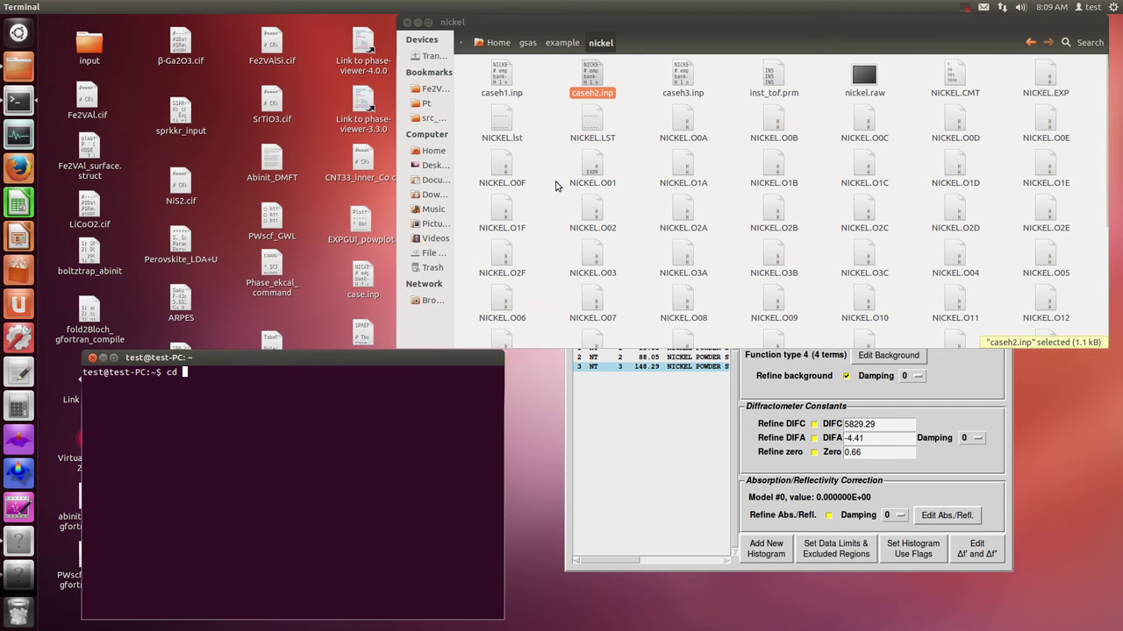
pyautogui.click(562, 42)
pyautogui.moveTo(505, 81); pyautogui.dragTo(313, 493)
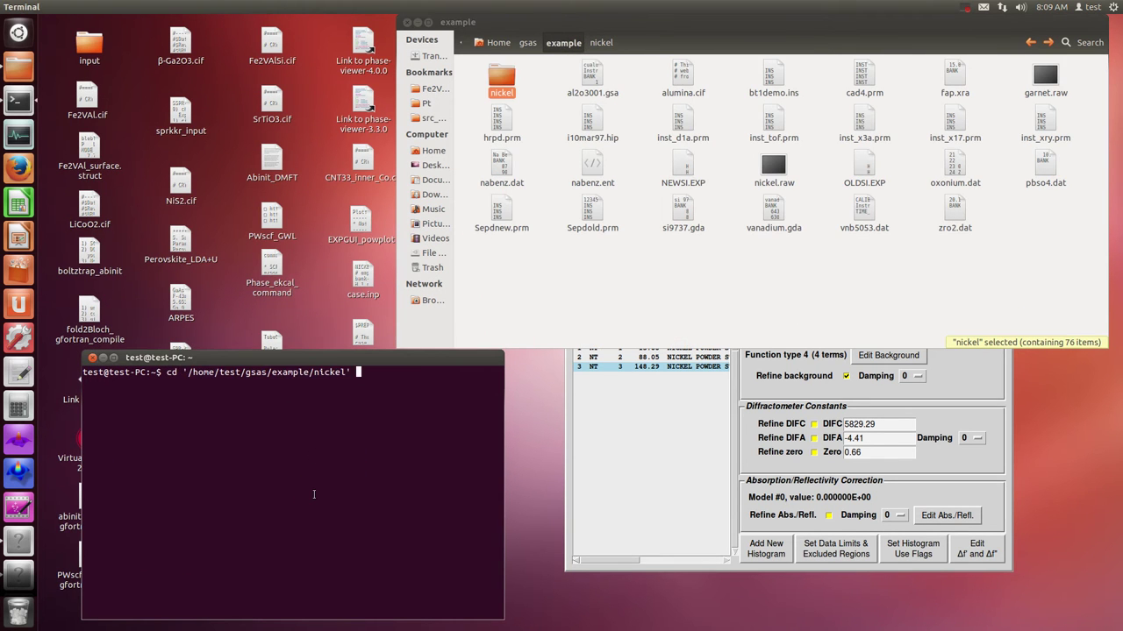
pyautogui.press('Return')
pyautogui.doubleClick(501, 77)
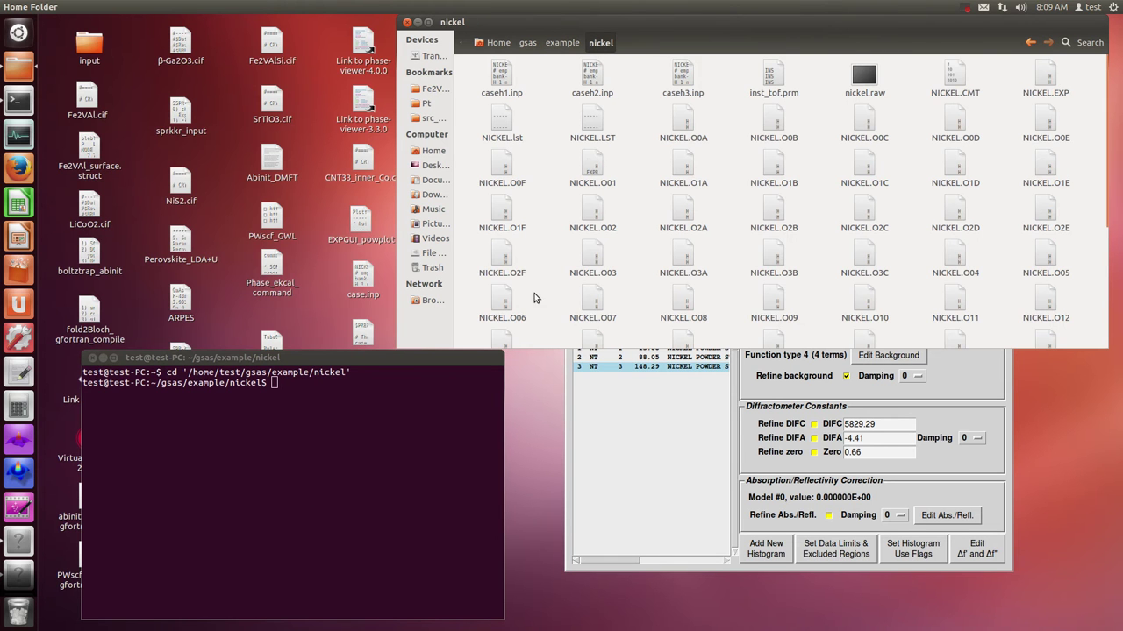
# Open a second file window and browse to the VENUS/bin folder containing the alchemy program.
pyautogui.rightClick(19, 64)
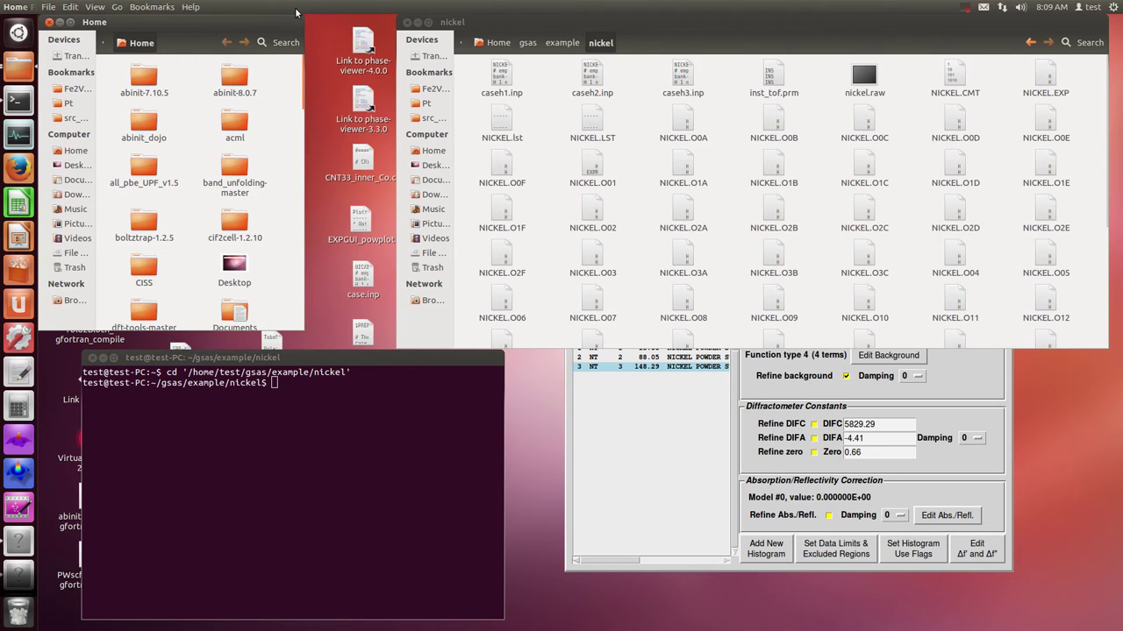
pyautogui.moveTo(303, 16); pyautogui.dragTo(437, 25)
pyautogui.scroll(-10, 377, 201)
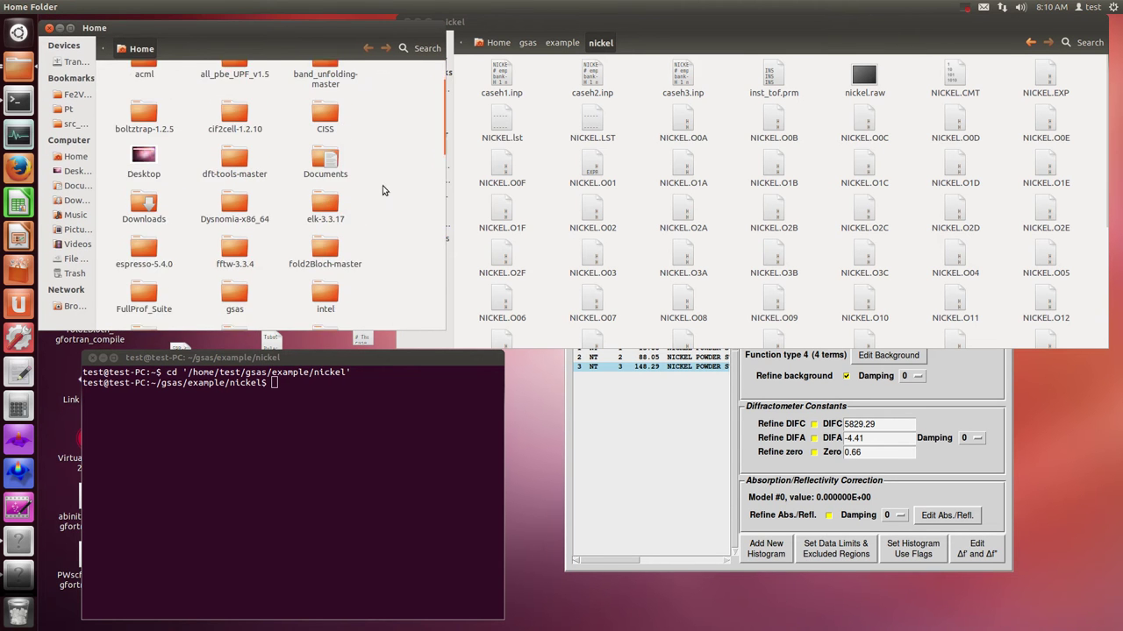
pyautogui.scroll(-4, 375, 220)
pyautogui.click(230, 208)
pyautogui.doubleClick(228, 217)
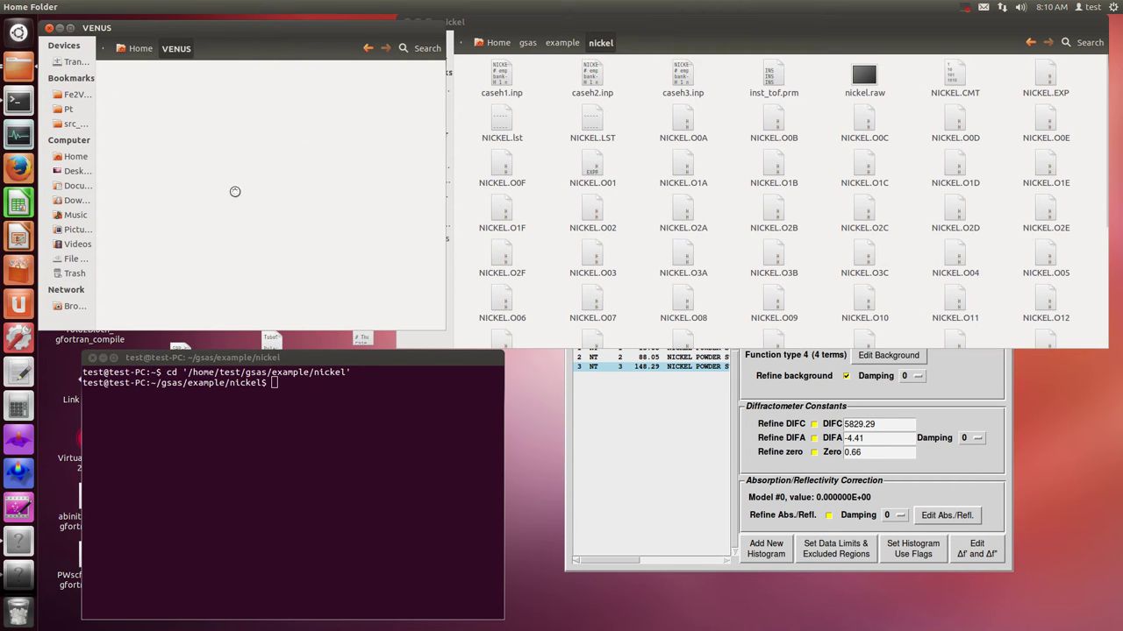
pyautogui.doubleClick(143, 85)
pyautogui.click(146, 96)
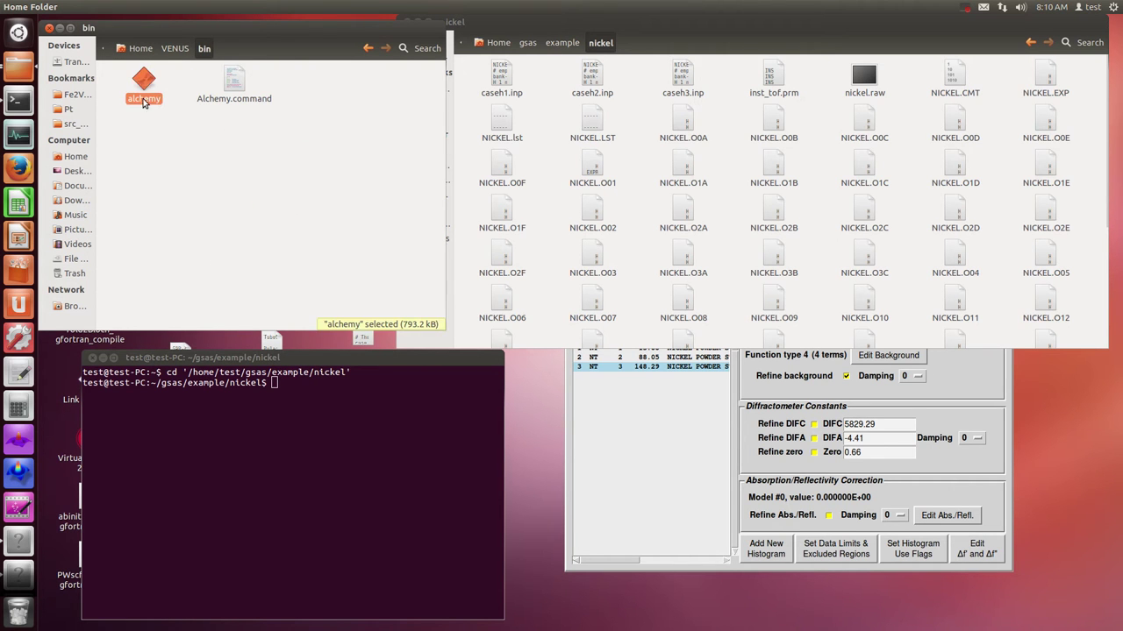
# Run /home/test/VENUS/bin/alchemy in the terminal with caseh1.inp from the nickel folder as its input.
pyautogui.moveTo(144, 85); pyautogui.dragTo(298, 412)
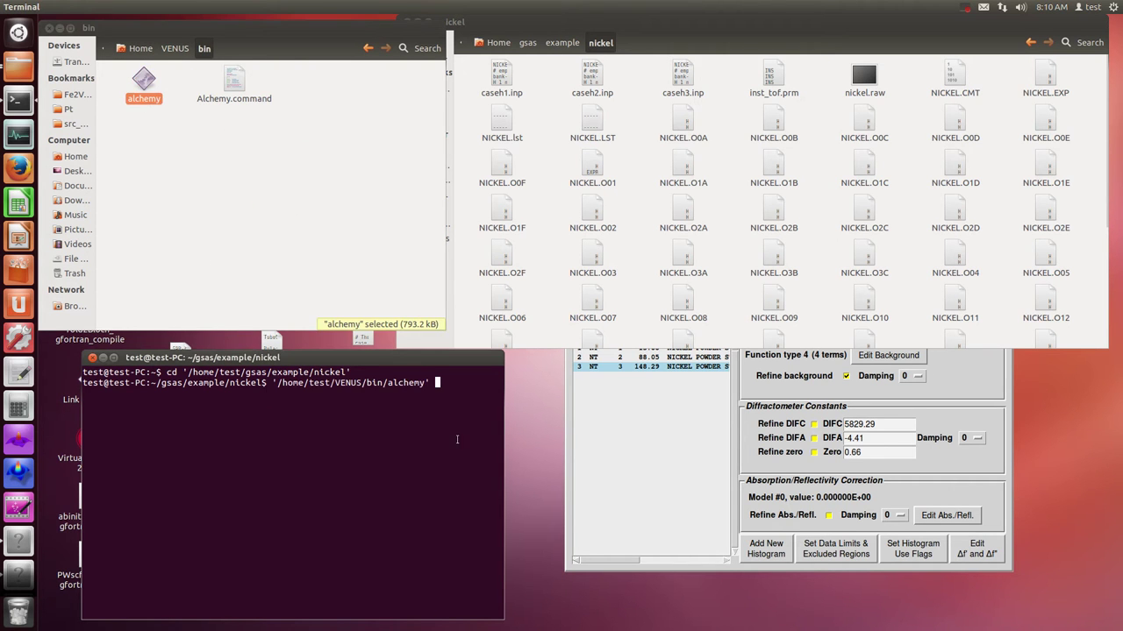
pyautogui.click(531, 70)
pyautogui.moveTo(514, 78); pyautogui.dragTo(355, 502)
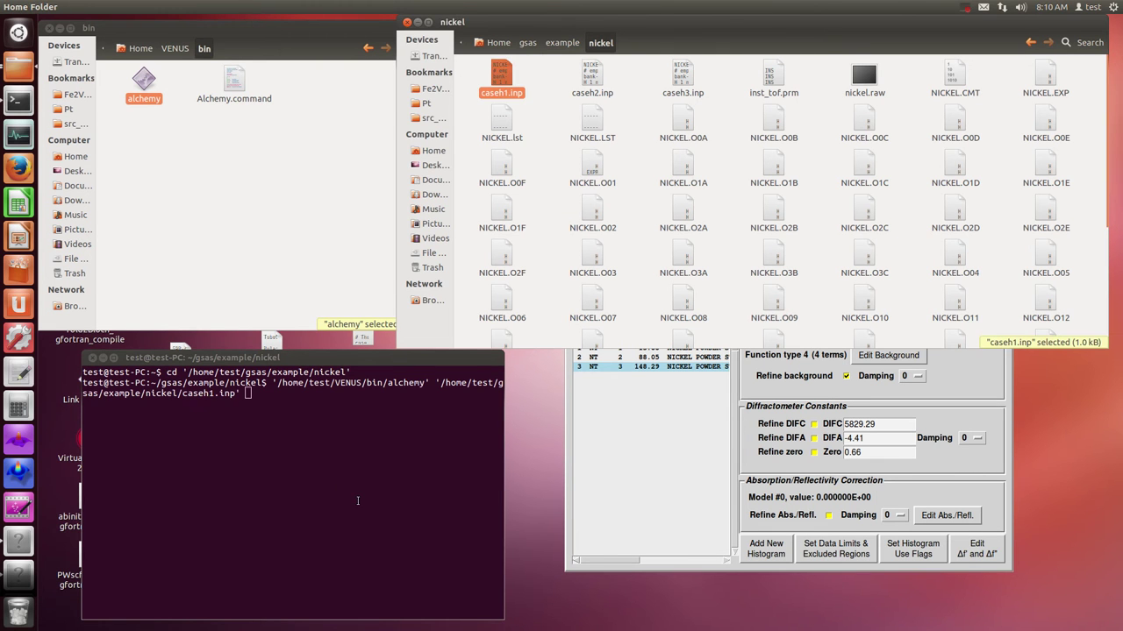
pyautogui.press('Return')
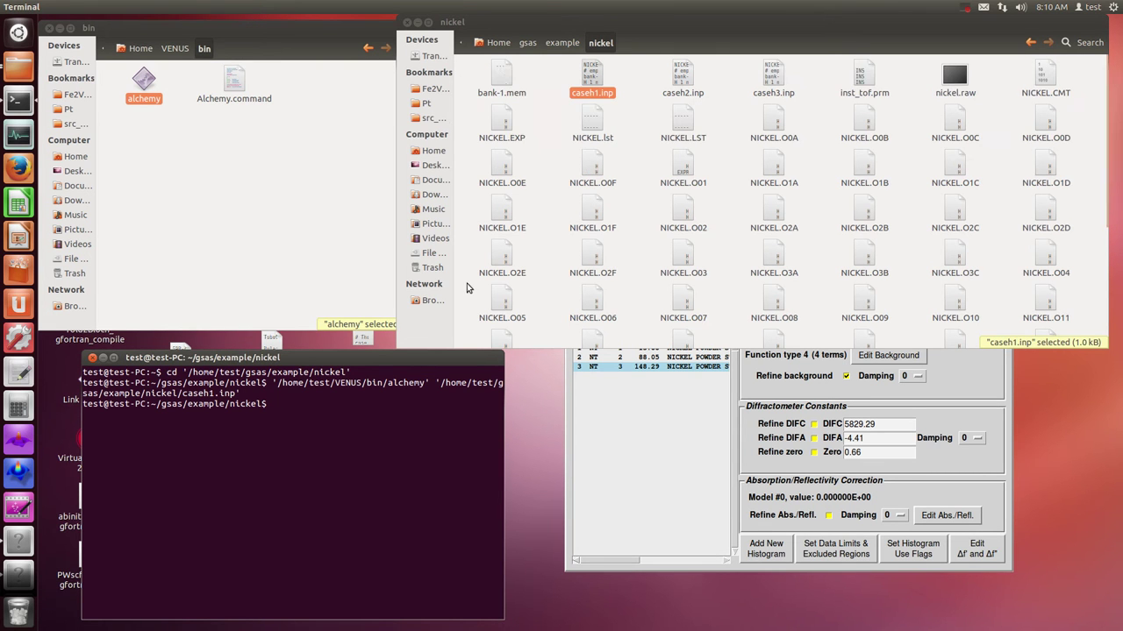
# Open bank-1.mem from the nickel folder to examine its reflection data, then close it.
pyautogui.click(498, 70)
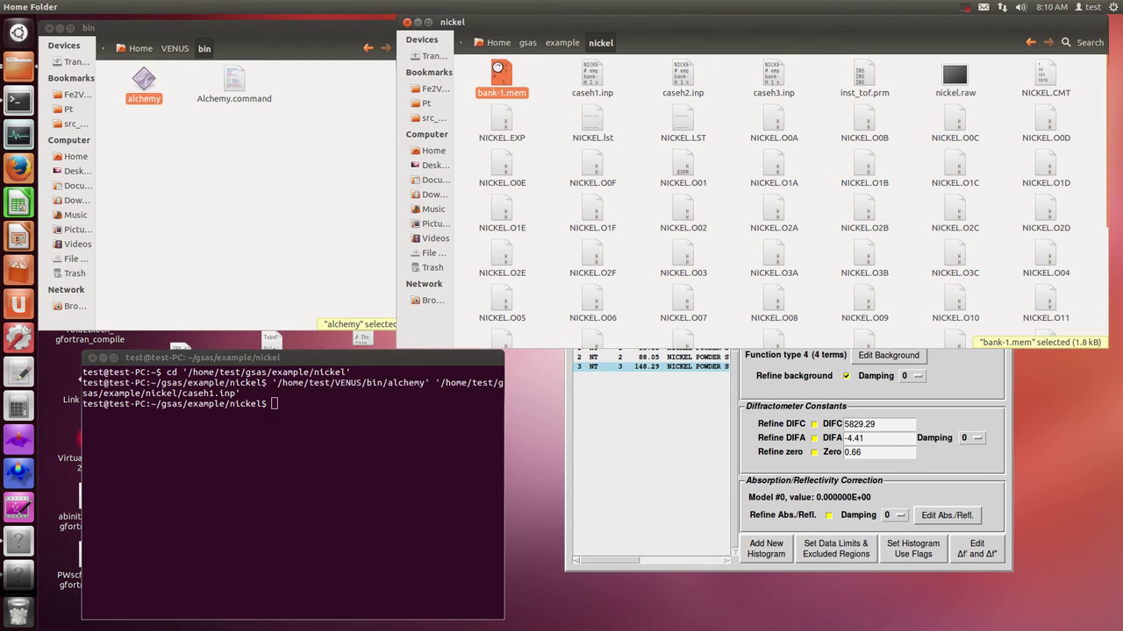
pyautogui.doubleClick(498, 69)
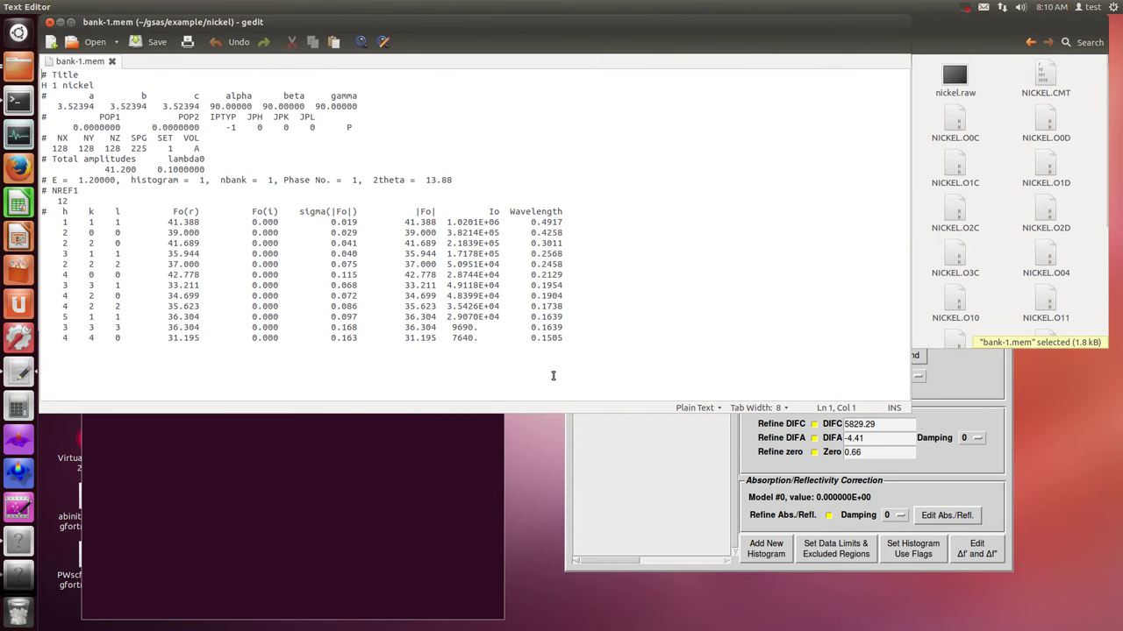
pyautogui.click(49, 20)
# Rerun the alchemy command in the terminal with caseh2.inp as its input file.
pyautogui.click(327, 419)
pyautogui.press('Up')
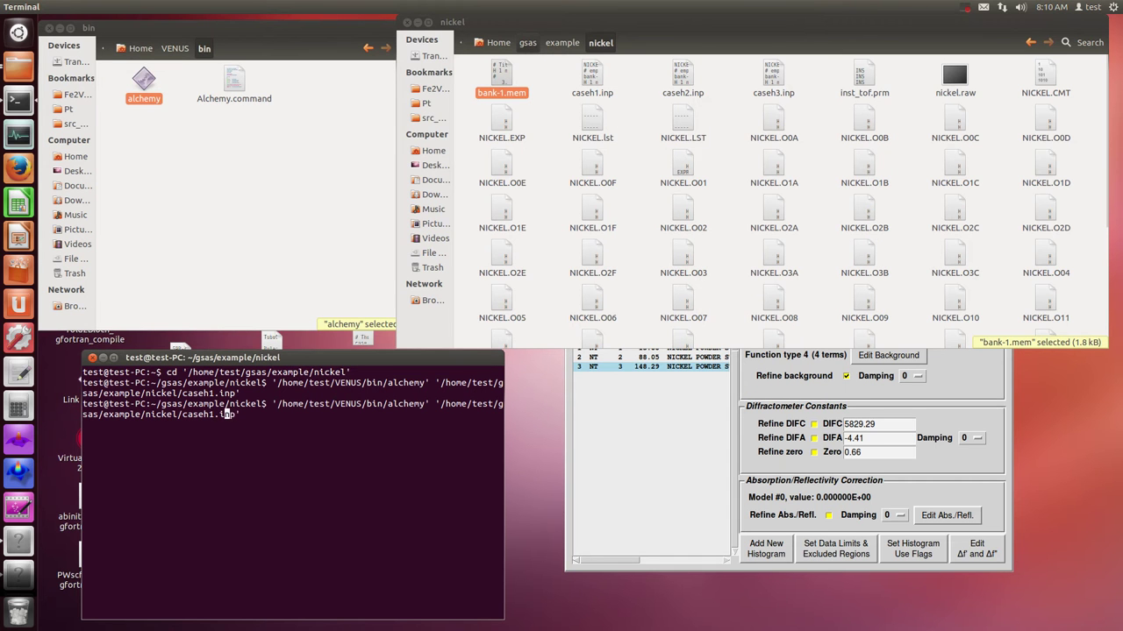
pyautogui.press('Delete')
pyautogui.write('2')
pyautogui.press('Return')
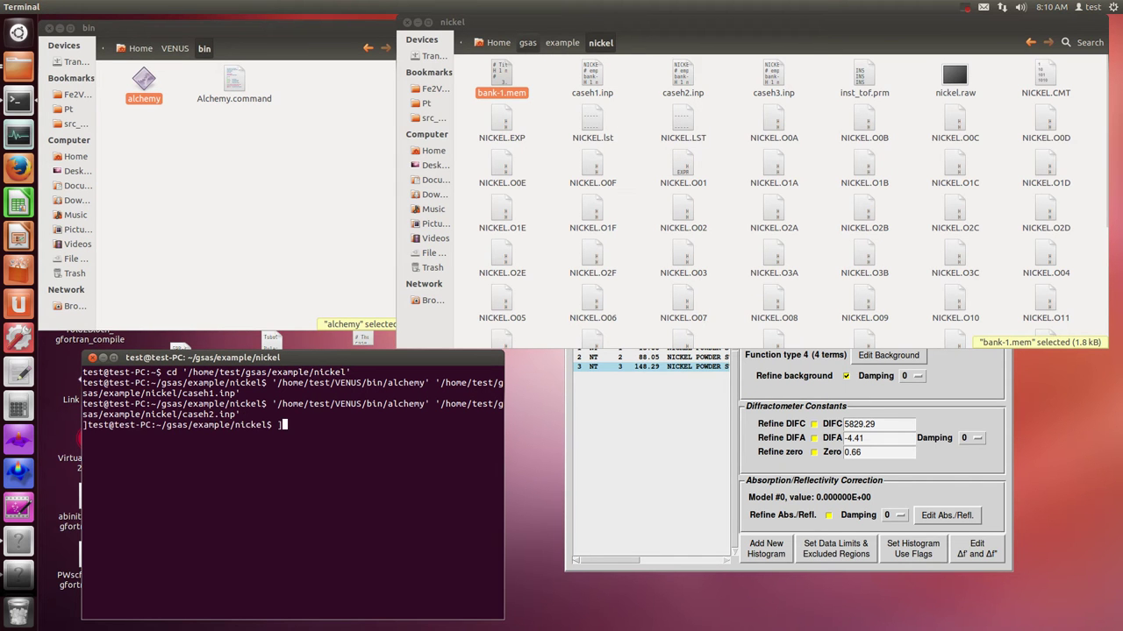
# Open bank-2.mem from the nickel folder to examine histogram 2's reflection data, then close it.
pyautogui.doubleClick(592, 79)
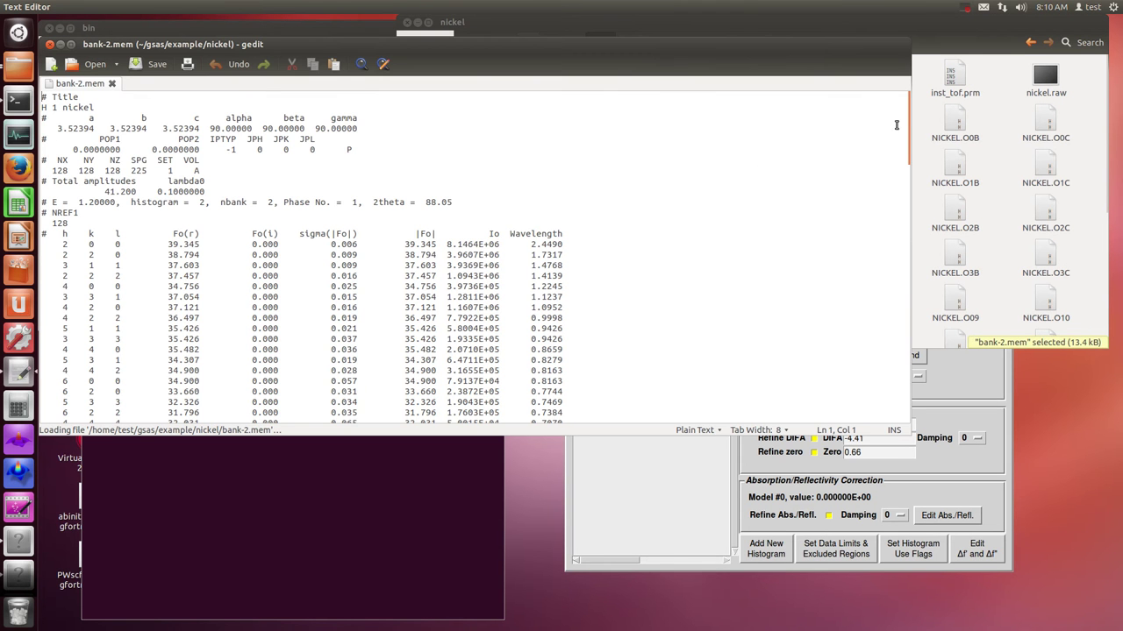
pyautogui.moveTo(911, 123)
pyautogui.mouseDown()
pyautogui.moveTo(948, 418)
pyautogui.moveTo(912, 119)
pyautogui.mouseUp()
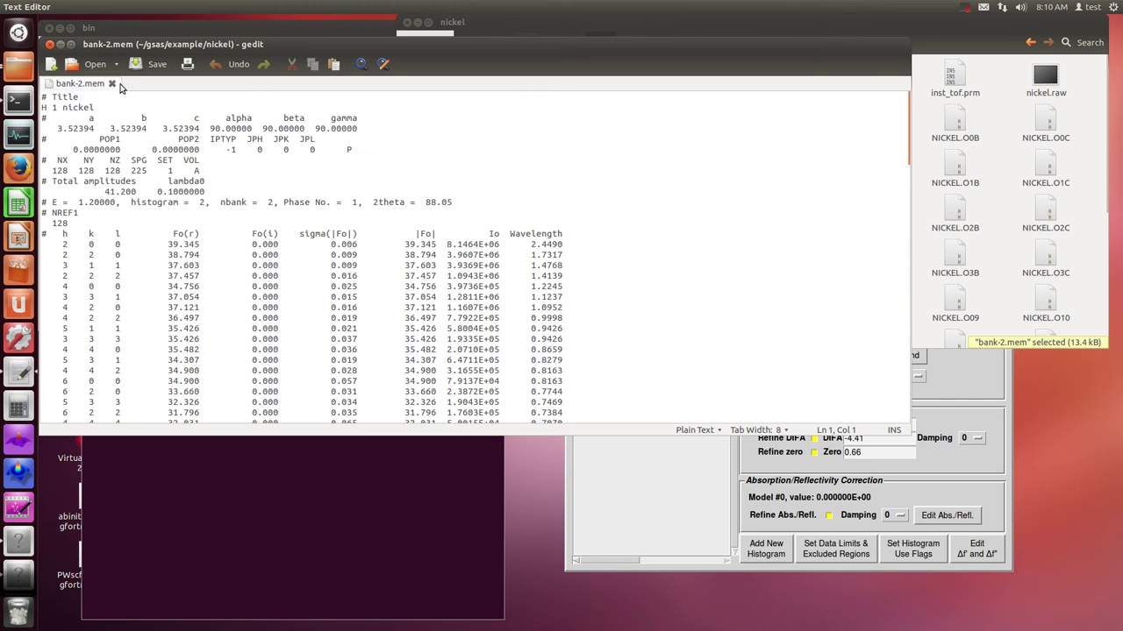
pyautogui.click(50, 44)
# Try to run the alchemy command in the terminal with caseh3.inp as its input file.
pyautogui.click(333, 394)
pyautogui.press('Up')
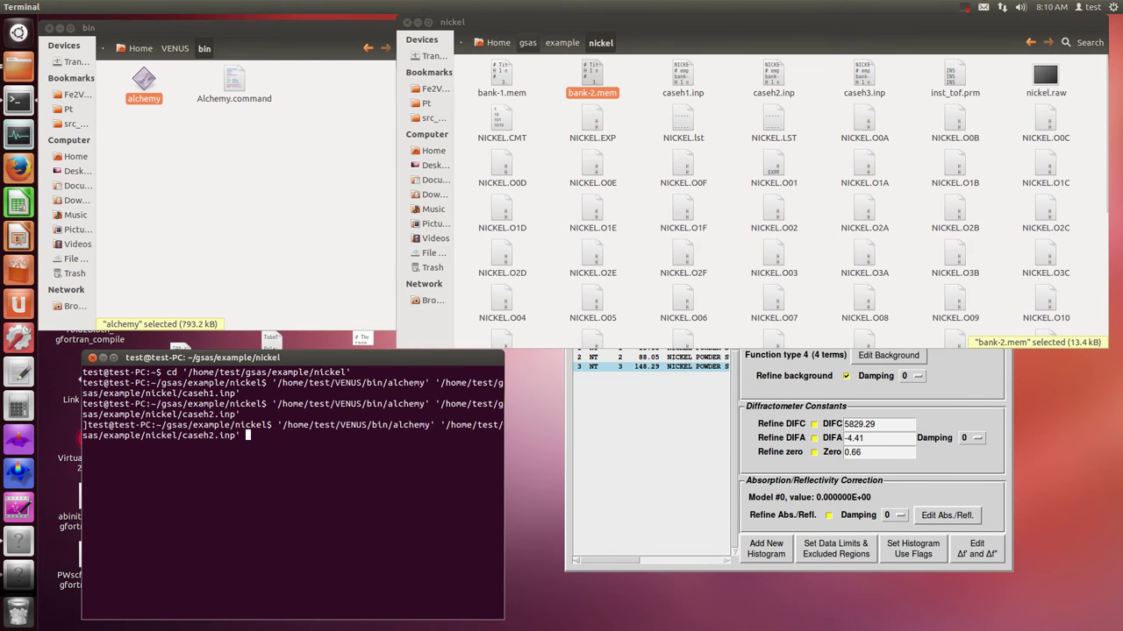
pyautogui.press('Delete')
pyautogui.write('3')
pyautogui.press('Return')
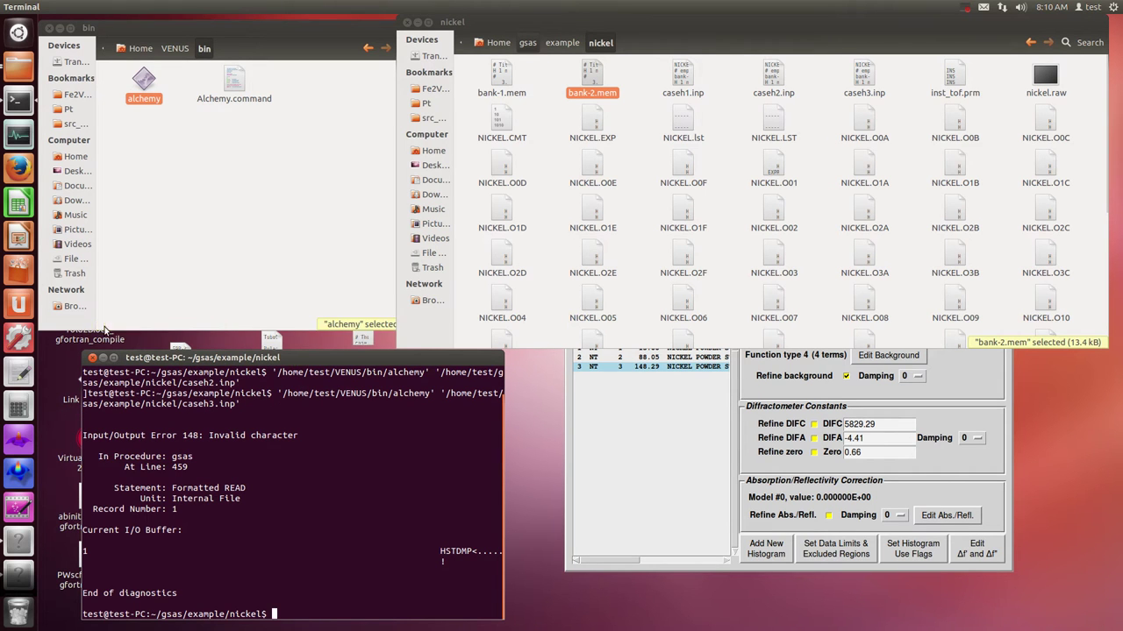
pyautogui.rightClick(19, 372)
pyautogui.click(88, 372)
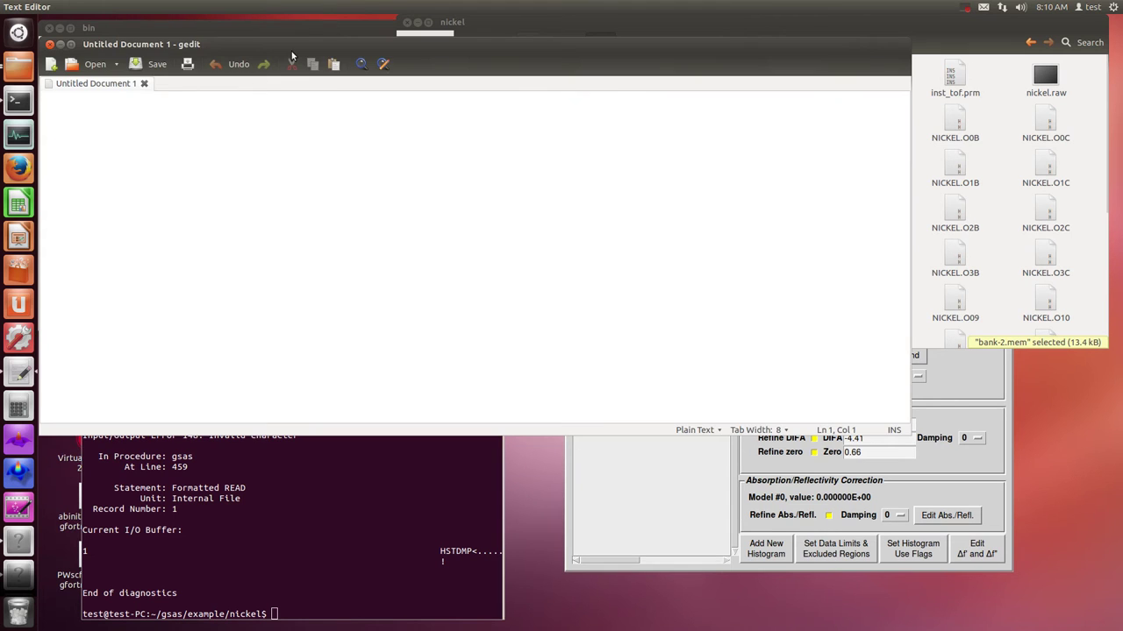
pyautogui.moveTo(259, 84); pyautogui.dragTo(614, 293)
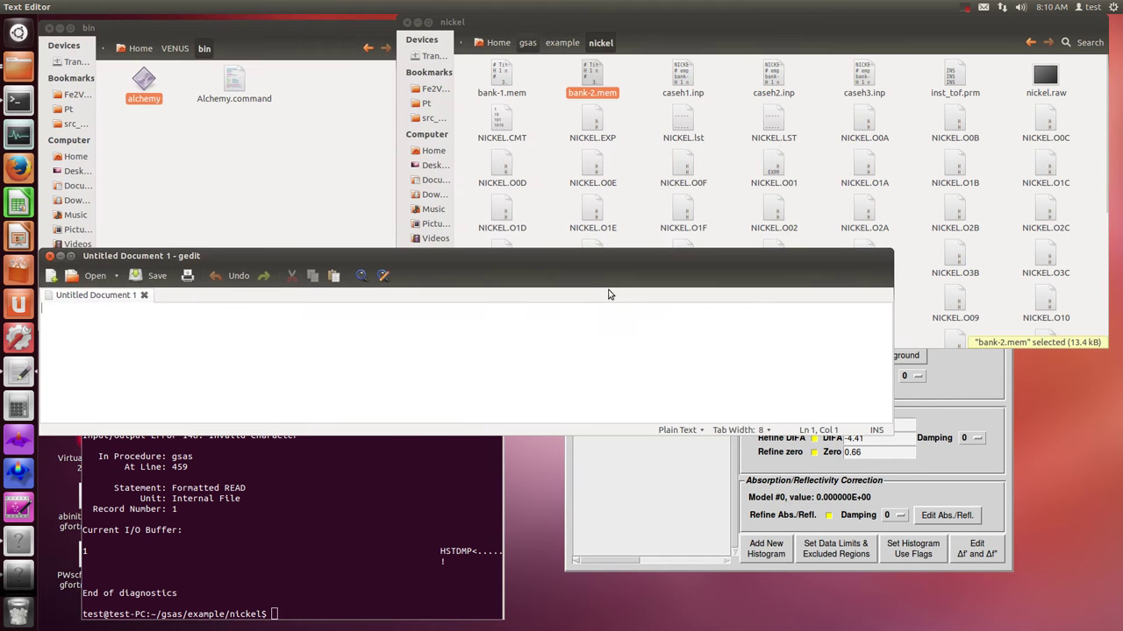
pyautogui.moveTo(464, 260); pyautogui.dragTo(827, 334)
pyautogui.write('?')
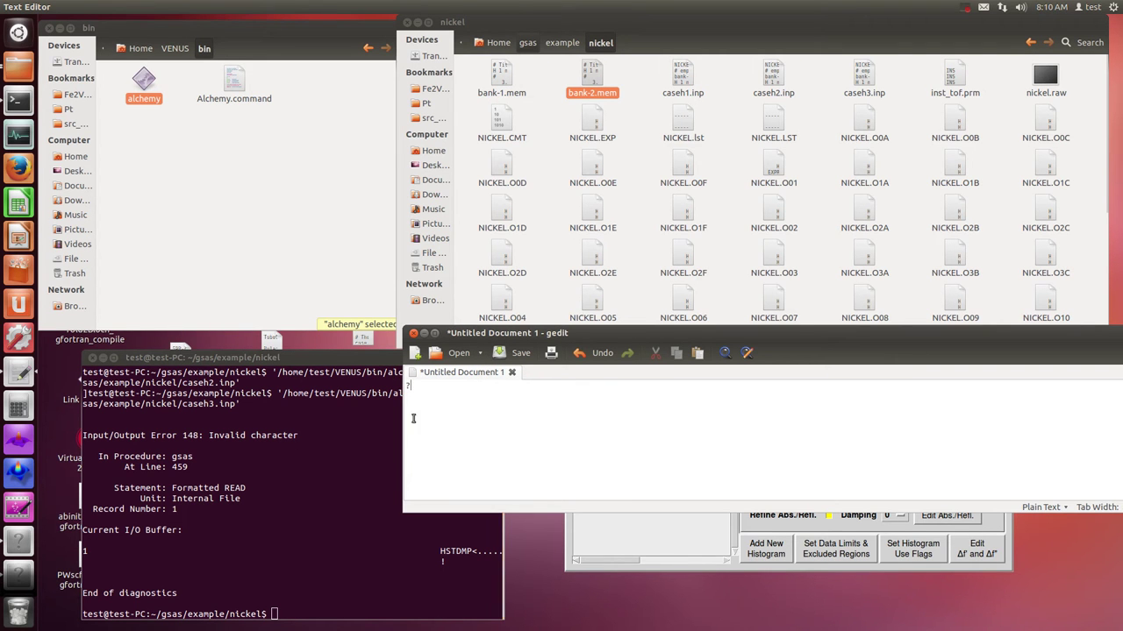
pyautogui.click(414, 333)
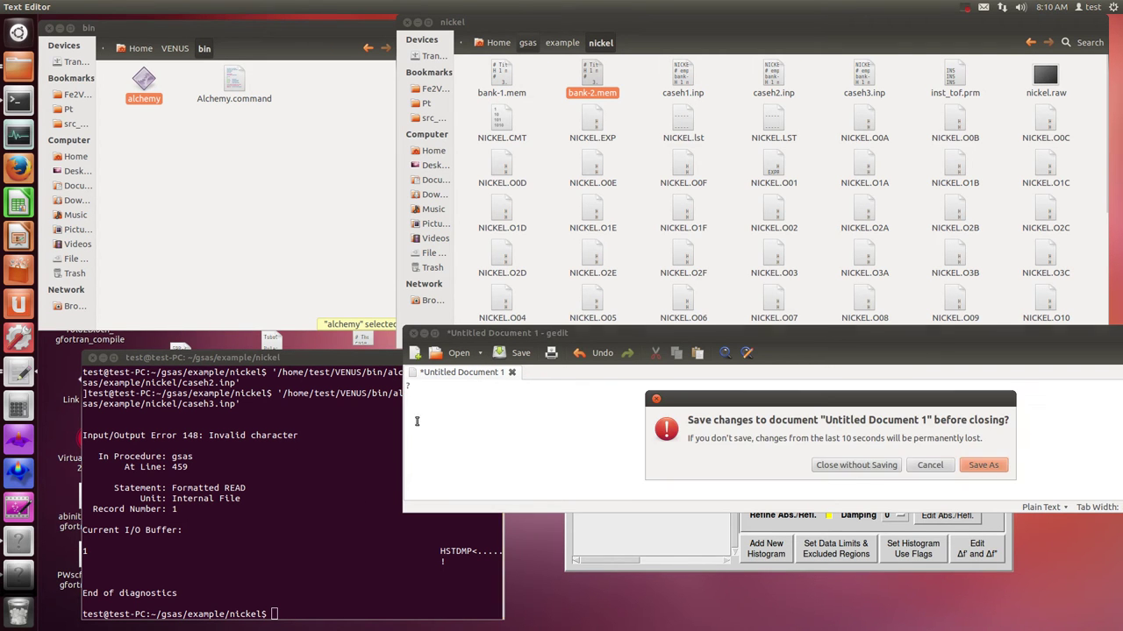
pyautogui.click(856, 470)
pyautogui.click(541, 134)
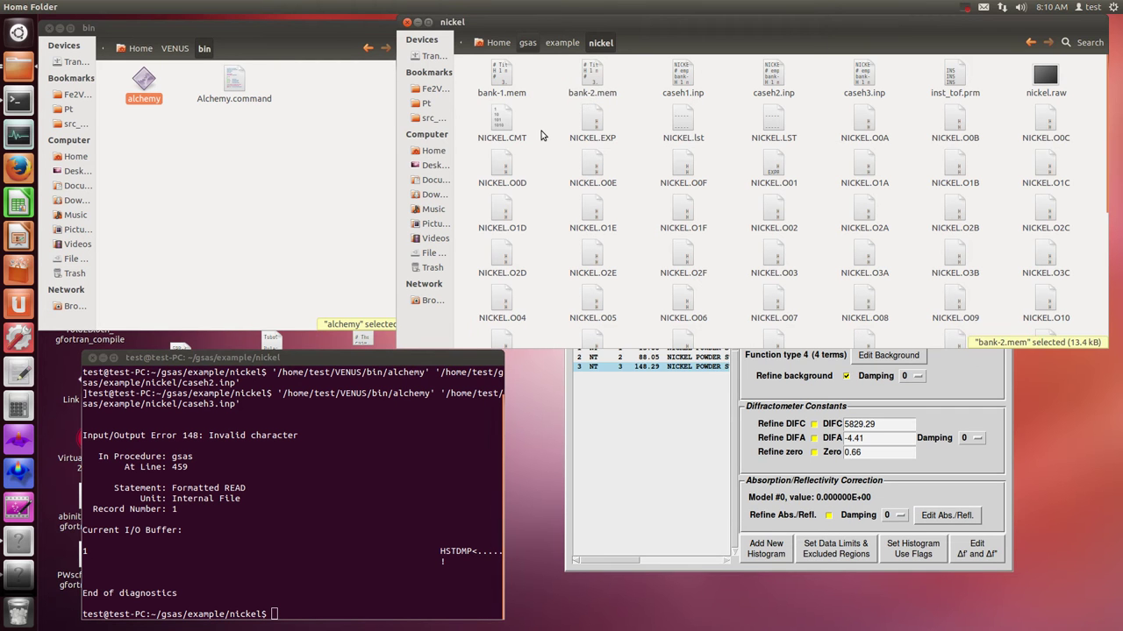
pyautogui.click(193, 246)
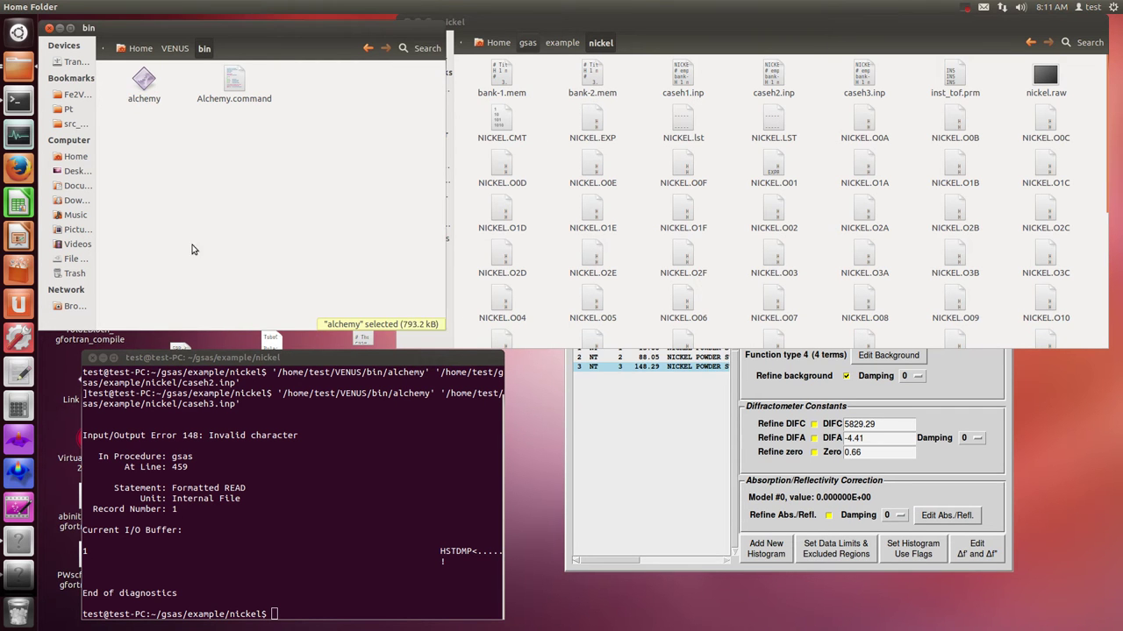
# Close the bin folder window and the terminal, and move the EXPGUI window clear of the nickel folder window.
pyautogui.click(50, 28)
pyautogui.click(91, 358)
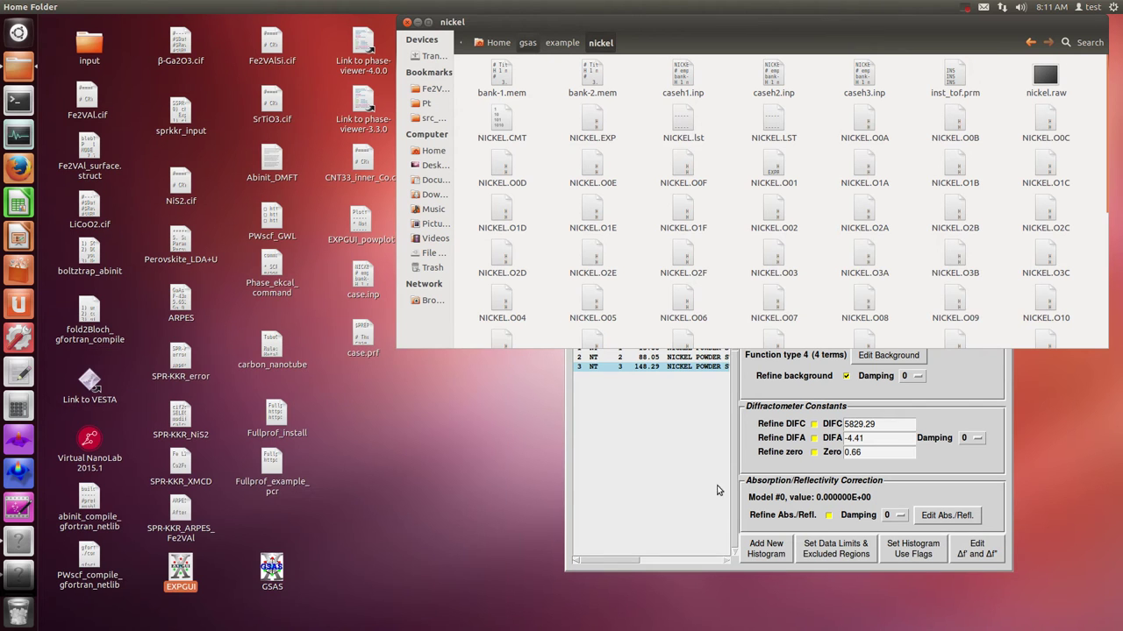
pyautogui.click(697, 408)
pyautogui.moveTo(800, 250); pyautogui.dragTo(888, 299)
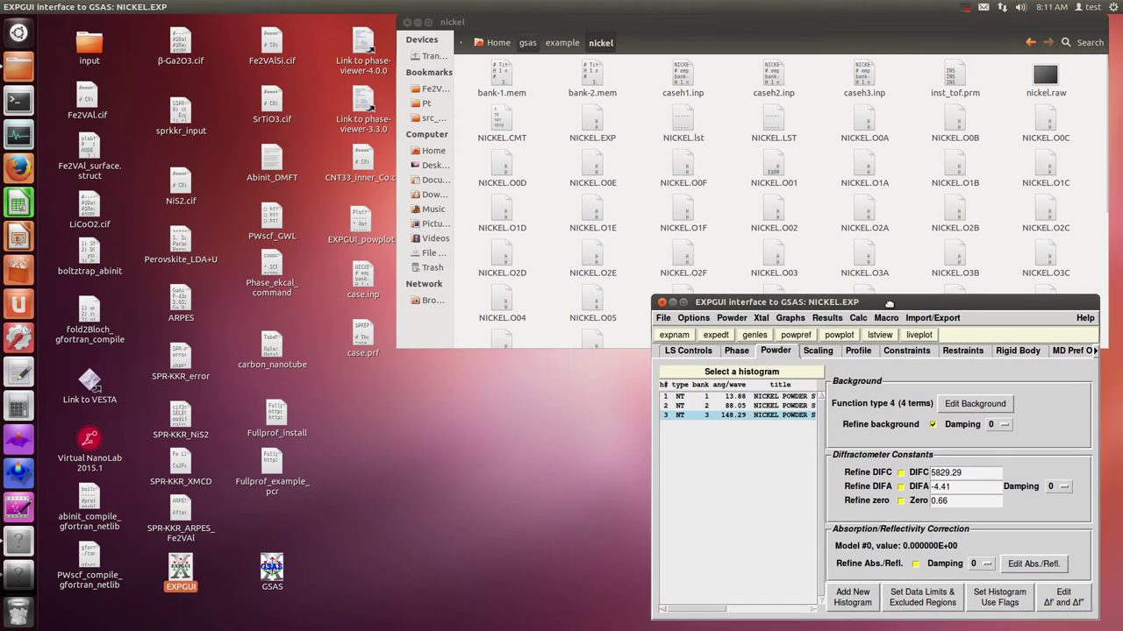
pyautogui.click(625, 128)
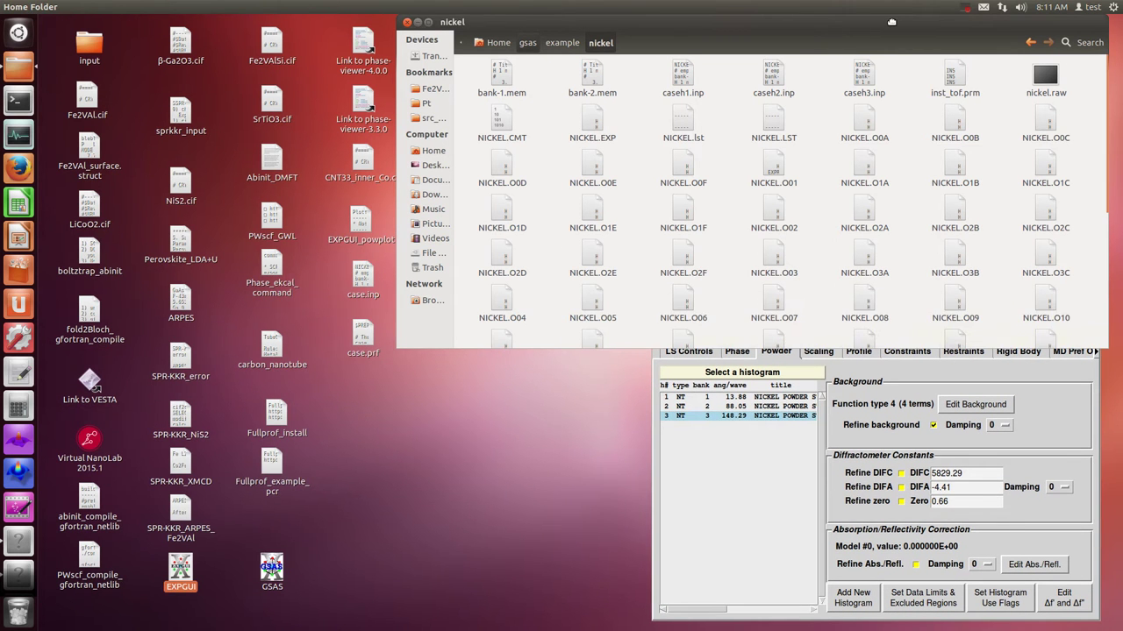
pyautogui.moveTo(891, 22); pyautogui.dragTo(905, 25)
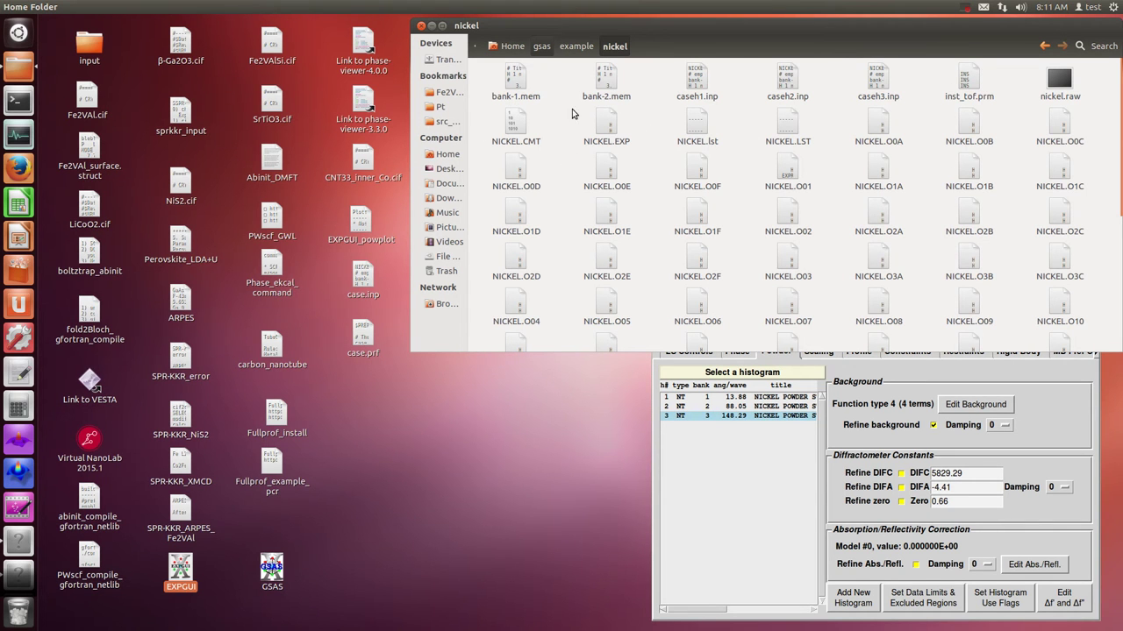
# Start a blank gedit document below the nickel folder window and write the note "convert manually *.mem to *.fos", followed by an empty line.
pyautogui.rightClick(18, 204)
pyautogui.rightClick(13, 373)
pyautogui.click(55, 370)
pyautogui.moveTo(407, 21); pyautogui.dragTo(449, 370)
pyautogui.write('convert manually *.mem to *.fod')
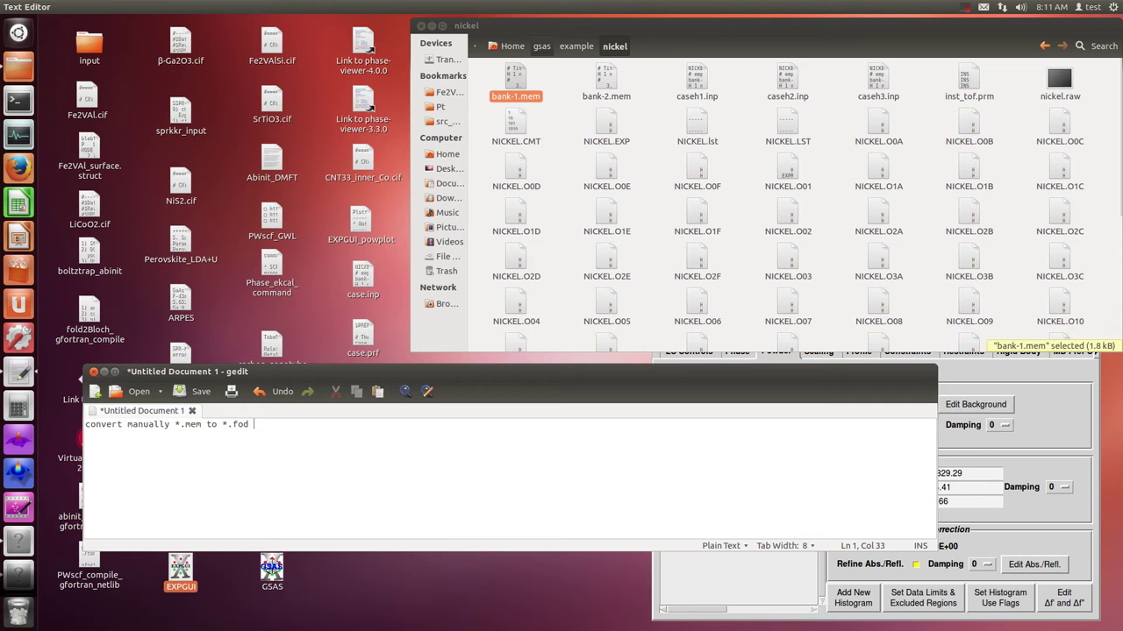
pyautogui.press('Left')
pyautogui.write('format')
pyautogui.press('BackSpace')
pyautogui.press('BackSpace')
pyautogui.press('BackSpace')
pyautogui.press('BackSpace')
pyautogui.press('BackSpace')
pyautogui.press('BackSpace')
pyautogui.press('BackSpace')
pyautogui.press('Return')
pyautogui.press('Return')
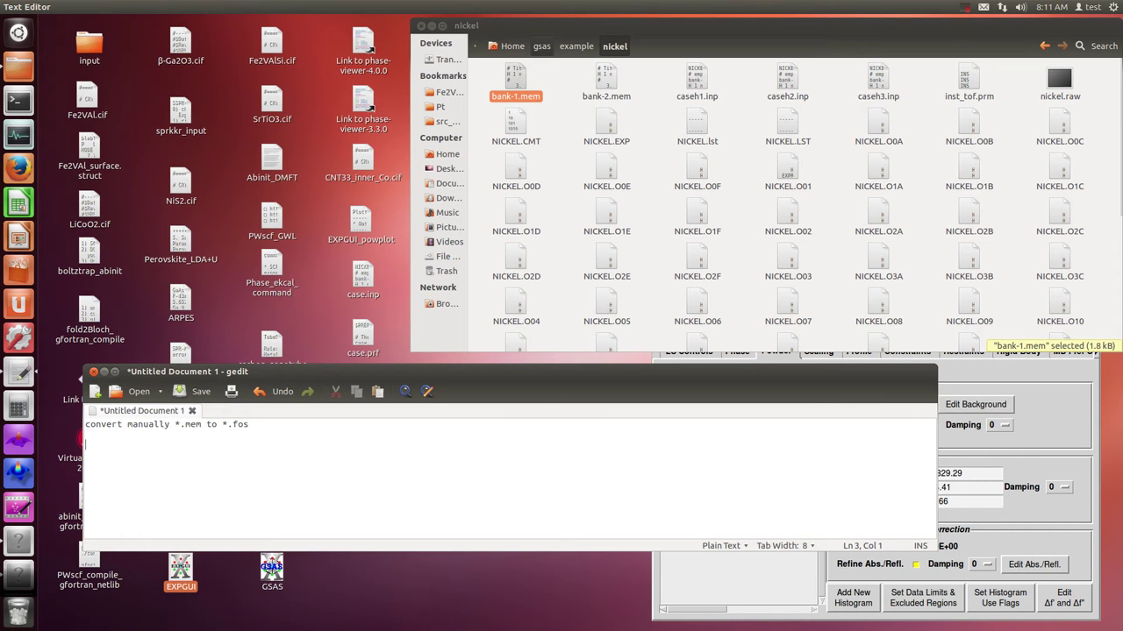
# Open bank-1.mem and copy its reflection column header, from # h through Io, into the note below the first line.
pyautogui.doubleClick(515, 77)
pyautogui.scroll(-3, 362, 143)
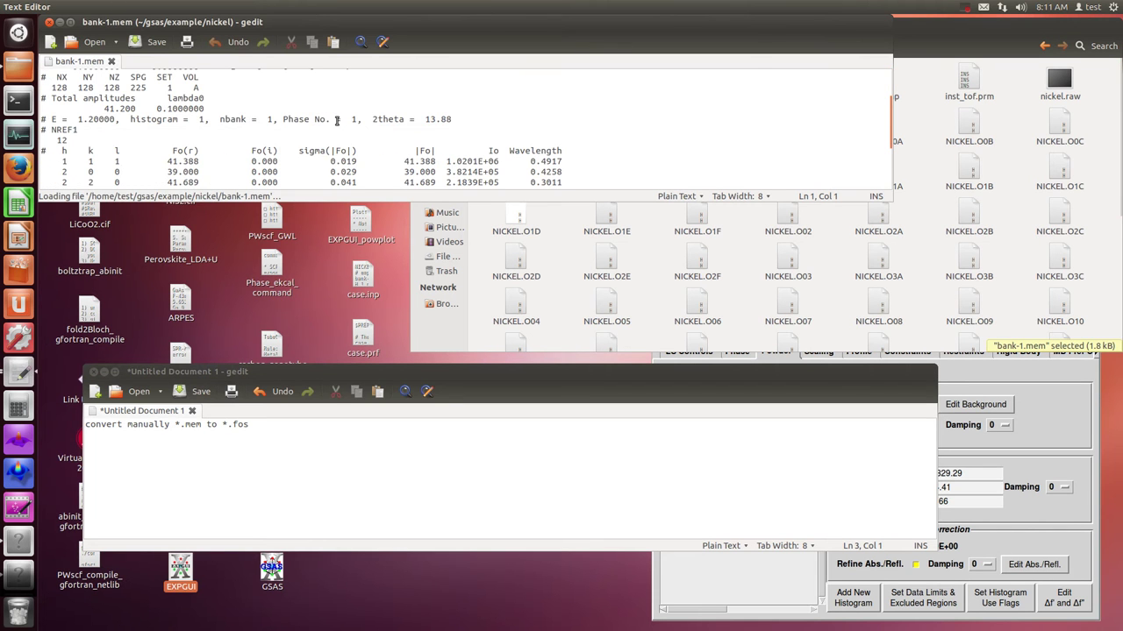
pyautogui.scroll(-1, 394, 140)
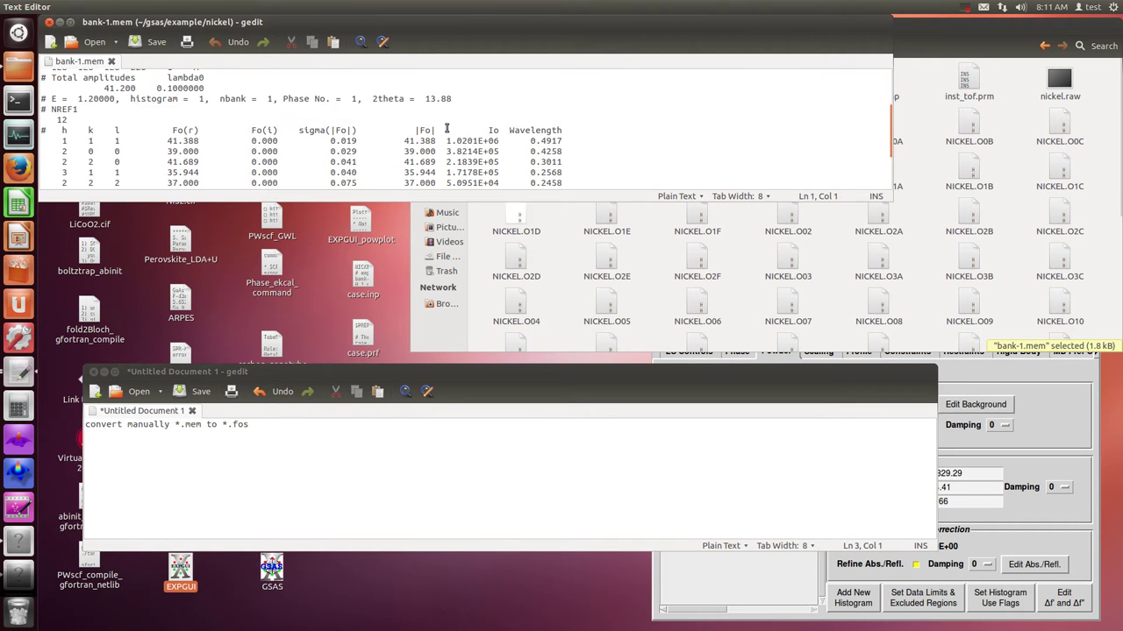
pyautogui.moveTo(497, 130); pyautogui.dragTo(41, 133)
pyautogui.hotkey('ctrl', 'c')
pyautogui.click(210, 463)
pyautogui.hotkey('ctrl', 'v')
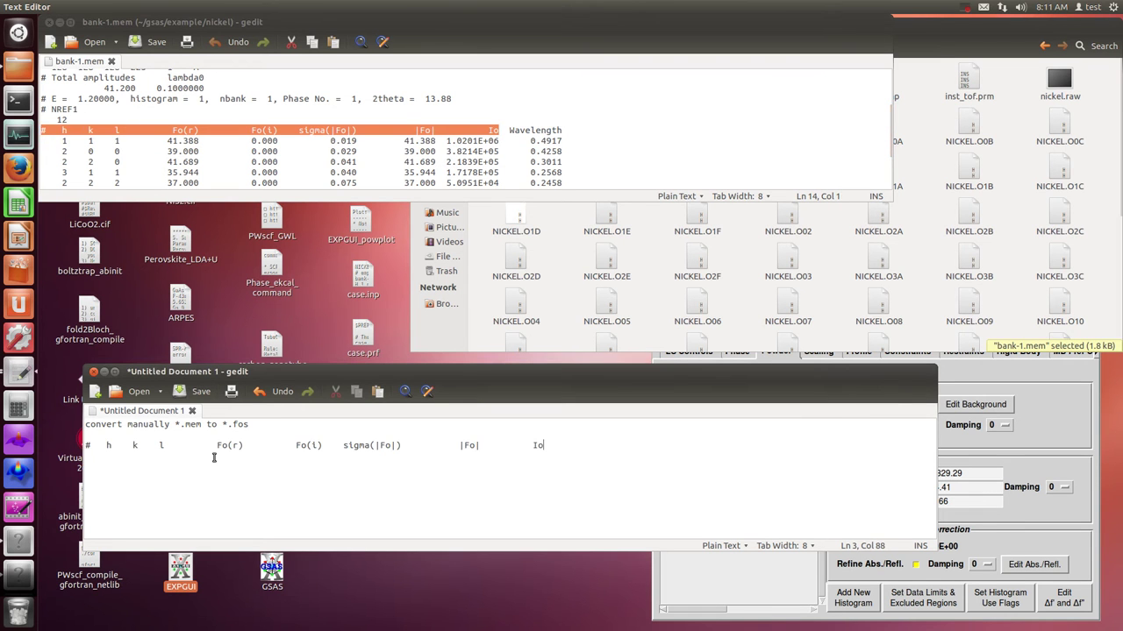
# Insert the line "Inportant data are" directly above the copied column header in the note.
pyautogui.press('Home')
pyautogui.press('Return')
pyautogui.press('Up')
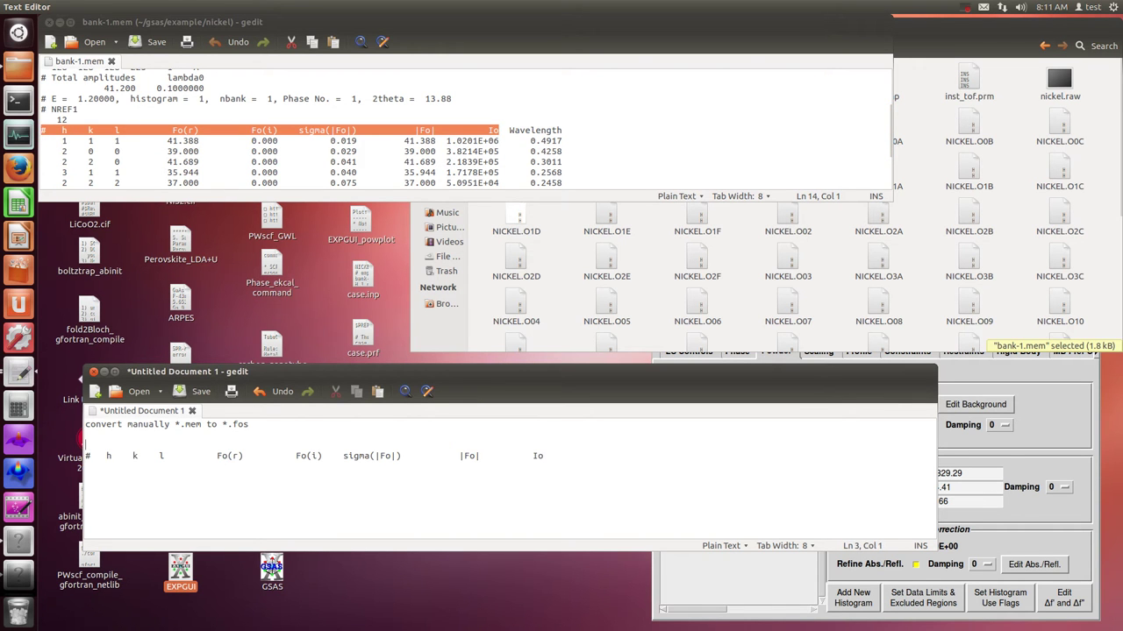
pyautogui.write('Inportant data are')
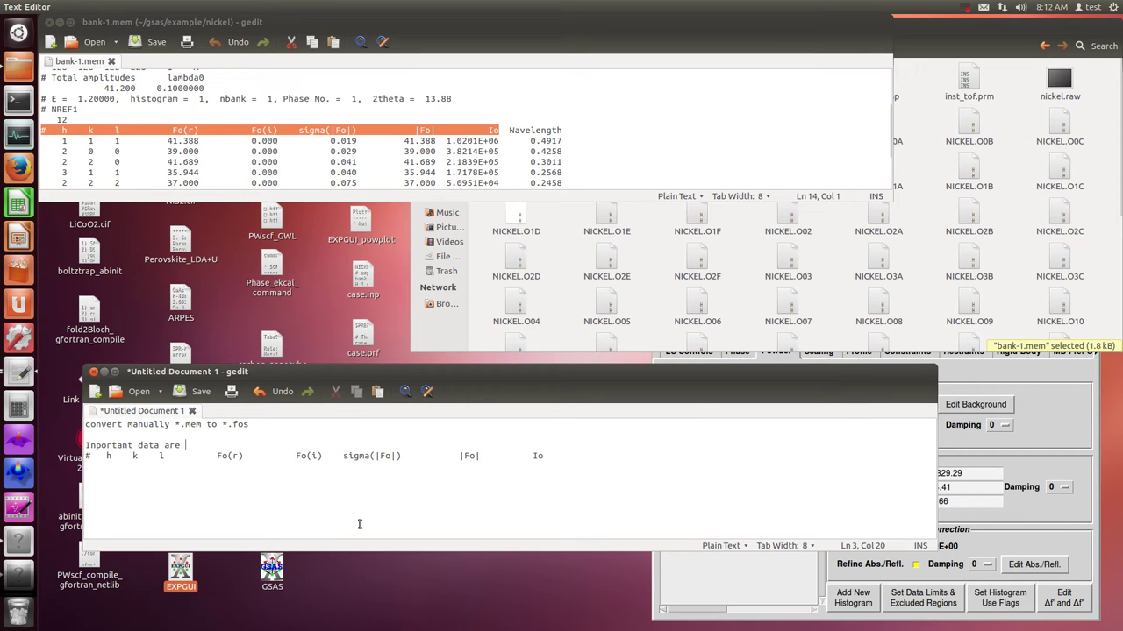
# Remove the sigma(|Fo|) label and surplus spaces from the note's header, and complete the line above as "Inportant data are following".
pyautogui.moveTo(401, 457); pyautogui.dragTo(332, 456)
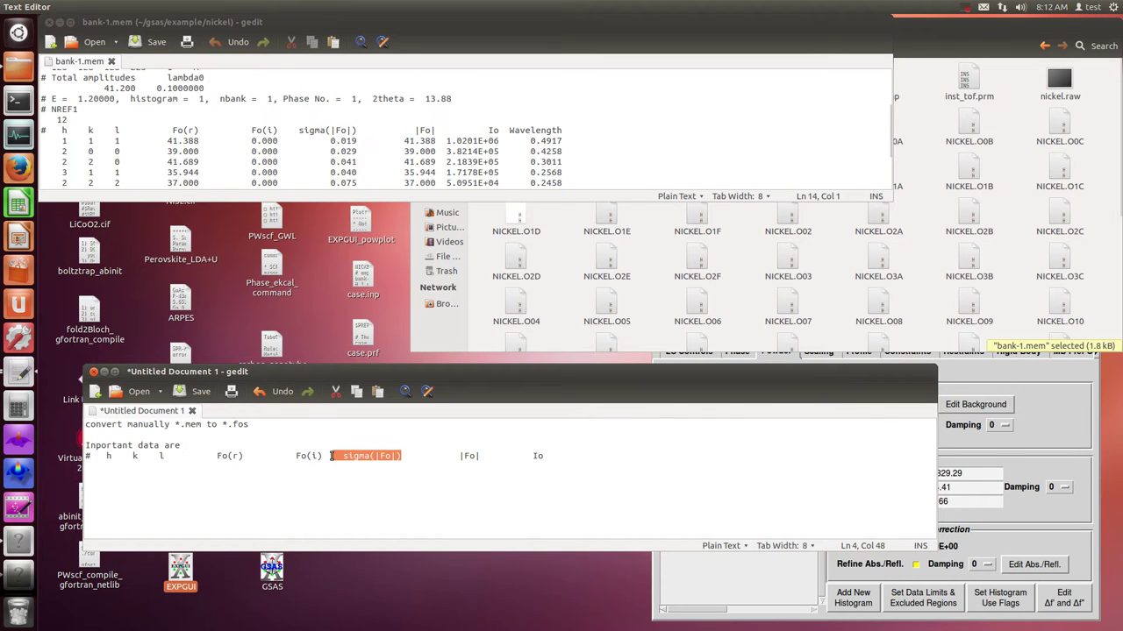
pyautogui.press('Delete')
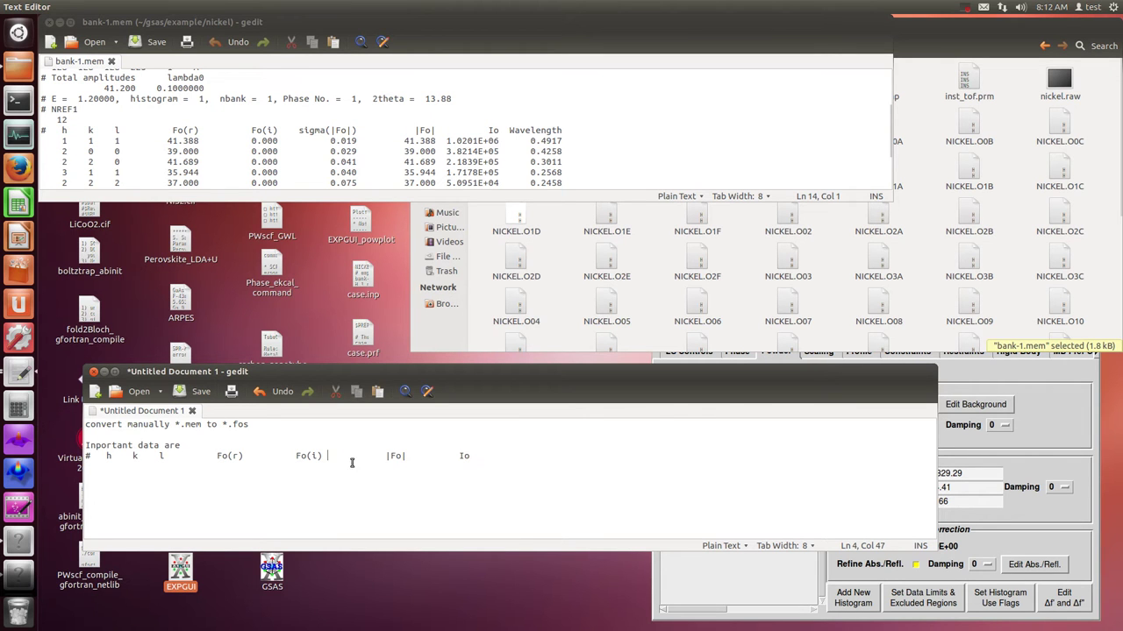
pyautogui.press('BackSpace')
pyautogui.press('BackSpace')
pyautogui.press('BackSpace')
pyautogui.press('BackSpace')
pyautogui.press('BackSpace')
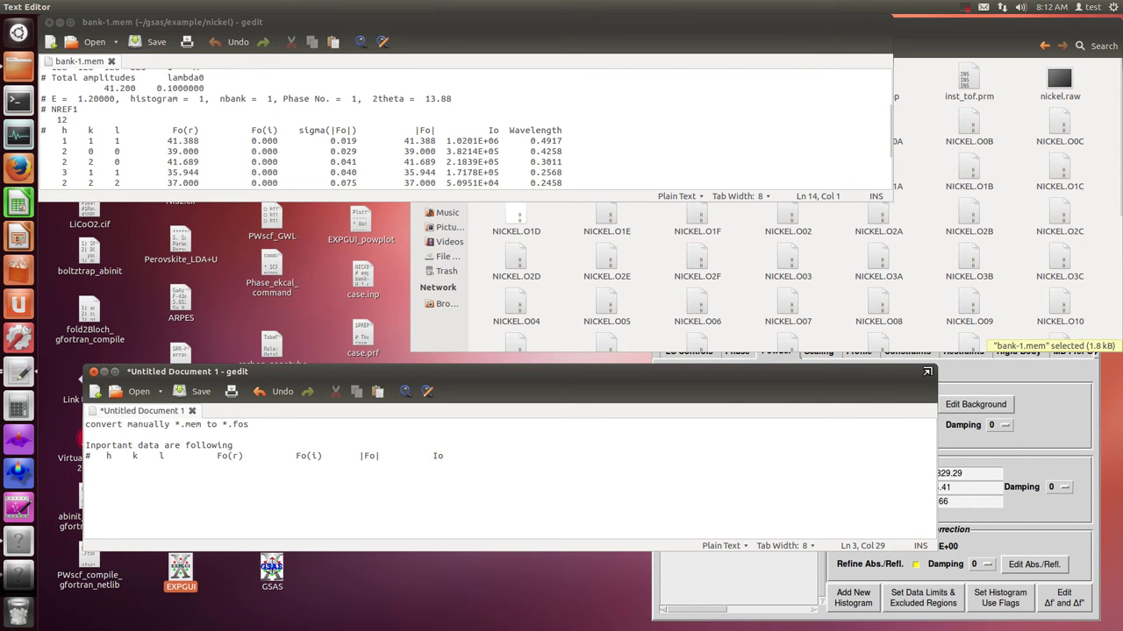
# Move the note window out of the way below the nickel folder and close bank-1.mem in gedit.
pyautogui.moveTo(393, 372); pyautogui.dragTo(1027, 460)
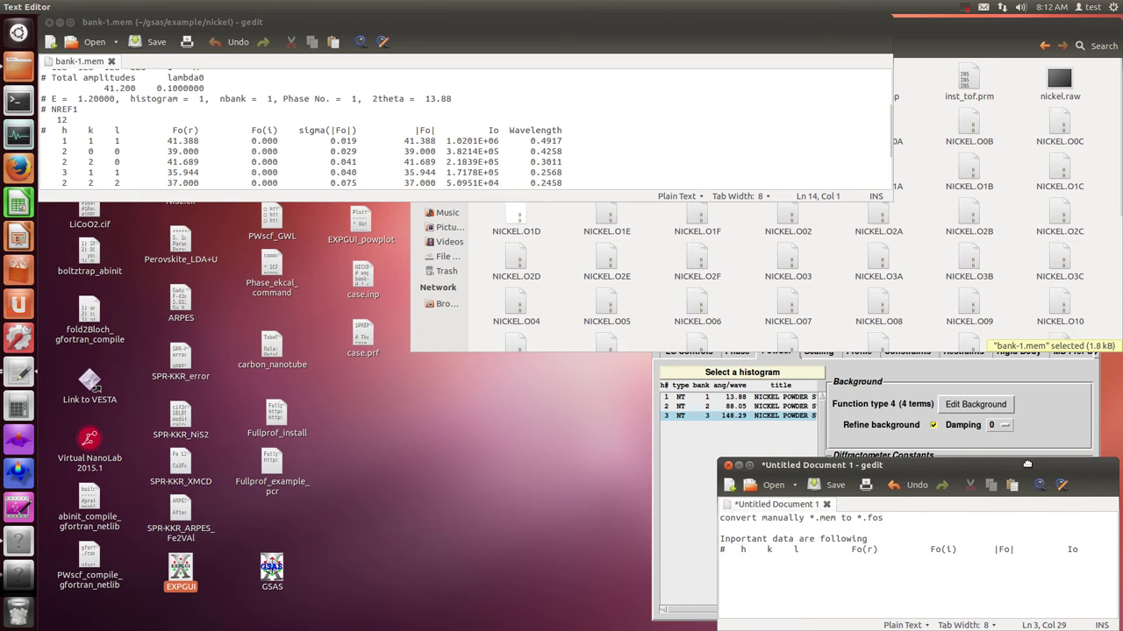
pyautogui.click(211, 156)
pyautogui.click(49, 21)
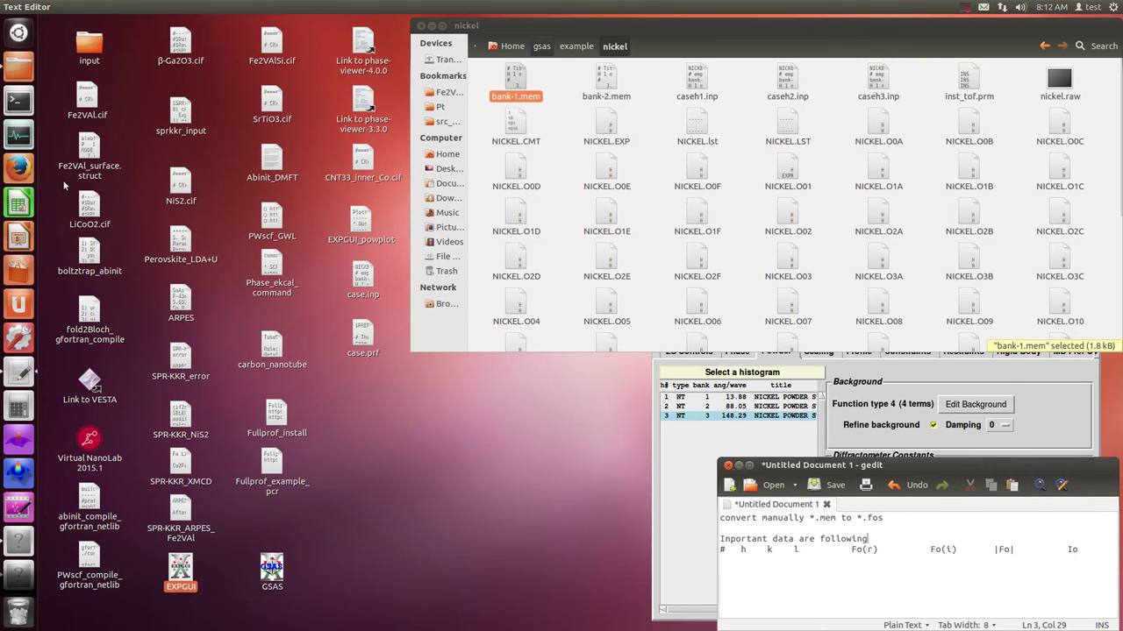
# Import bank-1.mem into LibreOffice Calc with fixed-width separation, setting column breaks so that h, k and l fall into separate columns.
pyautogui.click(26, 204)
pyautogui.moveTo(525, 80); pyautogui.dragTo(207, 293)
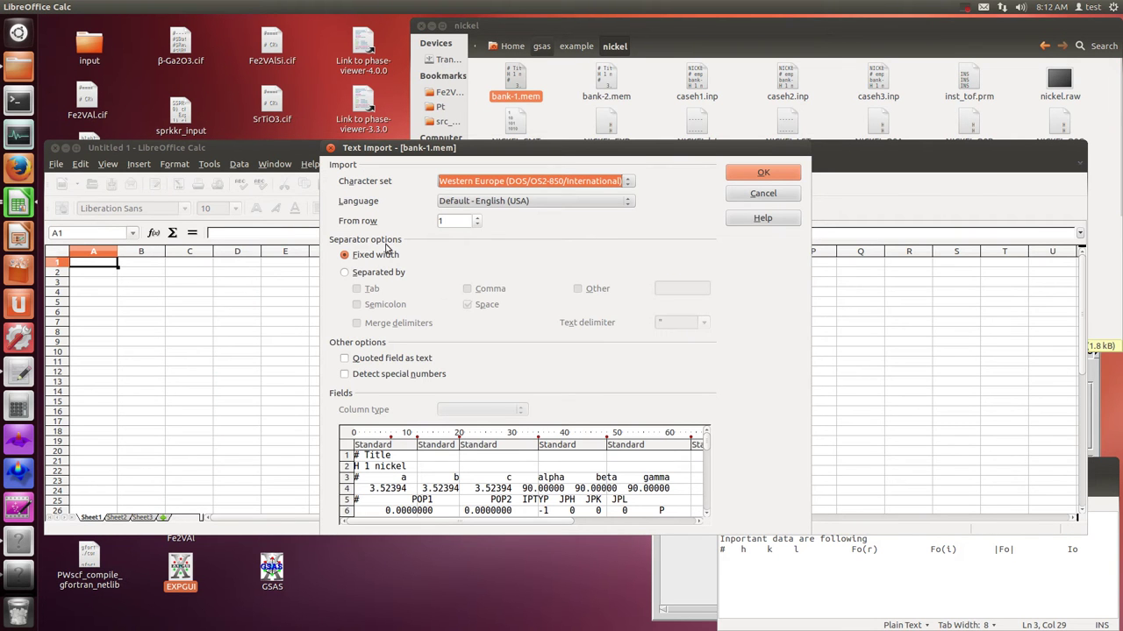
pyautogui.moveTo(704, 445); pyautogui.dragTo(706, 480)
pyautogui.moveTo(392, 438); pyautogui.dragTo(420, 432)
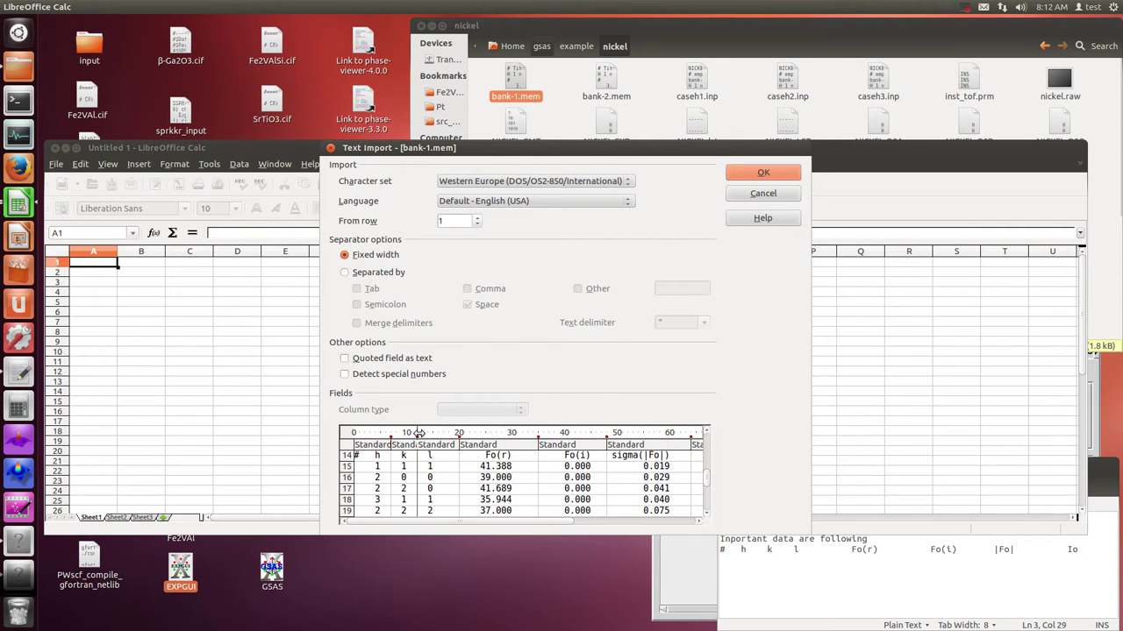
pyautogui.click(544, 444)
pyautogui.click(466, 448)
pyautogui.click(494, 443)
pyautogui.moveTo(572, 524); pyautogui.dragTo(694, 522)
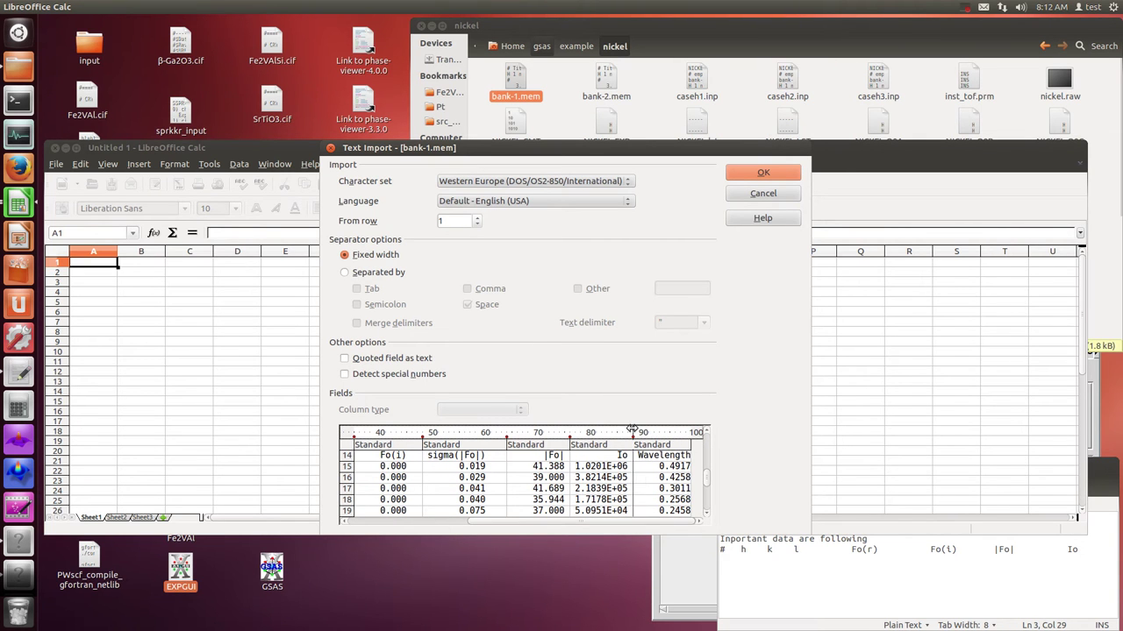
pyautogui.click(763, 173)
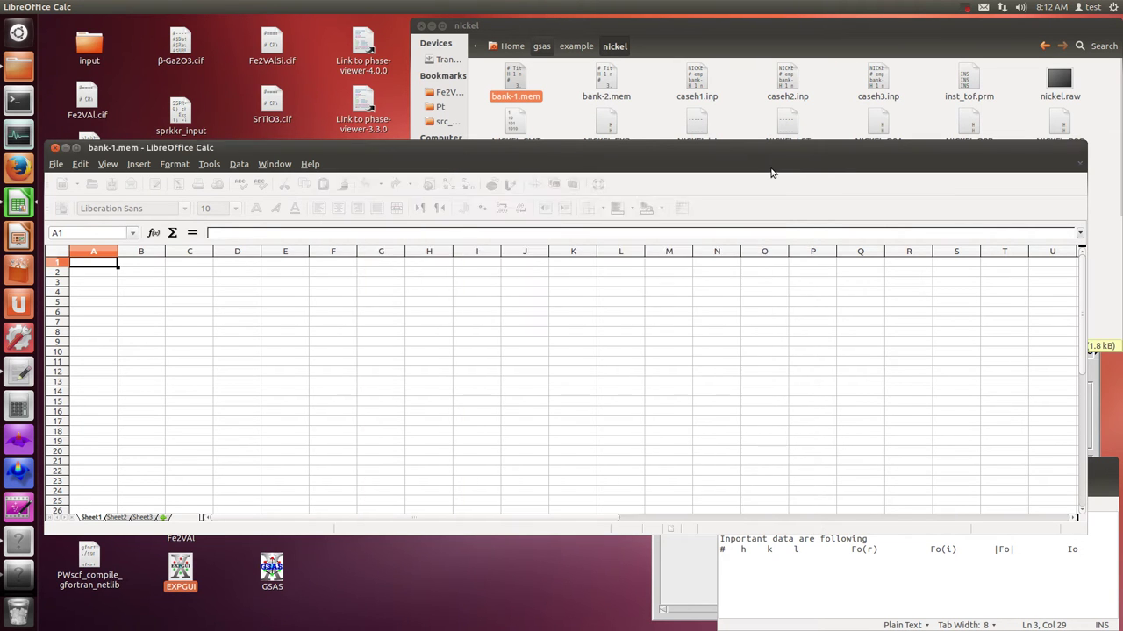
# Delete the sigma(|Fo|) column F from the imported bank-1.mem sheet.
pyautogui.click(571, 318)
pyautogui.scroll(-1, 572, 317)
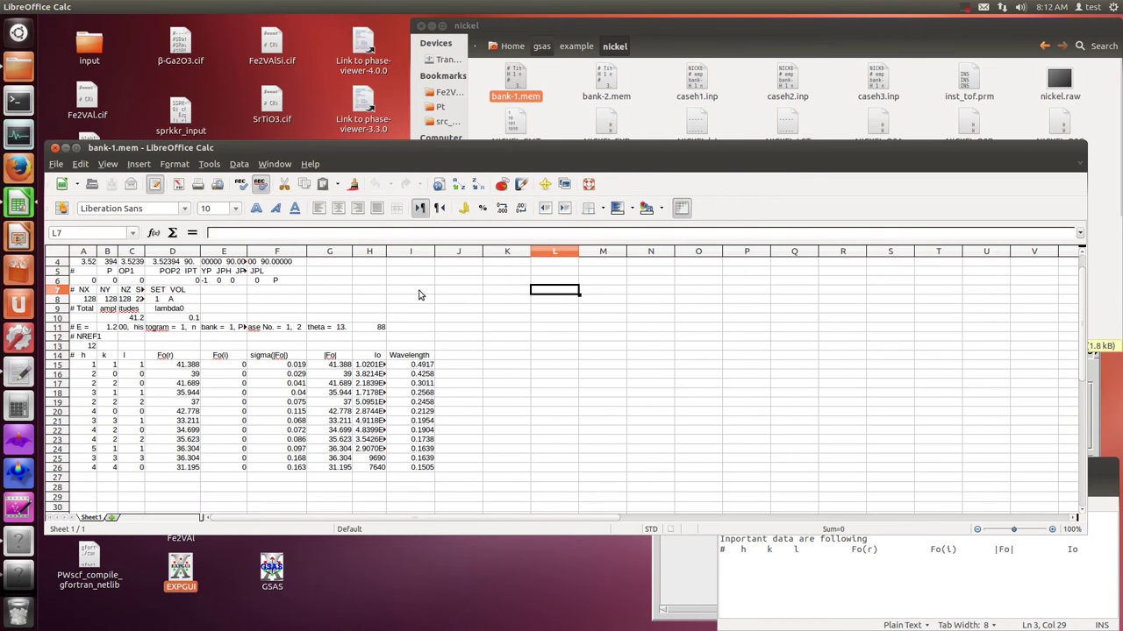
pyautogui.click(286, 254)
pyautogui.rightClick(286, 253)
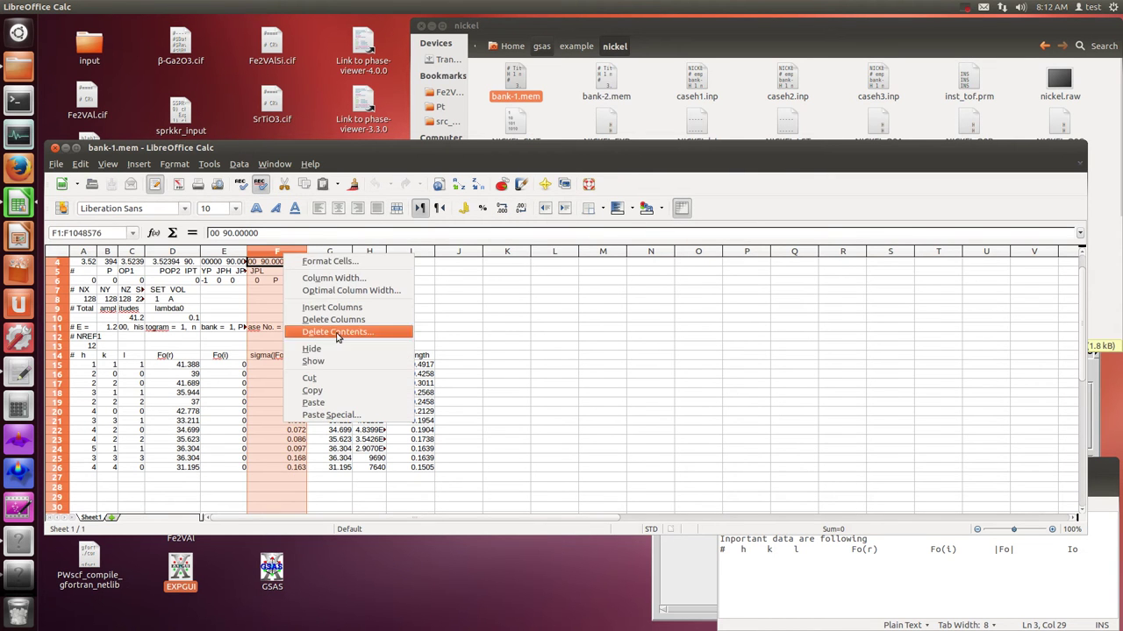
pyautogui.click(333, 320)
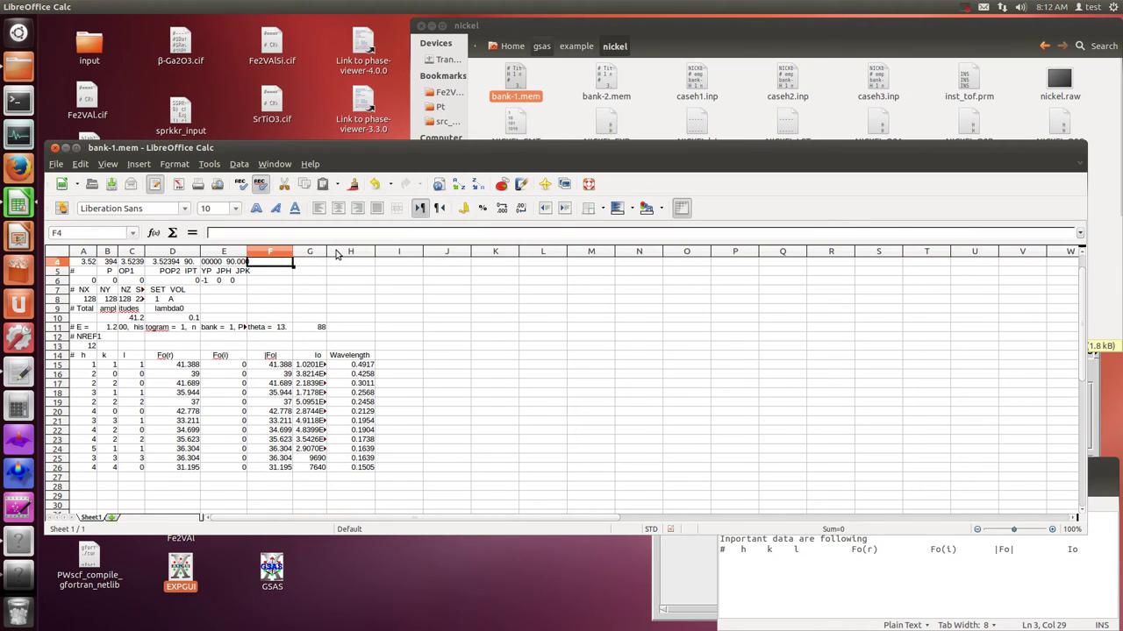
pyautogui.click(333, 253)
pyautogui.rightClick(334, 253)
pyautogui.click(249, 339)
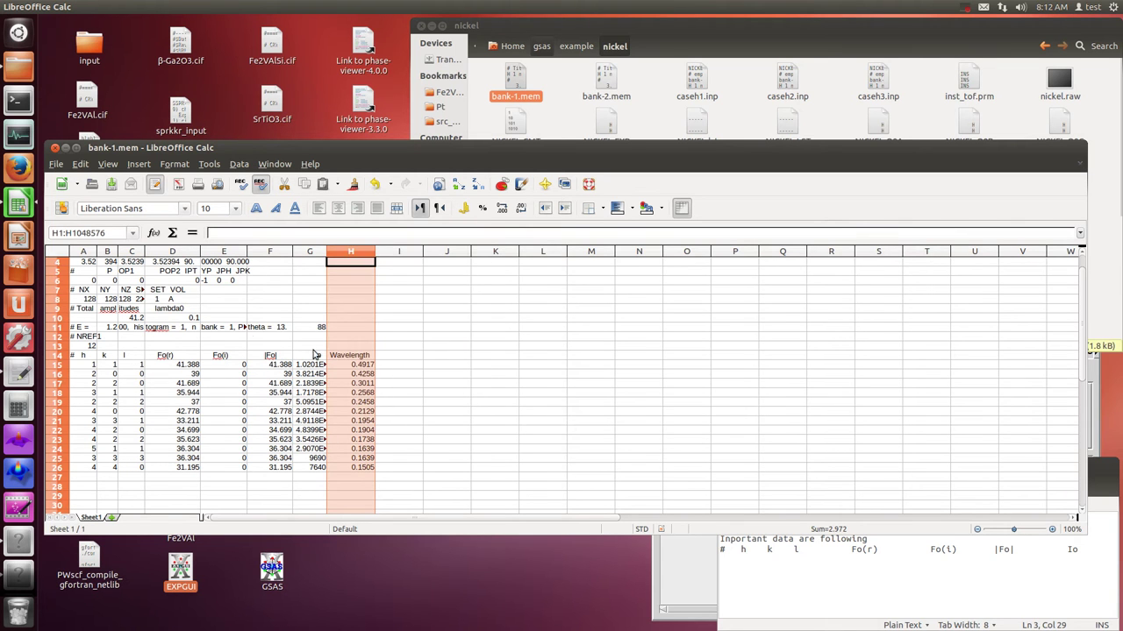
pyautogui.click(391, 375)
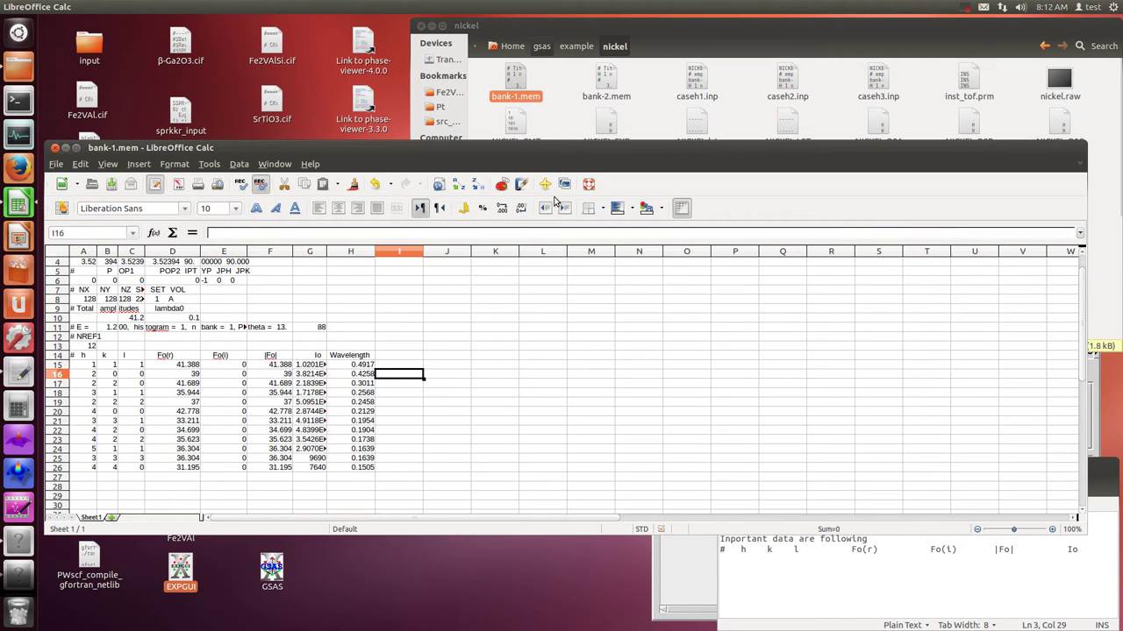
# Duplicate bank-1.mem within the nickel folder.
pyautogui.click(559, 136)
pyautogui.rightClick(521, 95)
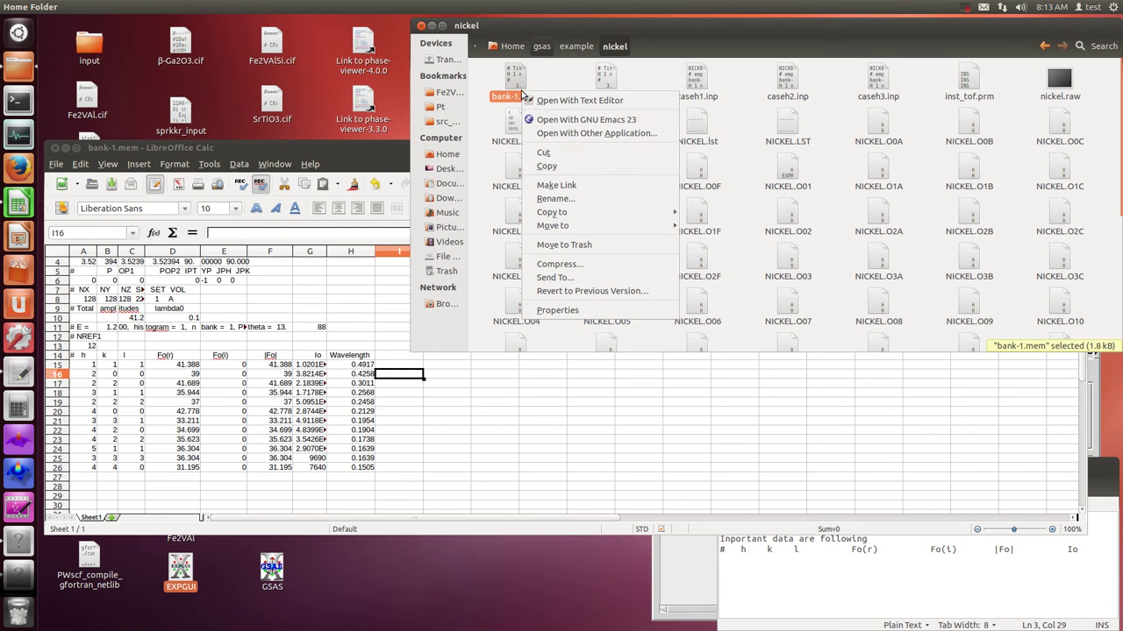
pyautogui.click(555, 167)
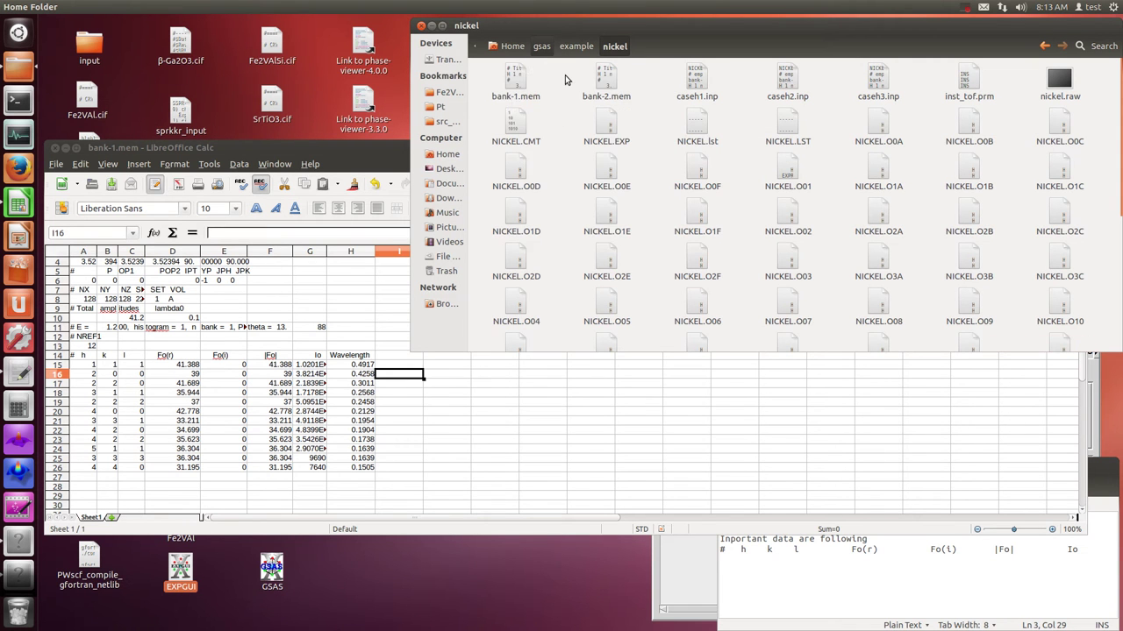
pyautogui.hotkey('ctrl', 'v')
# Rename the copy of bank-1.mem as bank-1.fos.
pyautogui.rightClick(602, 96)
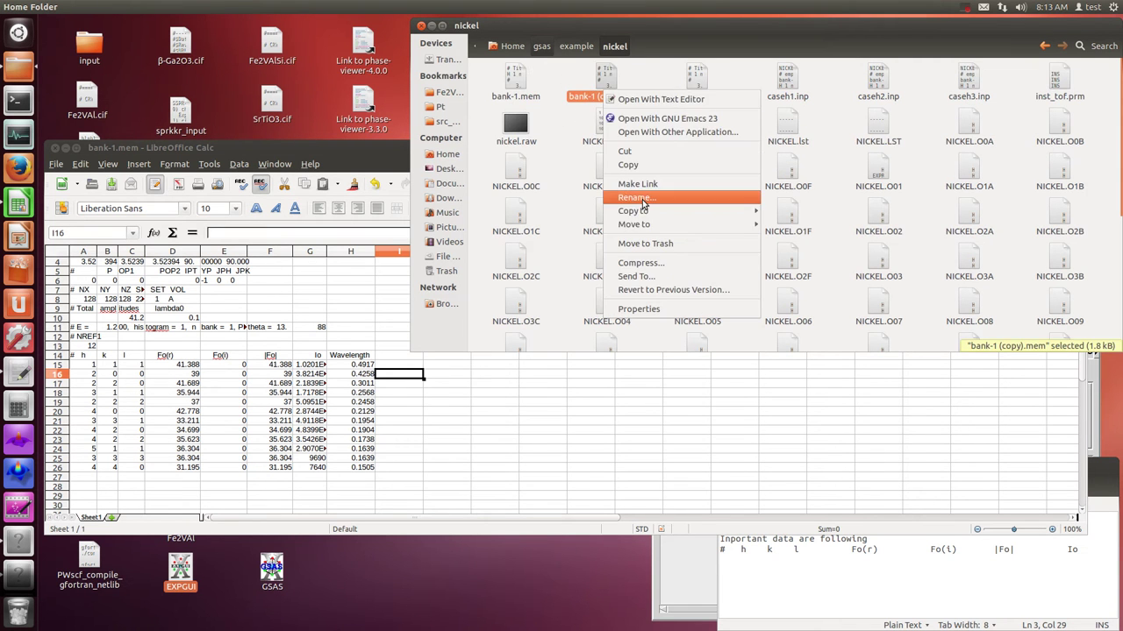
pyautogui.click(637, 200)
pyautogui.click(640, 96)
pyautogui.press('BackSpace')
pyautogui.press('BackSpace')
pyautogui.press('BackSpace')
pyautogui.write('fos')
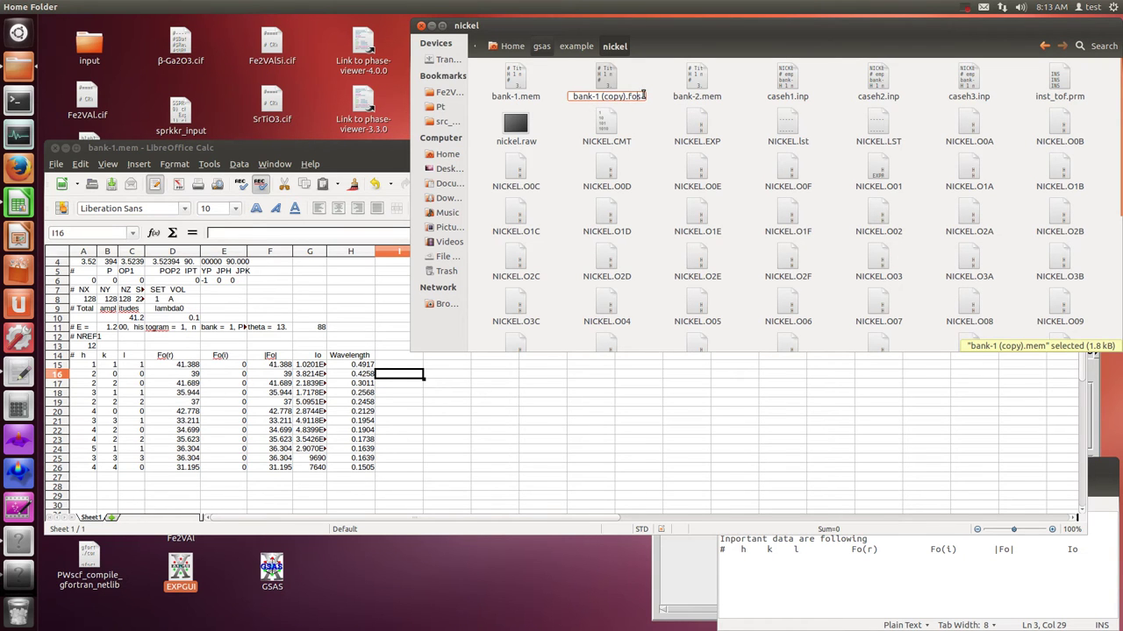
pyautogui.press('BackSpace')
pyautogui.press('BackSpace')
pyautogui.press('BackSpace')
pyautogui.press('BackSpace')
pyautogui.press('BackSpace')
pyautogui.press('BackSpace')
pyautogui.press('BackSpace')
pyautogui.press('Return')
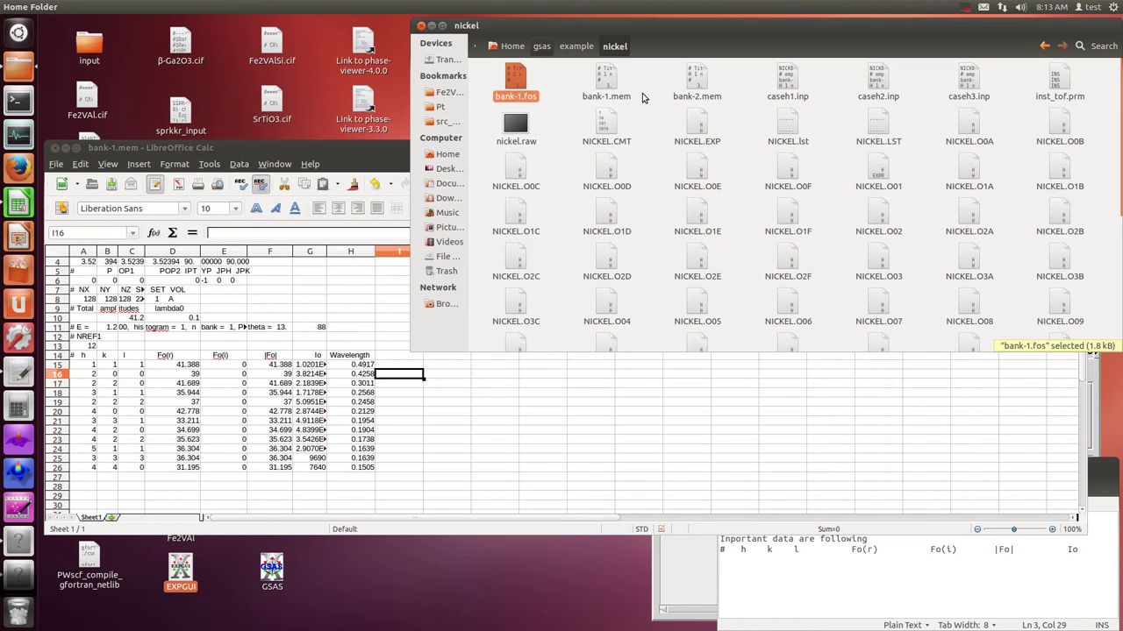
# Open bank-1.fos in gedit, then reposition and enlarge its window so the whole reflection table fits.
pyautogui.doubleClick(507, 72)
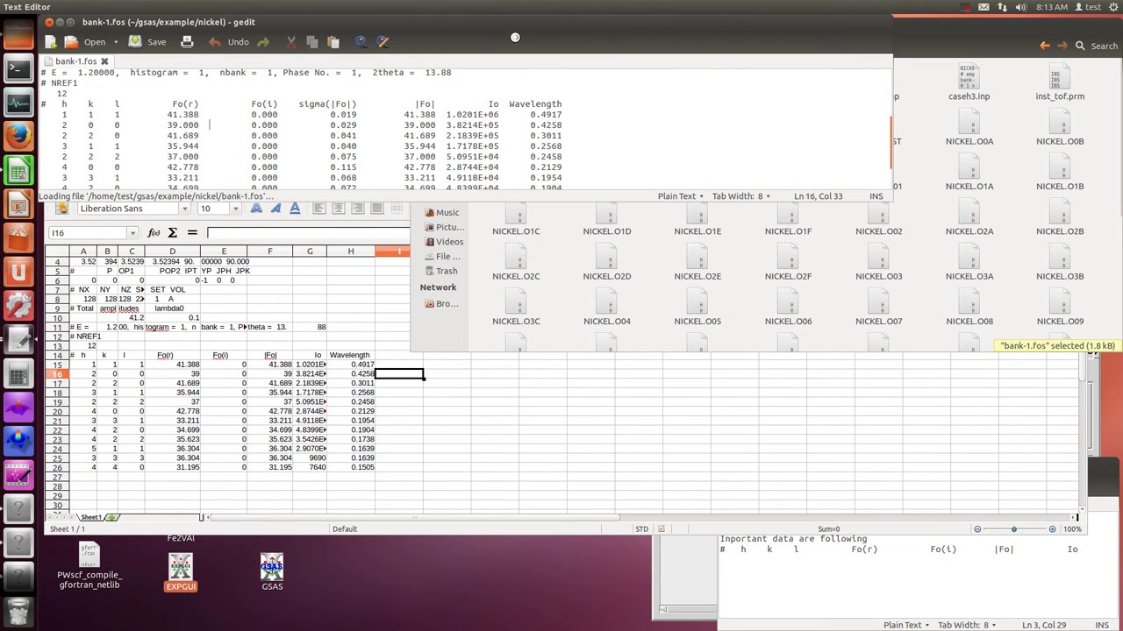
pyautogui.moveTo(1110, 132); pyautogui.dragTo(1110, 7)
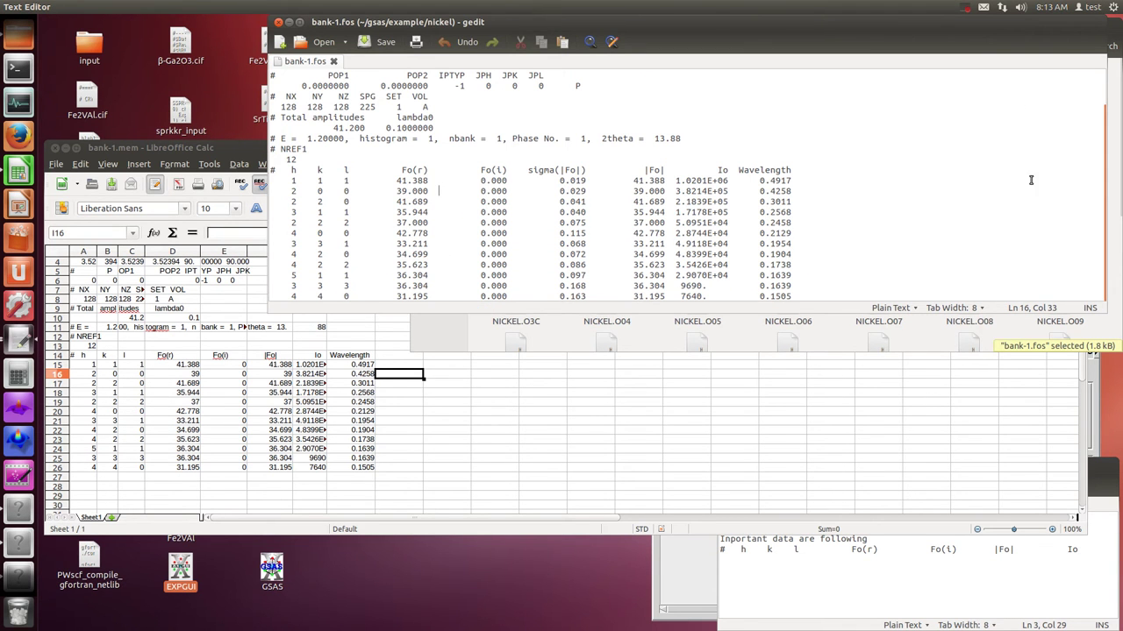
pyautogui.moveTo(985, 27); pyautogui.dragTo(990, 84)
pyautogui.moveTo(1104, 76); pyautogui.dragTo(1098, 16)
# Copy the reflection table A14:H26 from the spreadsheet and paste it over the existing reflection table in bank-1.fos.
pyautogui.click(384, 485)
pyautogui.moveTo(351, 467); pyautogui.dragTo(87, 360)
pyautogui.rightClick(87, 360)
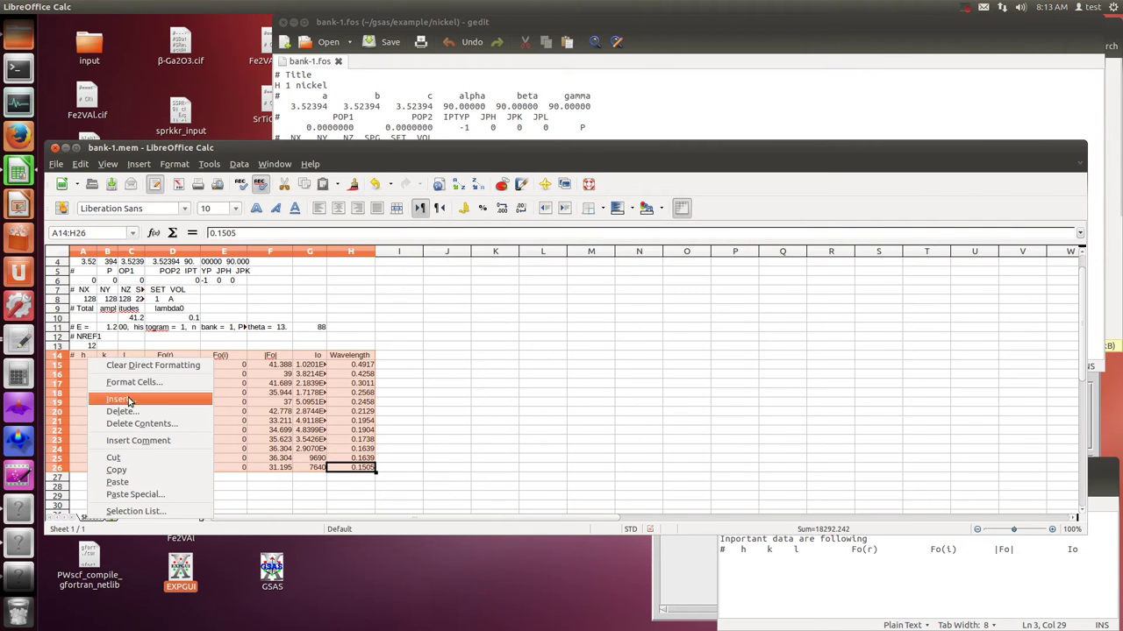
pyautogui.click(130, 470)
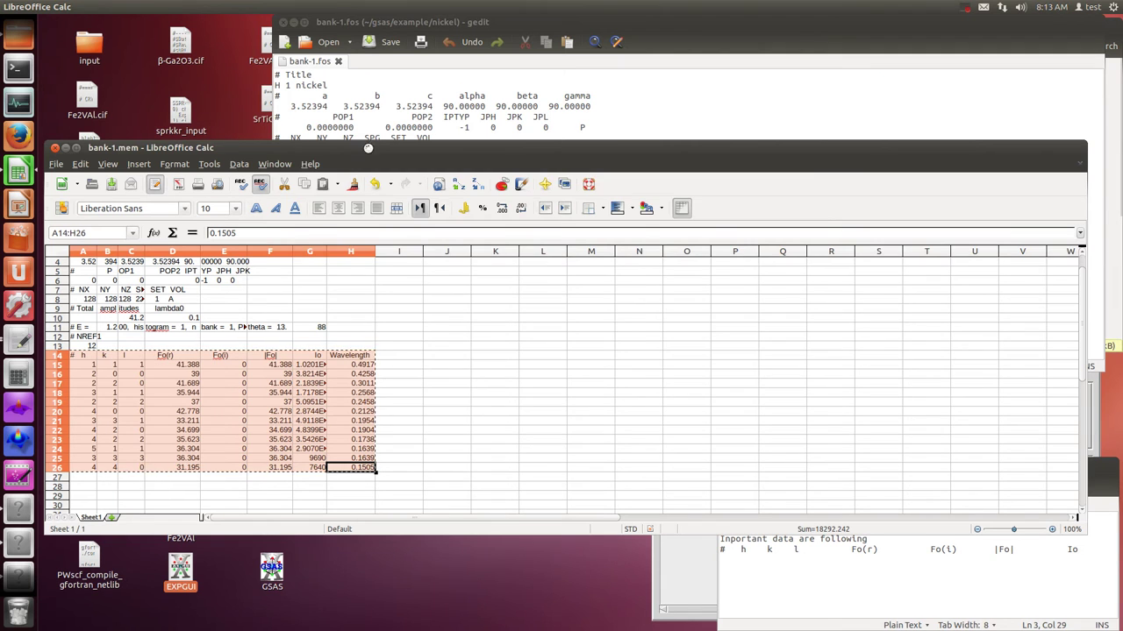
pyautogui.click(386, 131)
pyautogui.moveTo(805, 342); pyautogui.dragTo(263, 212)
pyautogui.hotkey('ctrl', 'v')
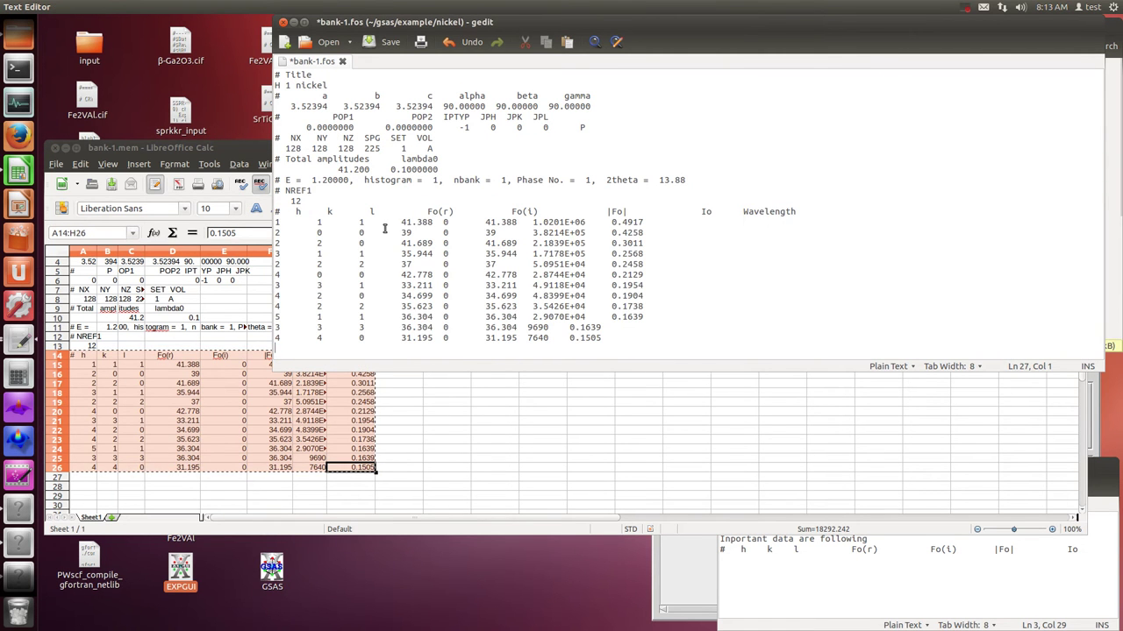
# Replace all tab separators in bank-1.fos with spaces.
pyautogui.moveTo(320, 223); pyautogui.dragTo(283, 221)
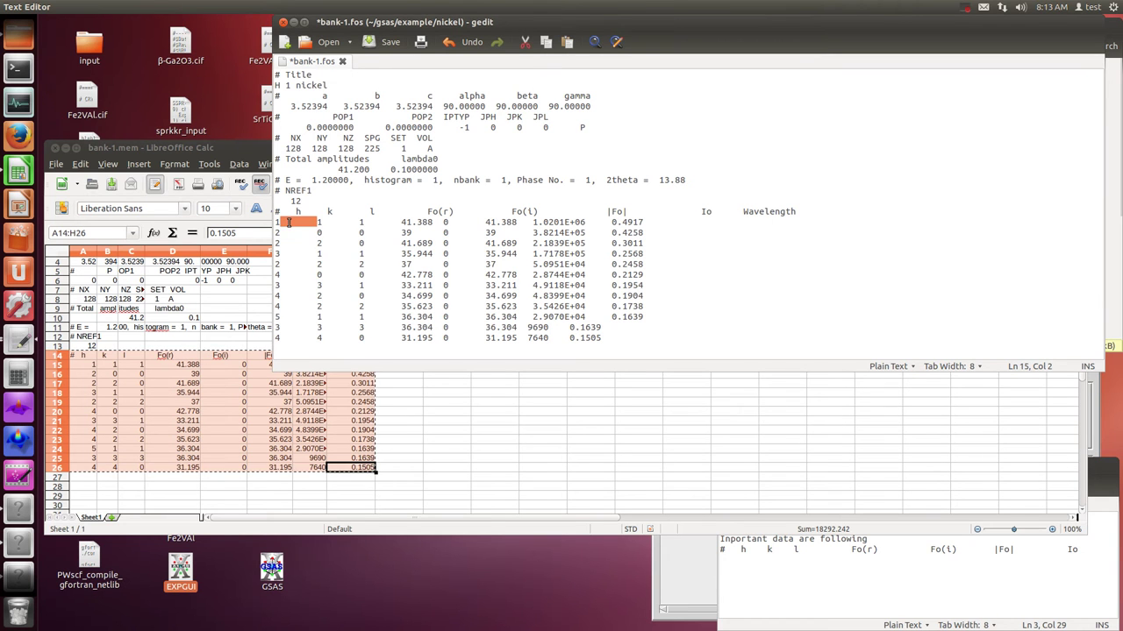
pyautogui.click(375, 75)
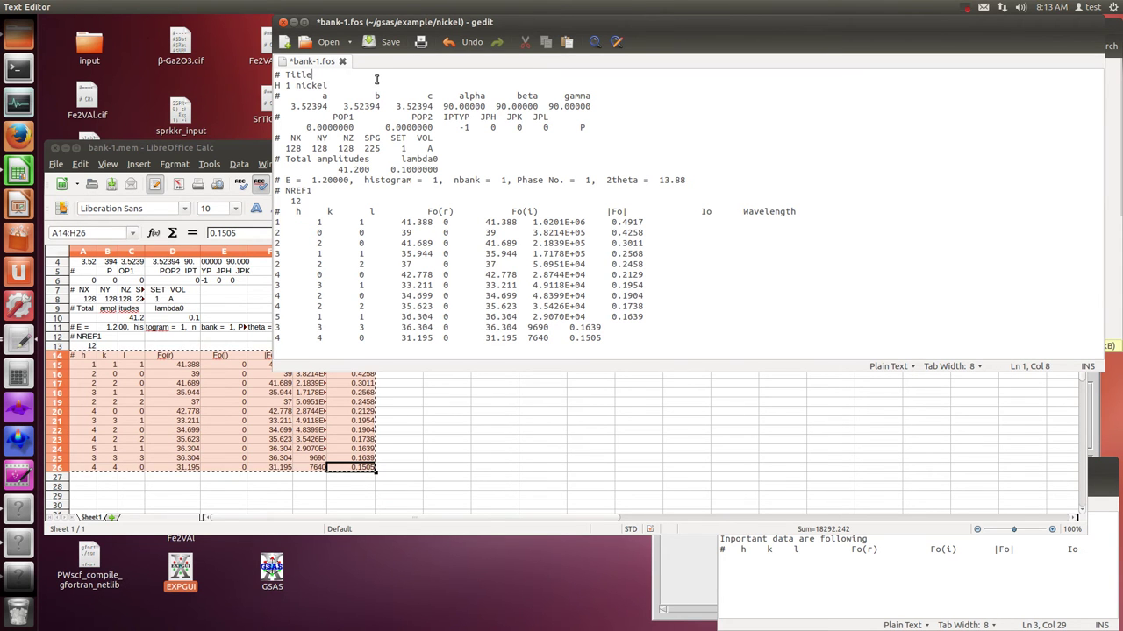
pyautogui.click(125, 7)
pyautogui.click(140, 68)
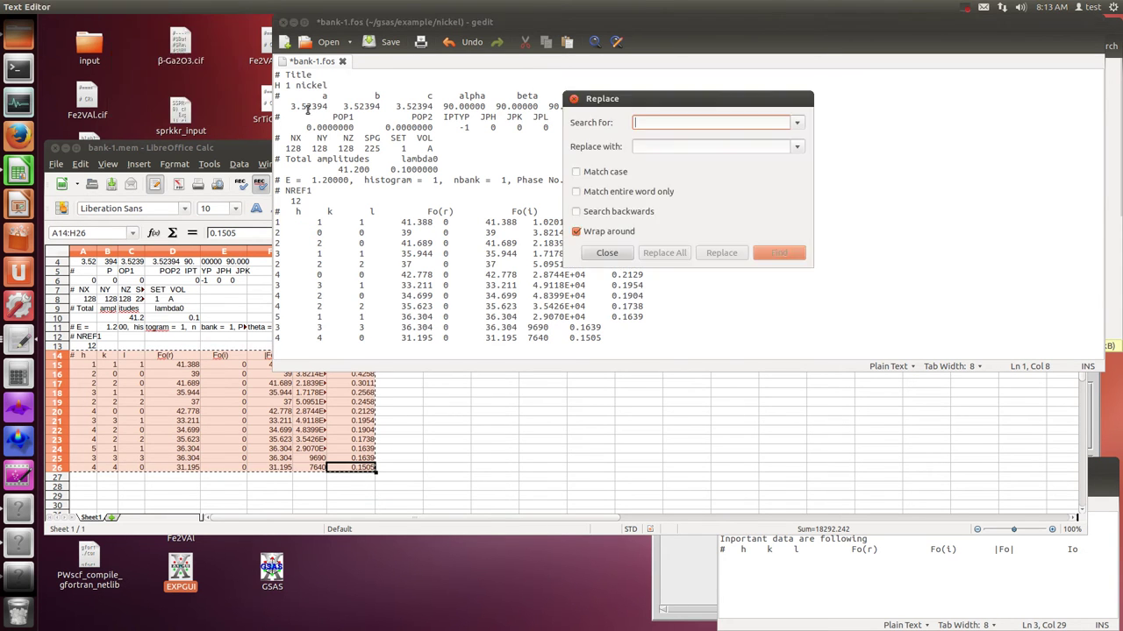
pyautogui.click(676, 146)
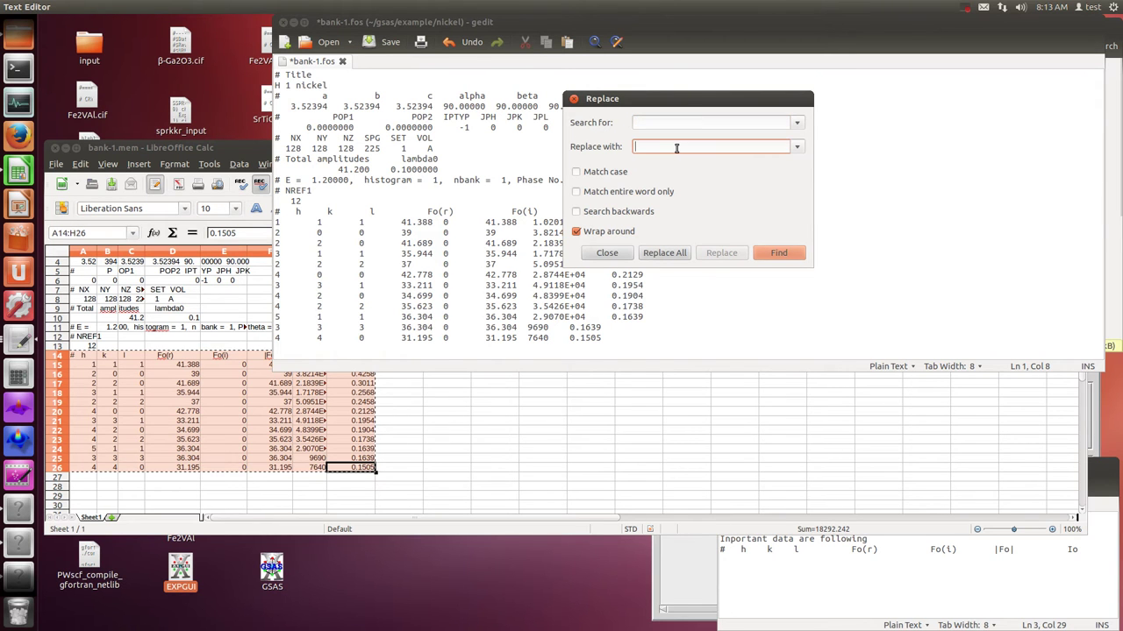
pyautogui.hotkey('ctrl', 'v')
pyautogui.click(668, 252)
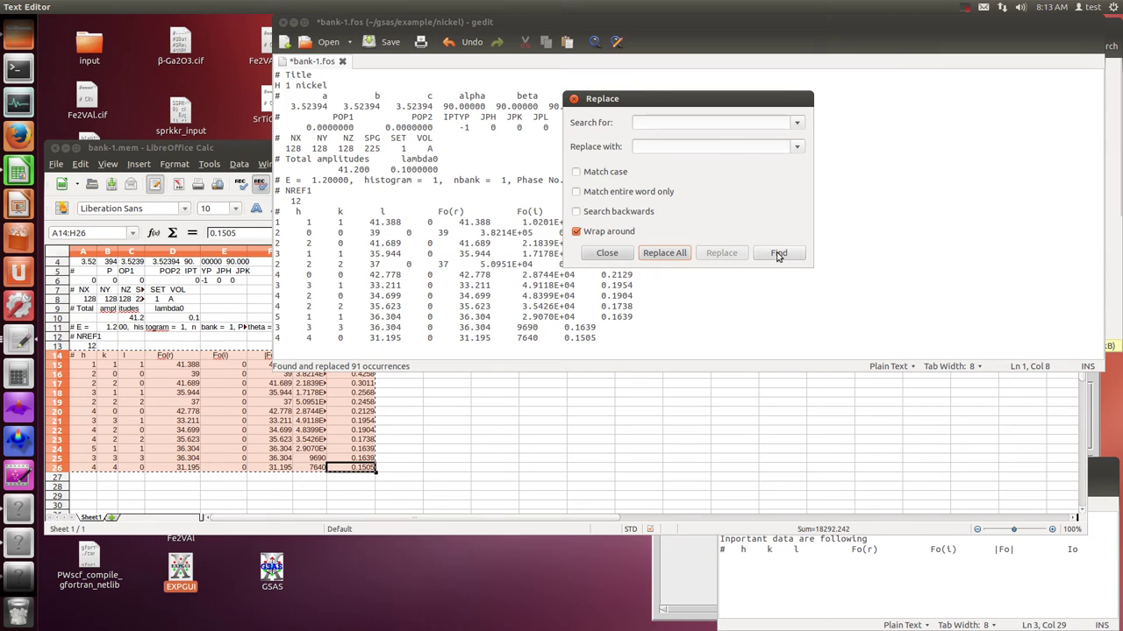
pyautogui.click(609, 256)
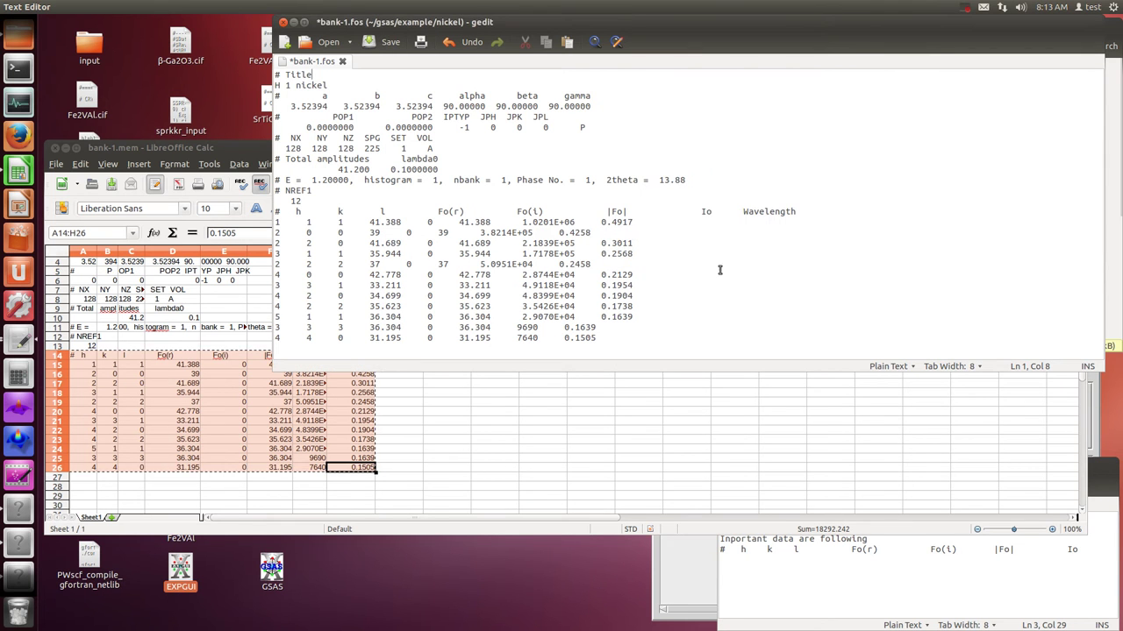
# Remove surplus spaces from the reflection table's header row so the h, k and l labels line up with their columns.
pyautogui.click(296, 210)
pyautogui.press('BackSpace')
pyautogui.press('BackSpace')
pyautogui.press('BackSpace')
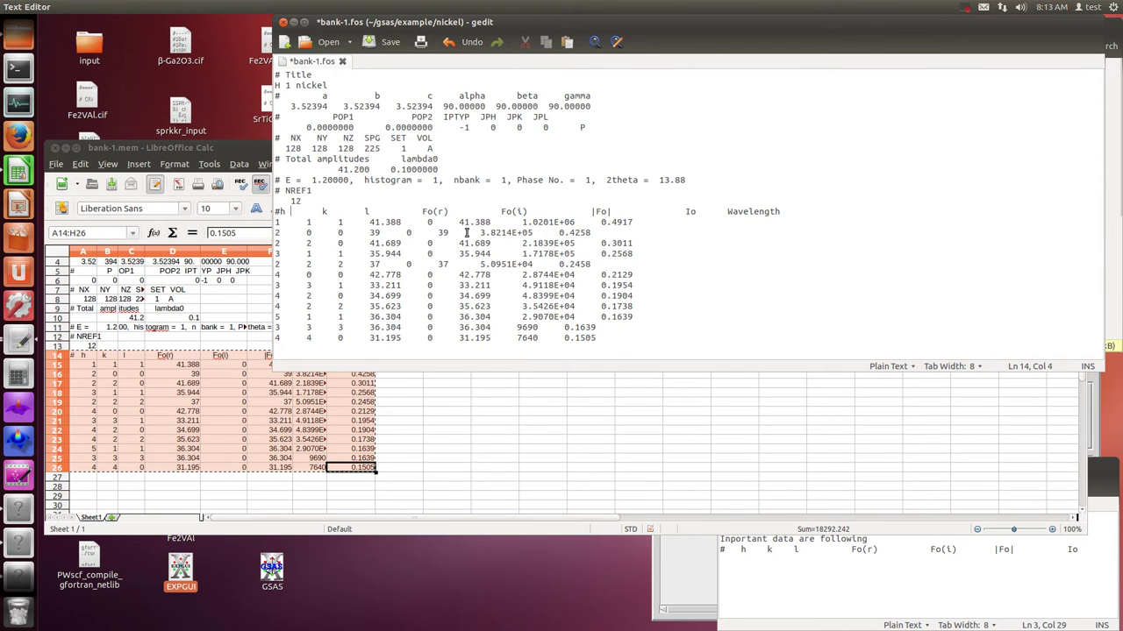
pyautogui.press('Right')
pyautogui.press('BackSpace')
pyautogui.press('BackSpace')
pyautogui.press('BackSpace')
pyautogui.press('Right')
pyautogui.press('Right')
pyautogui.press('Right')
pyautogui.press('Right')
pyautogui.press('BackSpace')
pyautogui.press('BackSpace')
pyautogui.press('Right')
pyautogui.press('Right')
pyautogui.press('Right')
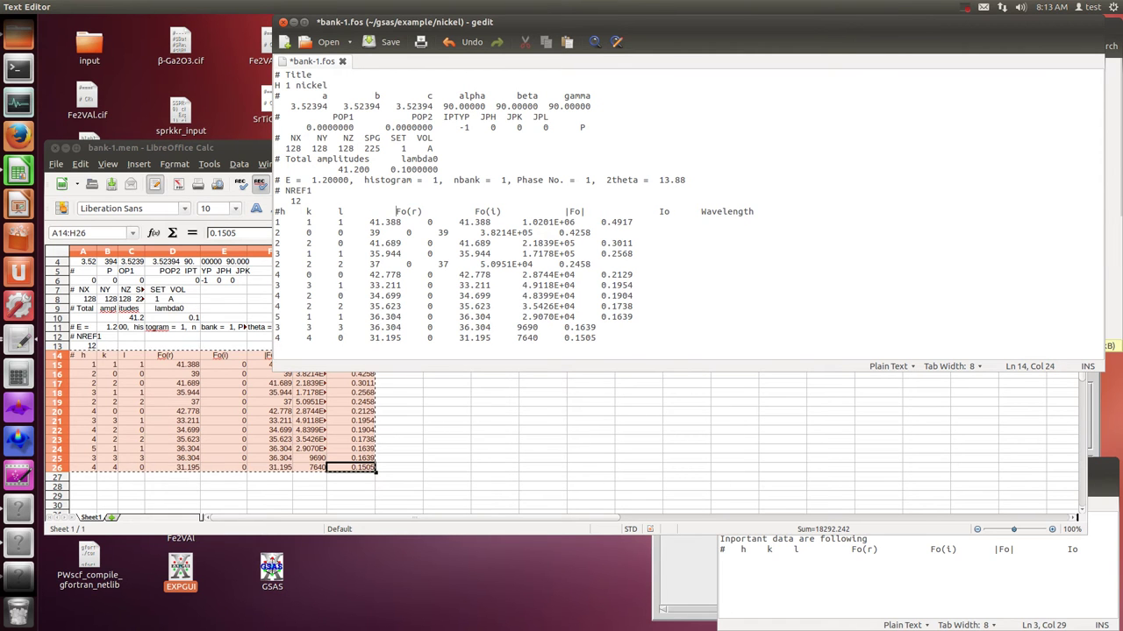
# Remove surplus spaces before the Fo(r), Fo(i) and |Fo| header labels so they align with their data columns.
pyautogui.press('BackSpace')
pyautogui.press('BackSpace')
pyautogui.press('BackSpace')
pyautogui.press('BackSpace')
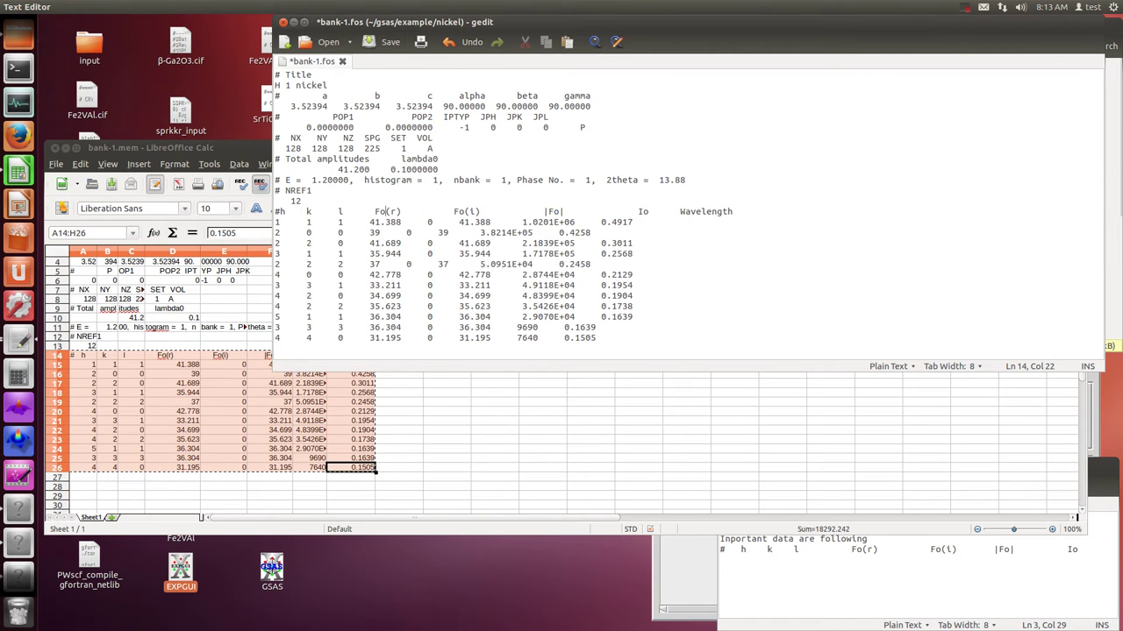
pyautogui.press('BackSpace')
pyautogui.press('BackSpace')
pyautogui.press('BackSpace')
pyautogui.press('BackSpace')
pyautogui.press('BackSpace')
pyautogui.press('BackSpace')
pyautogui.press('BackSpace')
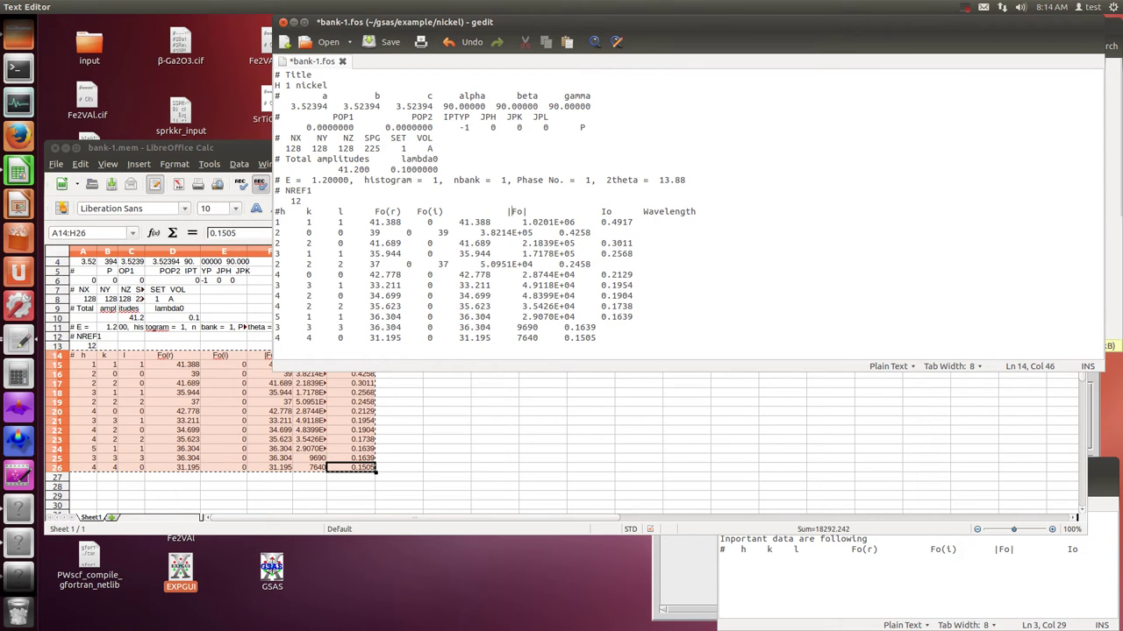
pyautogui.press('BackSpace')
pyautogui.press('BackSpace')
pyautogui.press('BackSpace')
pyautogui.press('BackSpace')
pyautogui.press('BackSpace')
pyautogui.press('BackSpace')
pyautogui.press('BackSpace')
pyautogui.press('BackSpace')
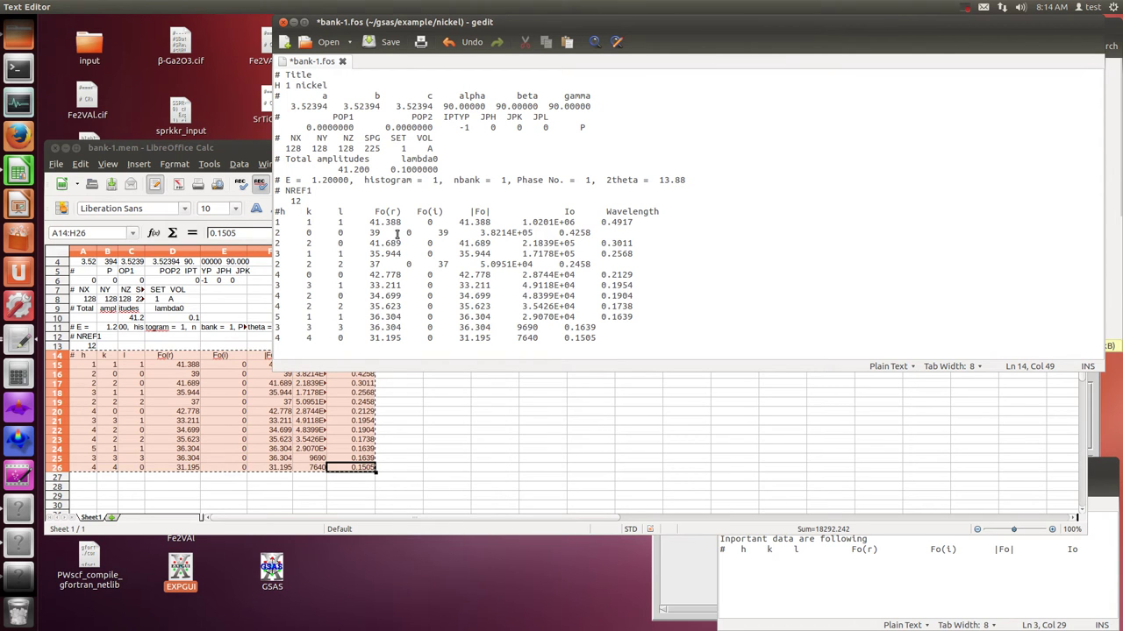
# Add spaces in the 2 0 0, 2 2 2, 3 3 3 and 4 4 0 reflection rows so their values align with the columns.
pyautogui.click(409, 264)
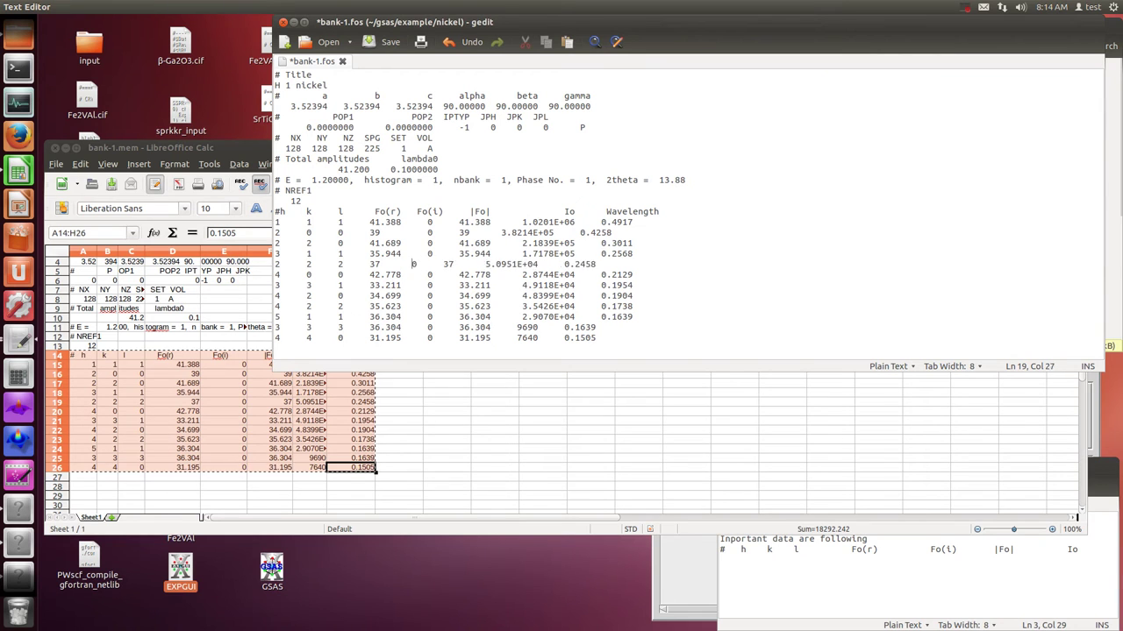
pyautogui.click(500, 264)
pyautogui.click(506, 330)
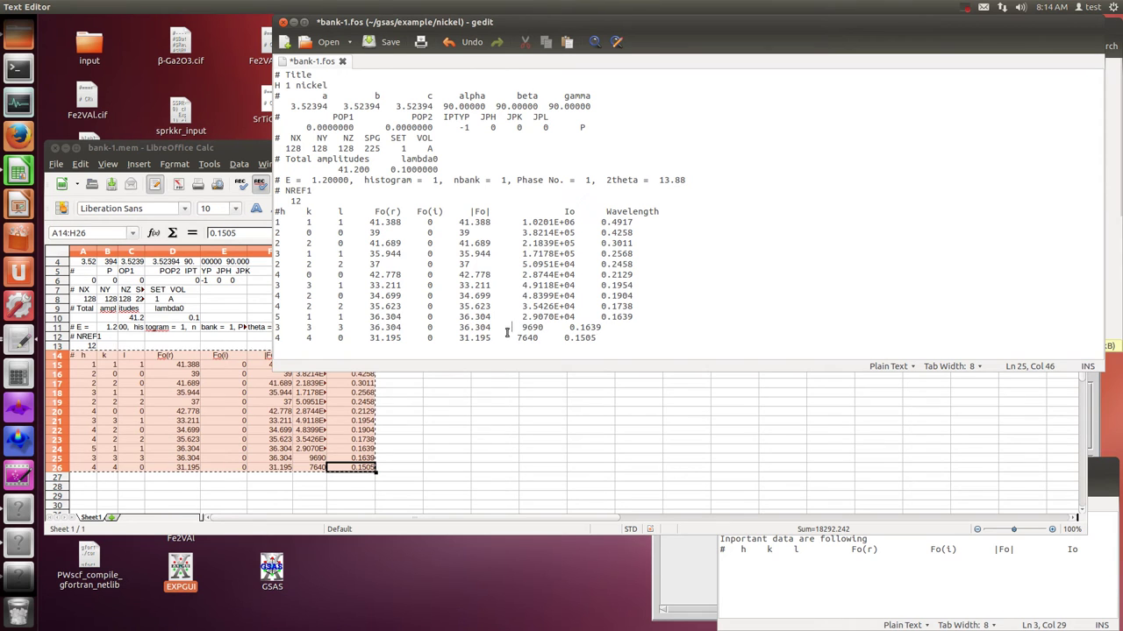
pyautogui.click(569, 329)
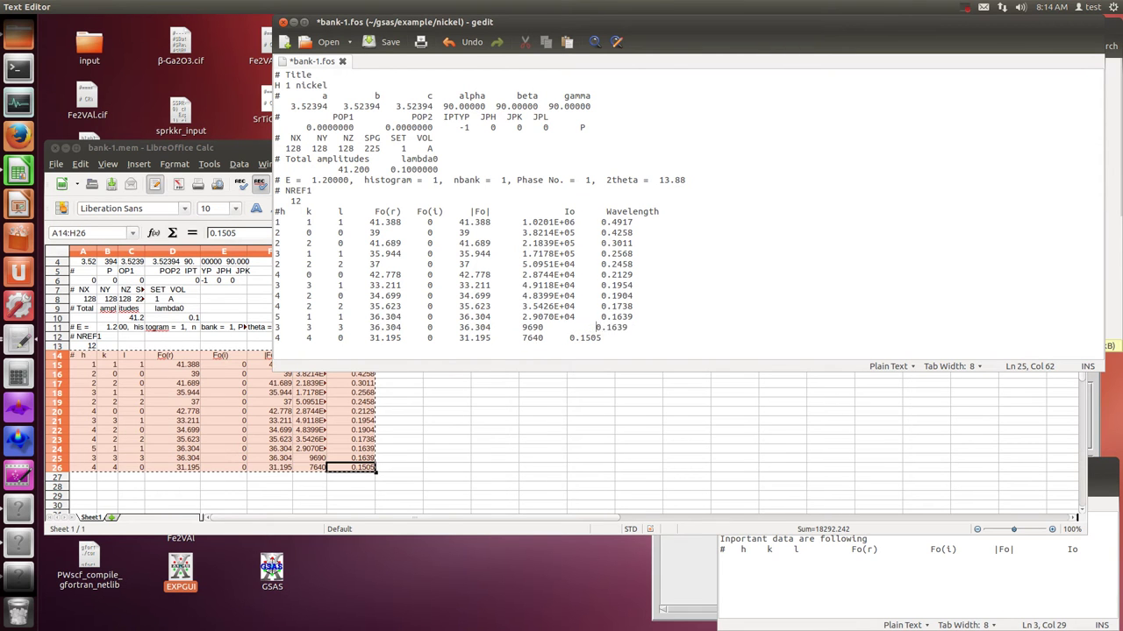
pyautogui.click(568, 339)
# Insert a "# s" comment line below the NX NY NZ values, followed by a line with 0.1000000 and 0.0000000.
pyautogui.click(464, 147)
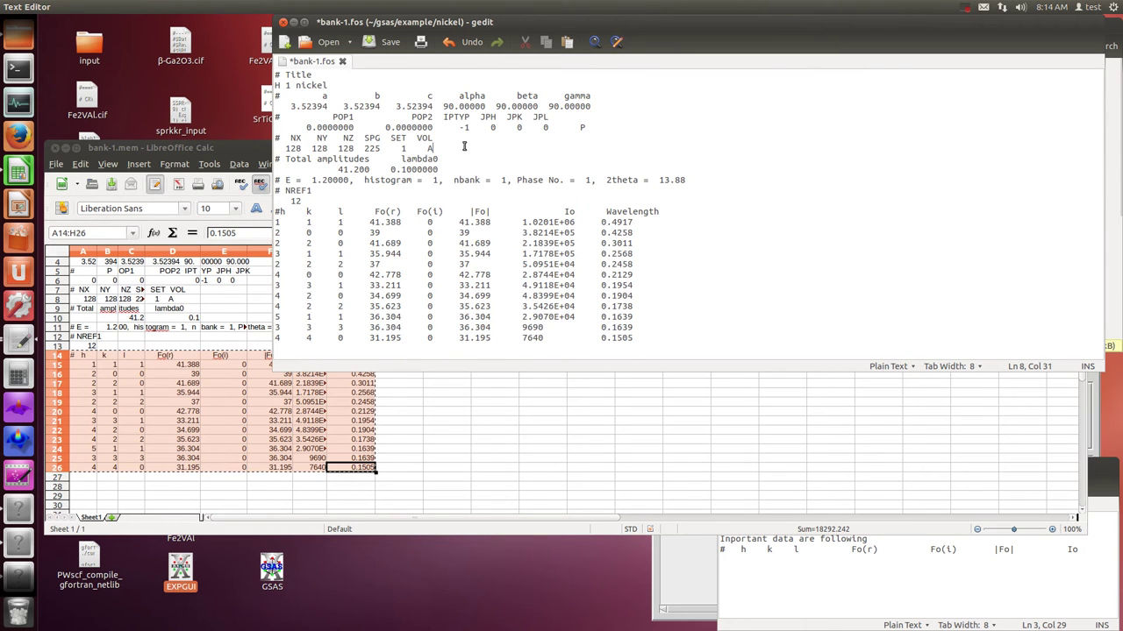
pyautogui.press('Return')
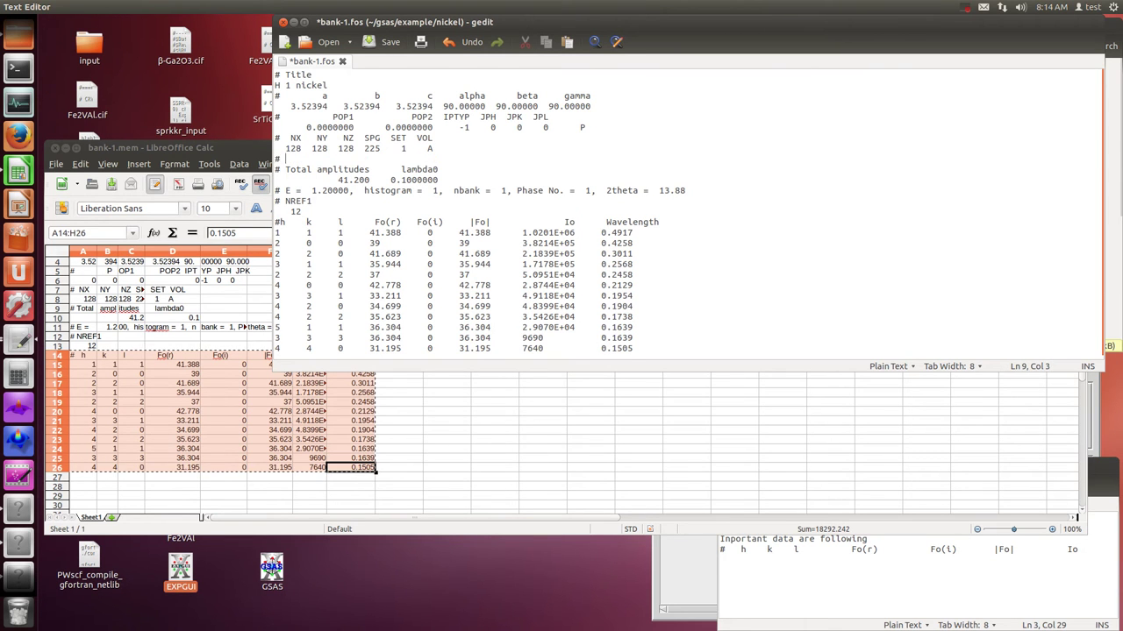
pyautogui.write('# s')
pyautogui.press('Return')
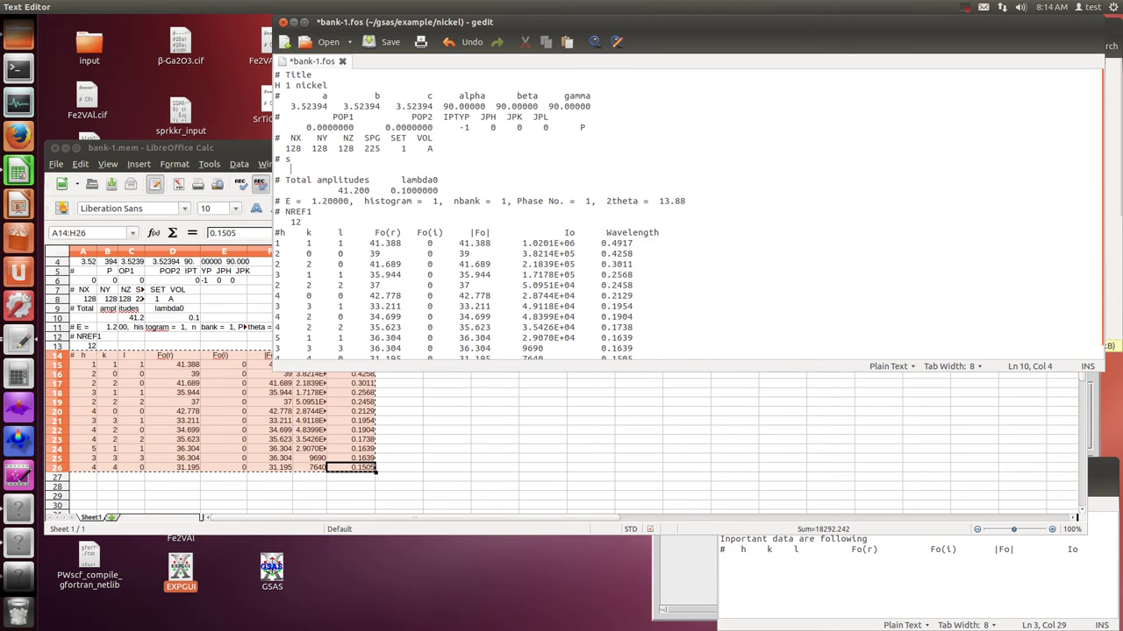
pyautogui.moveTo(436, 192); pyautogui.dragTo(408, 195)
pyautogui.click(433, 191)
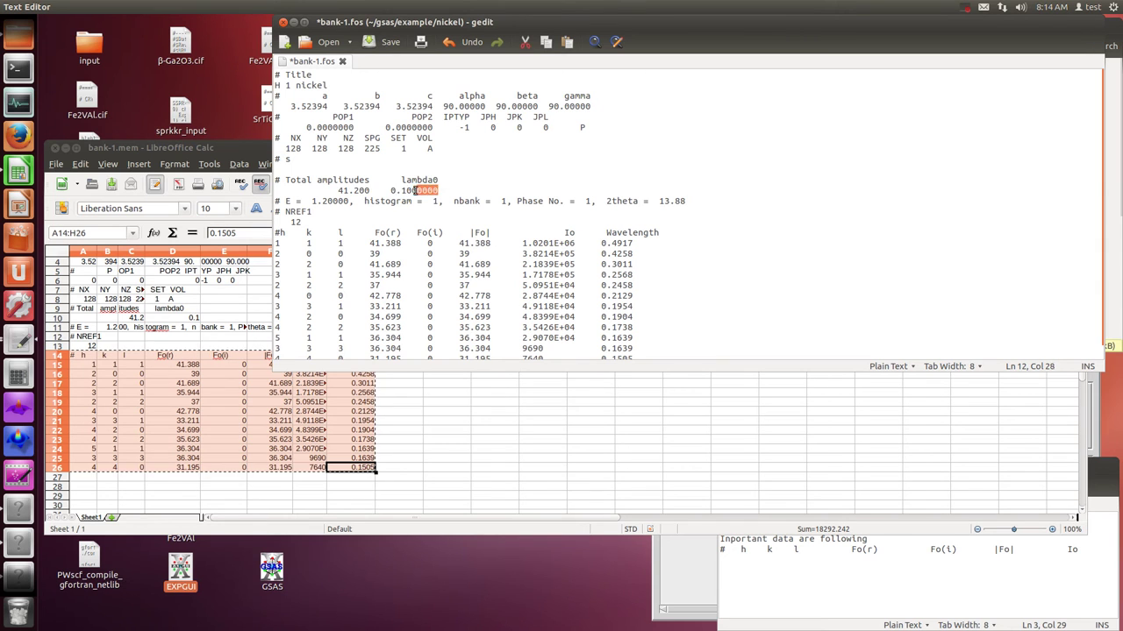
pyautogui.keyDown('shift'); pyautogui.click(392, 190); pyautogui.keyUp('shift')
pyautogui.hotkey('ctrl', 'c')
pyautogui.click(372, 167)
pyautogui.hotkey('ctrl', 'v')
pyautogui.hotkey('ctrl', 'v')
pyautogui.click(355, 169)
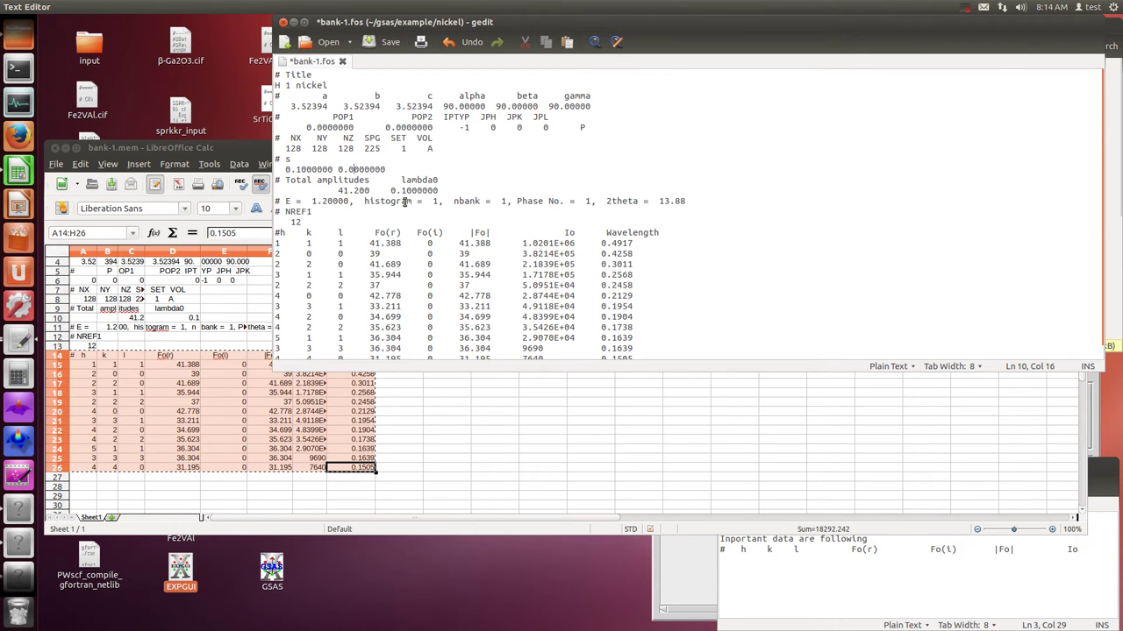
# Relabel "amplitudes" as "positive" and "lambda0" as "negative" in the Total line, and set the negative value to 0.0000000.
pyautogui.press('BackSpace')
pyautogui.press('BackSpace')
pyautogui.press('BackSpace')
pyautogui.press('BackSpace')
pyautogui.press('BackSpace')
pyautogui.press('BackSpace')
pyautogui.press('BackSpace')
pyautogui.press('BackSpace')
pyautogui.press('BackSpace')
pyautogui.press('BackSpace')
pyautogui.write('positive')
pyautogui.moveTo(397, 180); pyautogui.dragTo(439, 175)
pyautogui.write('negative')
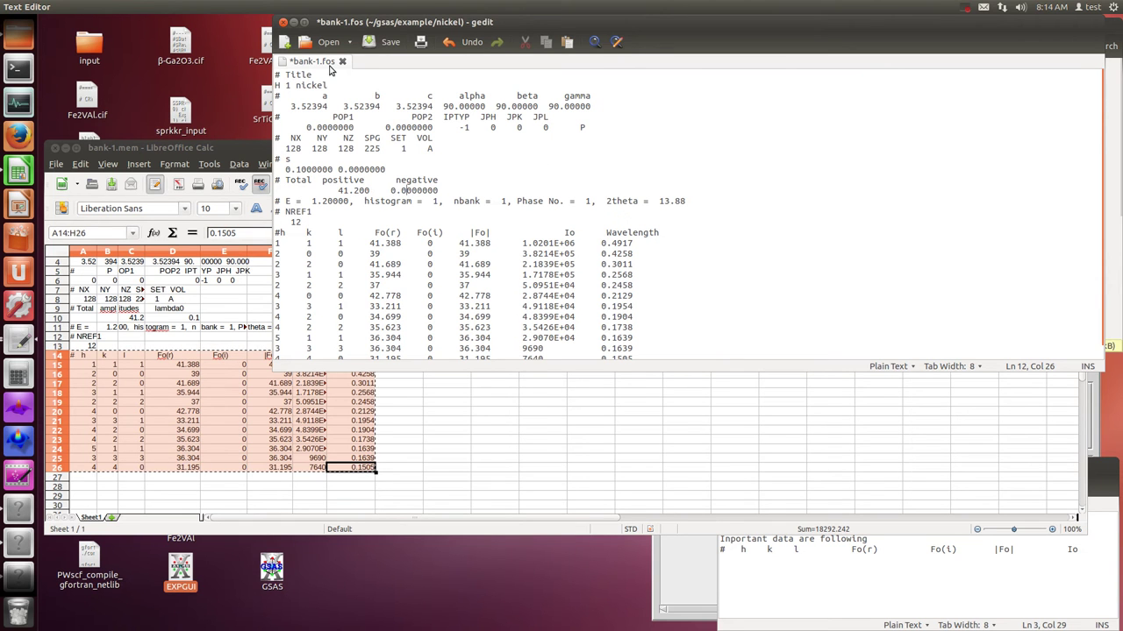
# Save and close bank-1.fos, then close the bank-1.mem spreadsheet without saving it.
pyautogui.click(373, 46)
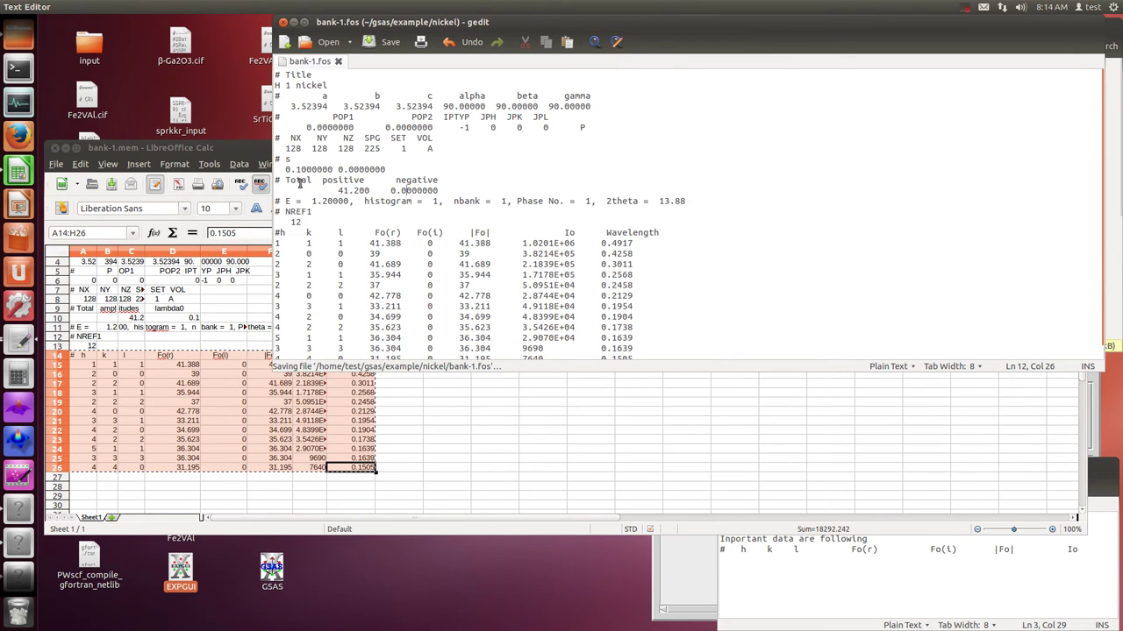
pyautogui.click(283, 22)
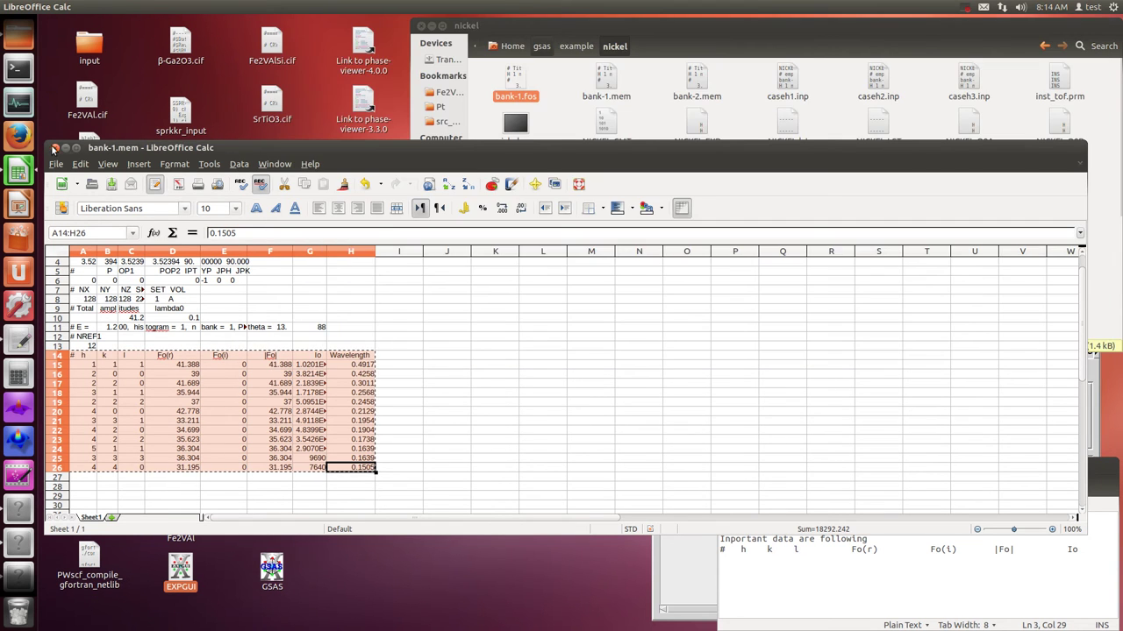
pyautogui.click(55, 148)
pyautogui.click(563, 359)
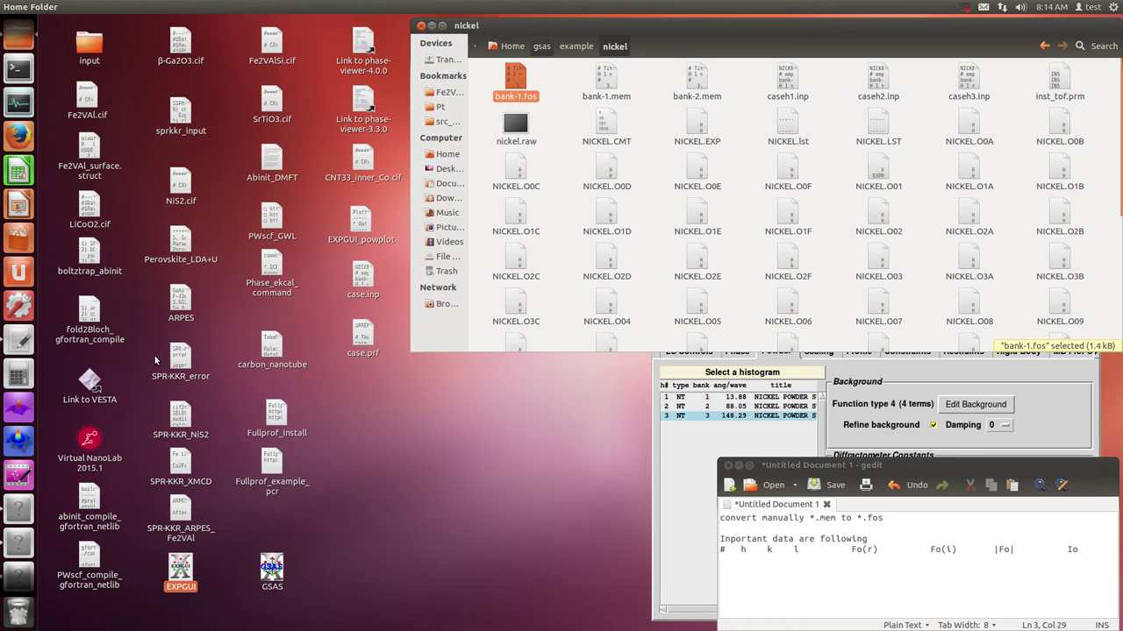
# Start a new LibreOffice Calc spreadsheet and import bank-2.mem from the nickel folder as fixed-width text.
pyautogui.click(28, 177)
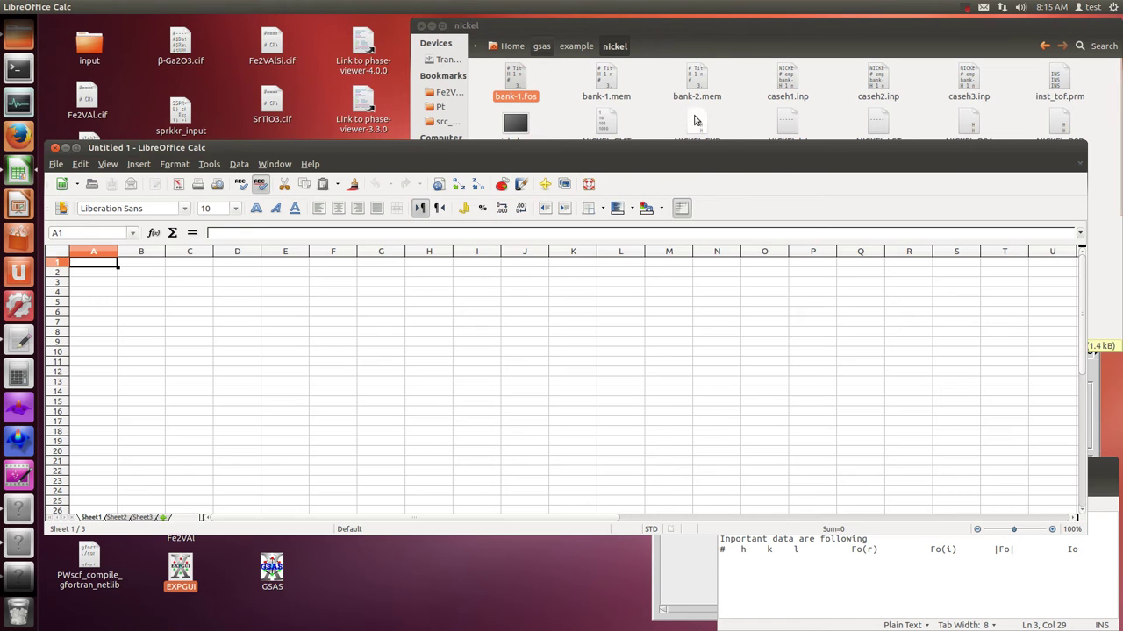
pyautogui.click(698, 77)
pyautogui.moveTo(697, 77); pyautogui.dragTo(256, 342)
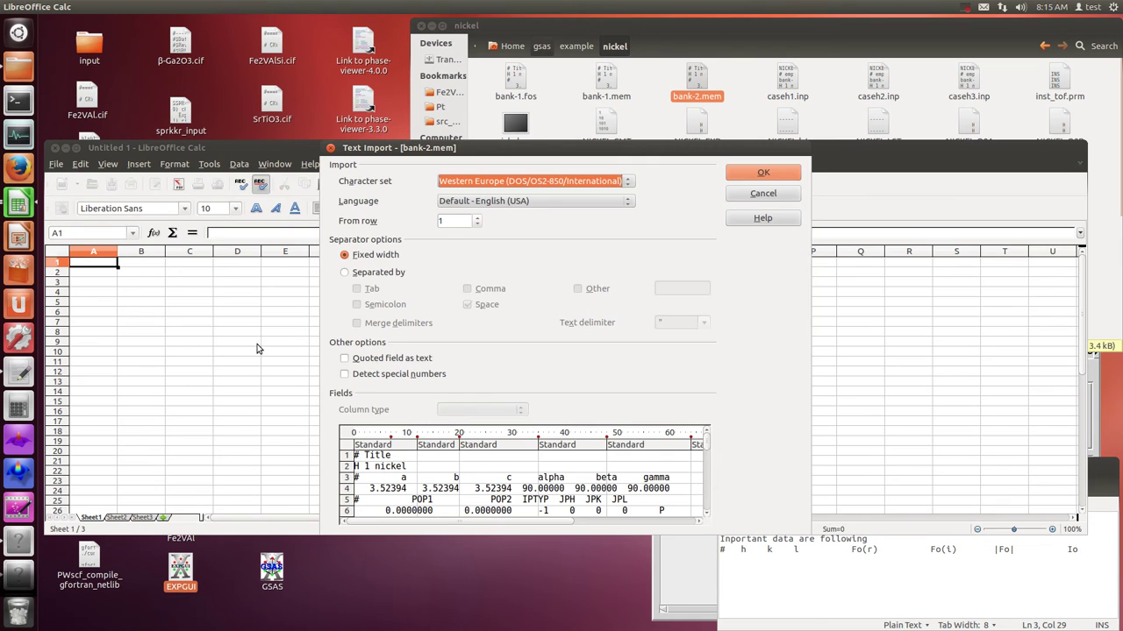
pyautogui.click(770, 172)
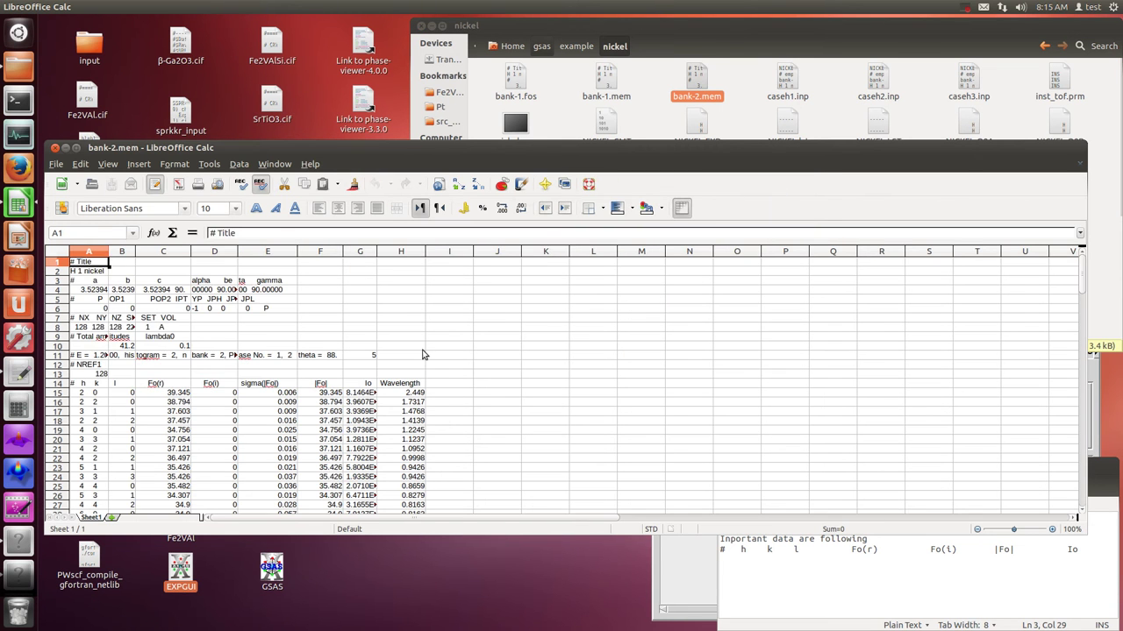
pyautogui.click(429, 350)
pyautogui.scroll(-3, 434, 351)
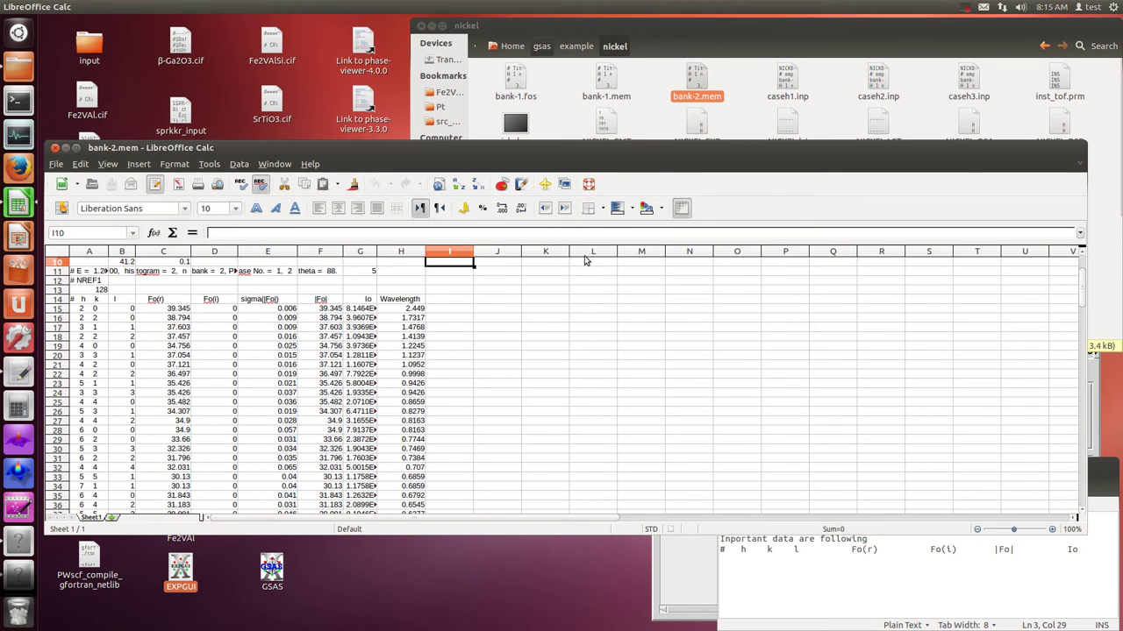
# Duplicate bank-2.mem within the nickel folder.
pyautogui.click(752, 95)
pyautogui.rightClick(696, 78)
pyautogui.click(733, 155)
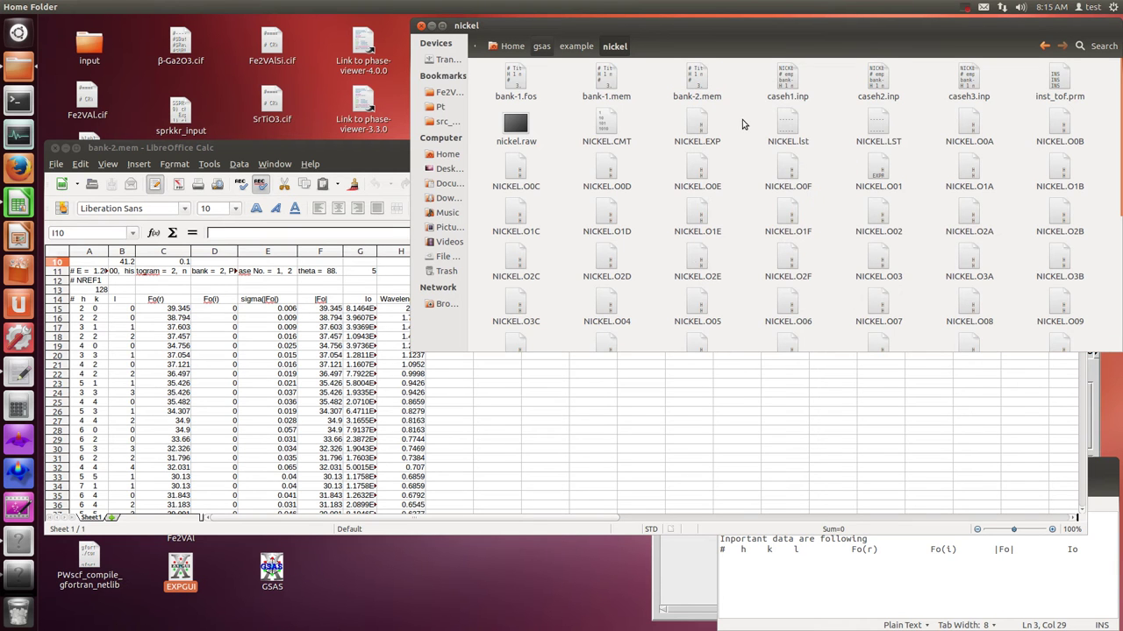
pyautogui.hotkey('ctrl', 'v')
# Rename the copy of bank-2.mem as bank-2.fos.
pyautogui.rightClick(749, 95)
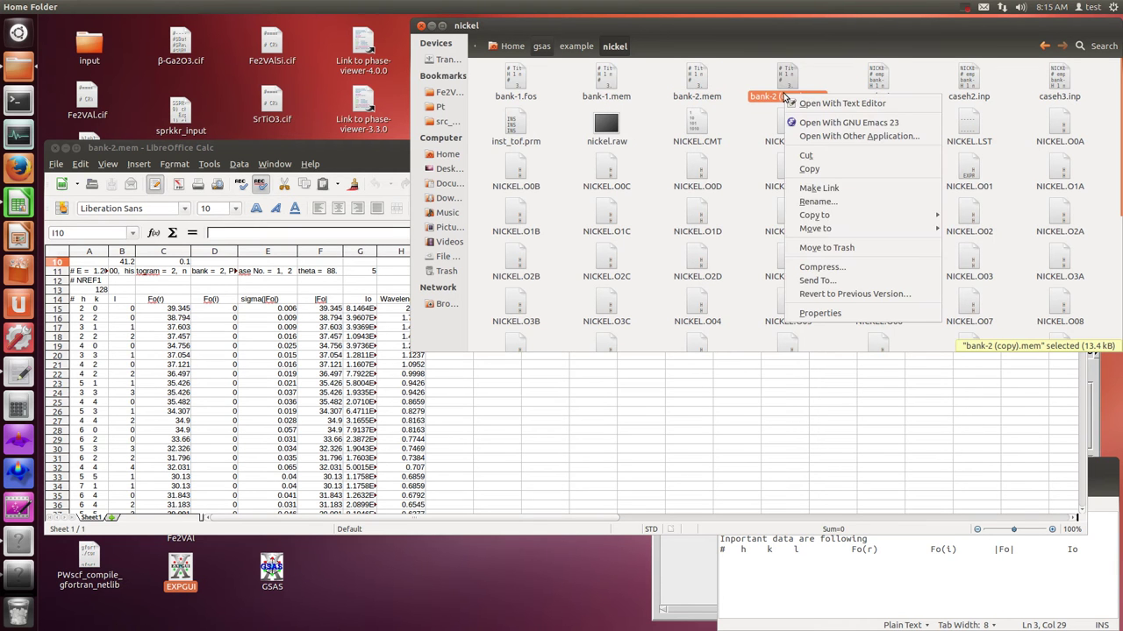
pyautogui.click(816, 206)
pyautogui.click(826, 96)
pyautogui.press('BackSpace')
pyautogui.press('BackSpace')
pyautogui.press('BackSpace')
pyautogui.write('fp')
pyautogui.press('BackSpace')
pyautogui.write('os')
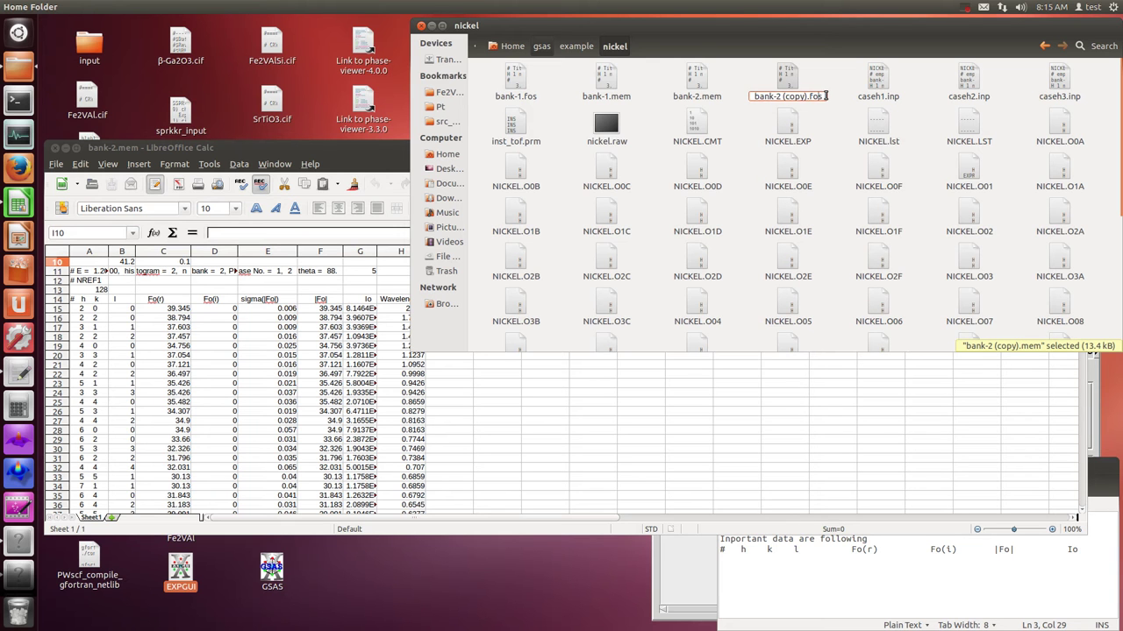
pyautogui.press('BackSpace')
pyautogui.press('BackSpace')
pyautogui.press('BackSpace')
pyautogui.press('BackSpace')
pyautogui.press('BackSpace')
pyautogui.press('BackSpace')
pyautogui.press('BackSpace')
pyautogui.press('Return')
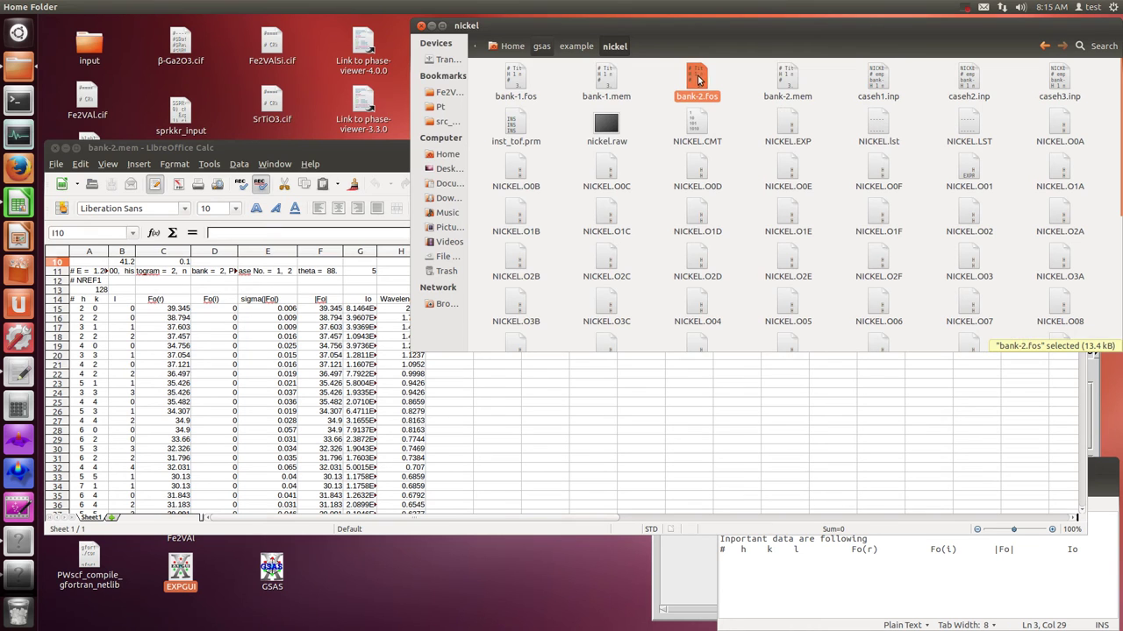
# Open bank-2.fos in gedit and delete the whole reflection table, from the h k l header row to the file's end.
pyautogui.press('Return')
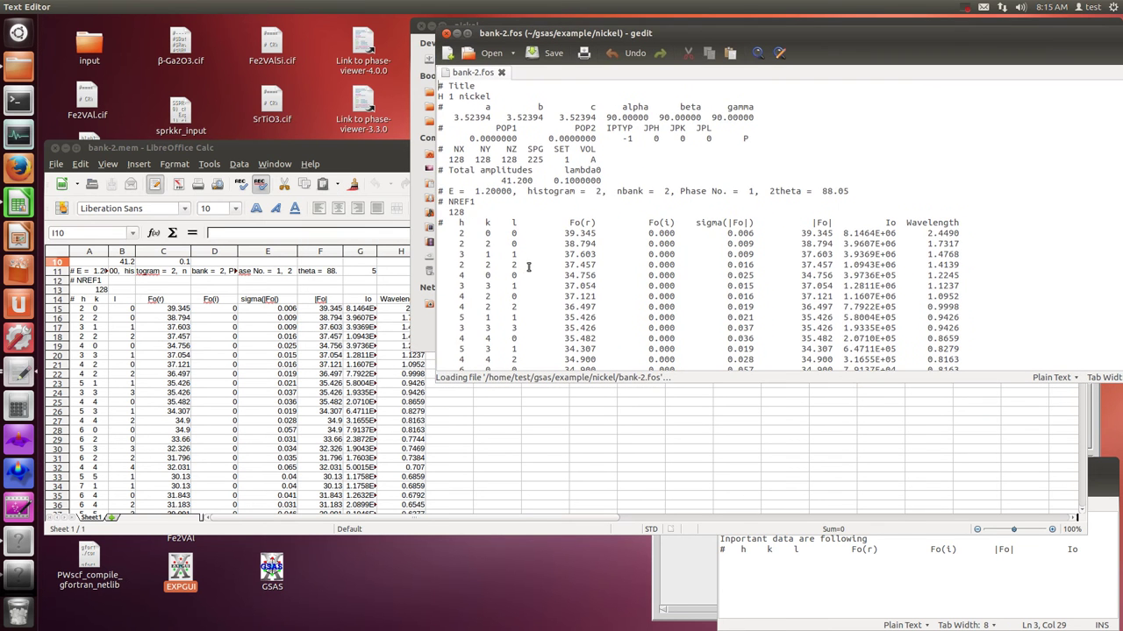
pyautogui.click(439, 225)
pyautogui.hotkey('ctrl', 'shift', 'End')
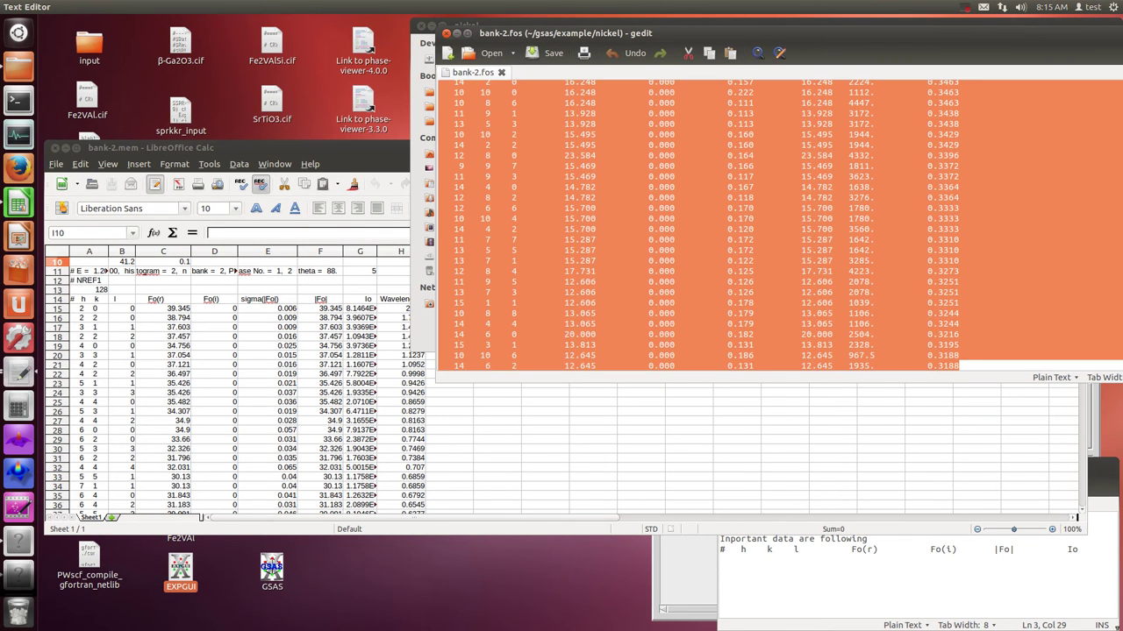
pyautogui.press('Delete')
# Delete the sigma(|Fo|) column from the imported bank-2.mem spreadsheet.
pyautogui.click(267, 448)
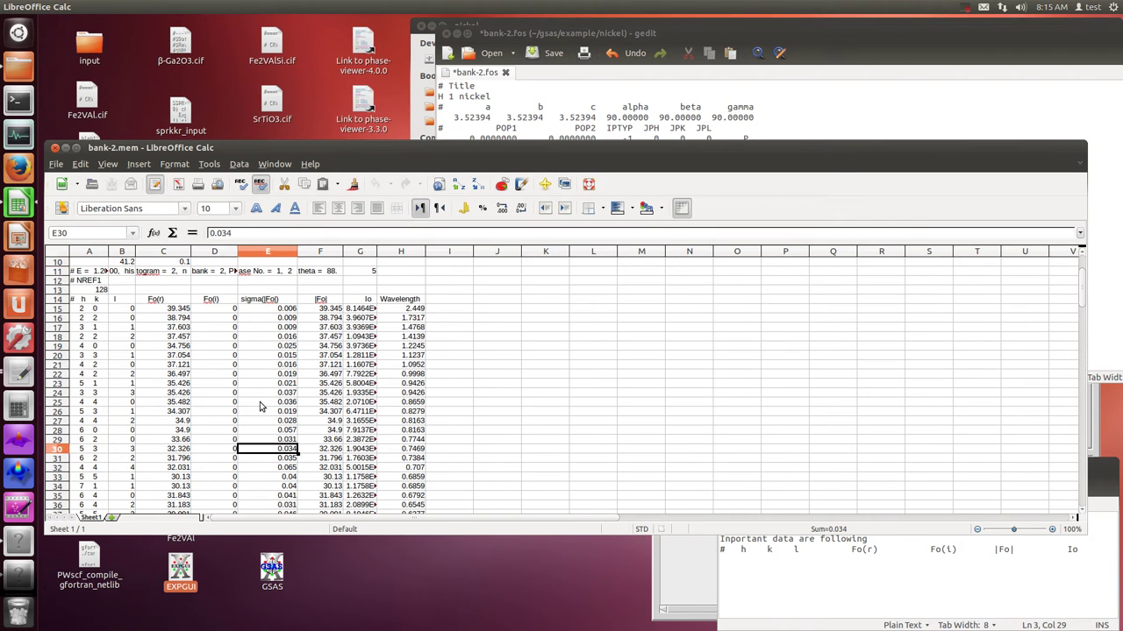
pyautogui.click(267, 253)
pyautogui.rightClick(268, 253)
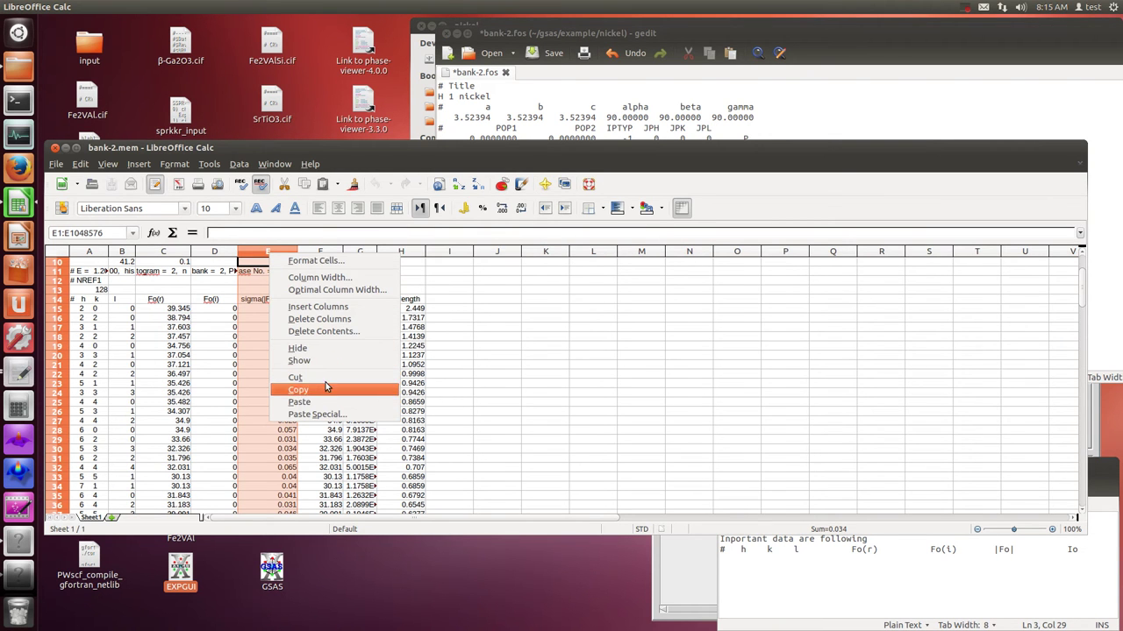
pyautogui.click(319, 319)
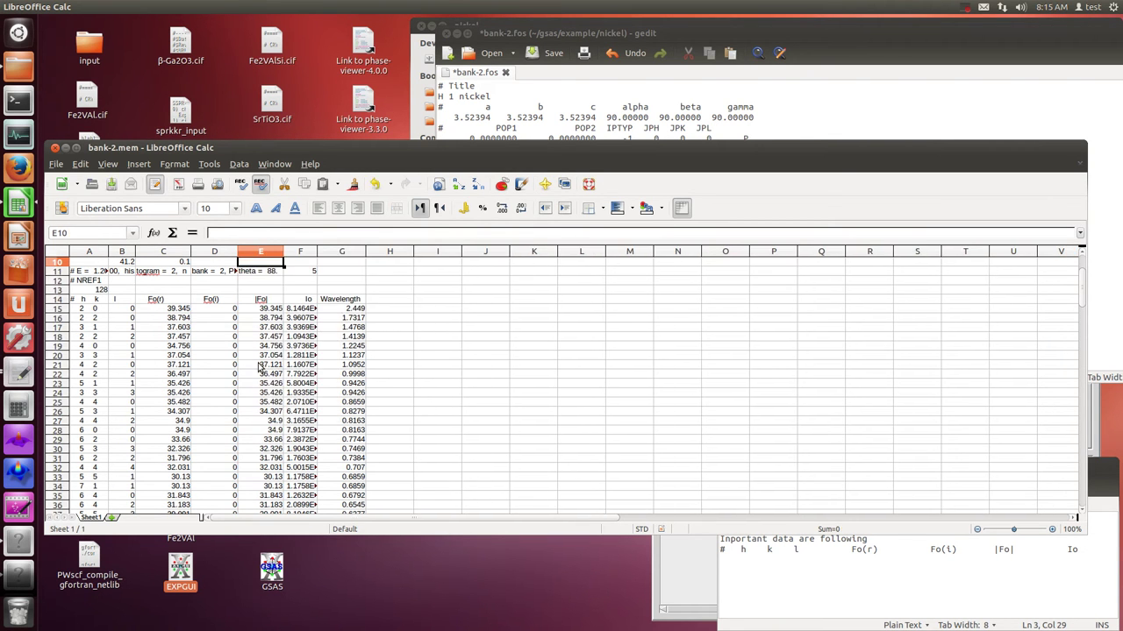
# Copy the reflection table A14:G142, from the h k l header row to the last reflection.
pyautogui.click(214, 356)
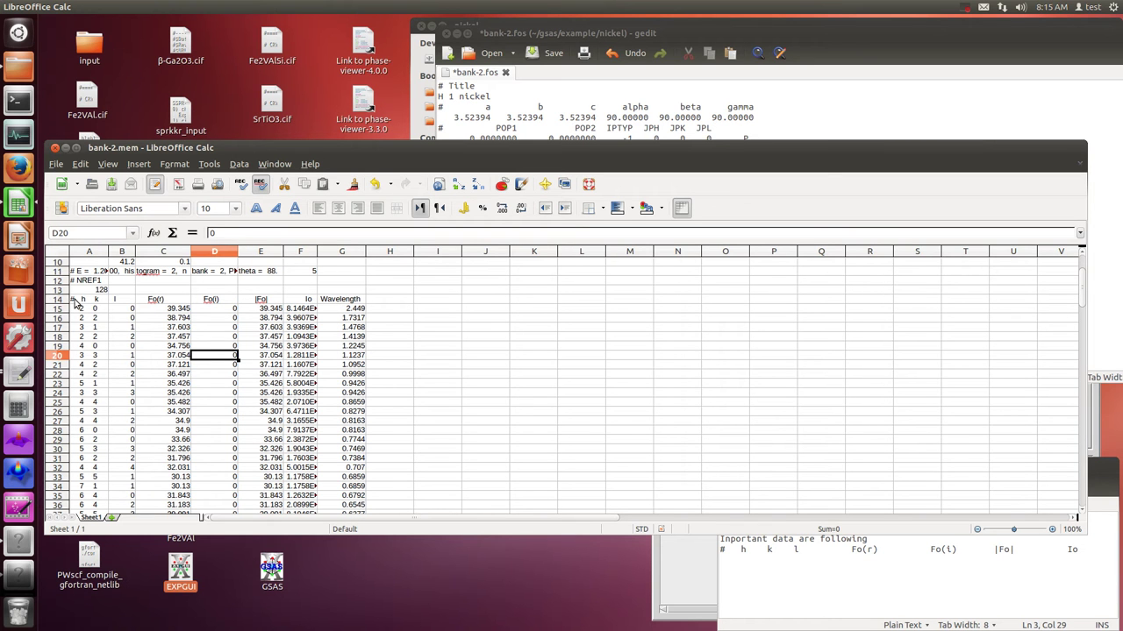
pyautogui.moveTo(58, 299); pyautogui.dragTo(49, 339)
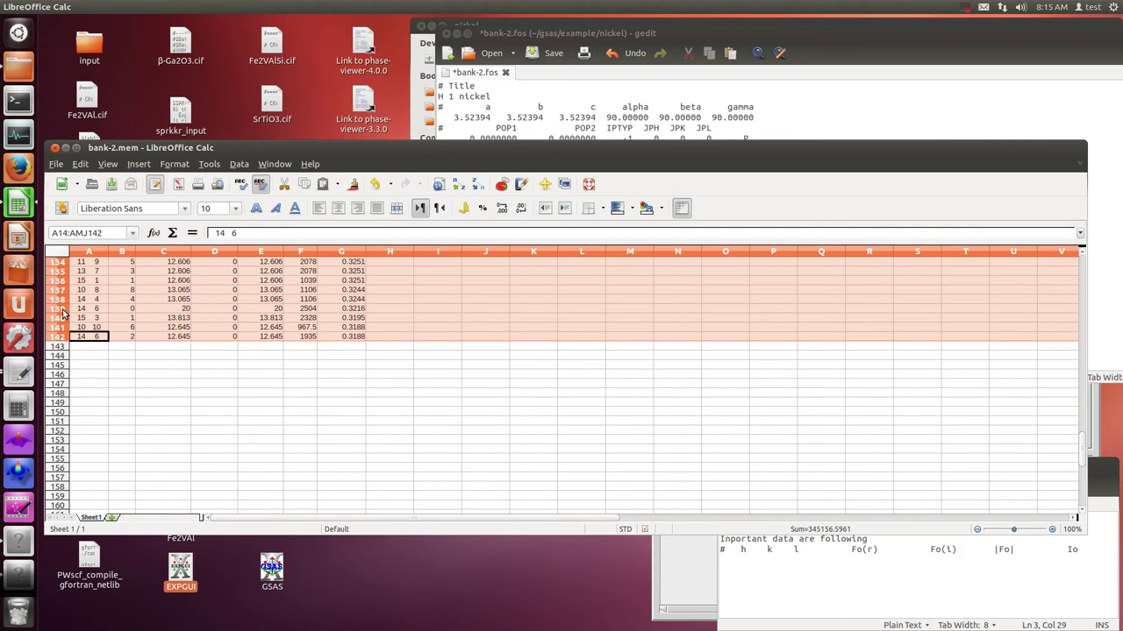
pyautogui.moveTo(359, 338); pyautogui.dragTo(70, 345)
pyautogui.rightClick(121, 372)
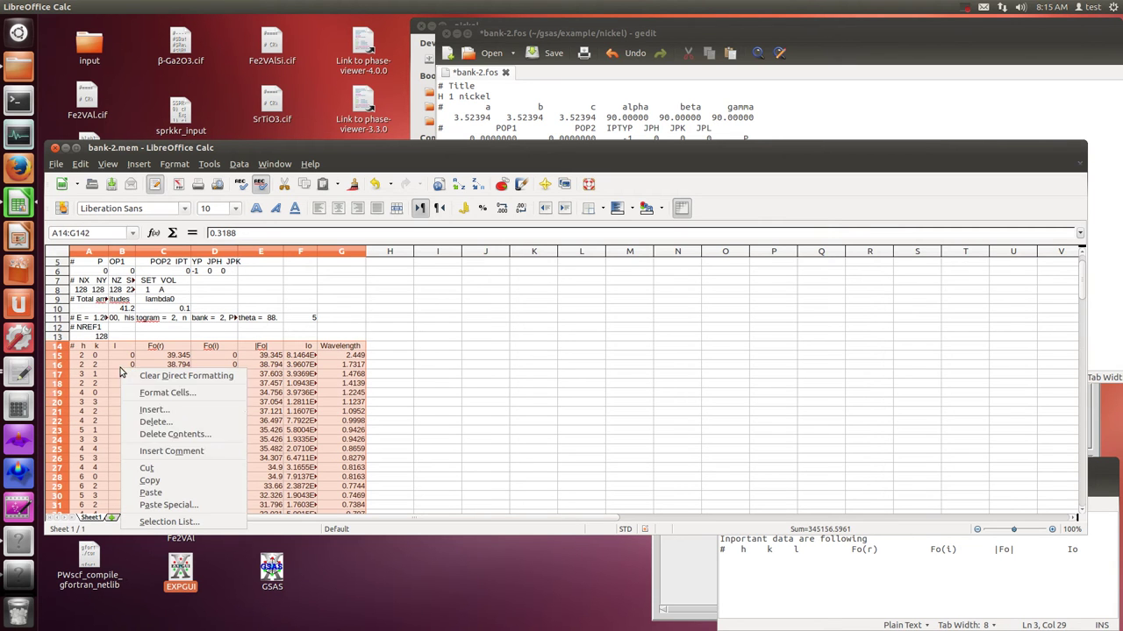
pyautogui.click(190, 479)
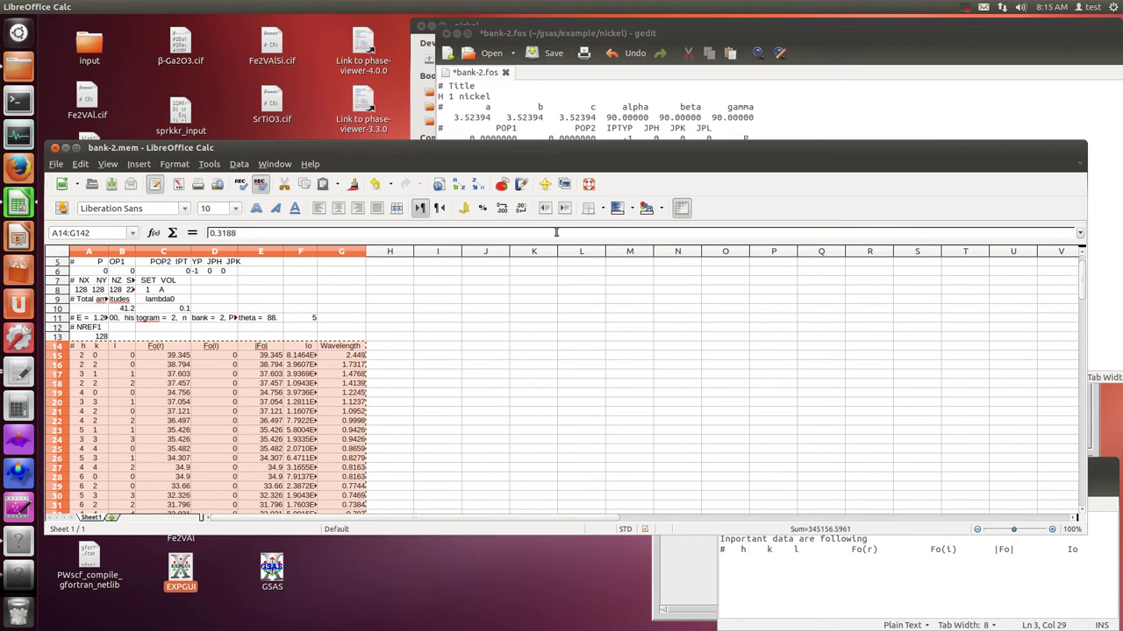
# Paste the copied reflection table into bank-2.fos in gedit, on the line below the NREF1 value 128.
pyautogui.click(621, 130)
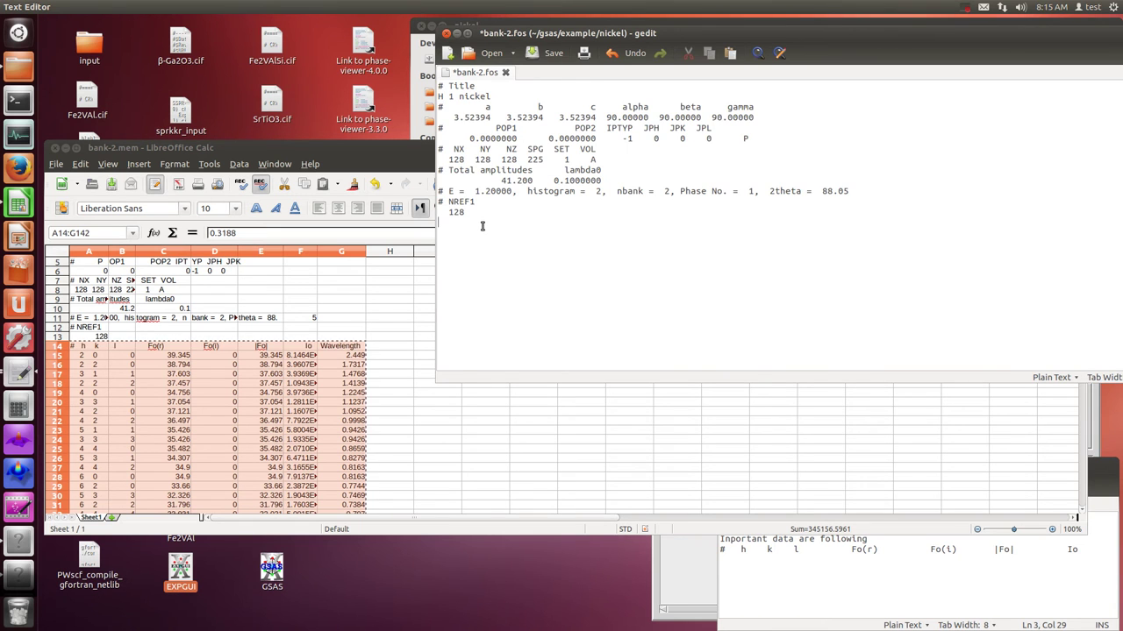
pyautogui.hotkey('ctrl', 'v')
pyautogui.scroll(20, 544, 255)
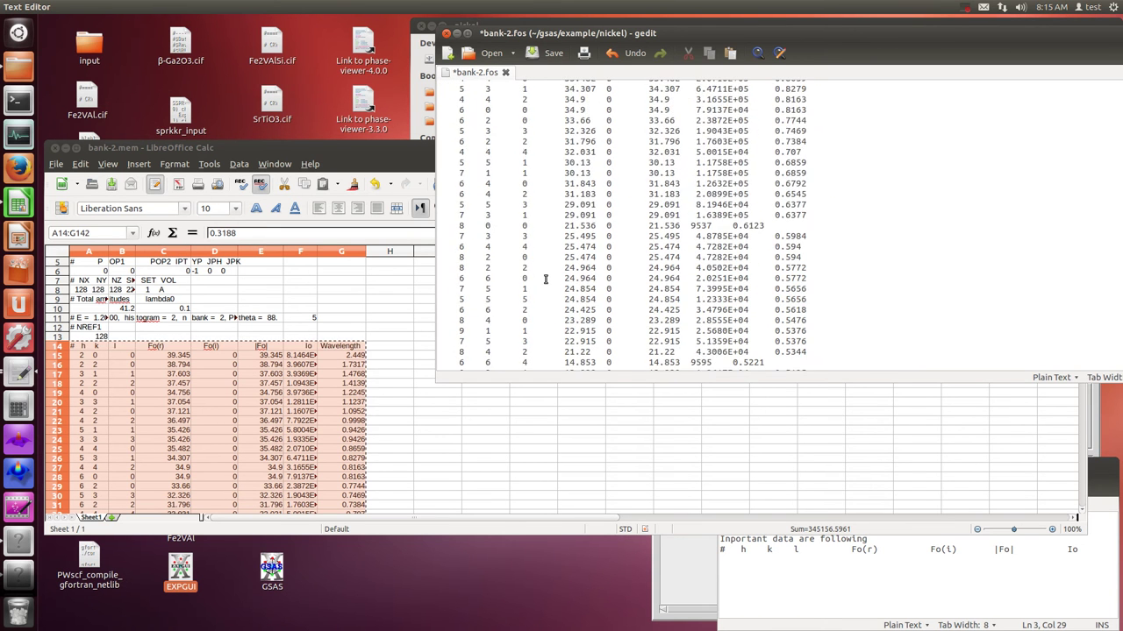
pyautogui.scroll(10, 545, 279)
# Replace all occurrences of the whitespace found between the h and k values throughout bank-2.fos.
pyautogui.moveTo(459, 233)
pyautogui.mouseDown()
pyautogui.moveTo(439, 232)
pyautogui.moveTo(475, 232)
pyautogui.mouseUp()
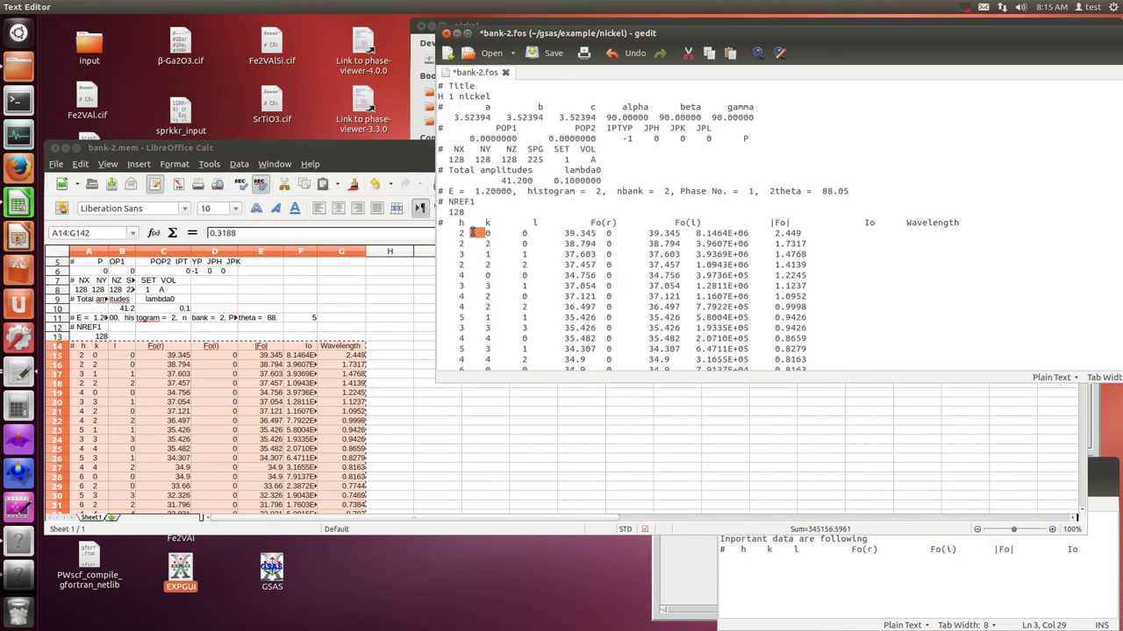
pyautogui.click(520, 100)
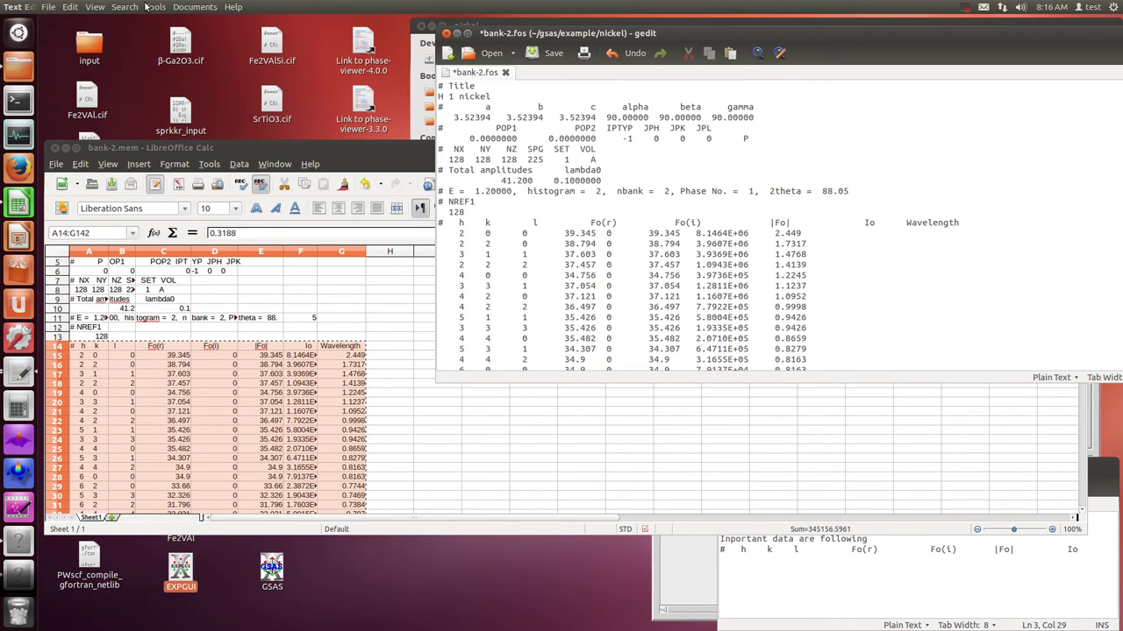
pyautogui.click(124, 6)
pyautogui.click(136, 69)
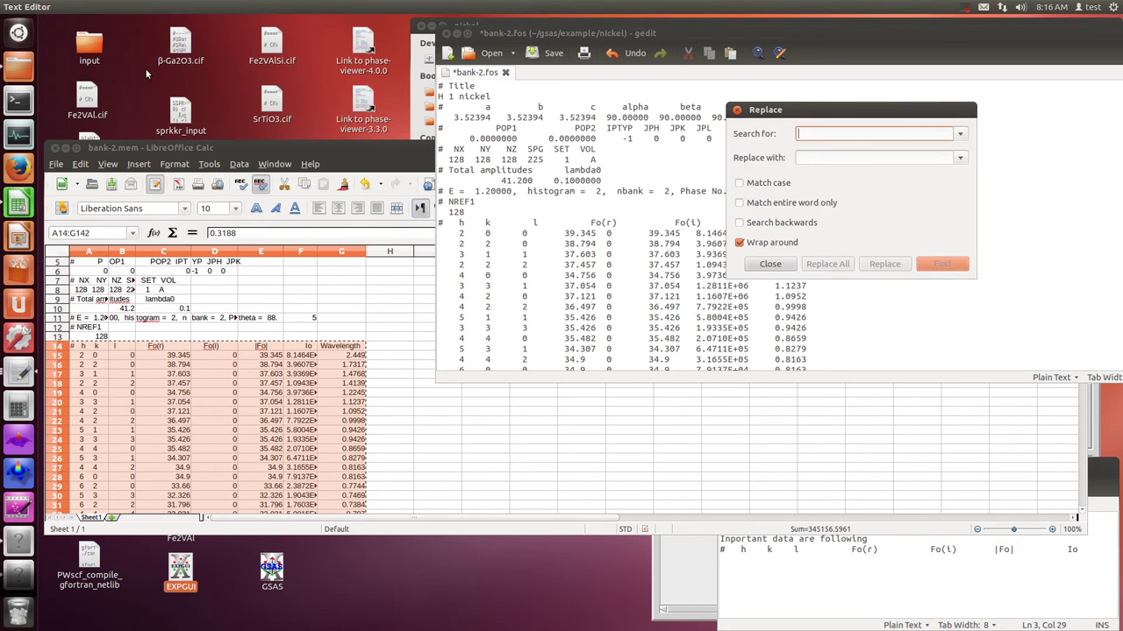
pyautogui.click(880, 158)
pyautogui.click(830, 264)
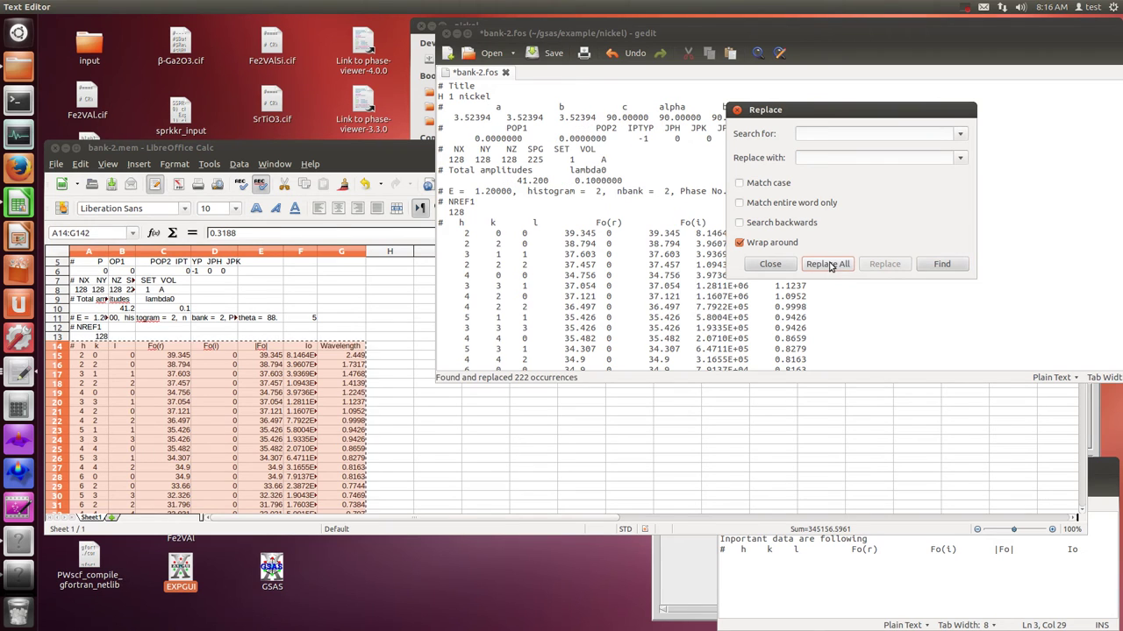
pyautogui.click(761, 266)
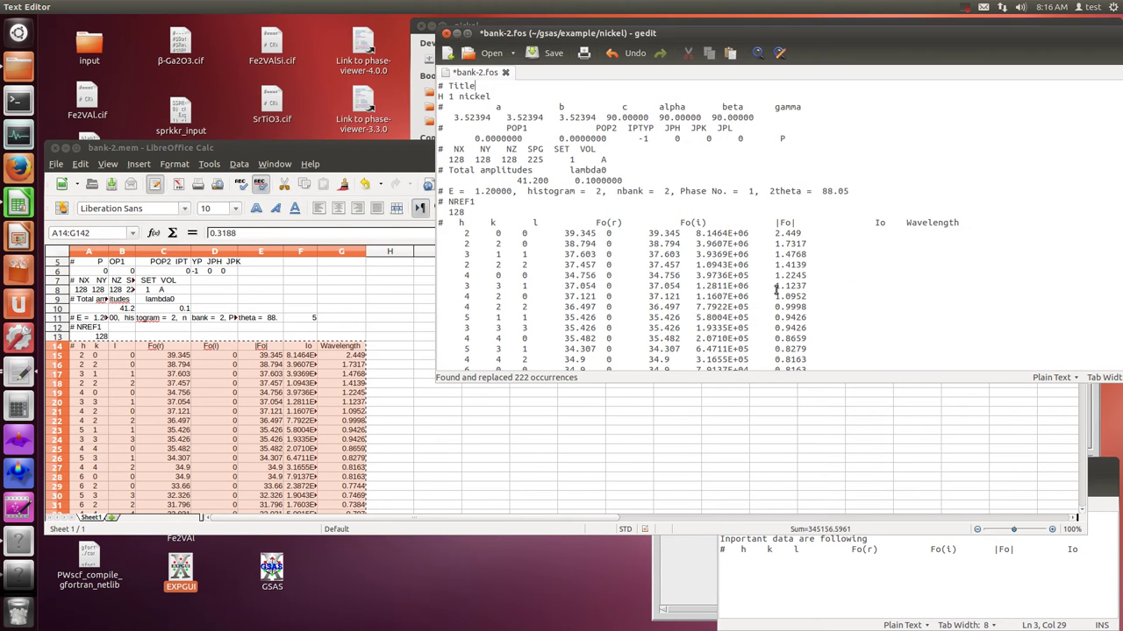
# Adjust the spacing in the table header so k, l, Fo(r) and Fo(i) stand above their columns.
pyautogui.click(457, 225)
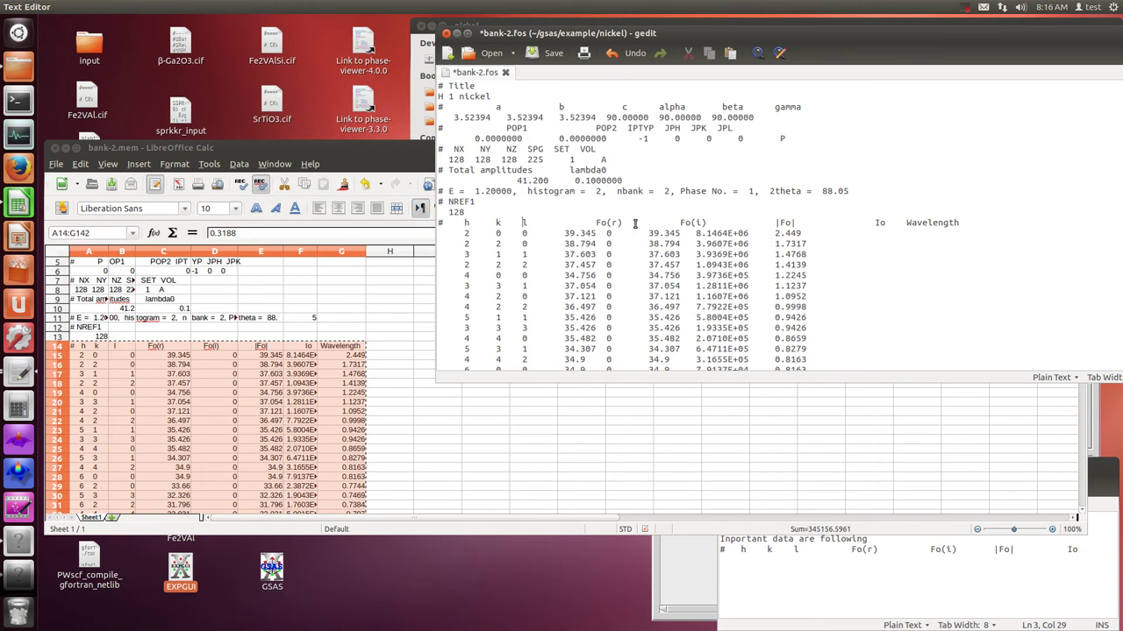
pyautogui.click(596, 225)
pyautogui.press('BackSpace')
pyautogui.press('BackSpace')
pyautogui.press('BackSpace')
pyautogui.press('BackSpace')
pyautogui.press('BackSpace')
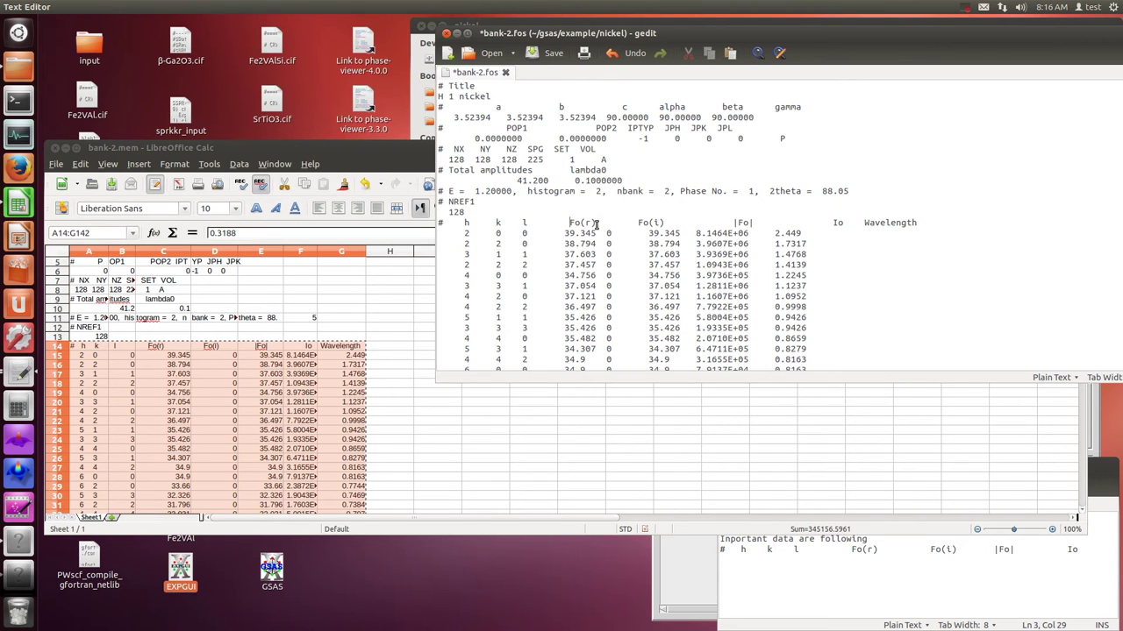
pyautogui.press('BackSpace')
pyautogui.press('BackSpace')
pyautogui.press('BackSpace')
pyautogui.press('BackSpace')
pyautogui.press('BackSpace')
pyautogui.press('BackSpace')
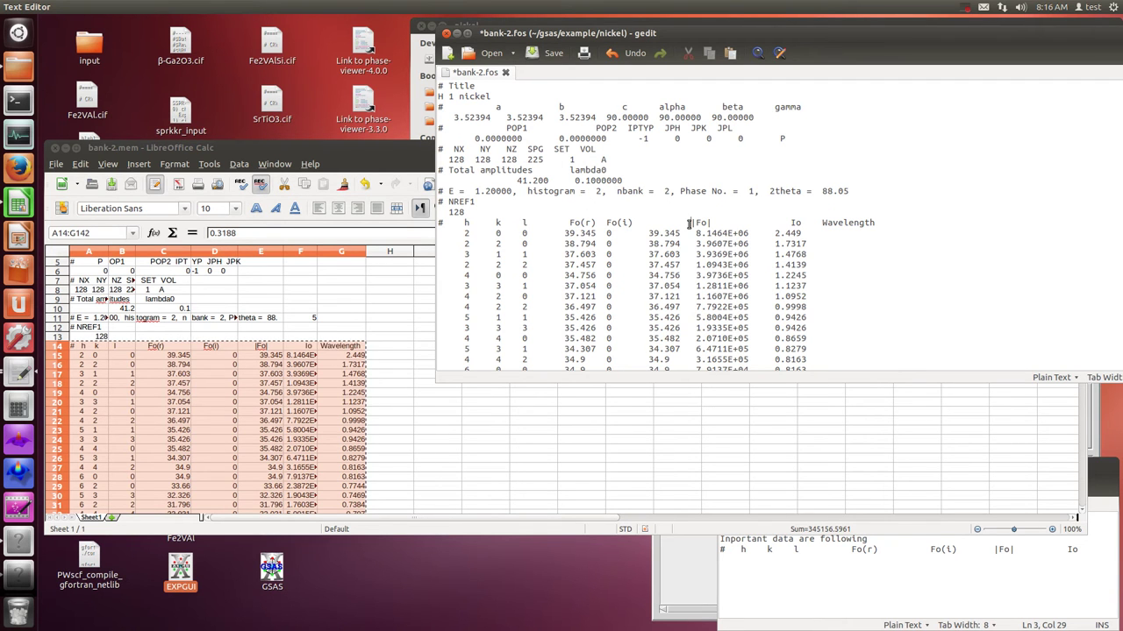
# Check the spreadsheet's columns and remove header spacing in bank-2.fos so |Fo| stands above its values.
pyautogui.click(311, 374)
pyautogui.scroll(-14, 311, 373)
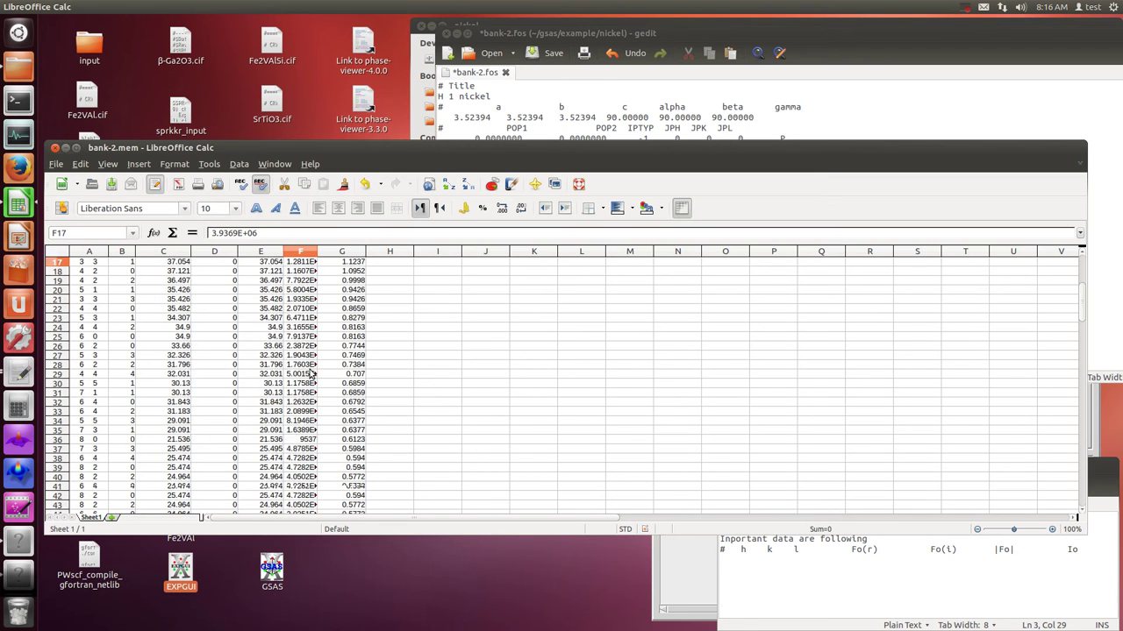
pyautogui.scroll(-5, 311, 374)
pyautogui.scroll(20, 311, 374)
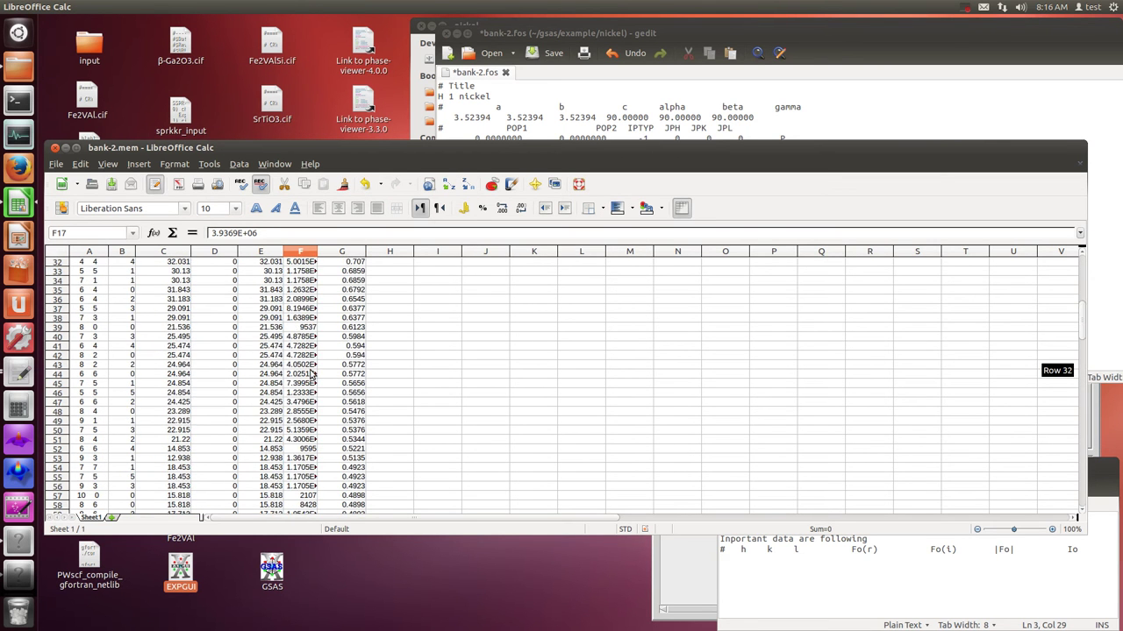
pyautogui.click(809, 85)
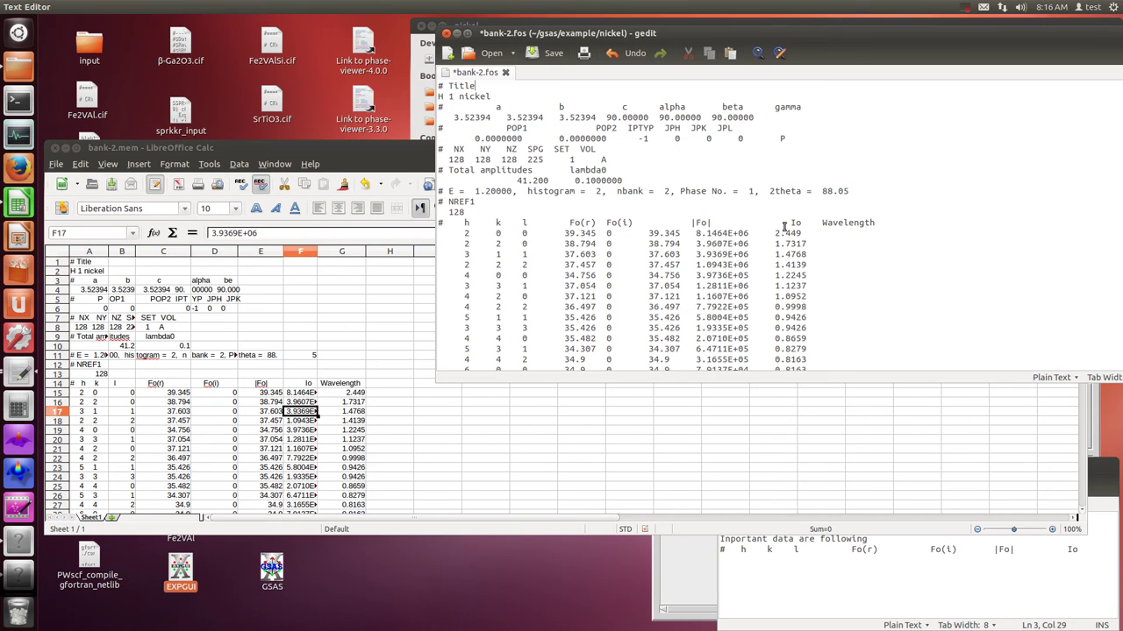
pyautogui.press('BackSpace')
pyautogui.press('BackSpace')
pyautogui.press('BackSpace')
pyautogui.press('BackSpace')
pyautogui.press('BackSpace')
pyautogui.press('BackSpace')
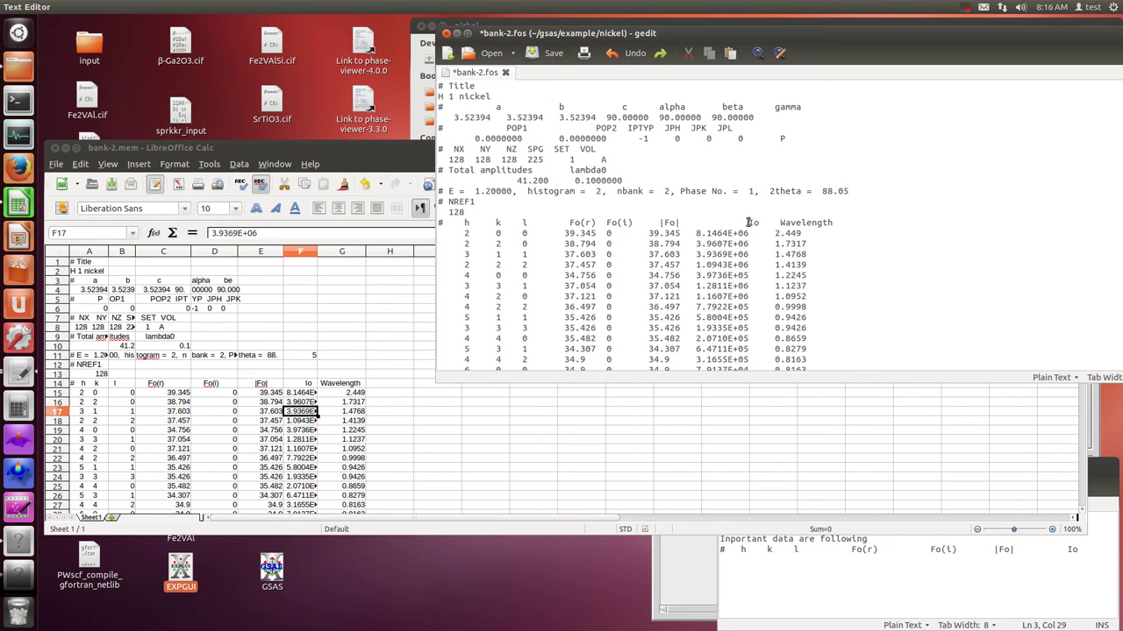
# Align the Io and Wavelength header labels with their columns, restoring the deleted "o" in Io.
pyautogui.press('BackSpace')
pyautogui.press('BackSpace')
pyautogui.press('BackSpace')
pyautogui.press('Delete')
pyautogui.press('Delete')
pyautogui.press('Delete')
pyautogui.press('Delete')
pyautogui.press('Delete')
pyautogui.press('Delete')
pyautogui.press('Delete')
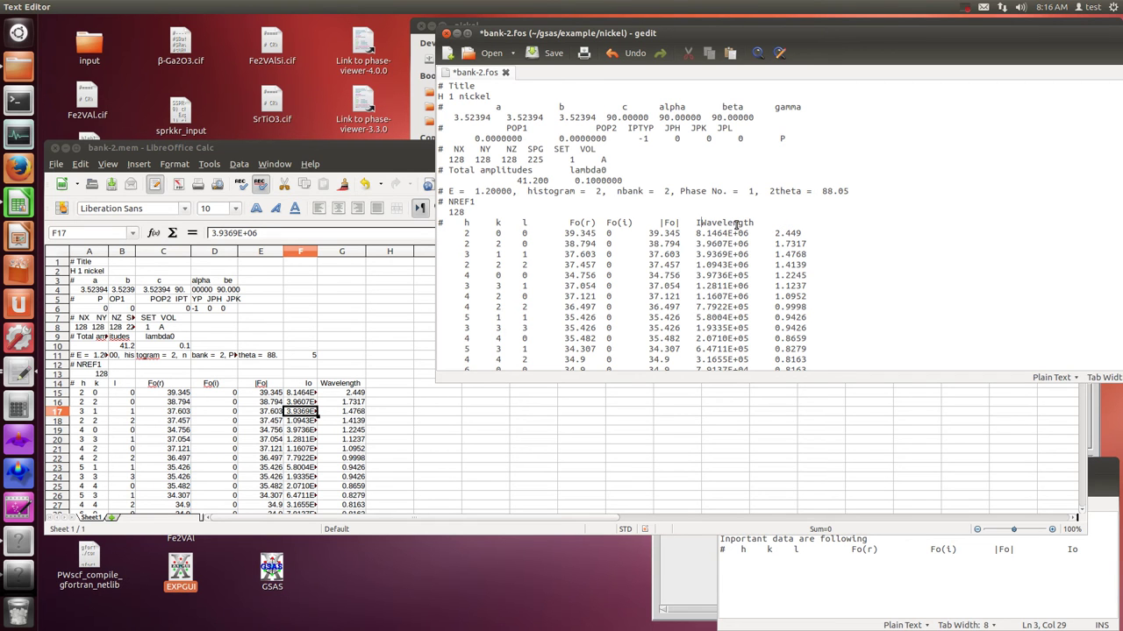
pyautogui.write('o')
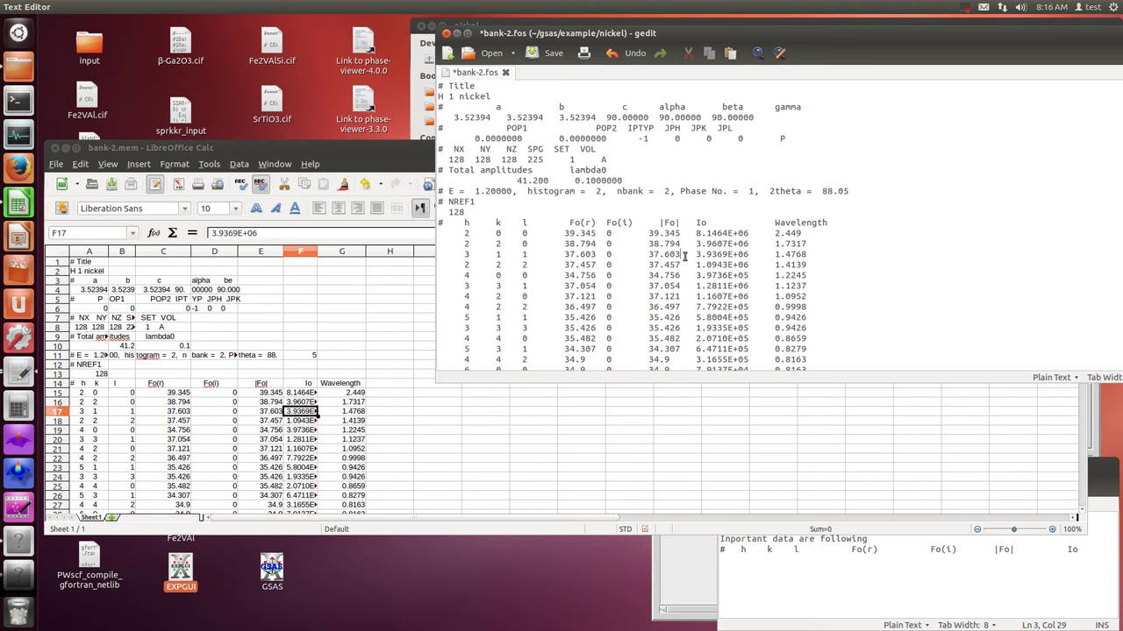
# Close bank-2.fos without saving and discard the modified bank-2.mem spreadsheet.
pyautogui.scroll(-12, 684, 256)
pyautogui.scroll(12, 684, 256)
pyautogui.moveTo(562, 39); pyautogui.dragTo(401, 120)
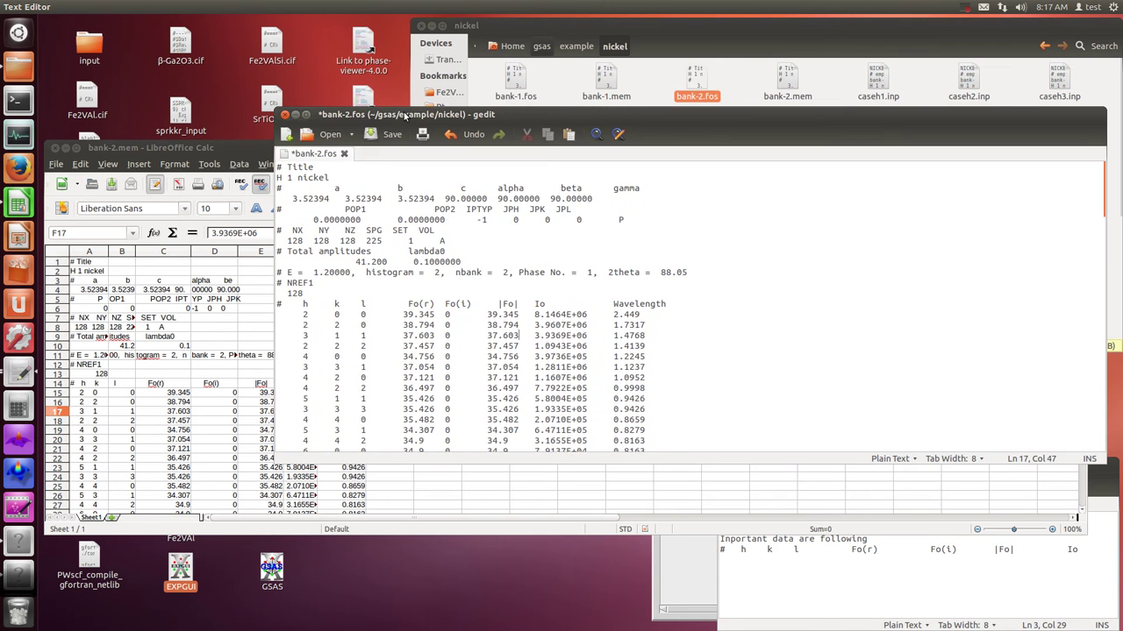
pyautogui.click(284, 115)
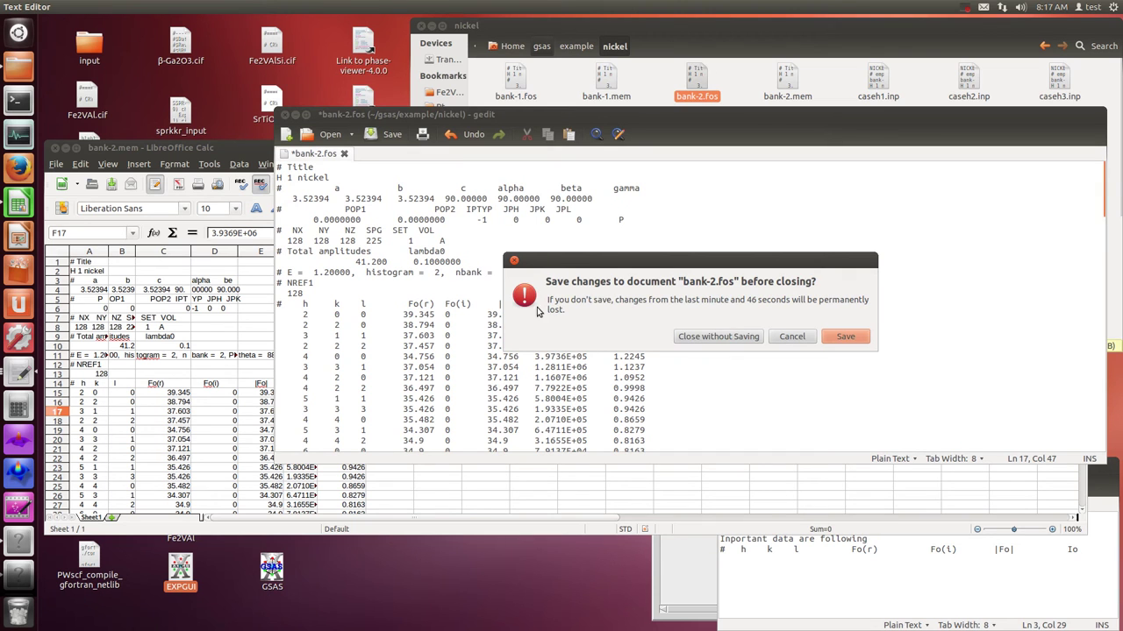
pyautogui.click(718, 337)
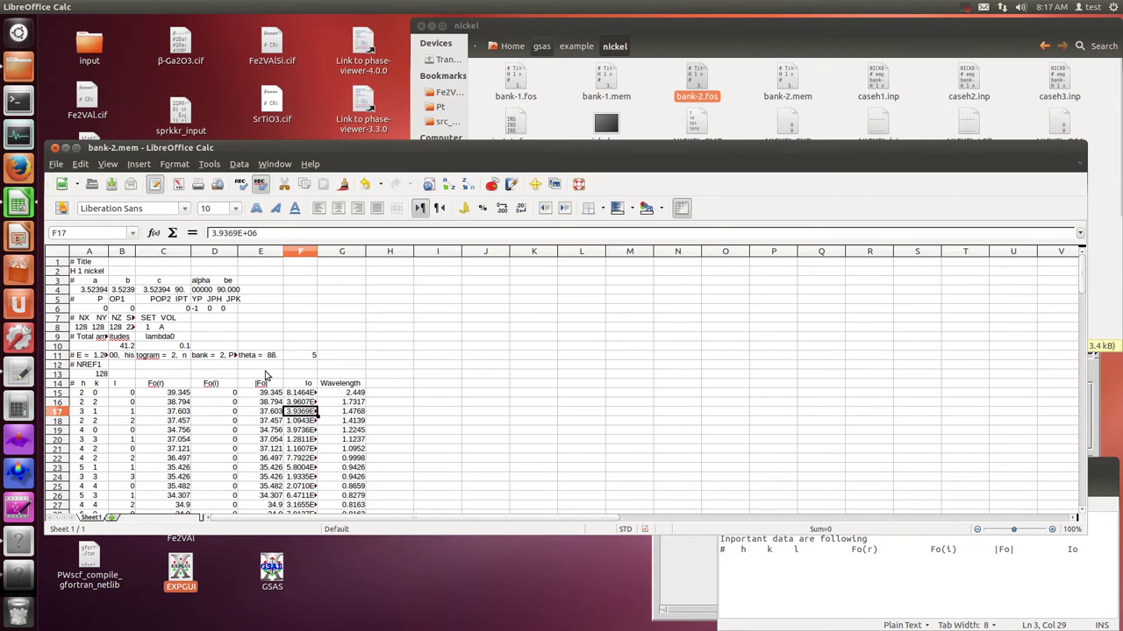
pyautogui.click(54, 147)
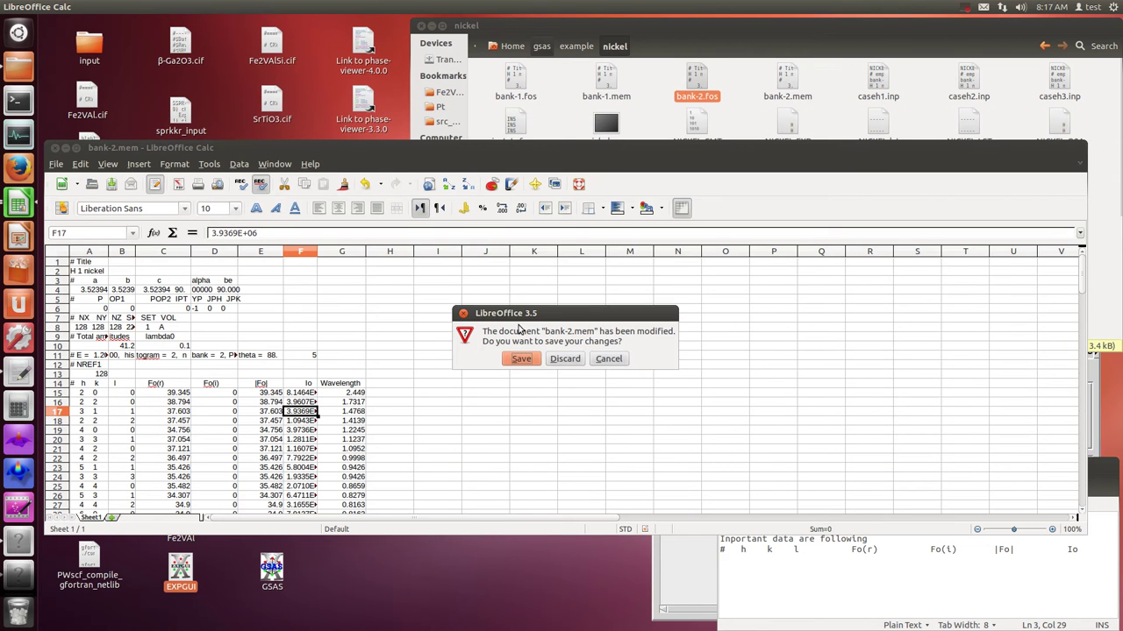
pyautogui.click(581, 364)
# Start a new LibreOffice Calc spreadsheet and import bank-2.fos as fixed-width text, with column breaks only around the sigma(|Fo|) column.
pyautogui.click(17, 204)
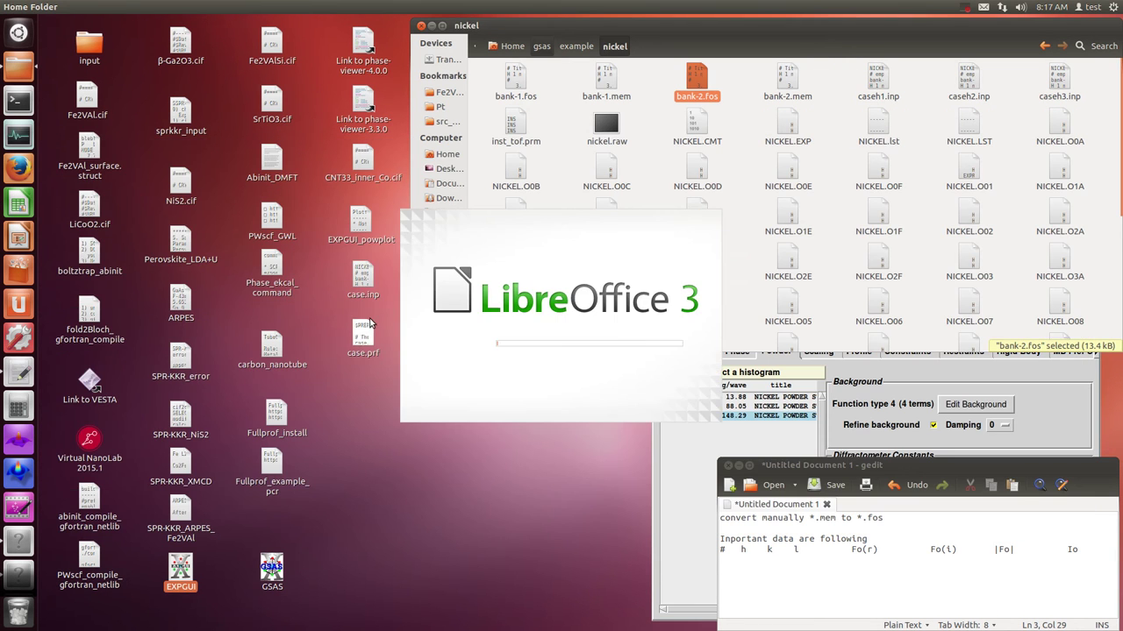
pyautogui.moveTo(696, 77); pyautogui.dragTo(412, 323)
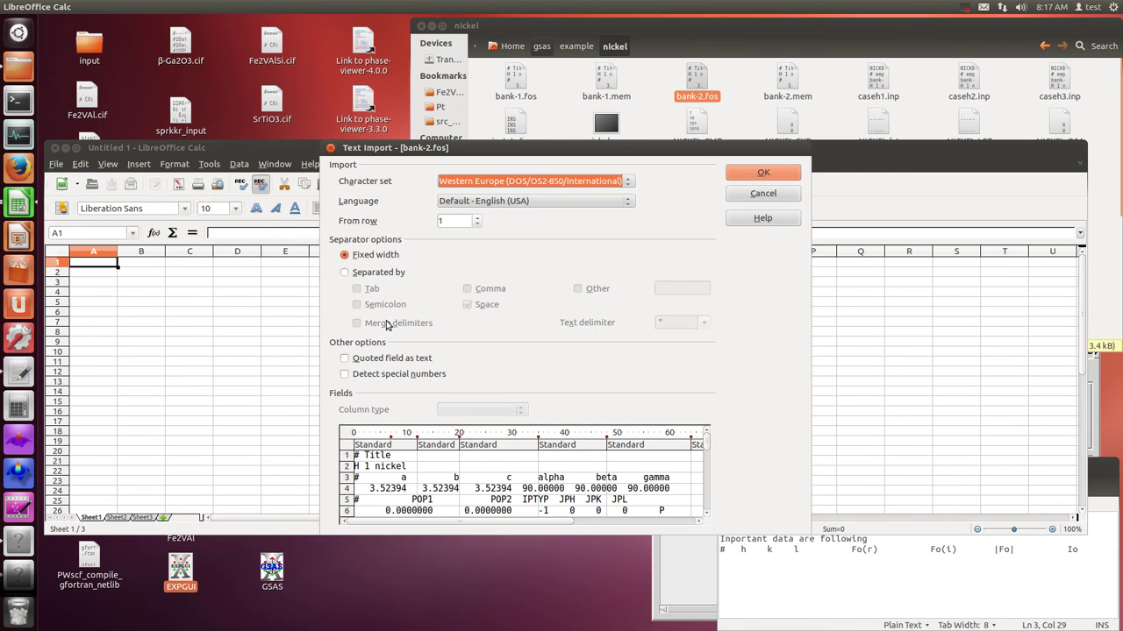
pyautogui.click(412, 432)
pyautogui.moveTo(412, 433); pyautogui.dragTo(710, 471)
pyautogui.moveTo(501, 521); pyautogui.dragTo(624, 523)
pyautogui.click(579, 441)
pyautogui.click(571, 433)
pyautogui.click(570, 433)
pyautogui.click(632, 433)
pyautogui.click(480, 449)
pyautogui.click(534, 447)
pyautogui.click(509, 449)
pyautogui.click(763, 174)
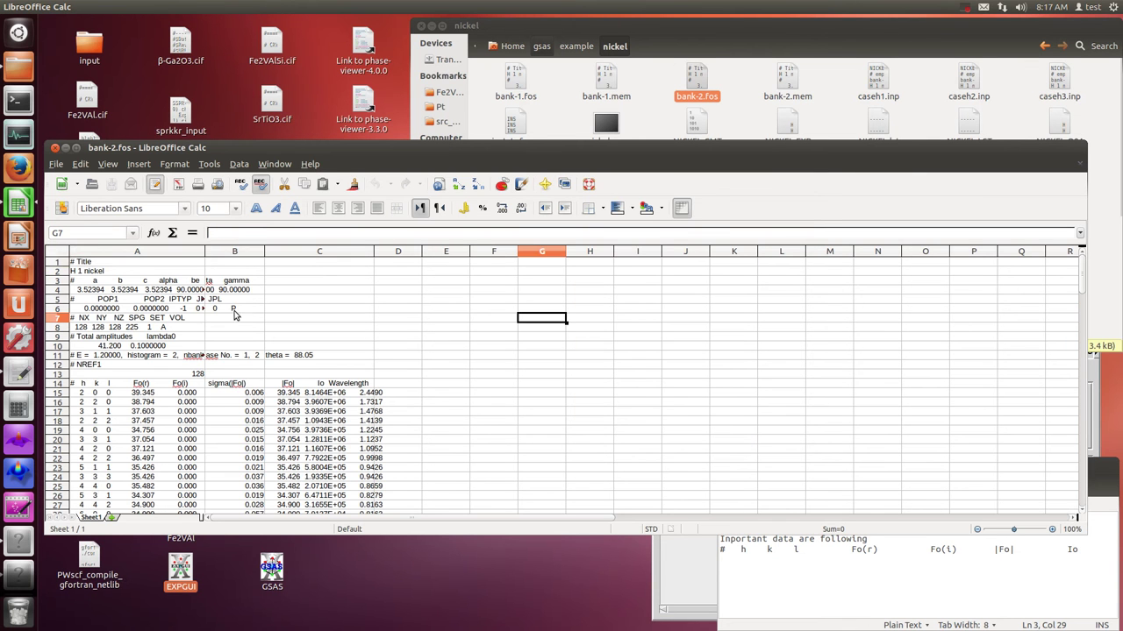
# Delete the sigma(|Fo|) column from the bank-2.fos spreadsheet.
pyautogui.click(234, 254)
pyautogui.rightClick(235, 254)
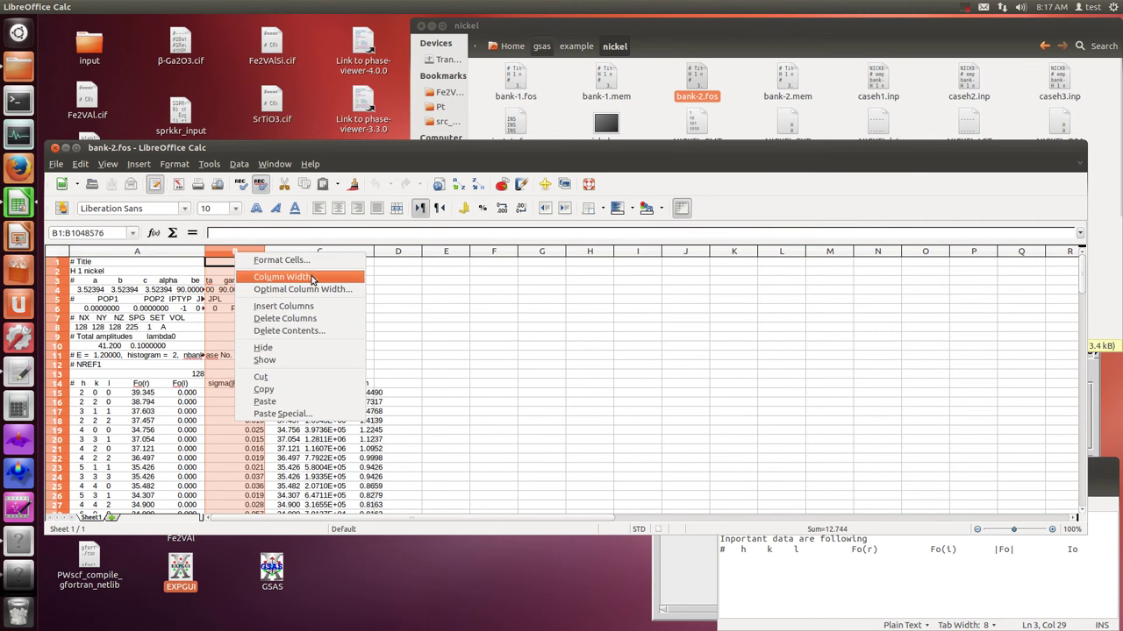
pyautogui.click(285, 317)
pyautogui.click(369, 355)
# Copy the reflection table A14:B142, from the h k l header row to the last reflection.
pyautogui.scroll(-2, 367, 360)
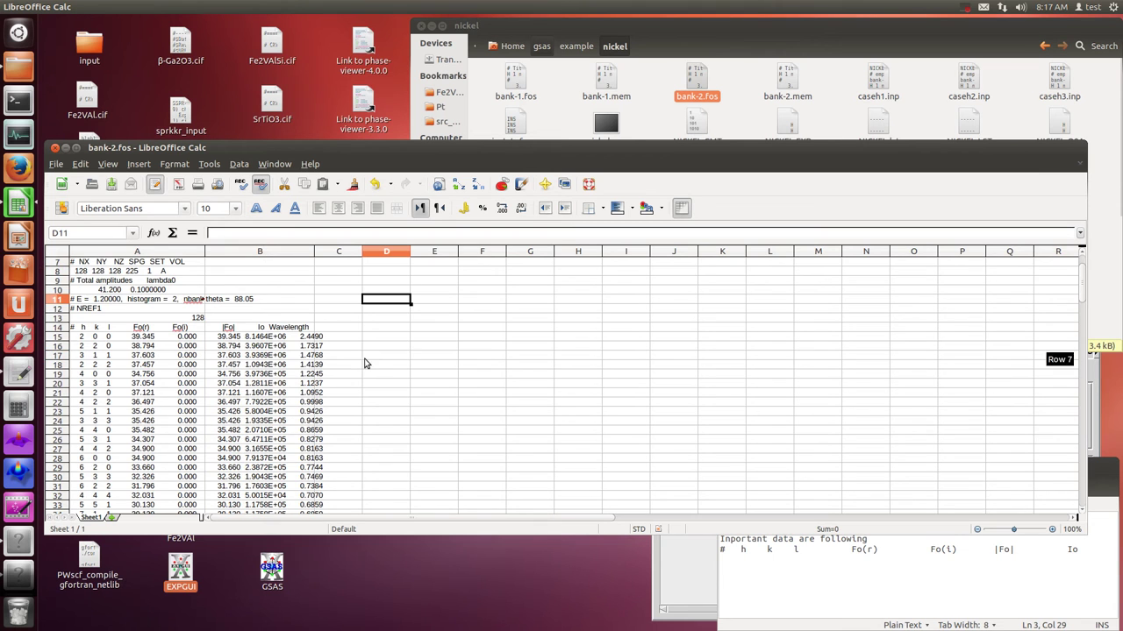
pyautogui.scroll(-20, 293, 412)
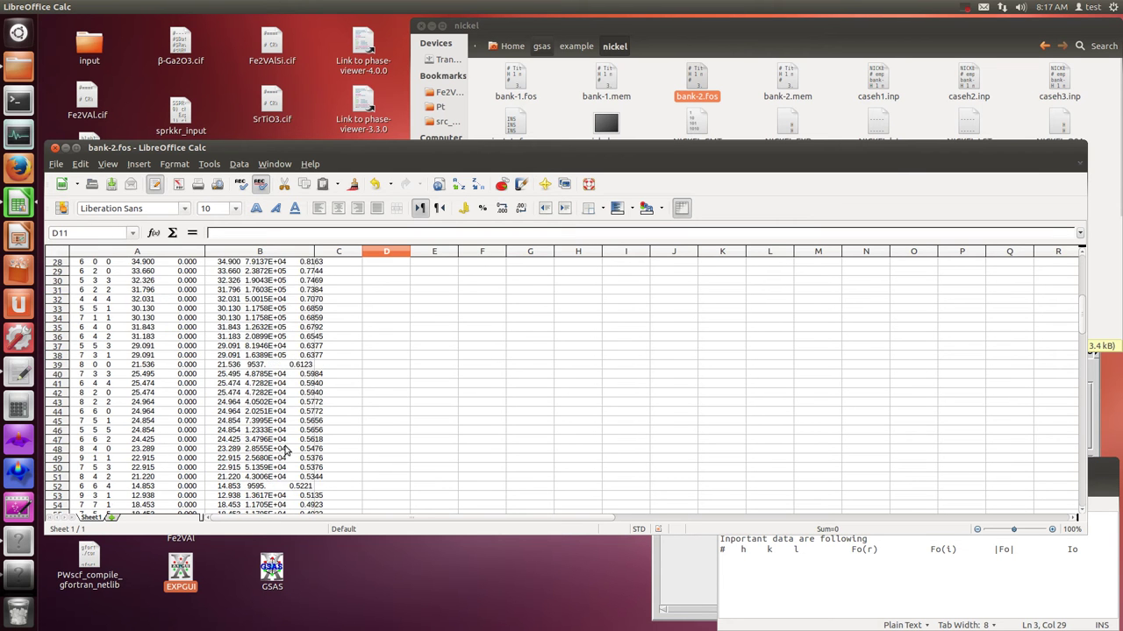
pyautogui.scroll(-16, 145, 447)
pyautogui.scroll(3, 230, 456)
pyautogui.click(241, 349)
pyautogui.moveTo(241, 351); pyautogui.dragTo(58, 384)
pyautogui.rightClick(58, 384)
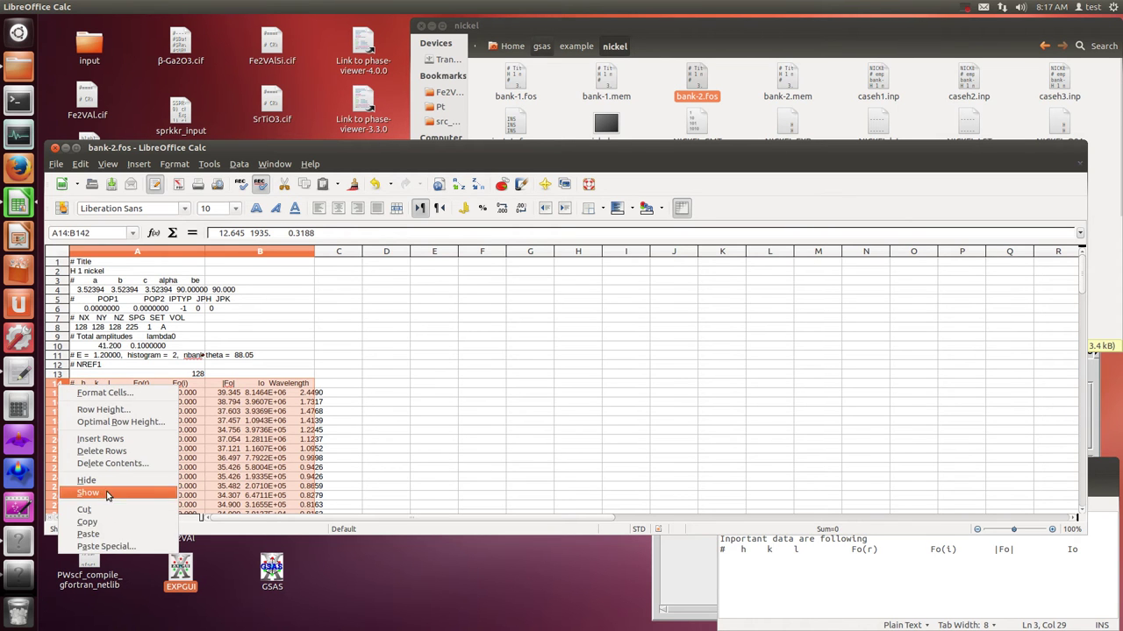
pyautogui.click(87, 522)
# Open bank-2.fos in the text editor, replace its reflection table from the h k l header line down with the copied one, and save.
pyautogui.click(719, 105)
pyautogui.doubleClick(720, 105)
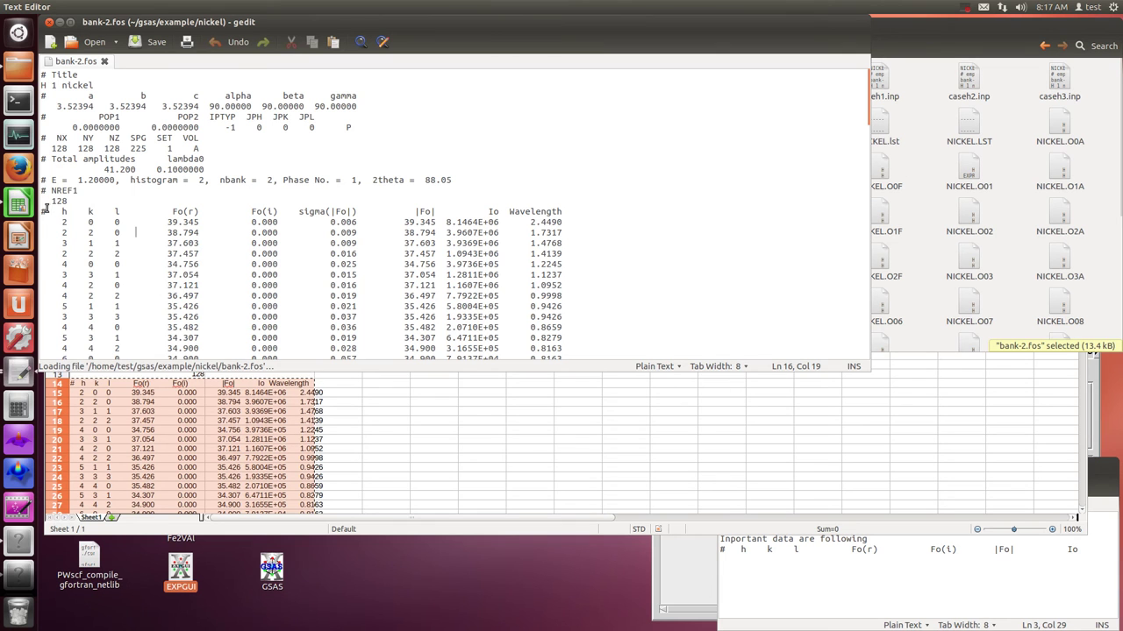
pyautogui.moveTo(39, 210); pyautogui.dragTo(563, 585)
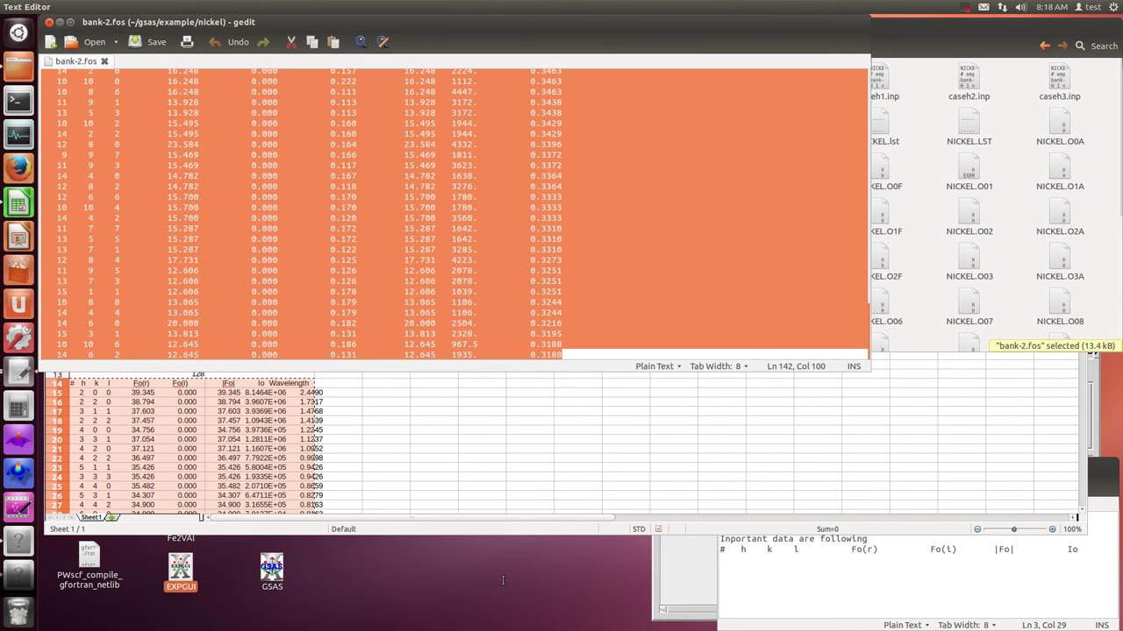
pyautogui.press('Delete')
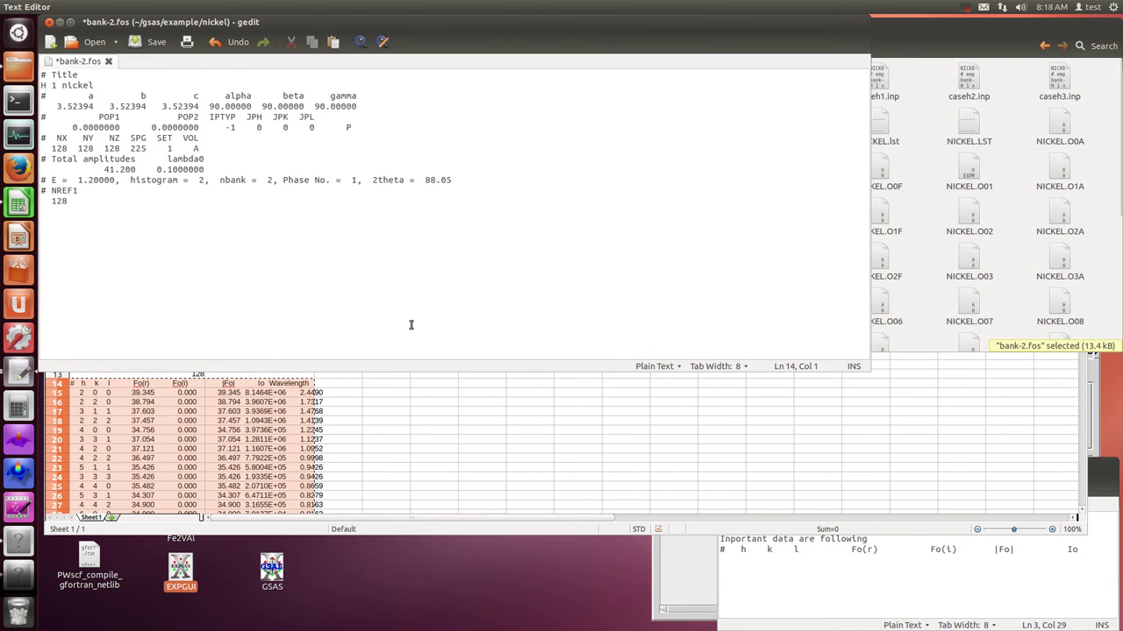
pyautogui.hotkey('ctrl', 'v')
pyautogui.scroll(5, 385, 193)
pyautogui.scroll(10, 384, 195)
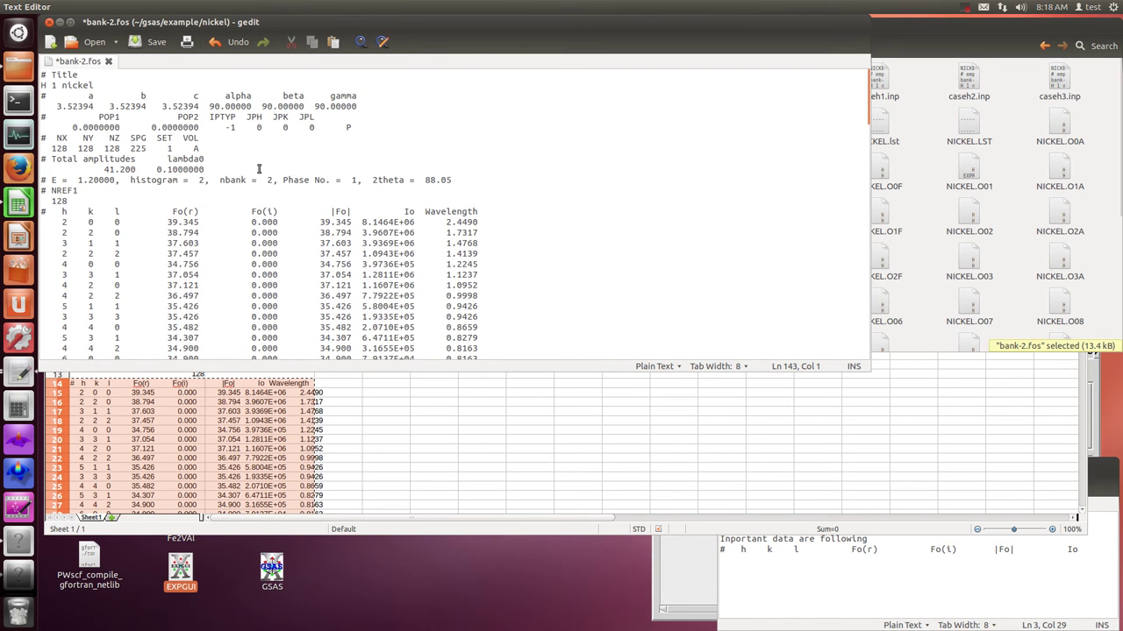
pyautogui.moveTo(314, 25); pyautogui.dragTo(420, 60)
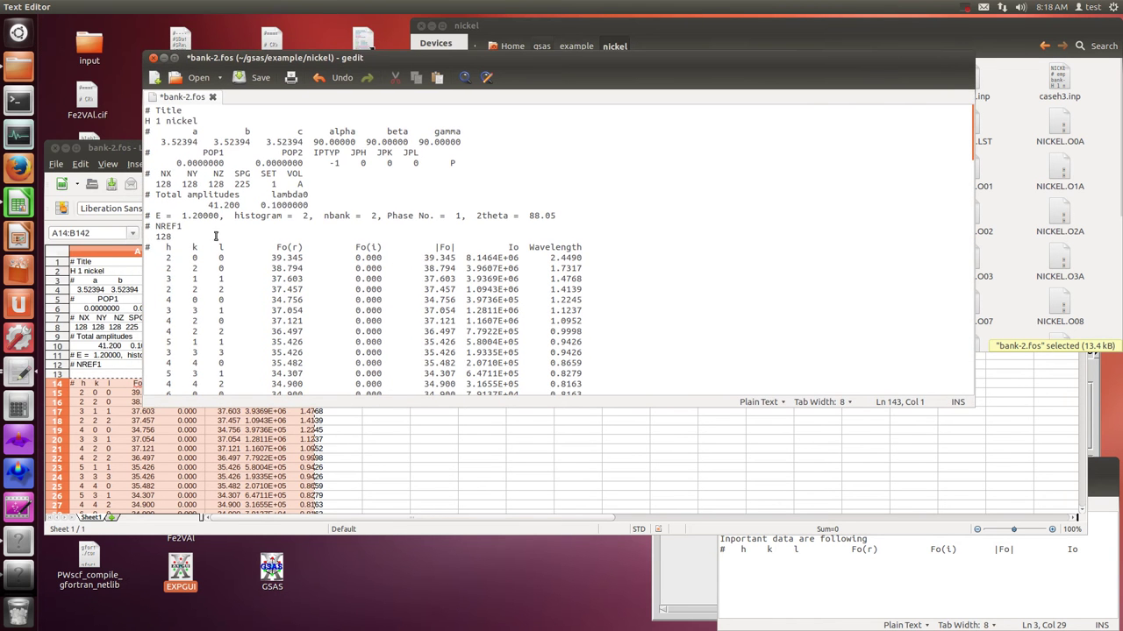
pyautogui.click(252, 77)
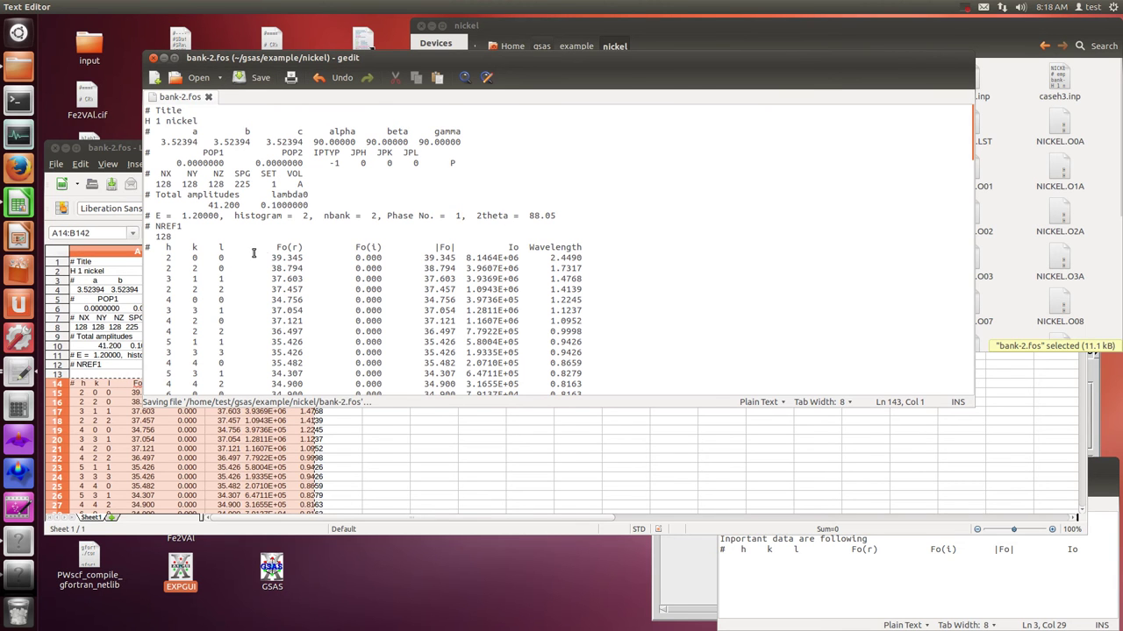
# Check the gaps between the columns in the first reflection line of bank-2.fos against the spreadsheet.
pyautogui.moveTo(274, 257); pyautogui.dragTo(222, 257)
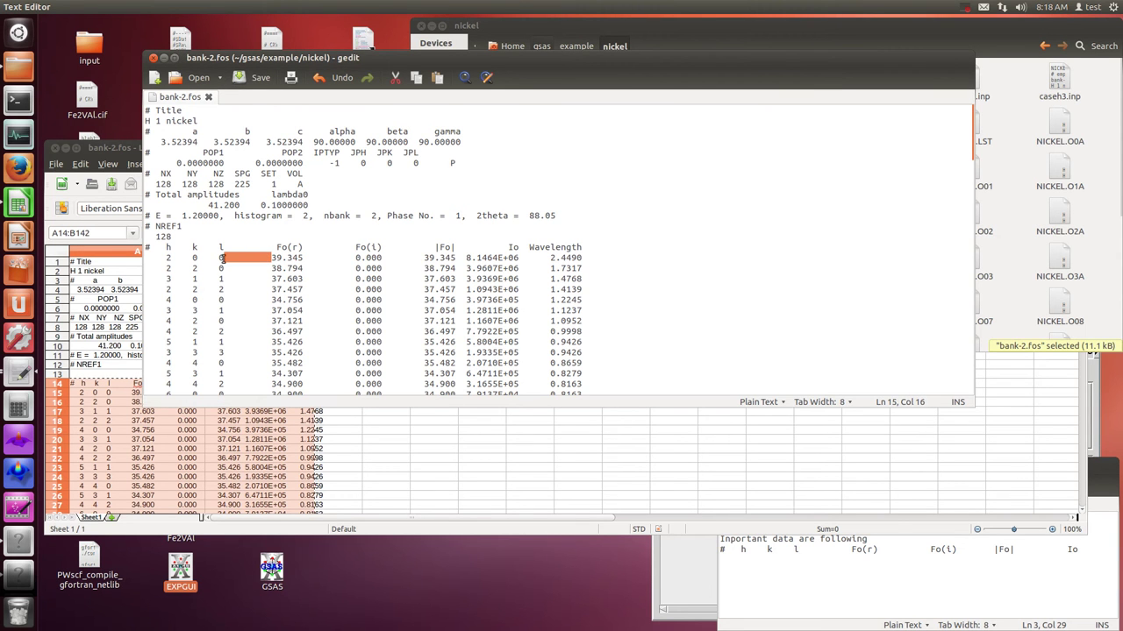
pyautogui.click(220, 257)
pyautogui.moveTo(421, 257); pyautogui.dragTo(390, 257)
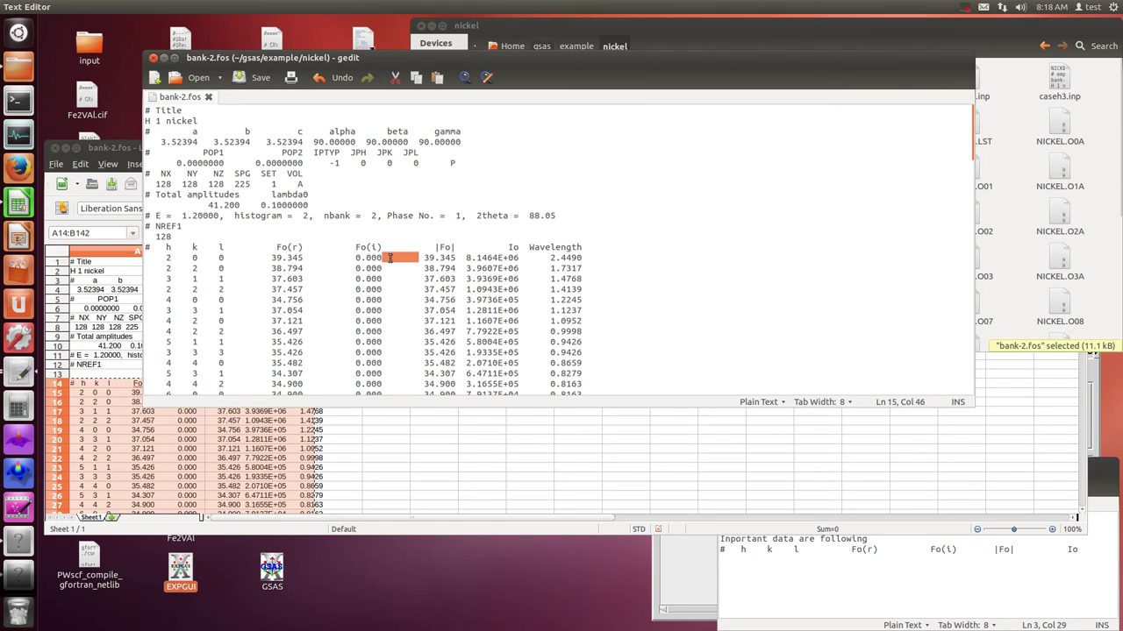
pyautogui.click(259, 468)
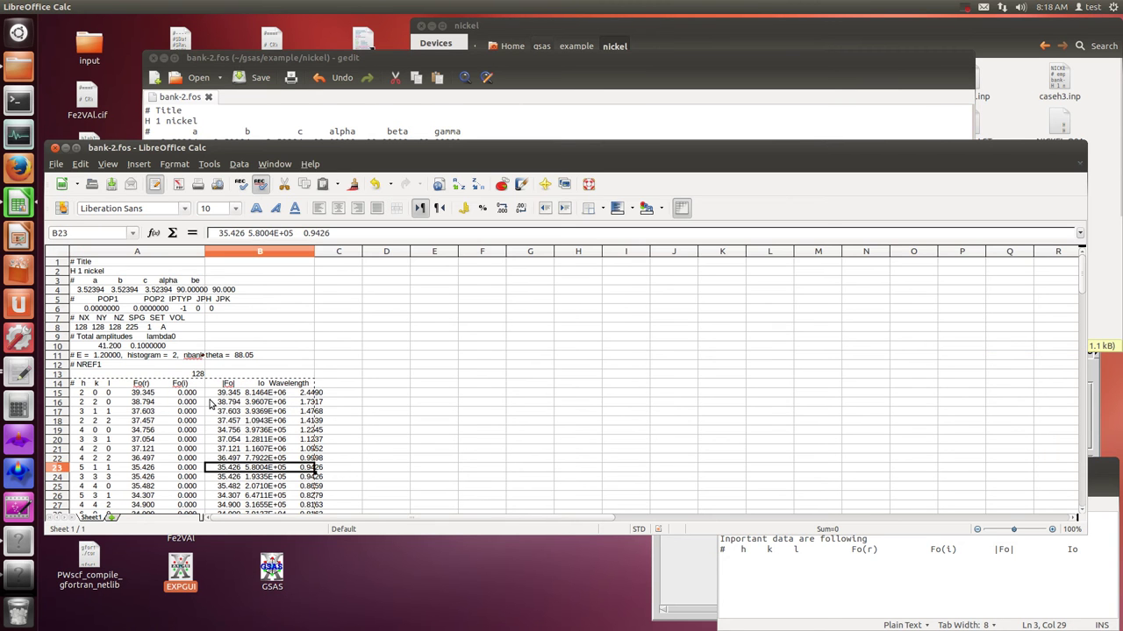
pyautogui.click(445, 101)
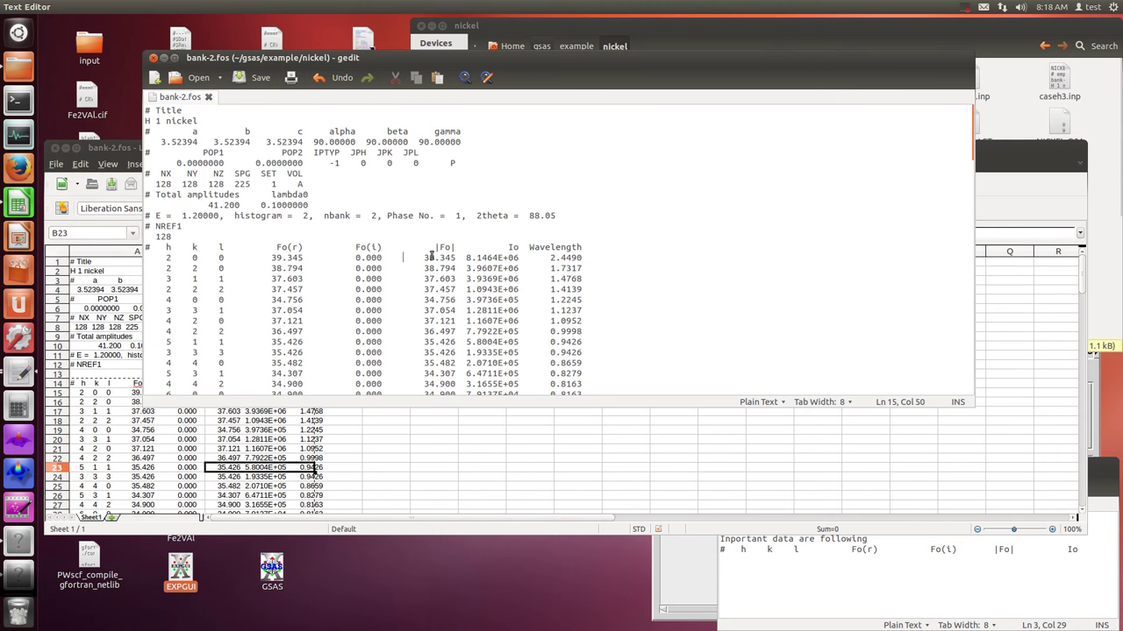
# Remove the tab before the |Fo| column throughout the bank-2.fos reflection table by replacing all occurrences with nothing, and save.
pyautogui.moveTo(435, 250); pyautogui.dragTo(393, 247)
pyautogui.click(405, 257)
pyautogui.click(387, 250)
pyautogui.click(388, 248)
pyautogui.click(340, 111)
pyautogui.click(123, 7)
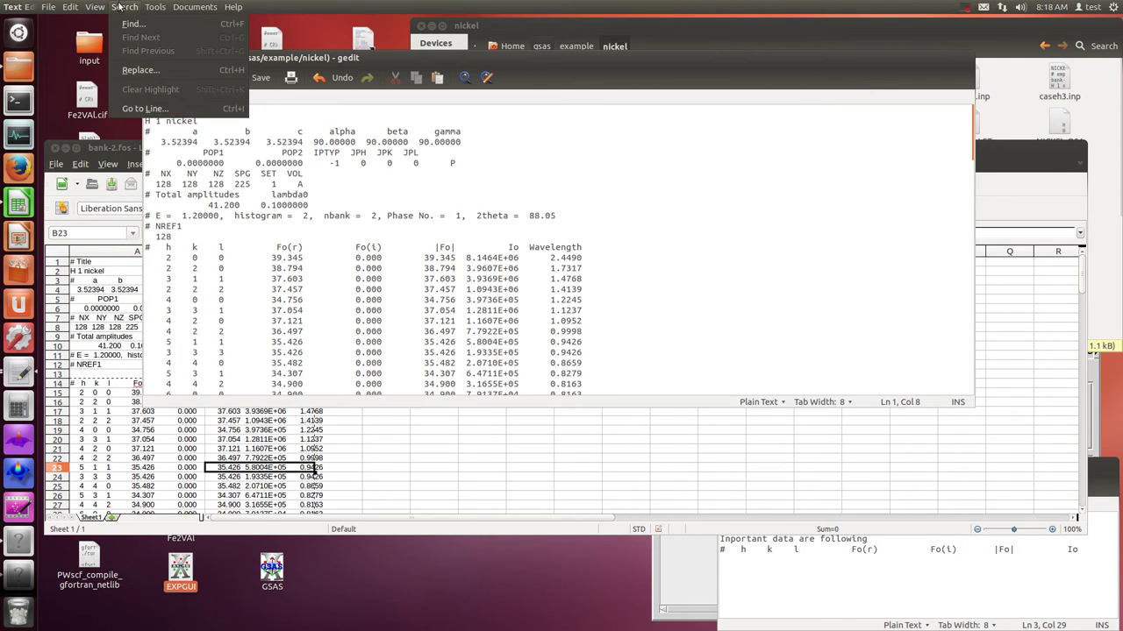
pyautogui.click(138, 70)
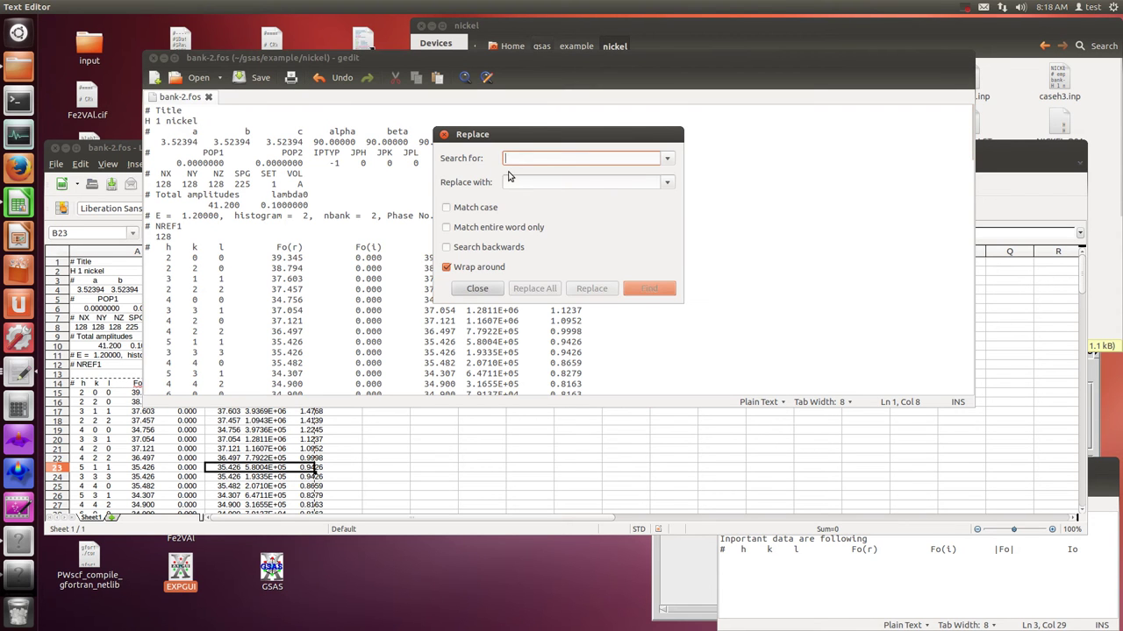
pyautogui.click(535, 289)
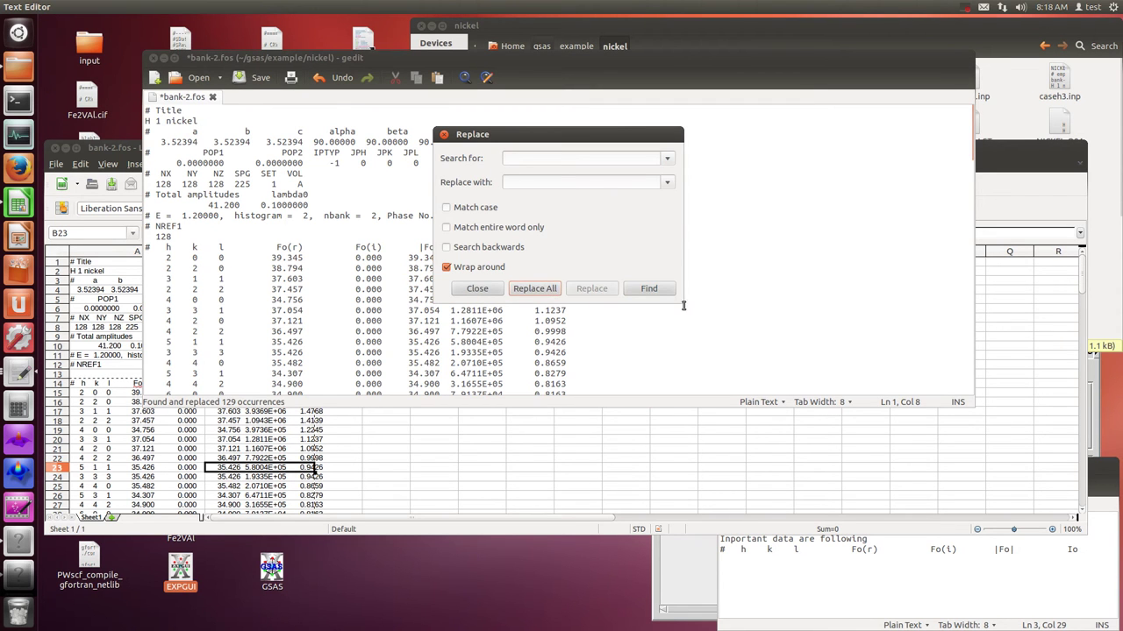
pyautogui.click(476, 289)
pyautogui.click(325, 230)
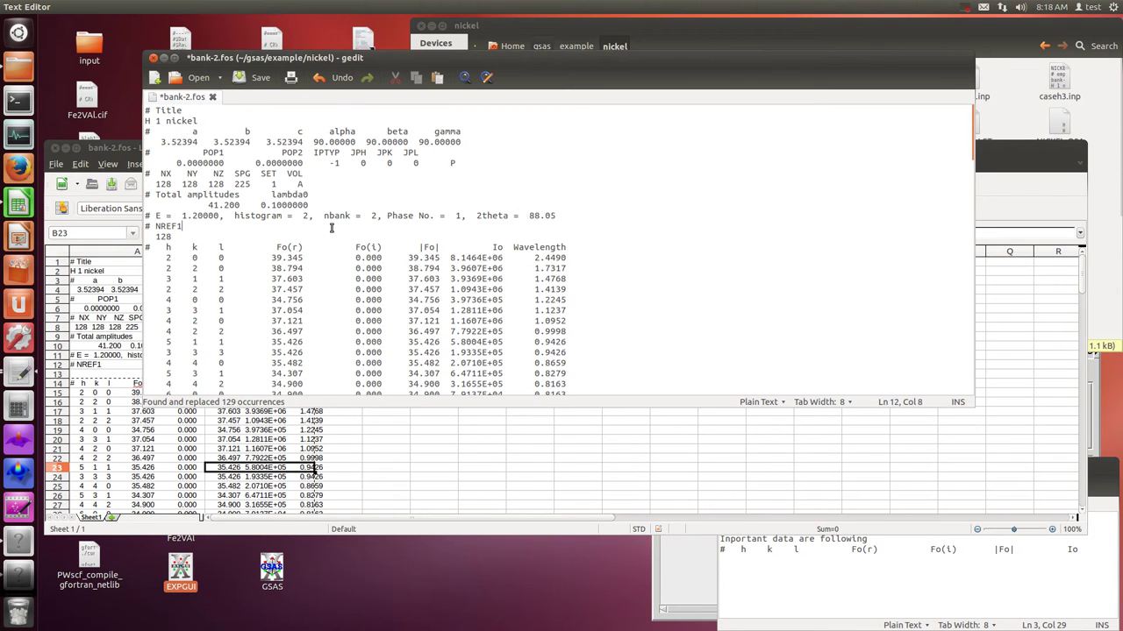
pyautogui.click(261, 78)
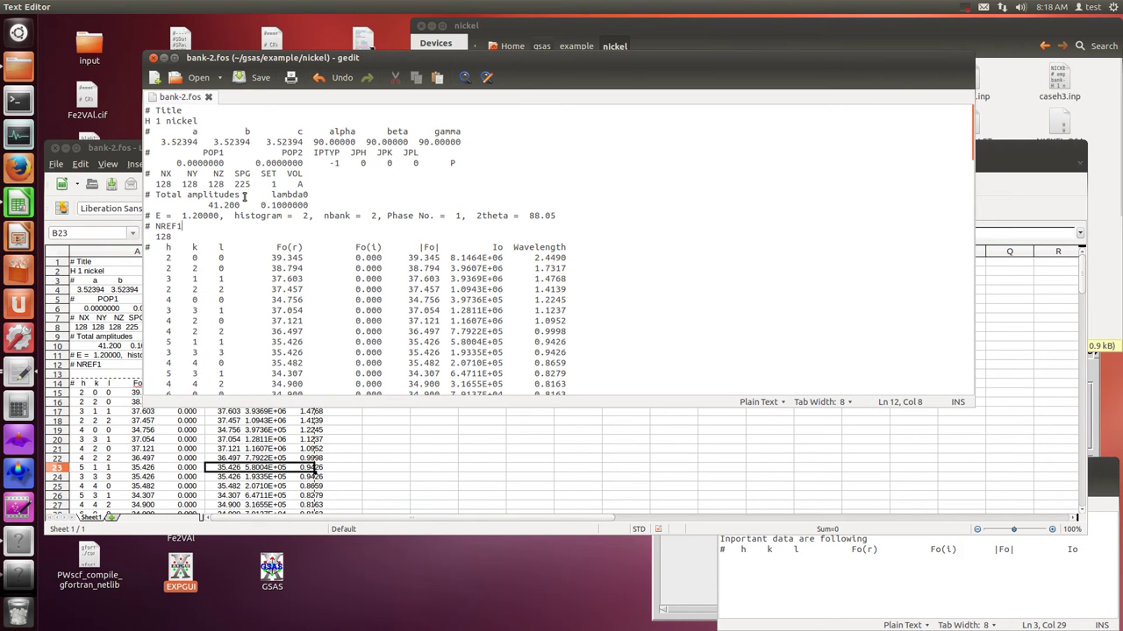
# Replace the Total amplitudes and lambda0 lines in bank-2.fos with the s and Total positive/negative lines copied from bank-1.fos, and save.
pyautogui.click(657, 44)
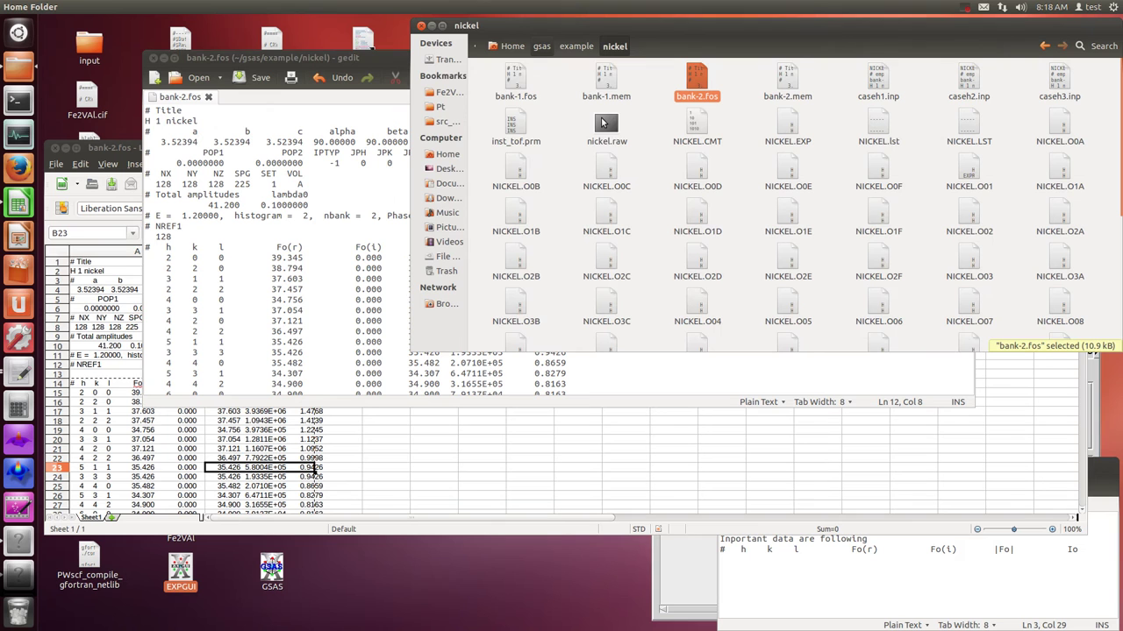
pyautogui.doubleClick(516, 83)
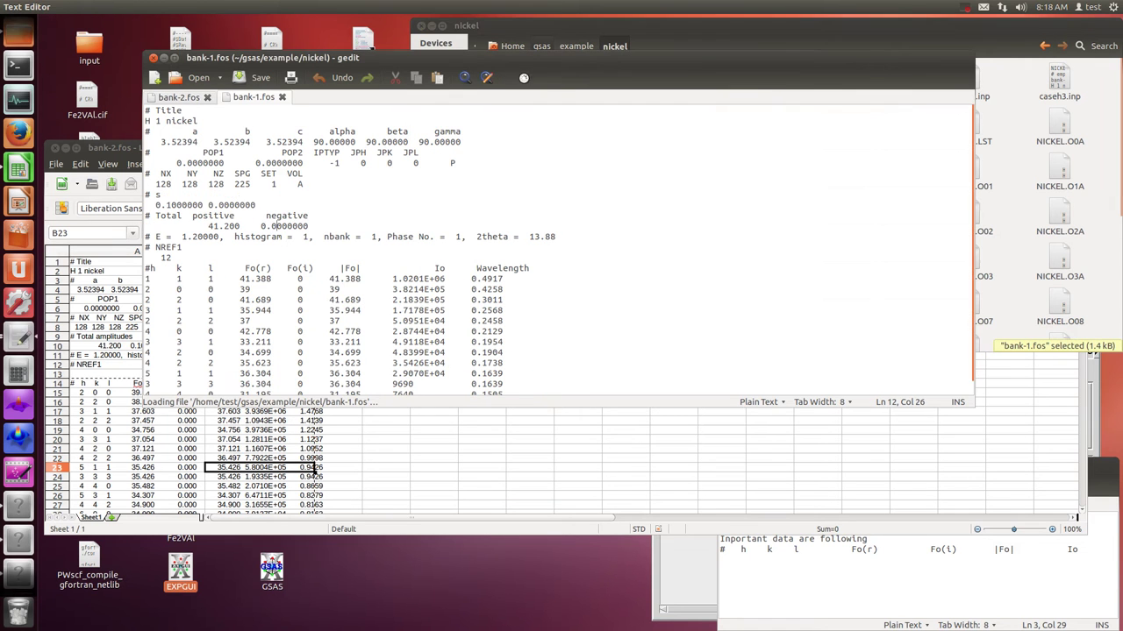
pyautogui.moveTo(309, 226); pyautogui.dragTo(162, 209)
pyautogui.click(174, 97)
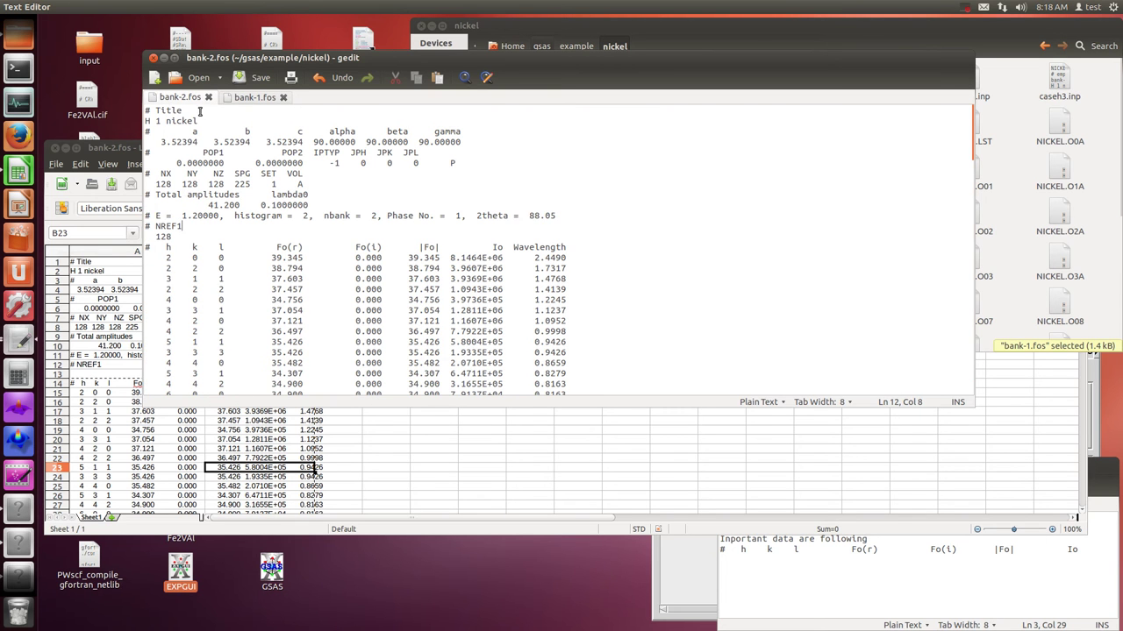
pyautogui.moveTo(317, 205); pyautogui.dragTo(146, 194)
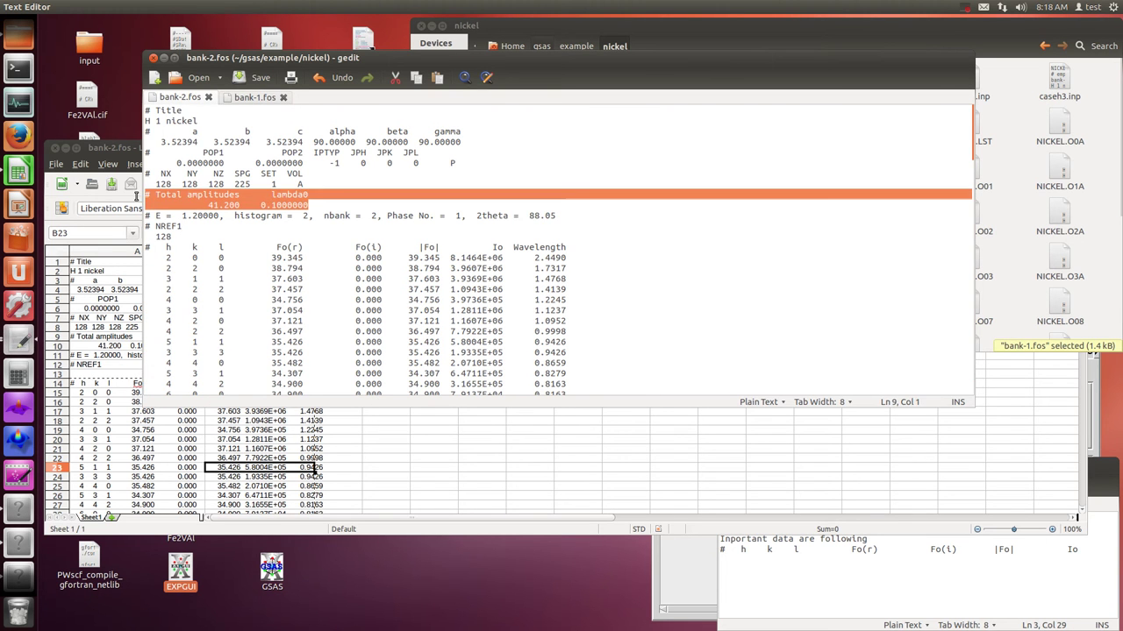
pyautogui.hotkey('ctrl', 'v')
pyautogui.click(254, 78)
# Change the title line of bank-2.fos to "H 2 nickel" and save the file.
pyautogui.click(224, 184)
pyautogui.doubleClick(161, 120)
pyautogui.write('2')
pyautogui.hotkey('ctrl', 's')
pyautogui.click(372, 200)
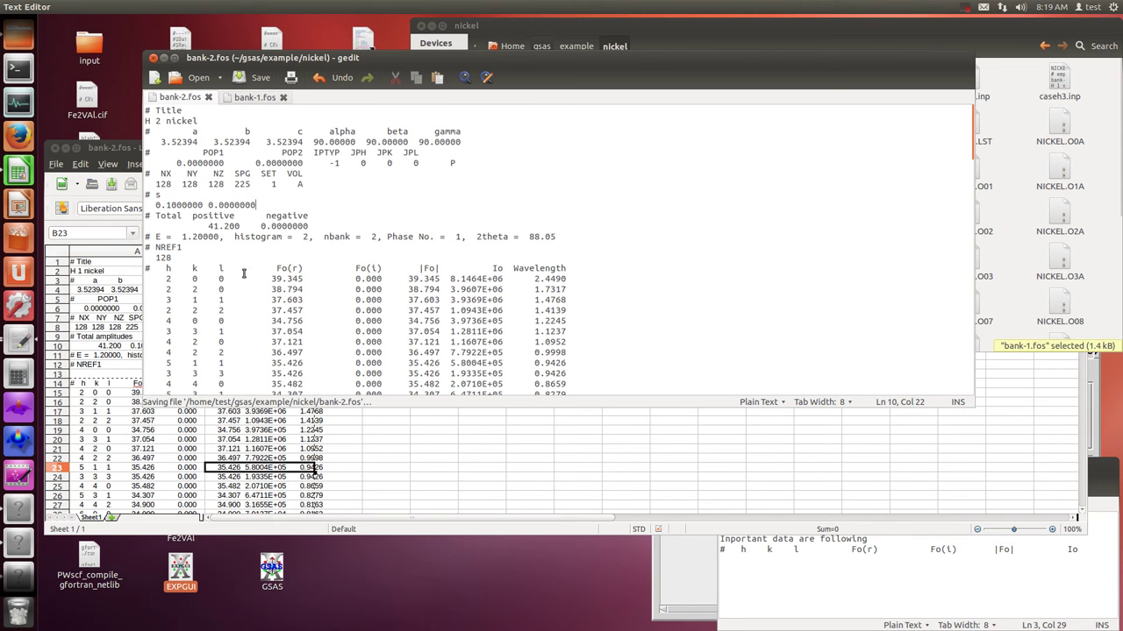
# Close the text editor and the bank-2.fos spreadsheet, discarding the spreadsheet's changes.
pyautogui.click(159, 57)
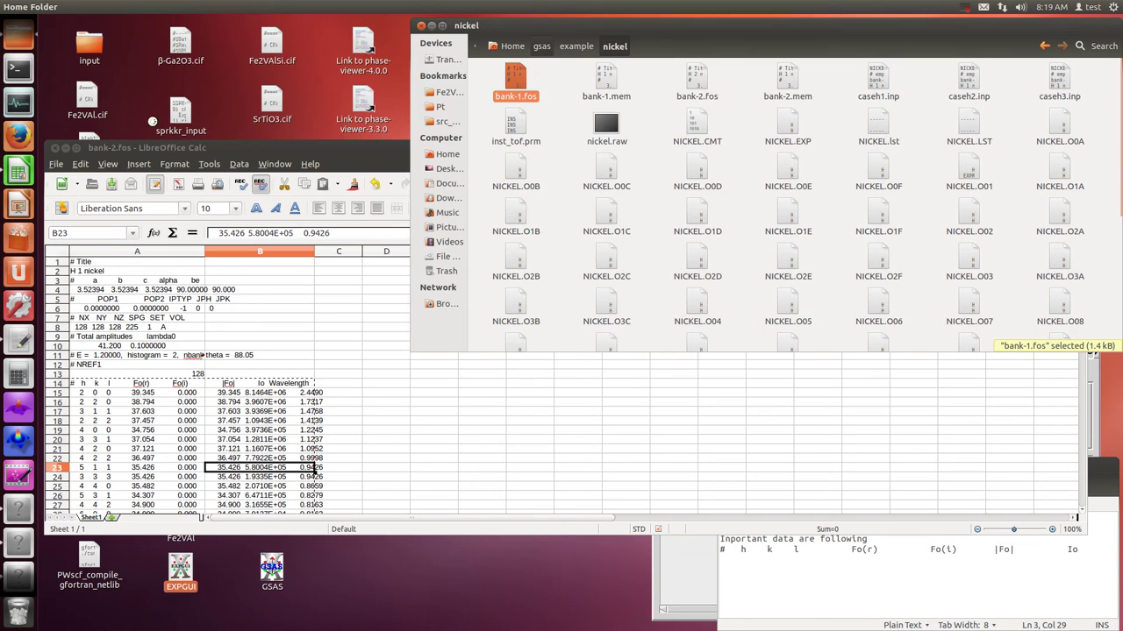
pyautogui.click(55, 147)
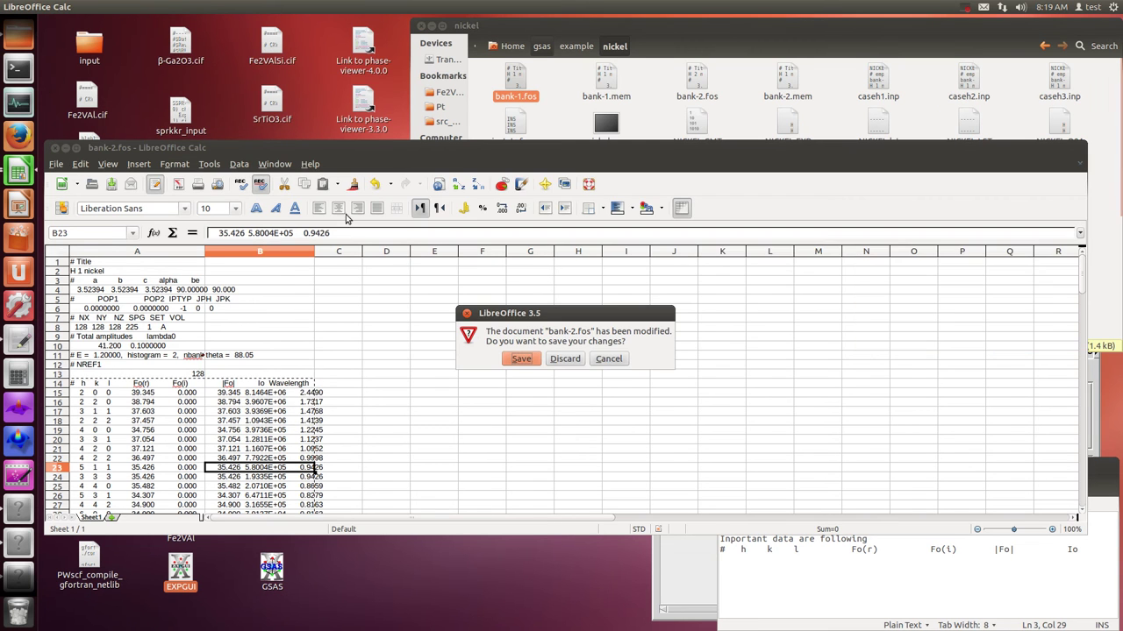
pyautogui.click(565, 359)
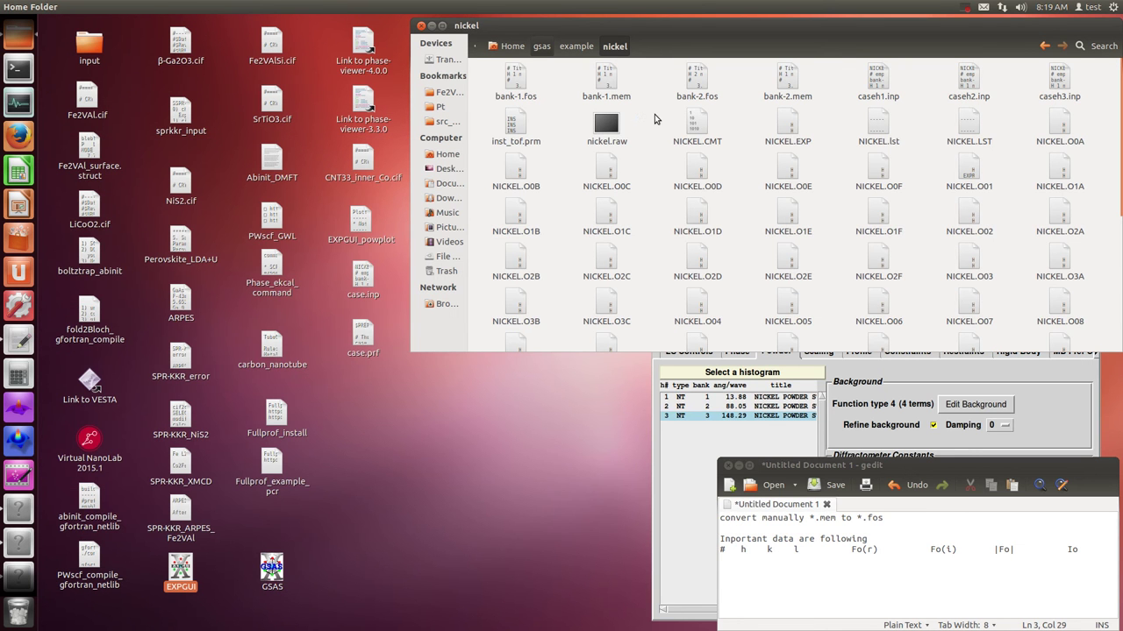
# Duplicate bank-2.fos in the nickel folder and rename the copy as case.fos.
pyautogui.click(696, 88)
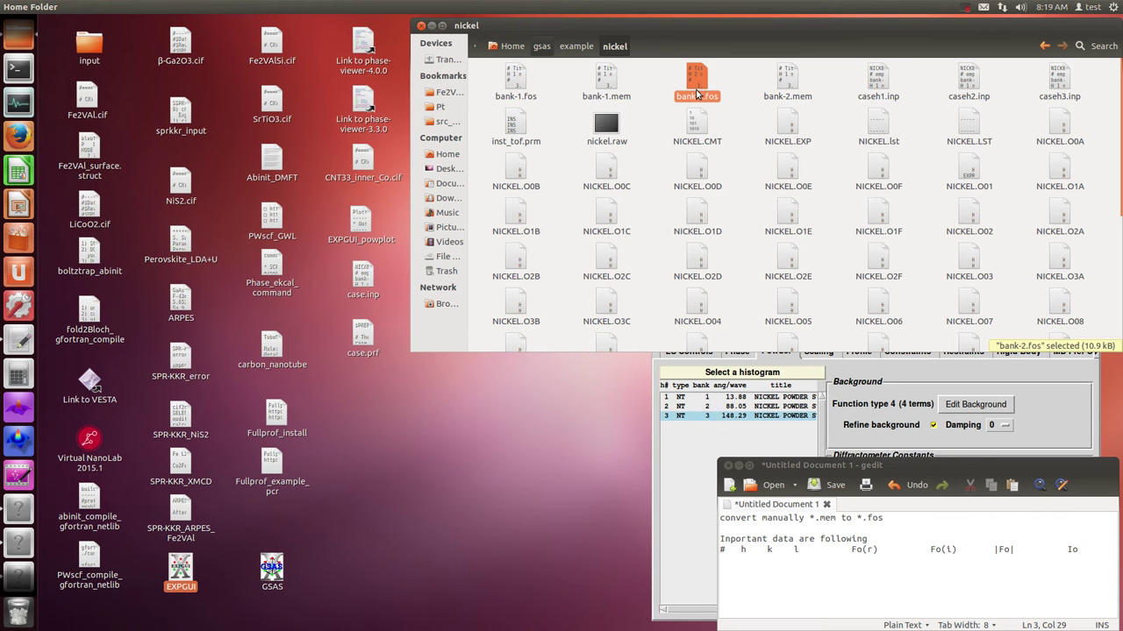
pyautogui.hotkey('ctrl', 'c')
pyautogui.hotkey('ctrl', 'v')
pyautogui.rightClick(875, 81)
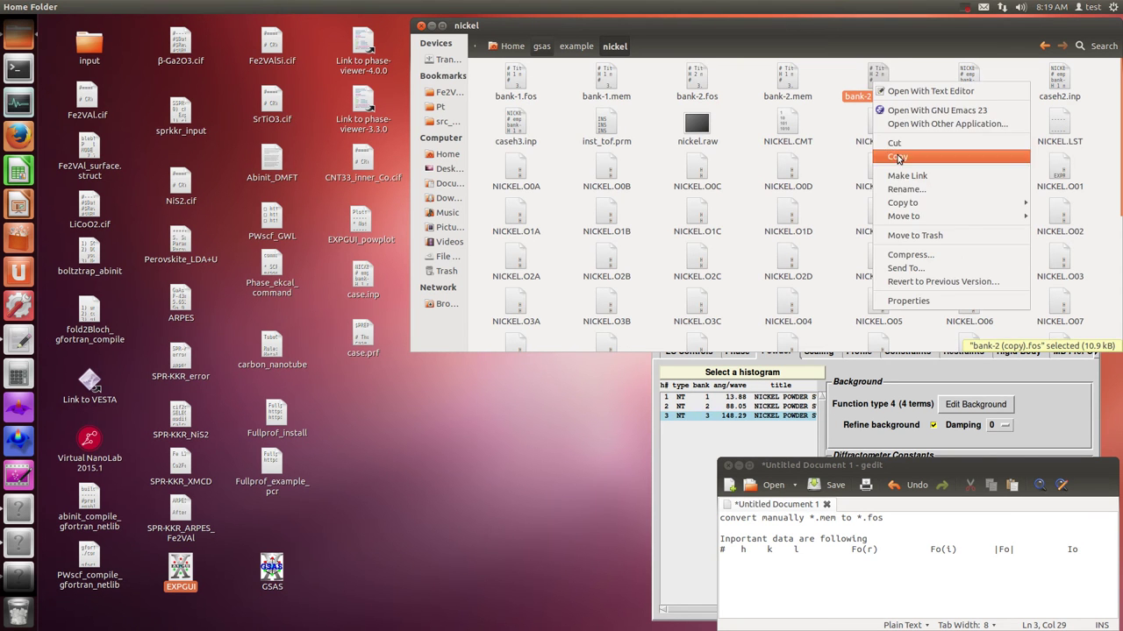
pyautogui.click(895, 189)
pyautogui.write('c')
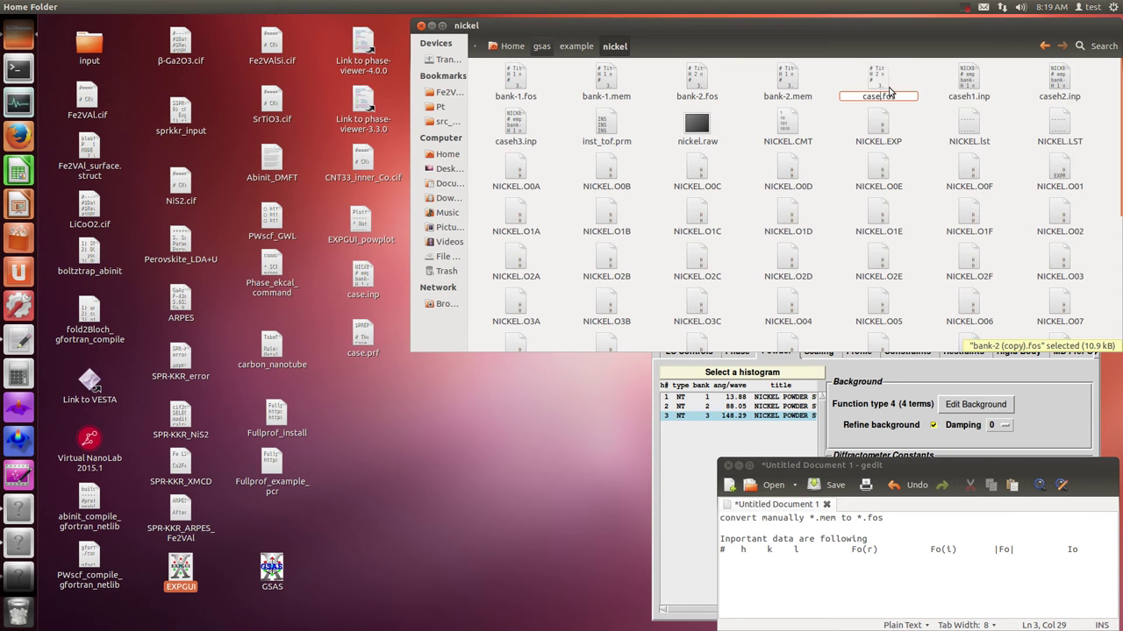
pyautogui.write('ase')
pyautogui.press('Return')
# Open case.fos and bank-1.fos in the text editor and place them in separate windows side by side.
pyautogui.doubleClick(880, 80)
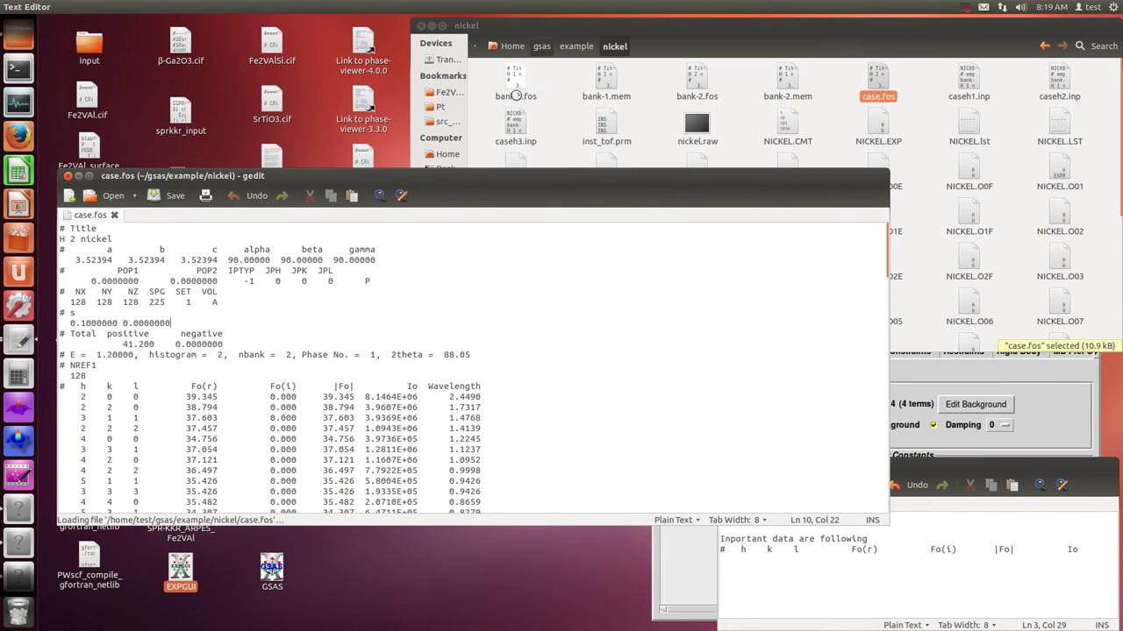
pyautogui.doubleClick(516, 87)
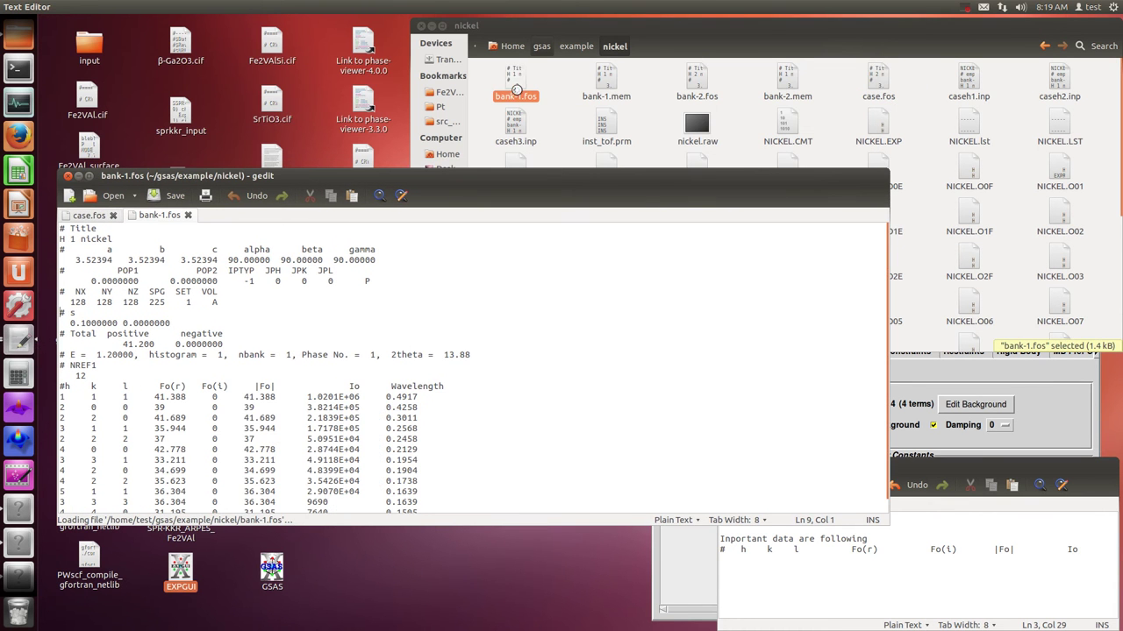
pyautogui.moveTo(153, 216); pyautogui.dragTo(338, 125)
pyautogui.moveTo(550, 97); pyautogui.dragTo(735, 111)
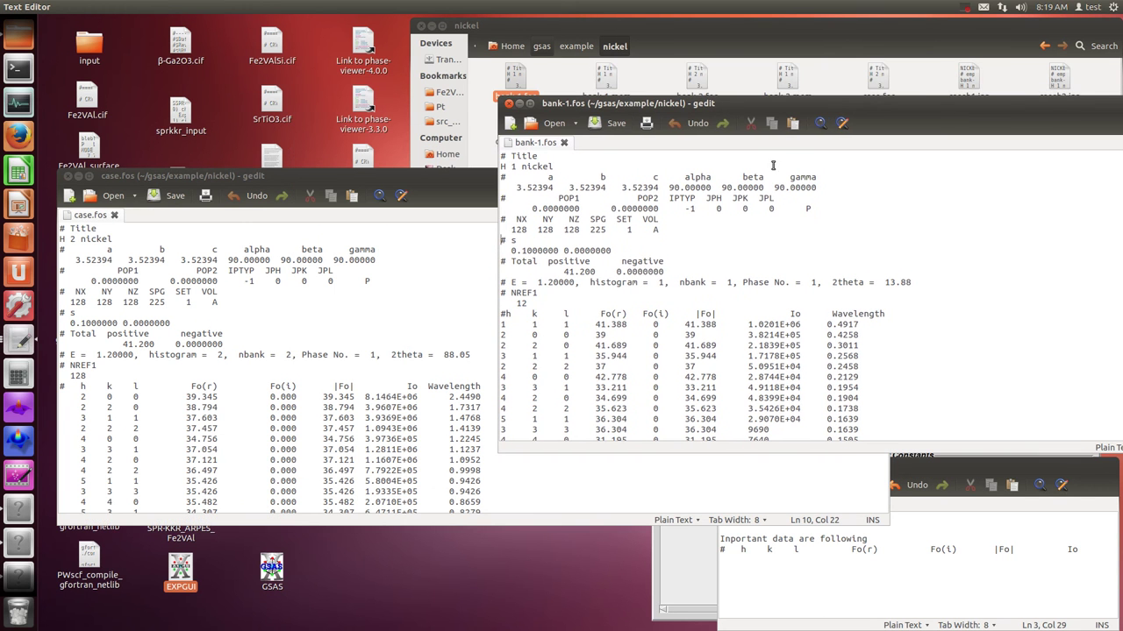
# Compare the h k l indices of the first reflections in case.fos and bank-1.fos.
pyautogui.moveTo(862, 325); pyautogui.dragTo(484, 326)
pyautogui.moveTo(75, 398); pyautogui.dragTo(149, 397)
pyautogui.click(901, 279)
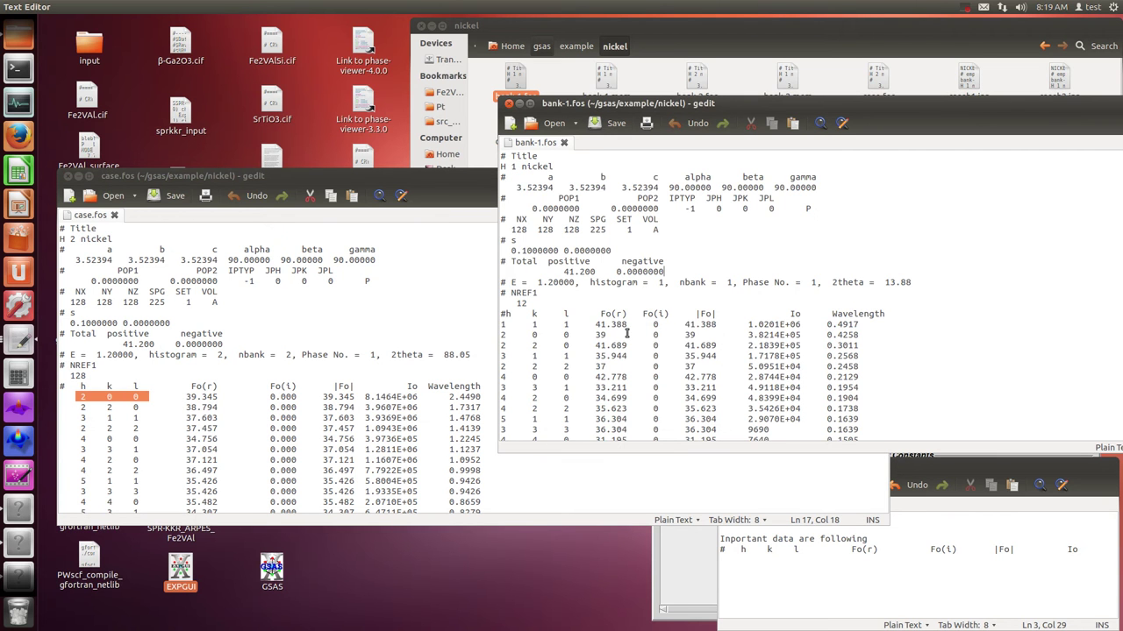
pyautogui.moveTo(536, 333); pyautogui.dragTo(471, 324)
pyautogui.click(466, 324)
pyautogui.click(942, 275)
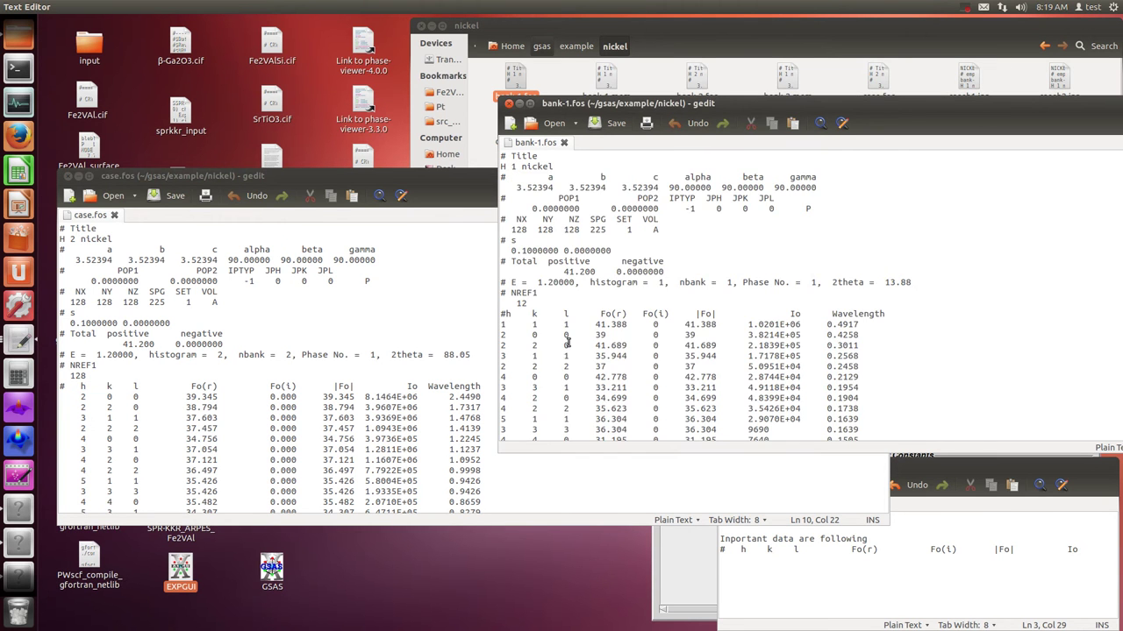
pyautogui.moveTo(572, 336); pyautogui.dragTo(502, 331)
# Copy the 1 1 1 reflection line from bank-1.fos and insert it directly below the h k l header line in case.fos.
pyautogui.moveTo(867, 324); pyautogui.dragTo(502, 323)
pyautogui.click(404, 357)
pyautogui.click(532, 387)
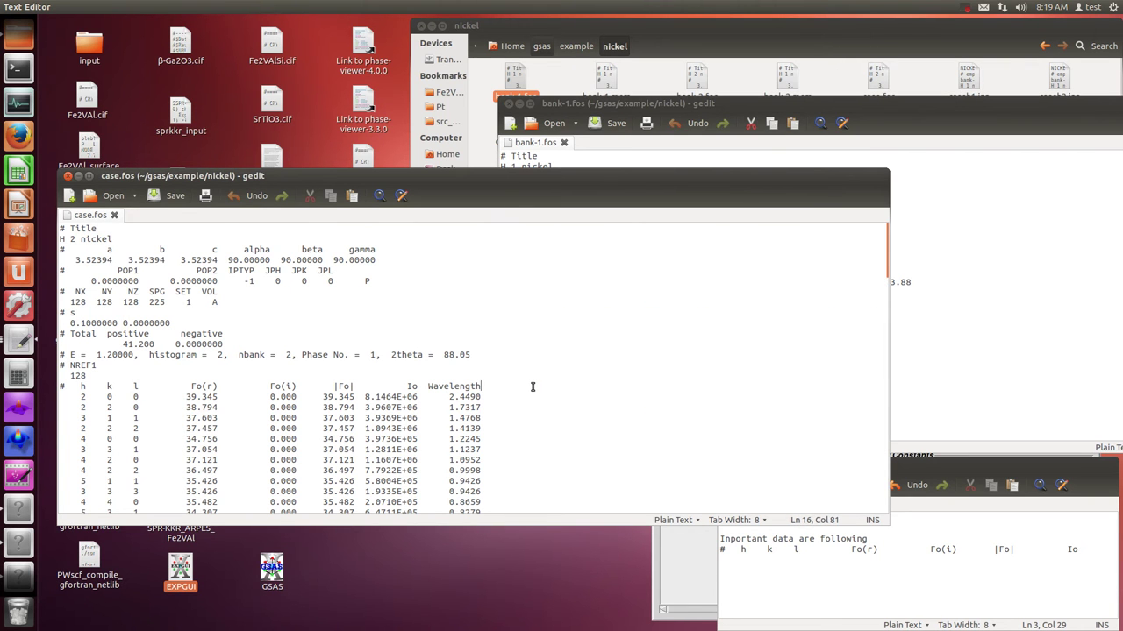
pyautogui.press('Return')
pyautogui.hotkey('ctrl', 'v')
# Align the inserted 1 1 1 reflection's values under their column headers in case.fos and save the file.
pyautogui.click(62, 396)
pyautogui.hotkey('ctrl', 's')
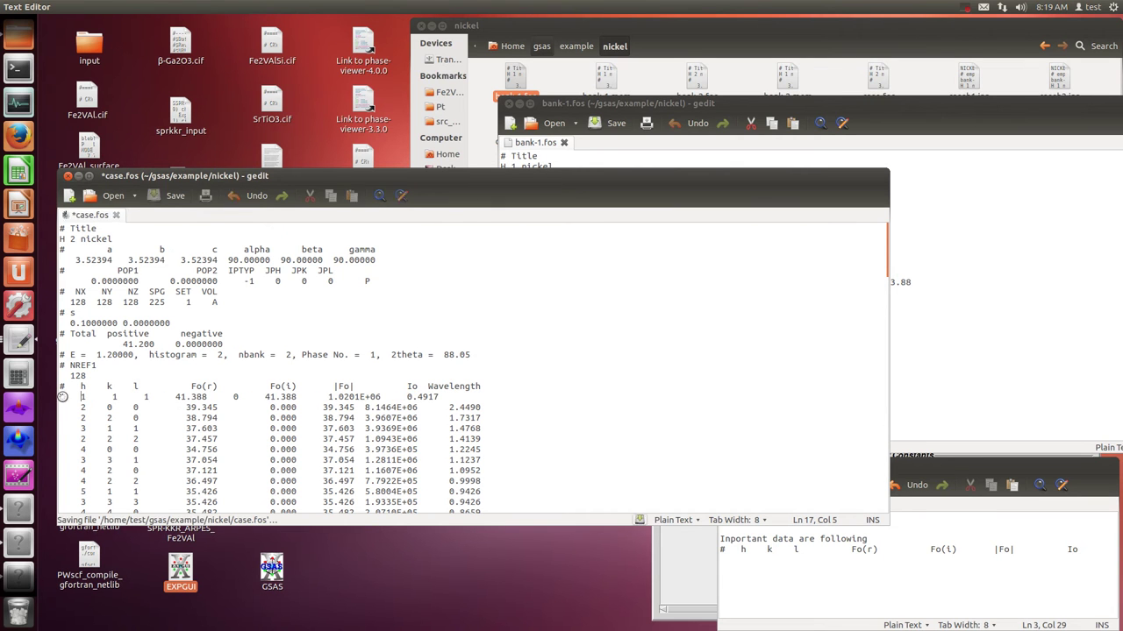
pyautogui.click(113, 397)
pyautogui.press('BackSpace')
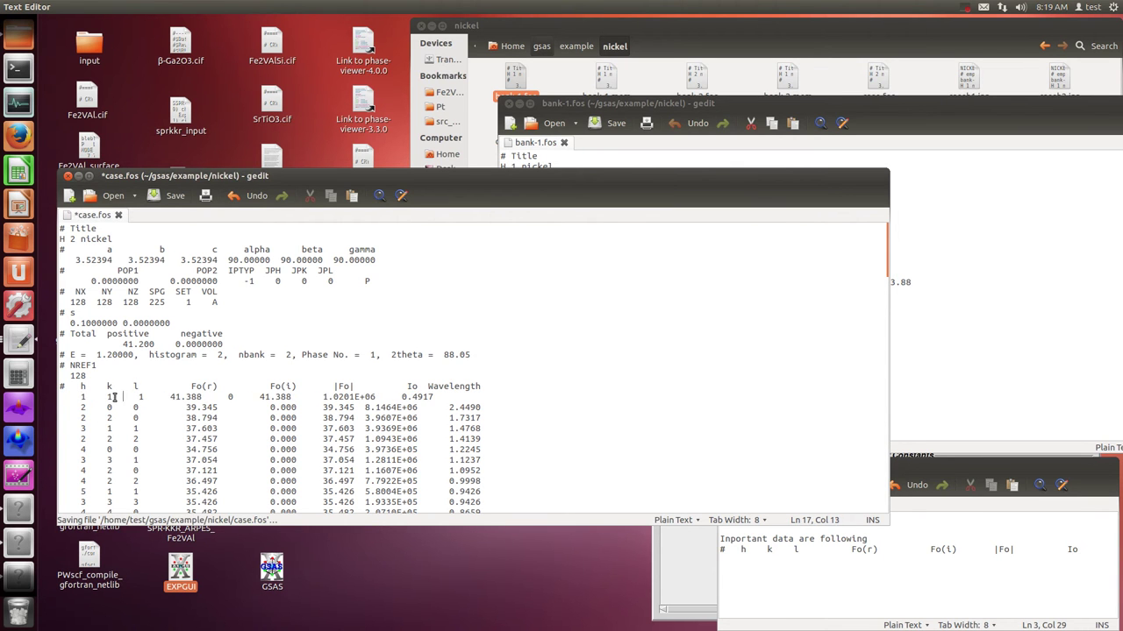
pyautogui.press('BackSpace')
pyautogui.click(170, 396)
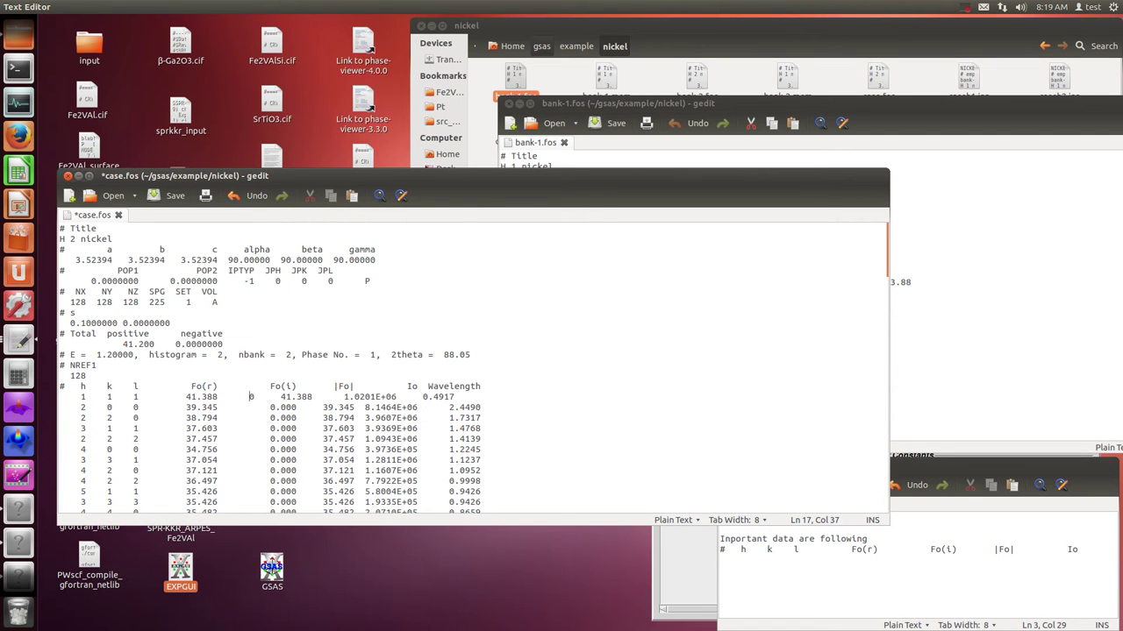
pyautogui.click(302, 397)
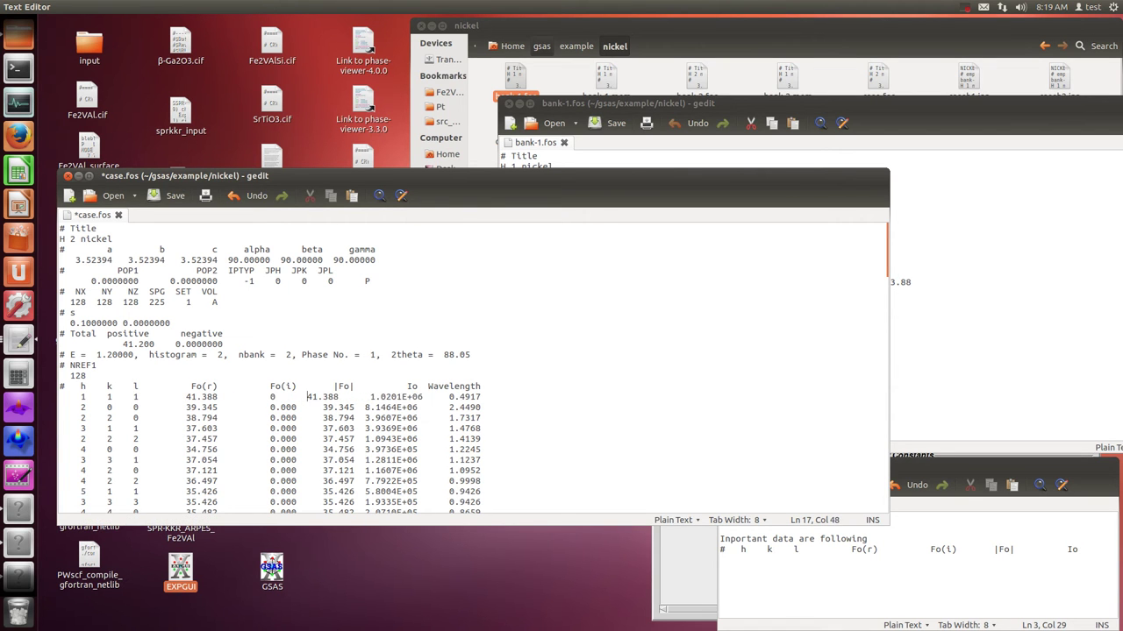
pyautogui.press('BackSpace')
pyautogui.press('BackSpace')
pyautogui.press('BackSpace')
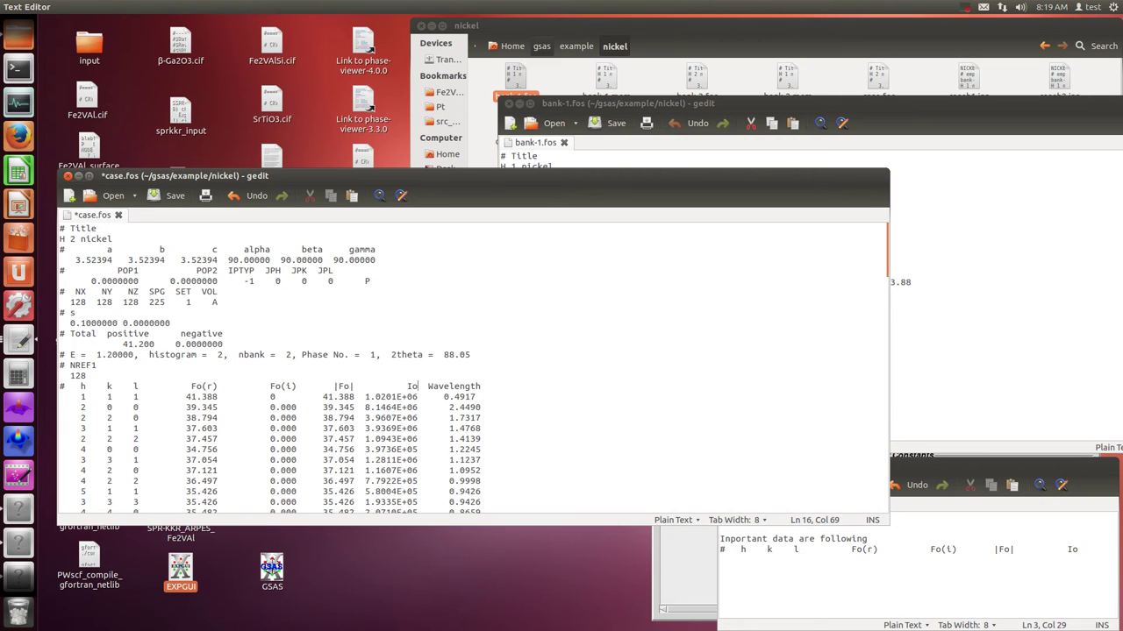
pyautogui.hotkey('ctrl', 's')
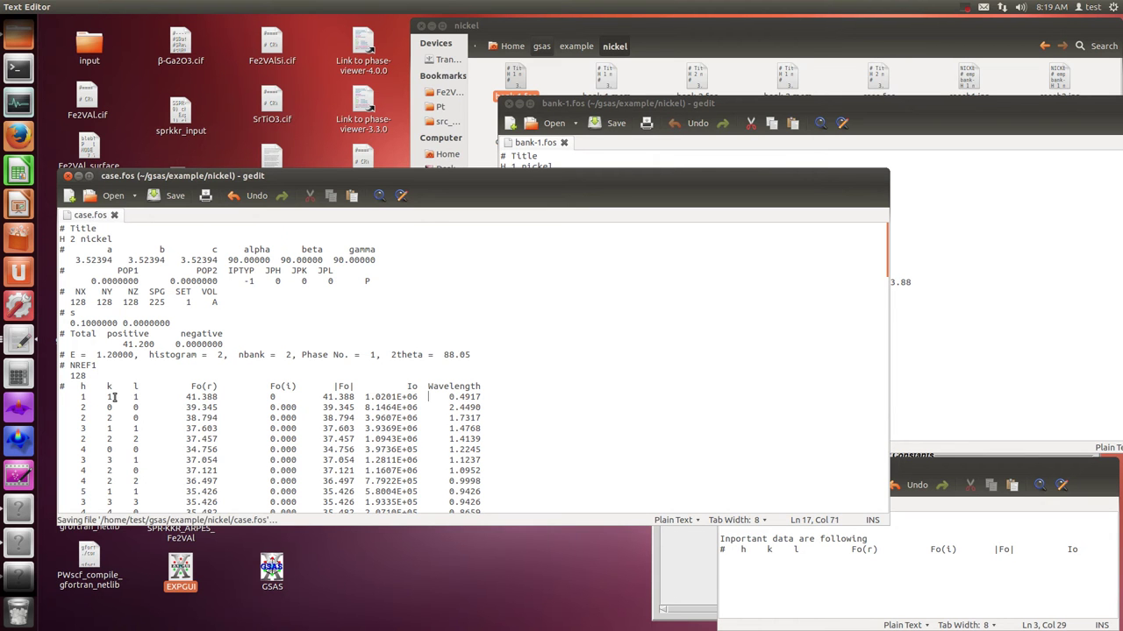
# Set the NREF1 reflection count in case.fos to 129 and save the file.
pyautogui.click(1035, 273)
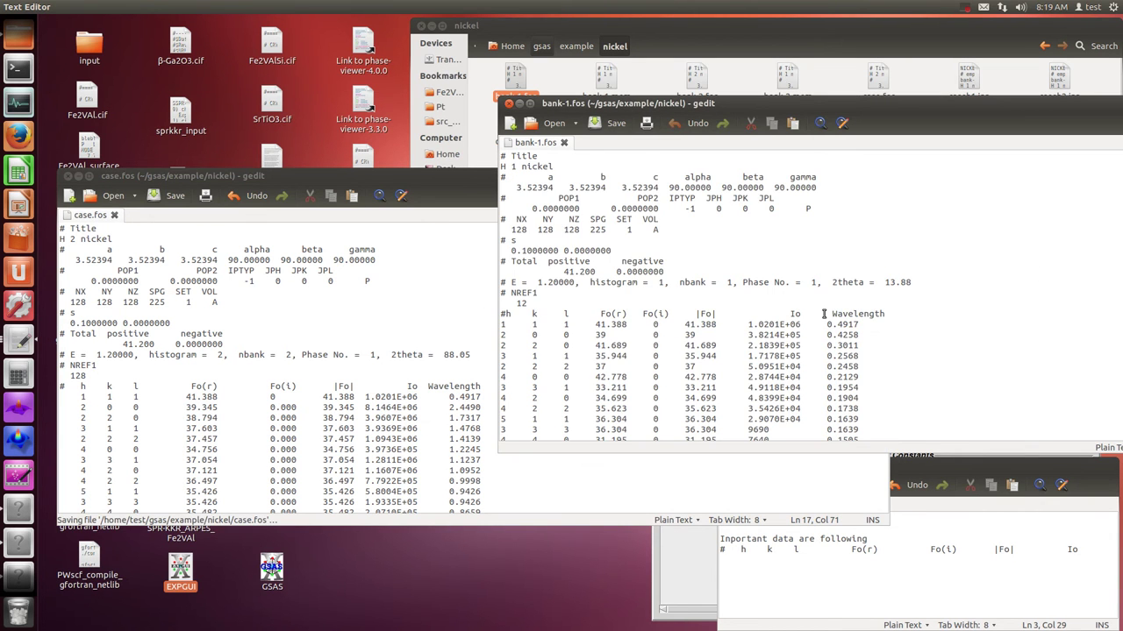
pyautogui.click(18, 376)
pyautogui.click(104, 377)
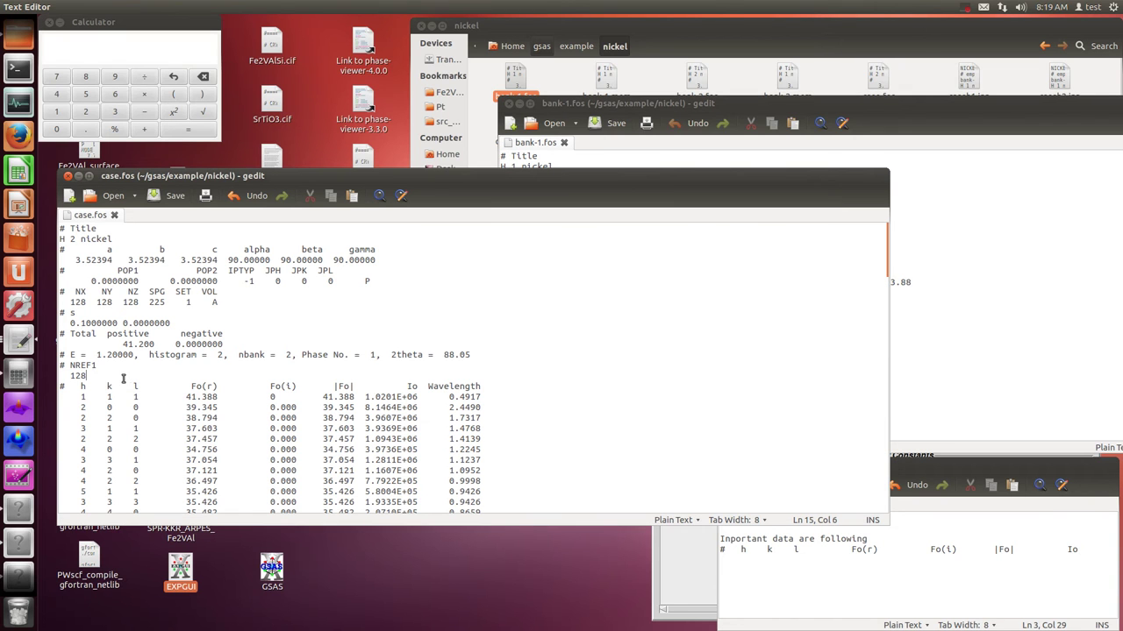
pyautogui.press('BackSpace')
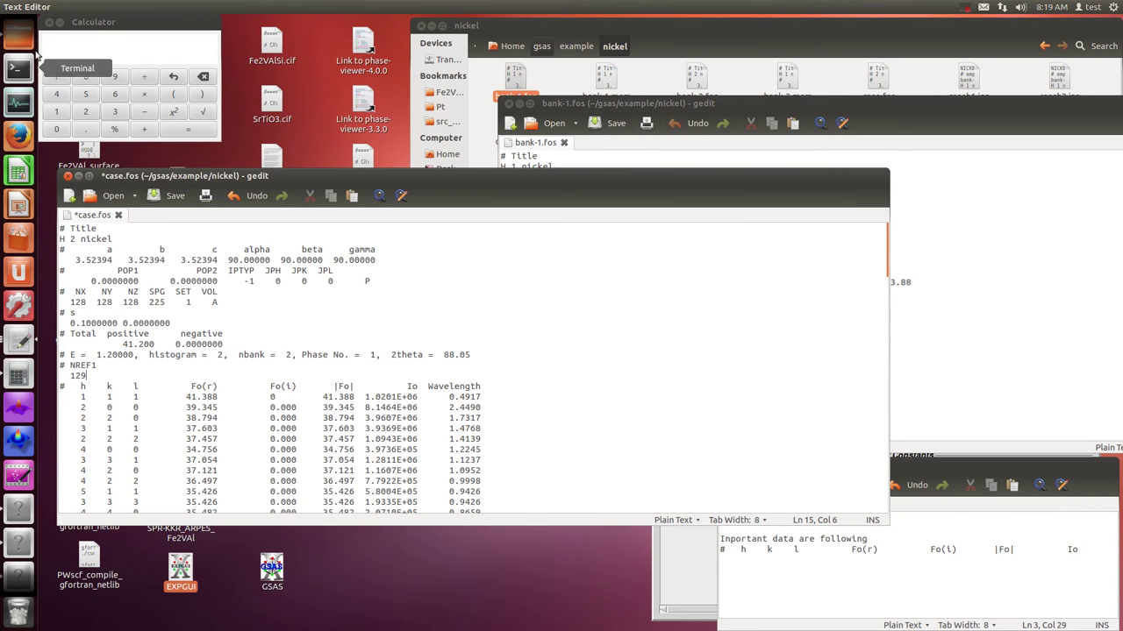
pyautogui.click(49, 22)
pyautogui.hotkey('ctrl', 's')
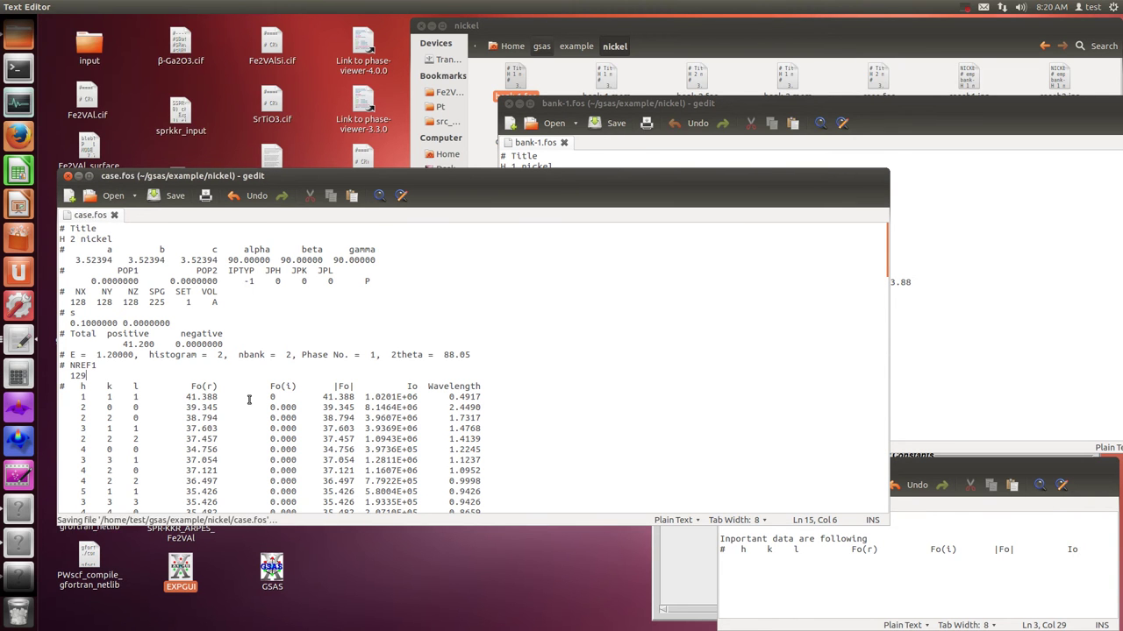
# Change the title line of case.fos to "H 1,2 nickel" and close both case.fos and bank-1.fos.
pyautogui.click(232, 395)
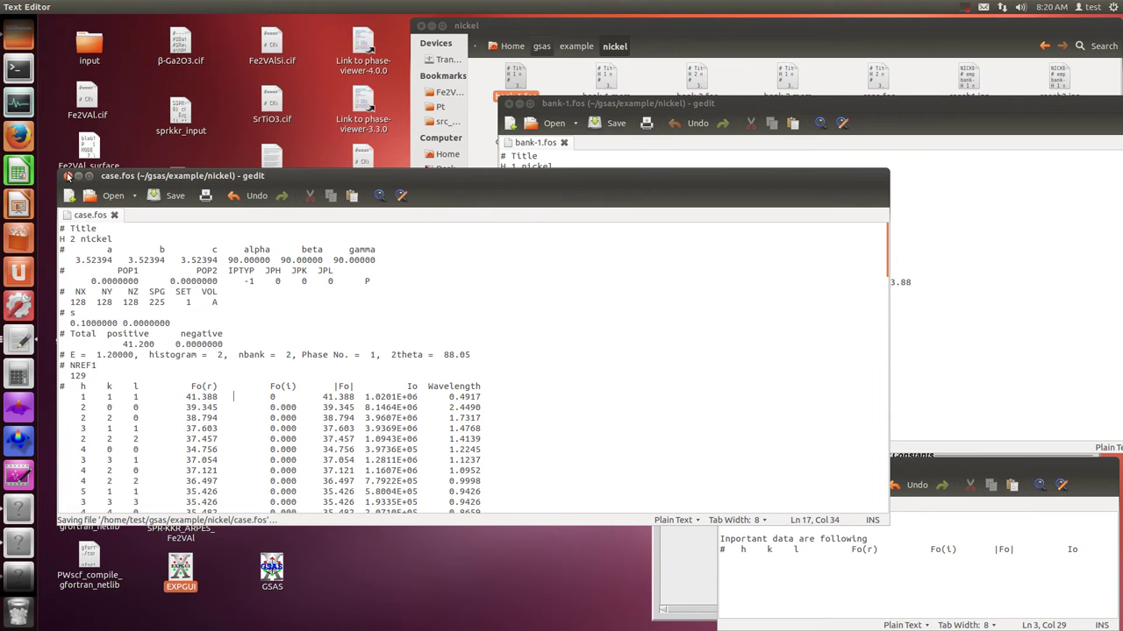
pyautogui.click(71, 240)
pyautogui.write('1,')
pyautogui.click(67, 176)
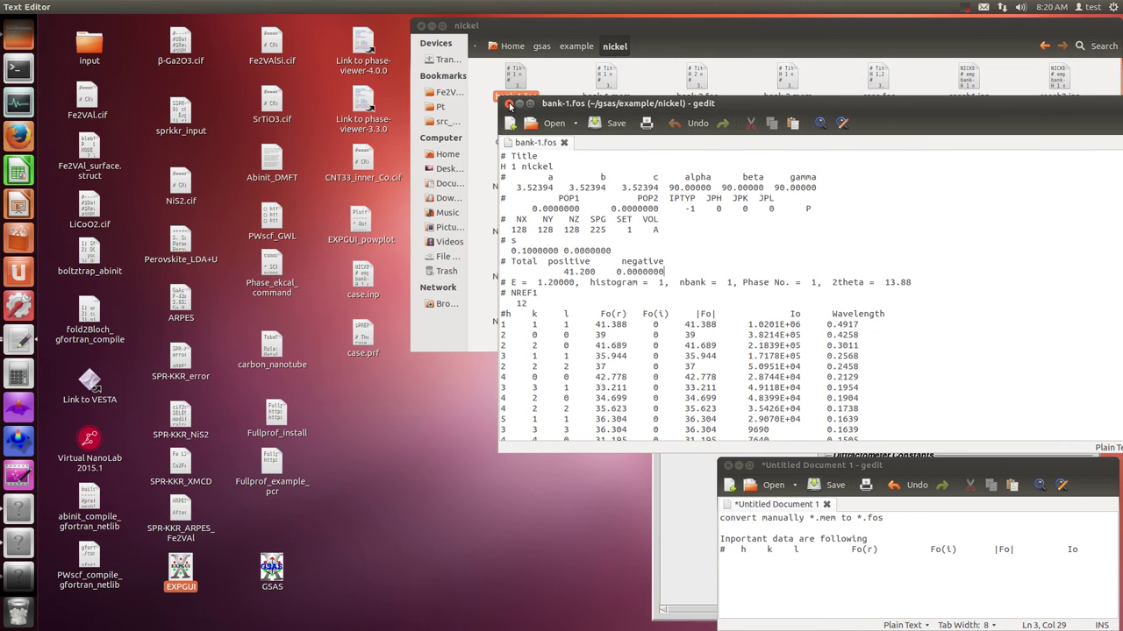
pyautogui.click(508, 103)
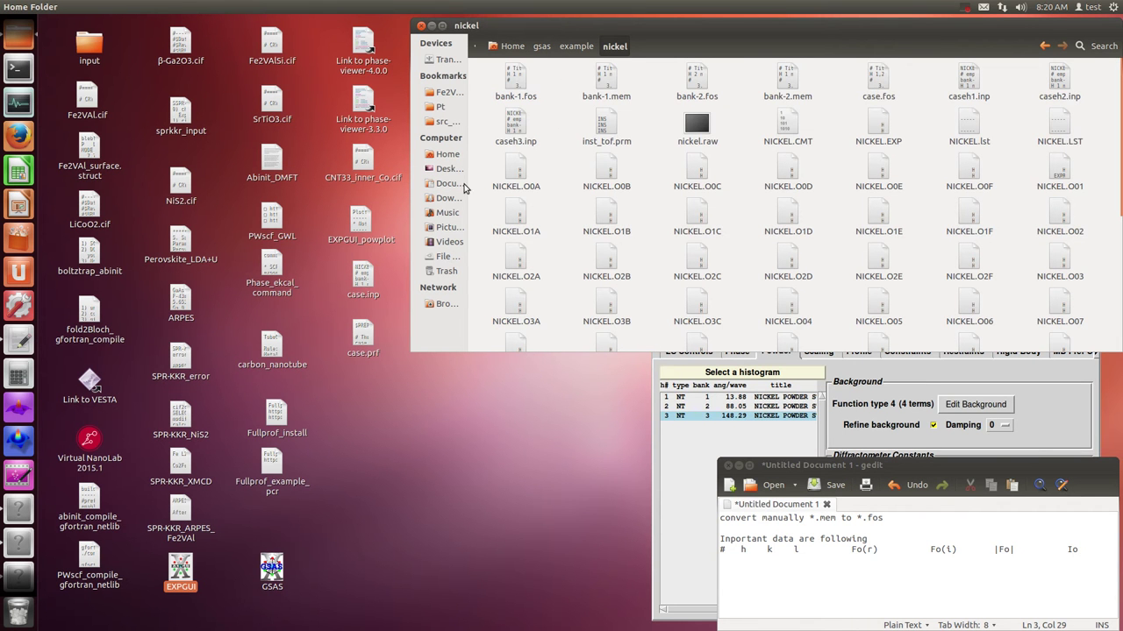
# Copy case.prf from the desktop into the nickel folder.
pyautogui.click(367, 335)
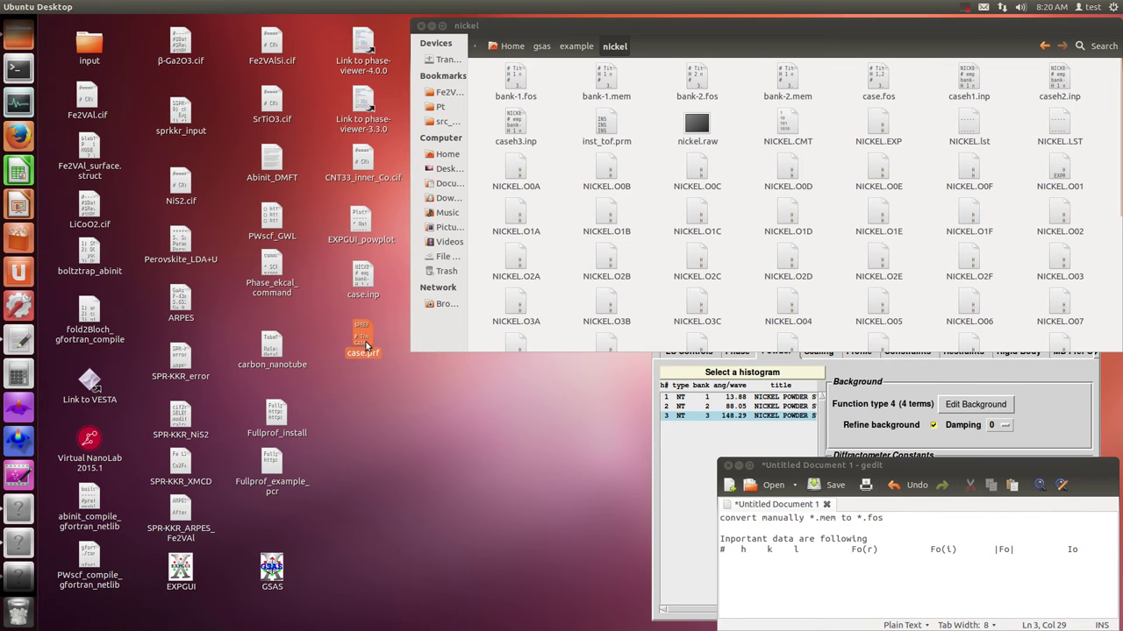
pyautogui.rightClick(349, 348)
pyautogui.press('Escape')
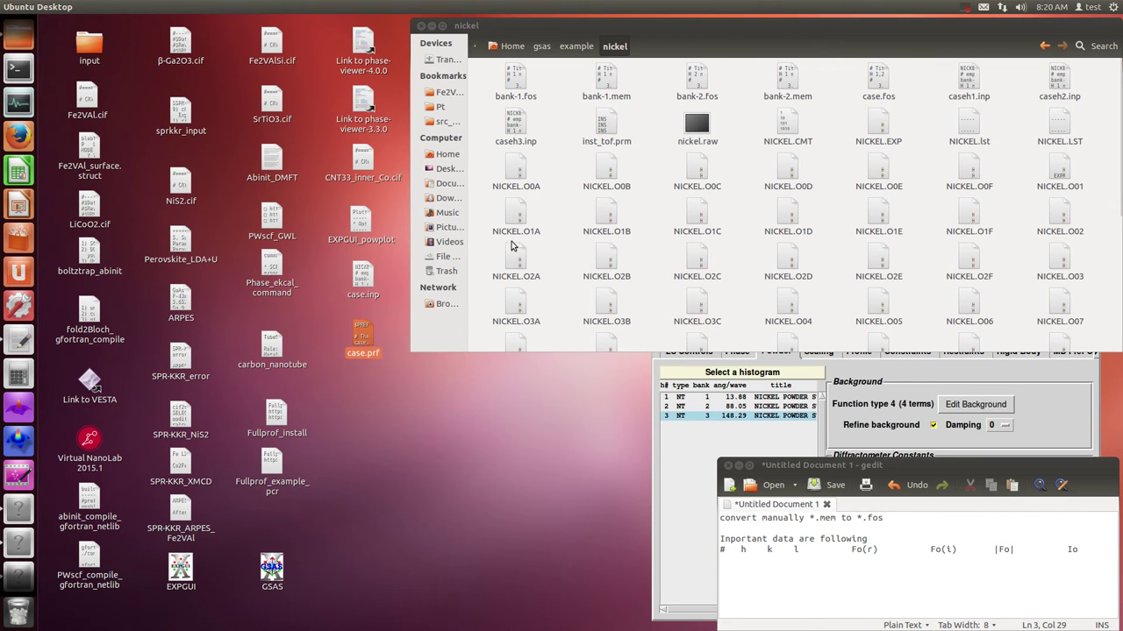
pyautogui.rightClick(553, 180)
pyautogui.click(579, 271)
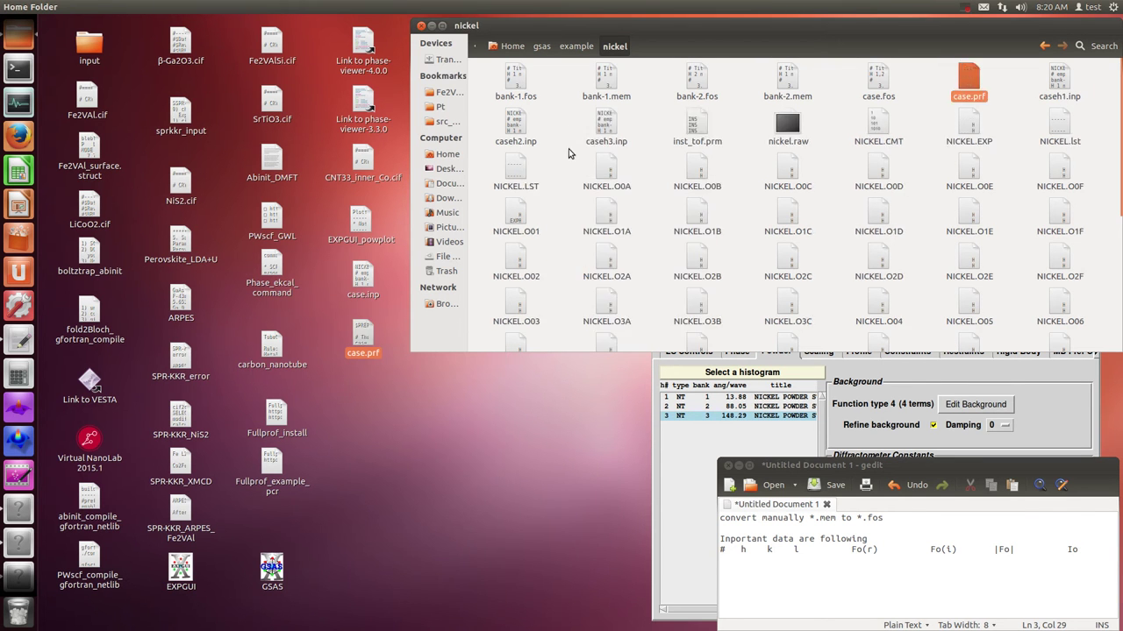
# Open the nickel folder's case.prf and compare its MEM data set file name with case.fos in the folder.
pyautogui.doubleClick(973, 84)
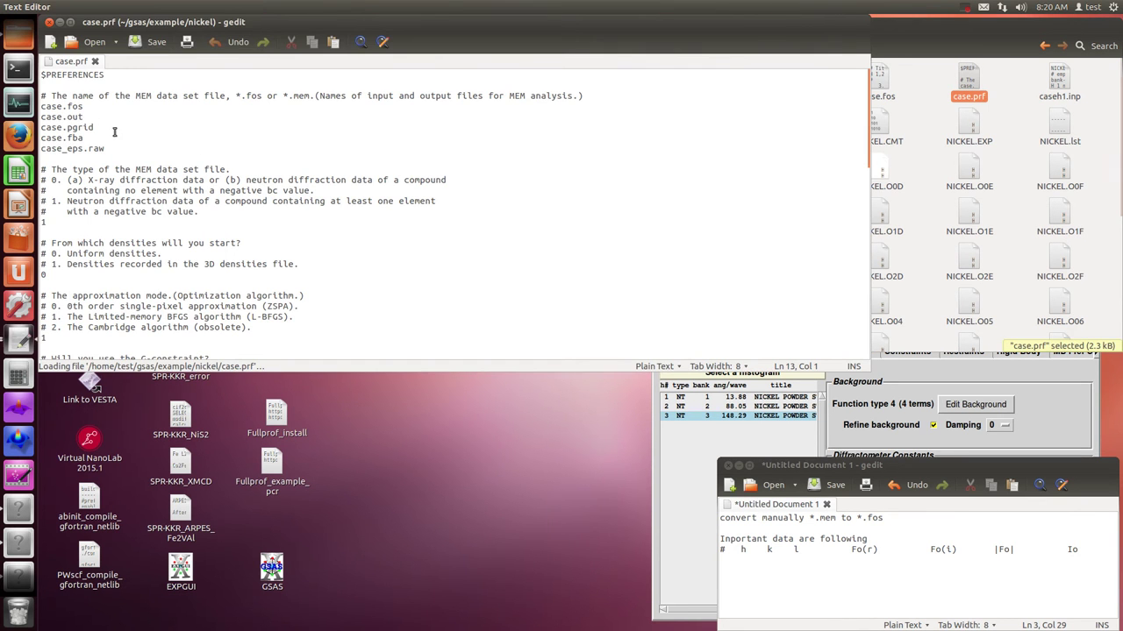
pyautogui.moveTo(84, 107); pyautogui.dragTo(40, 107)
pyautogui.click(880, 79)
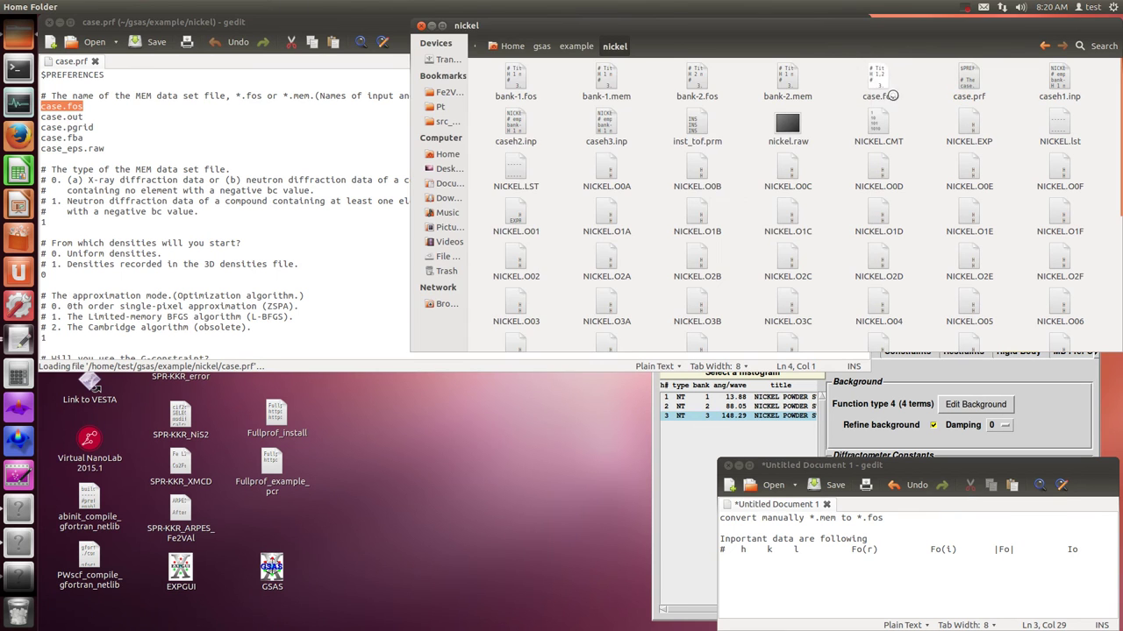
pyautogui.click(84, 106)
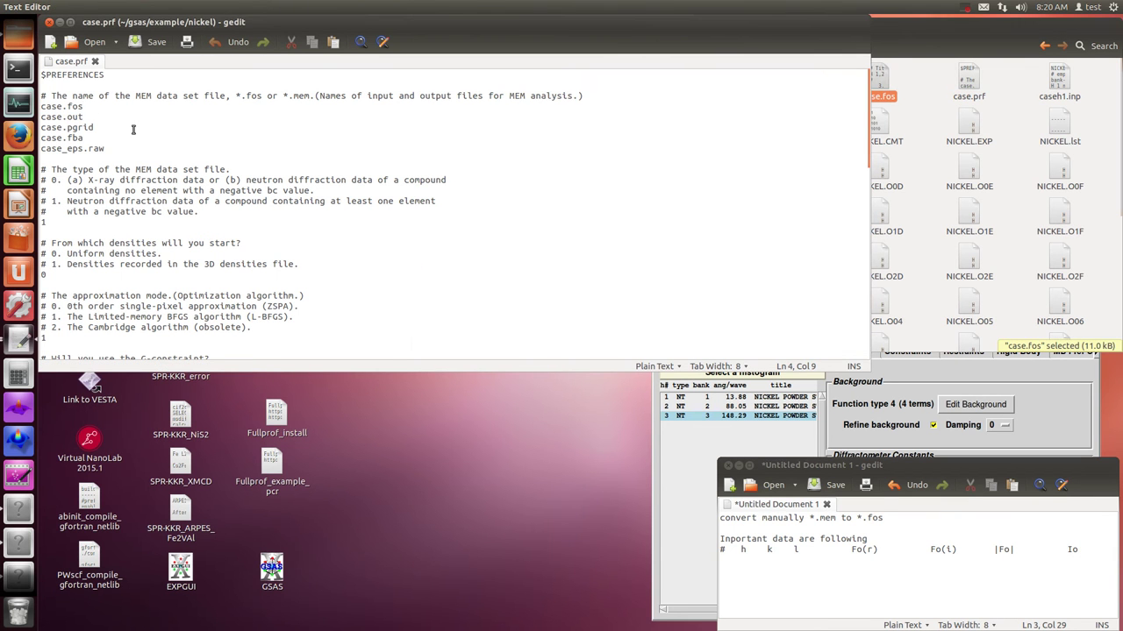
# Review the lambda, coefficient t, coefficient E and remaining MEM settings in case.prf, and close the file.
pyautogui.scroll(-10, 130, 131)
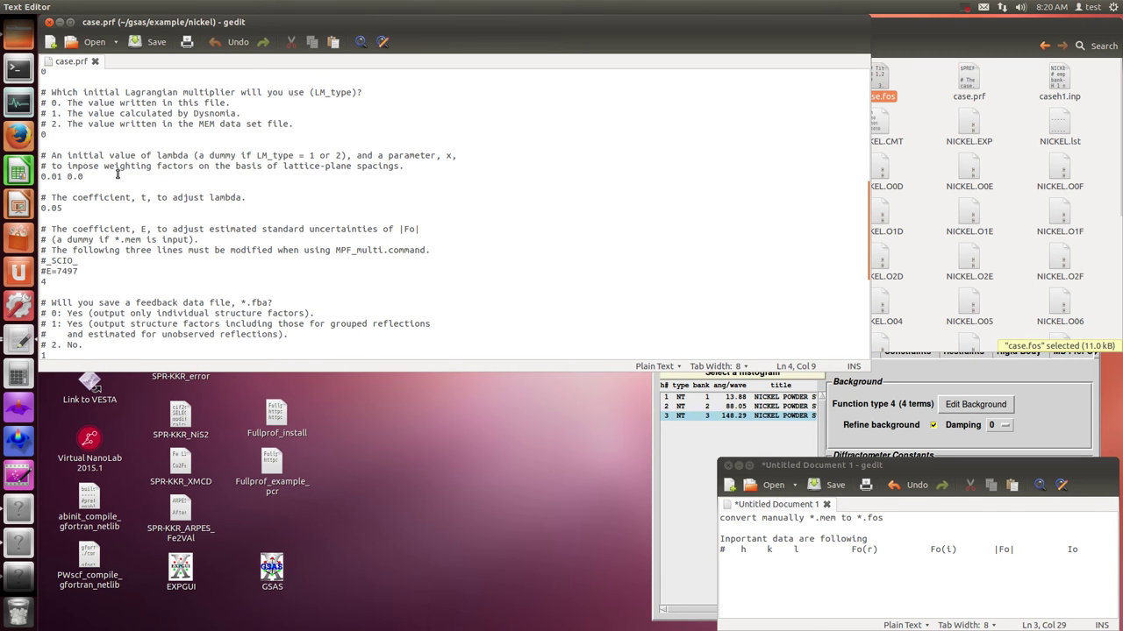
pyautogui.moveTo(69, 207); pyautogui.dragTo(41, 208)
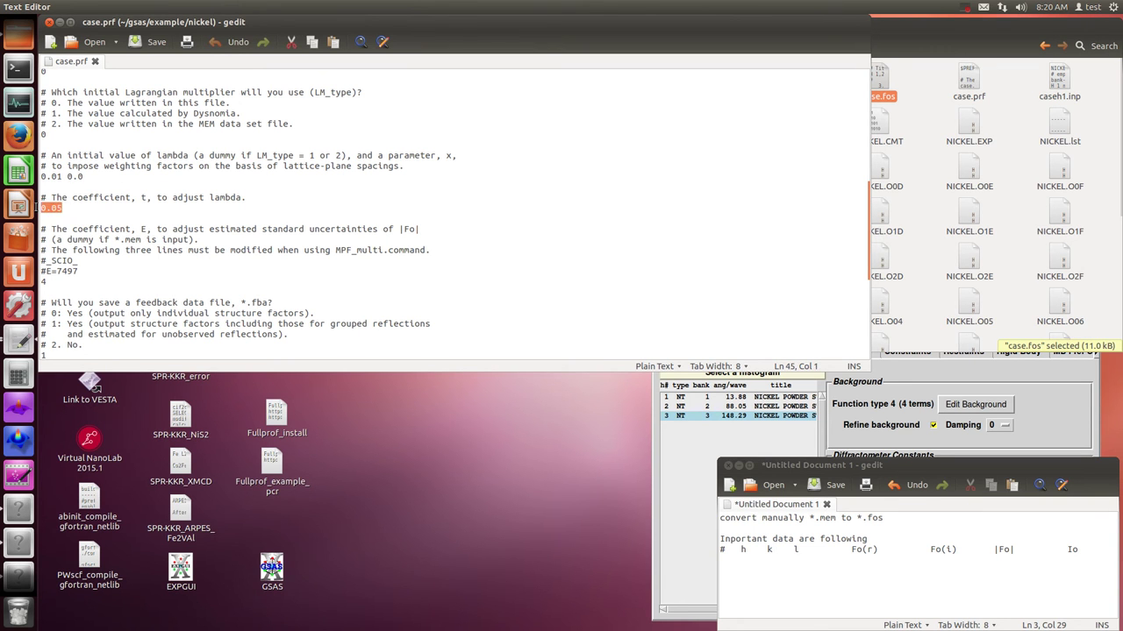
pyautogui.moveTo(48, 281); pyautogui.dragTo(41, 281)
pyautogui.moveTo(63, 176); pyautogui.dragTo(41, 209)
pyautogui.click(47, 176)
pyautogui.moveTo(49, 281); pyautogui.dragTo(41, 282)
pyautogui.scroll(-3, 261, 253)
pyautogui.scroll(-3, 261, 253)
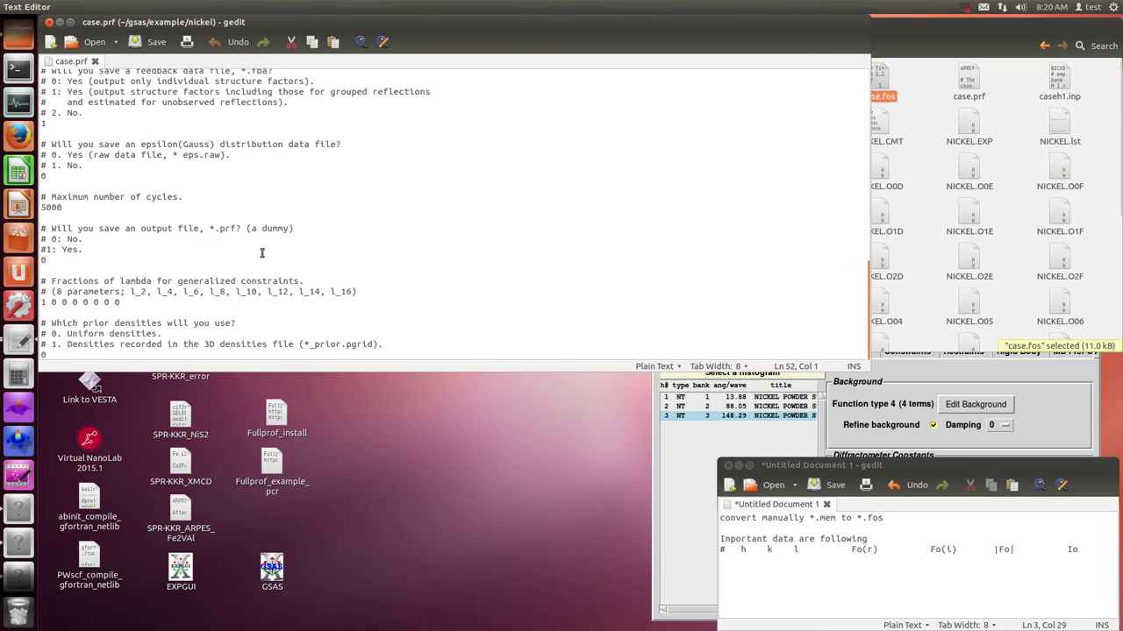
pyautogui.scroll(12, 261, 253)
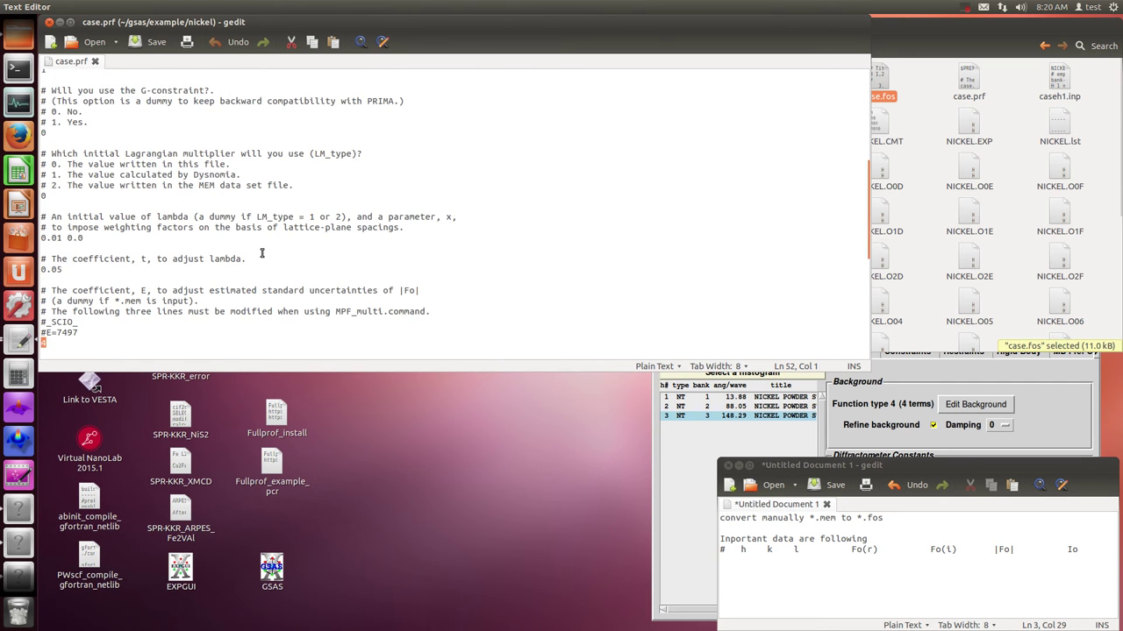
pyautogui.scroll(4, 262, 252)
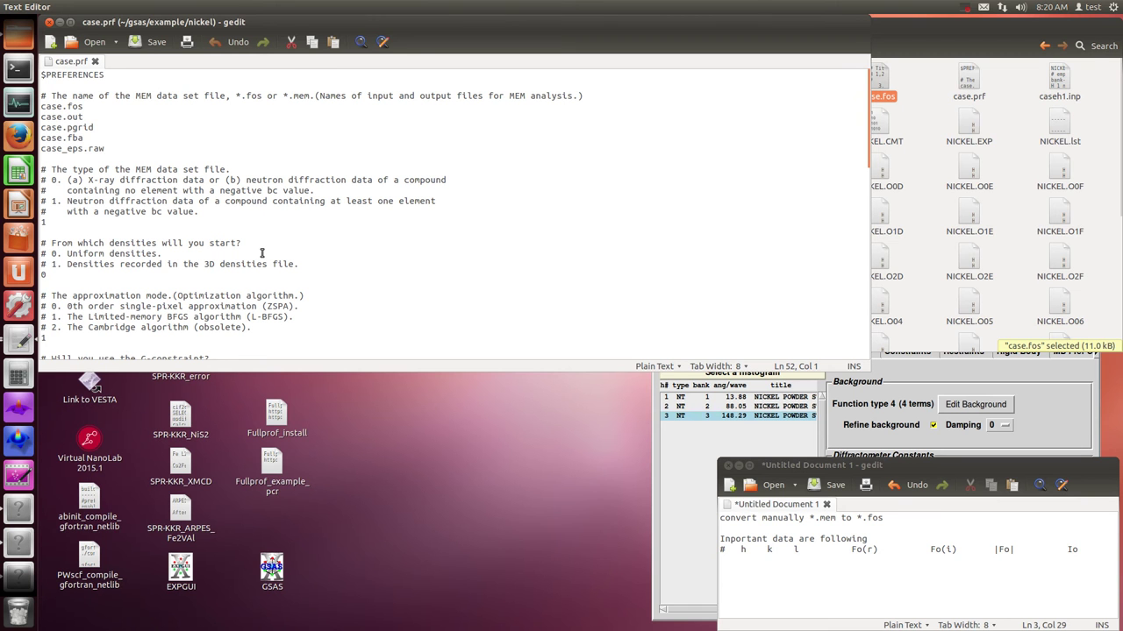
pyautogui.scroll(-5, 261, 253)
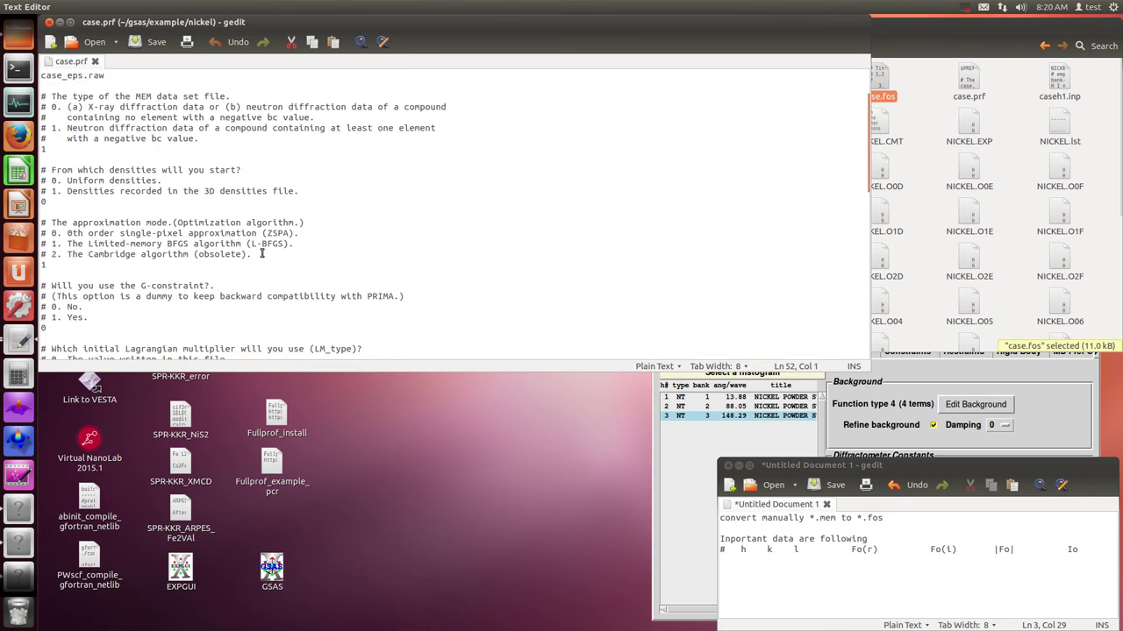
pyautogui.click(50, 22)
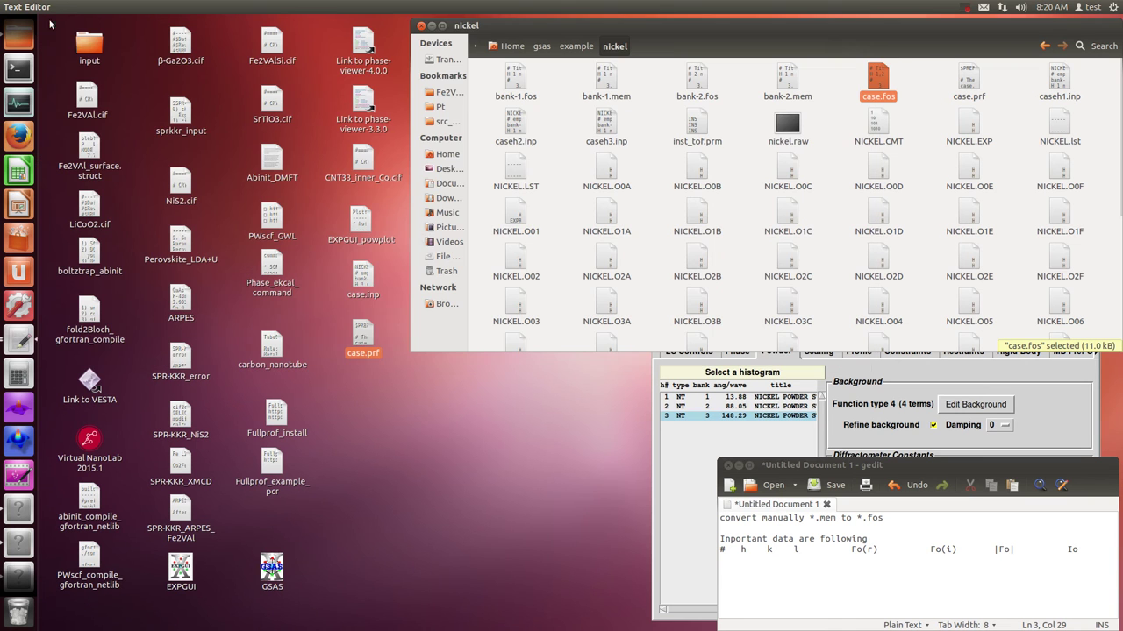
# Open a new terminal and change its working directory to /home/test/gsas/example/nickel.
pyautogui.rightClick(19, 68)
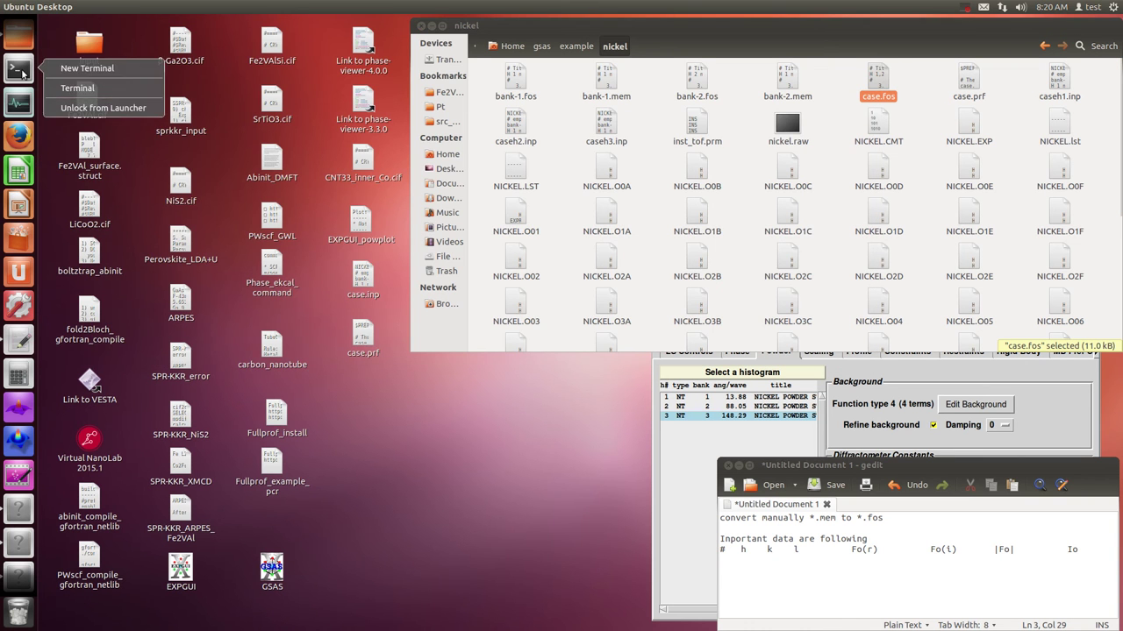
pyautogui.click(53, 72)
pyautogui.moveTo(185, 29); pyautogui.dragTo(227, 370)
pyautogui.write('cd')
pyautogui.click(577, 46)
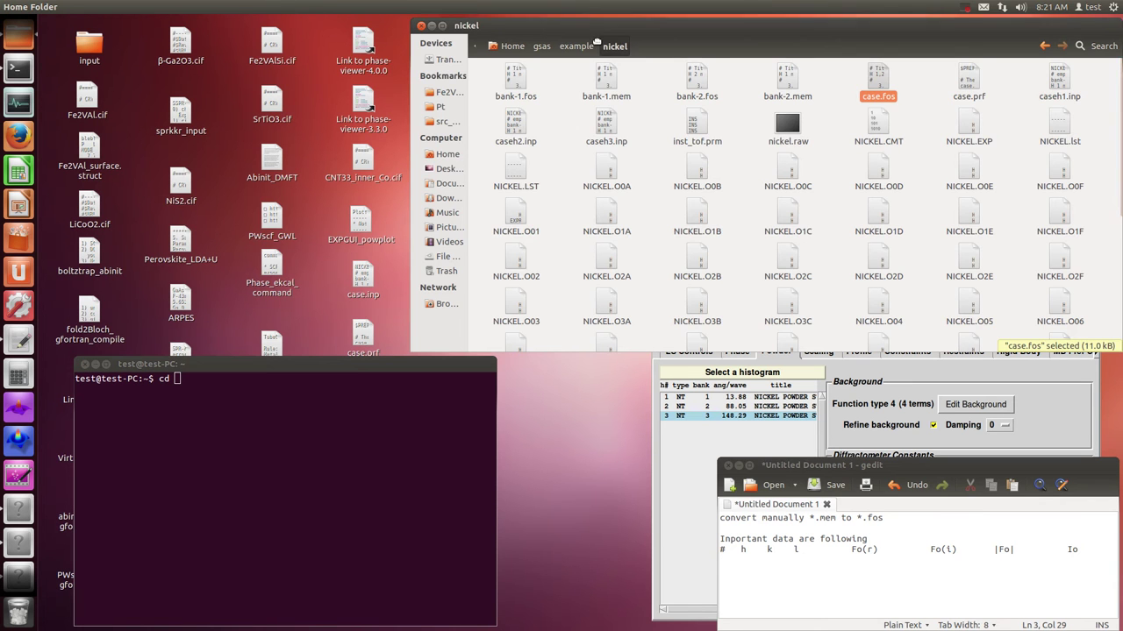
pyautogui.moveTo(515, 84); pyautogui.dragTo(270, 500)
pyautogui.press('Return')
pyautogui.click(614, 47)
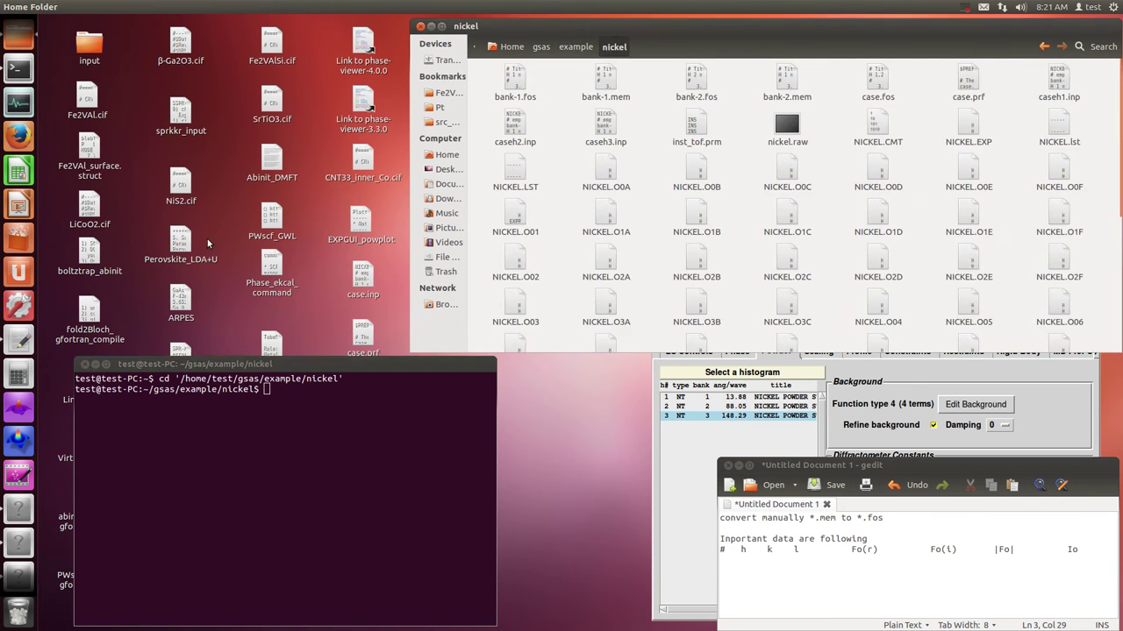
# Open the home folder in a second file manager window and open its Dysnomia-x86_64 folder.
pyautogui.rightClick(18, 35)
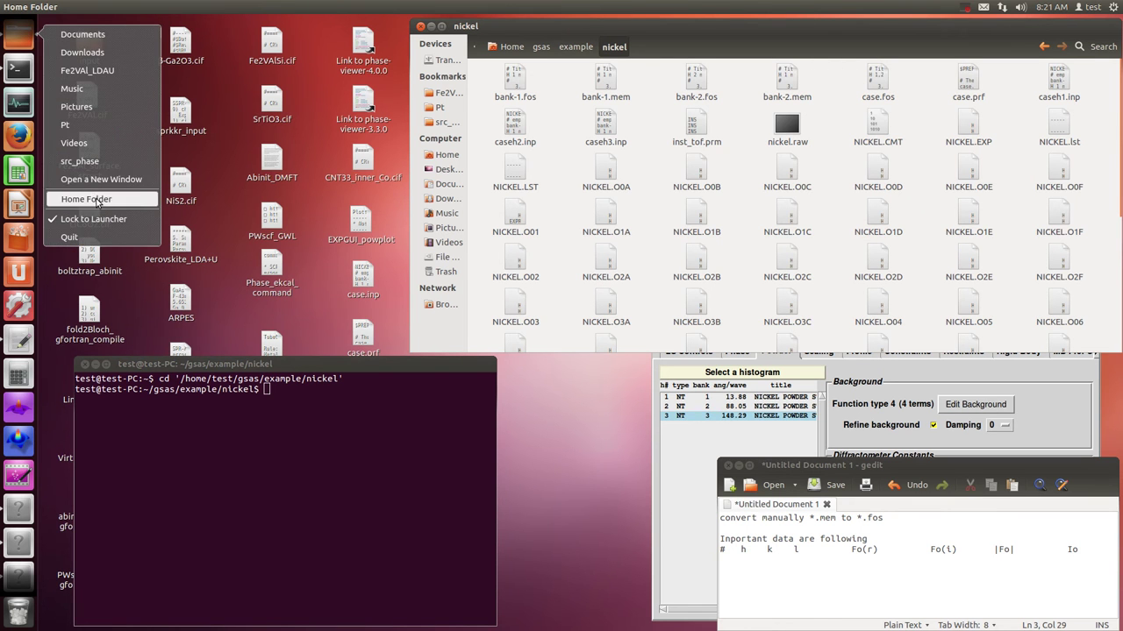
pyautogui.click(92, 184)
pyautogui.scroll(-4, 280, 224)
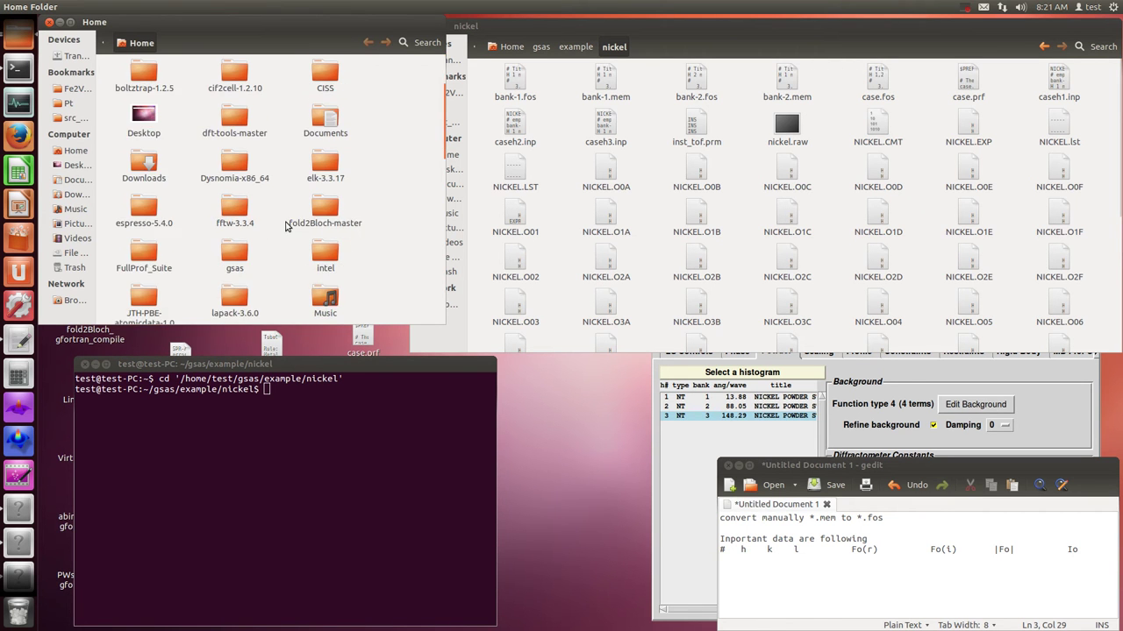
pyautogui.scroll(-4, 285, 227)
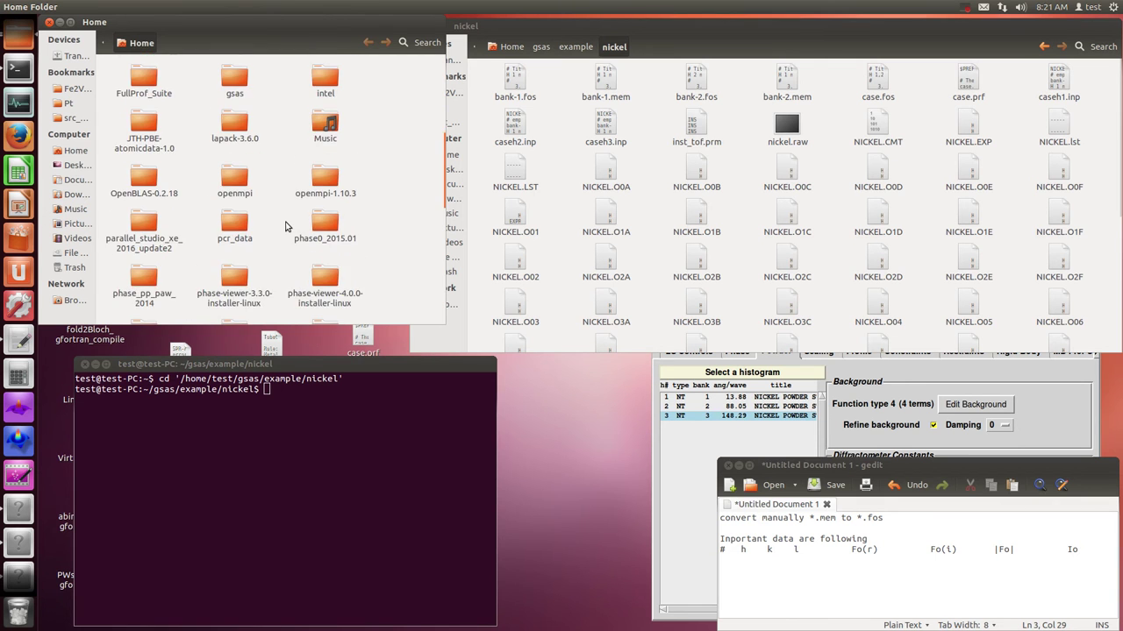
pyautogui.scroll(-2, 285, 227)
pyautogui.scroll(5, 285, 227)
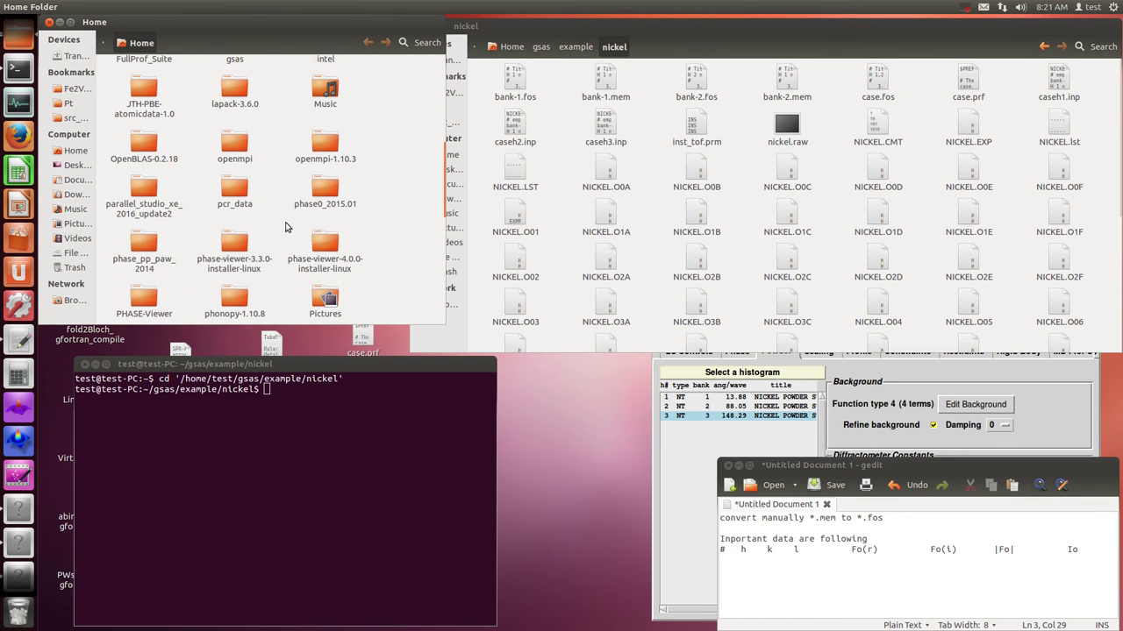
pyautogui.scroll(4, 285, 227)
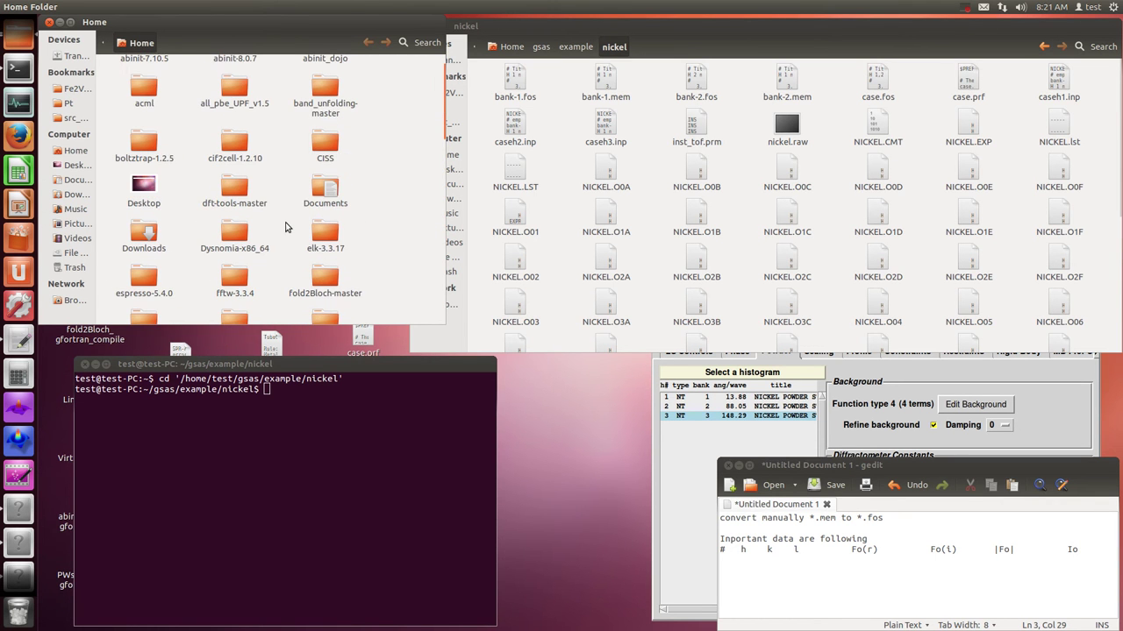
pyautogui.doubleClick(231, 235)
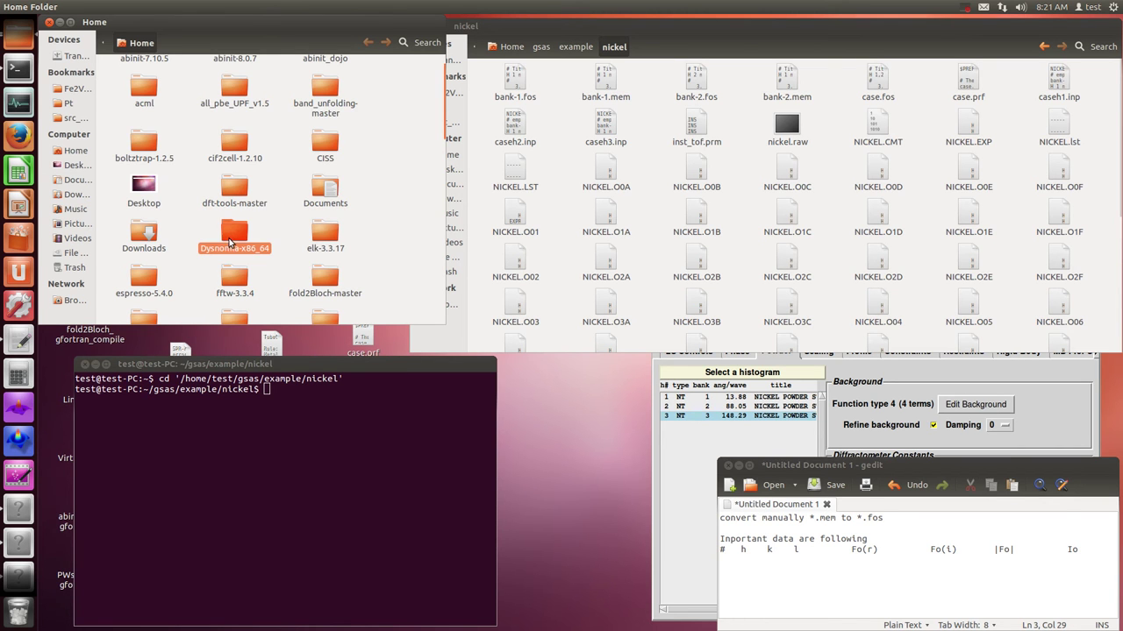
# Run the Dysnomia executable on case.prf in the nickel folder's terminal and reposition the terminal window beside the desktop files.
pyautogui.moveTo(144, 74); pyautogui.dragTo(267, 491)
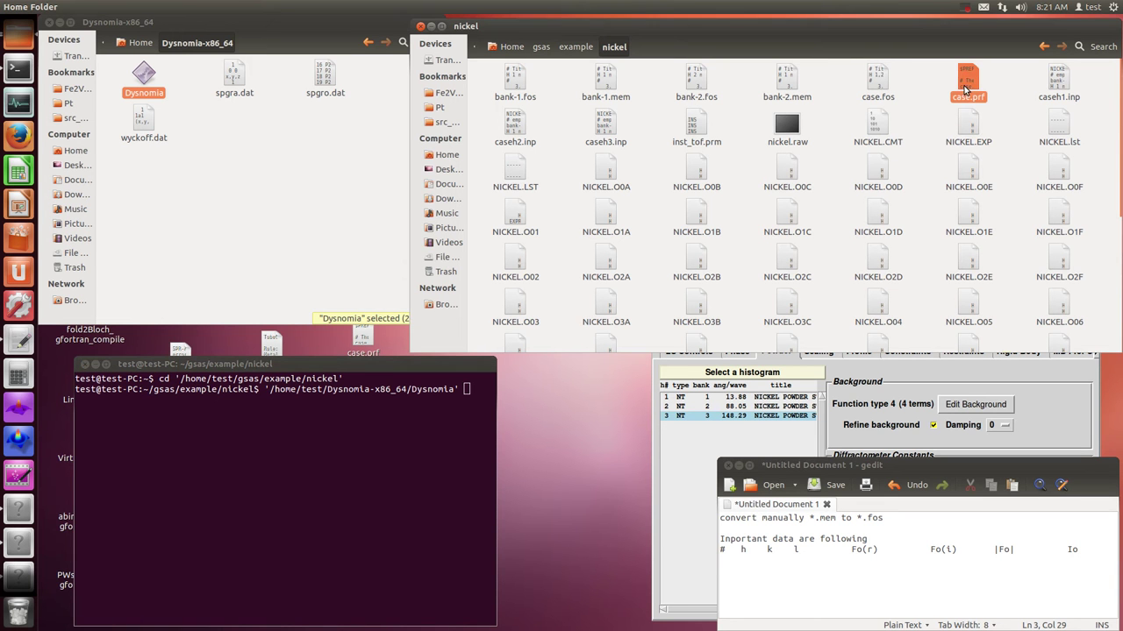
pyautogui.moveTo(965, 88); pyautogui.dragTo(421, 454)
pyautogui.press('Return')
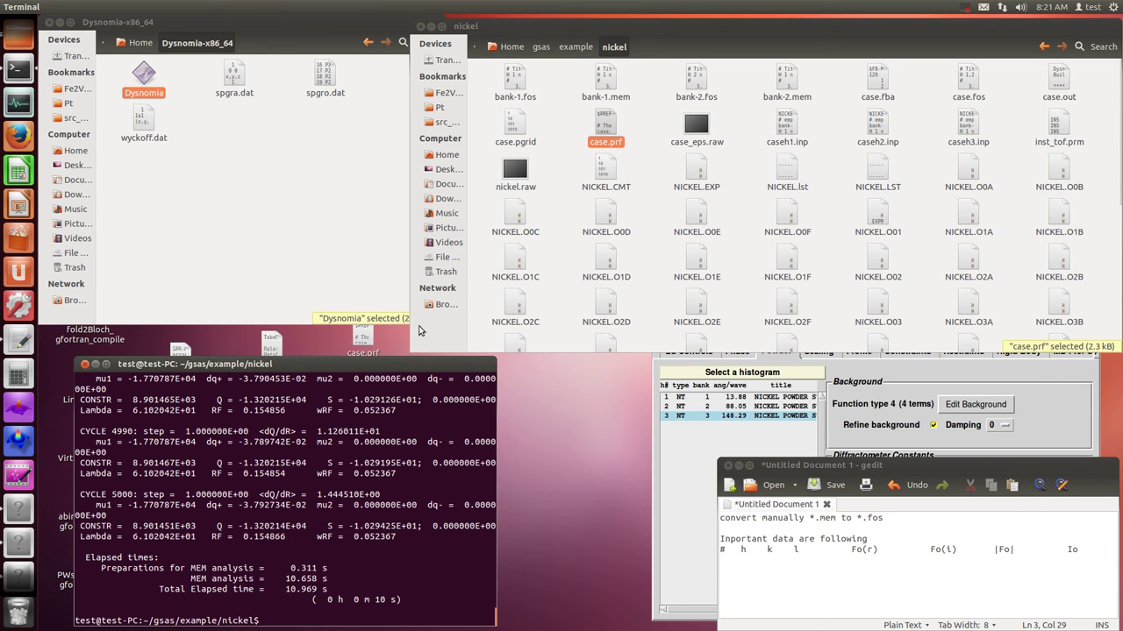
pyautogui.moveTo(401, 362); pyautogui.dragTo(653, 359)
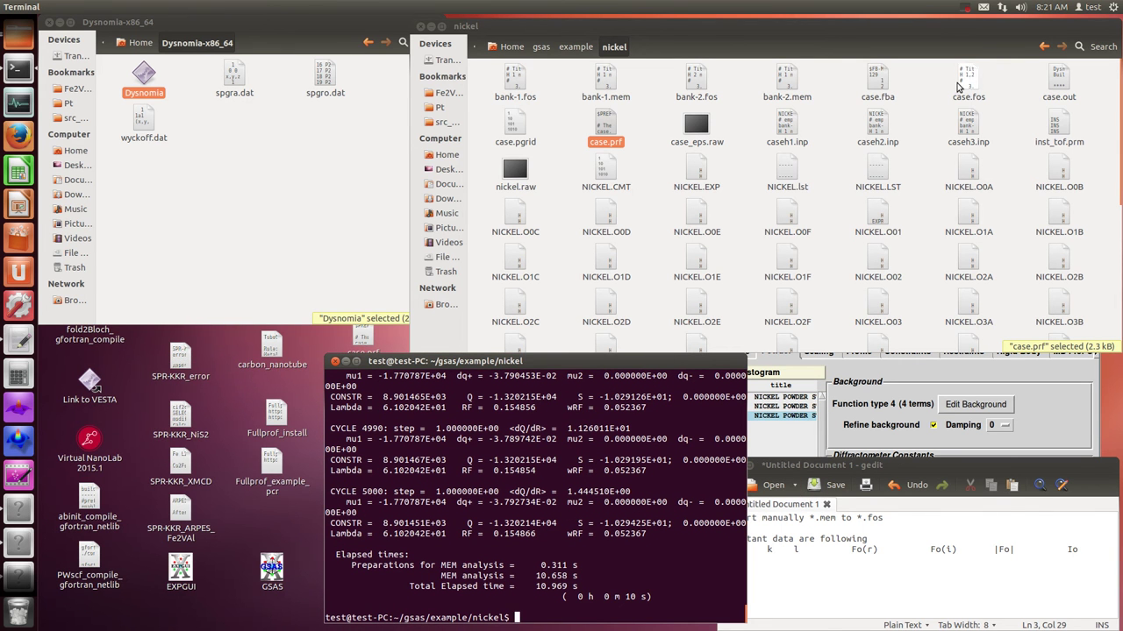
# Set the maximum number of cycles in case.prf to 10000, save and close the file, and rerun Dysnomia.
pyautogui.doubleClick(597, 146)
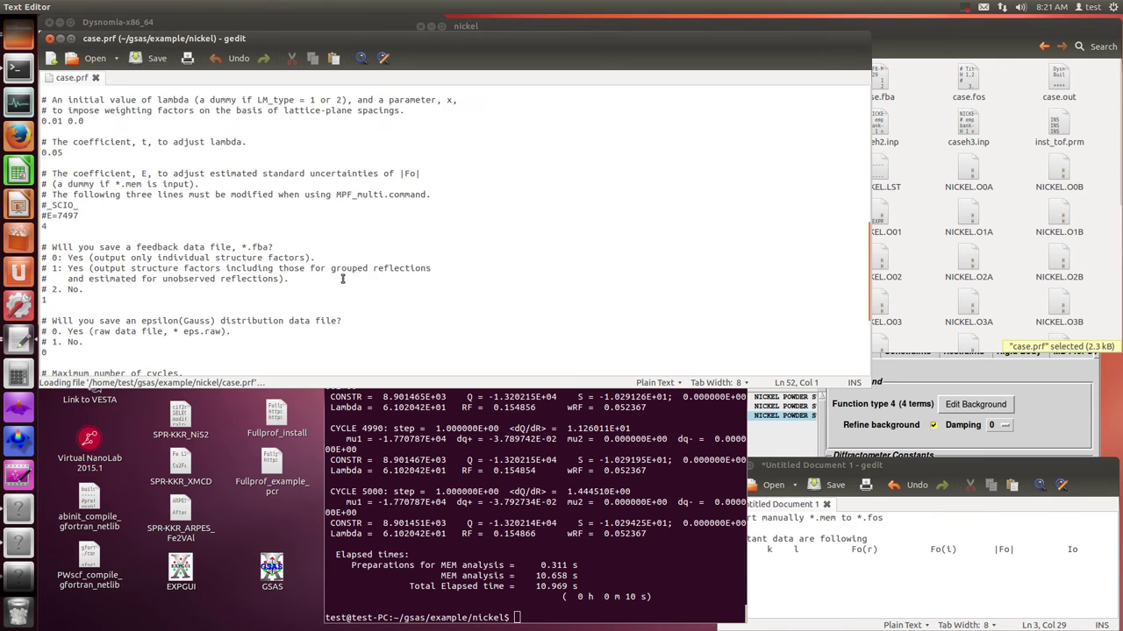
pyautogui.scroll(-1, 342, 277)
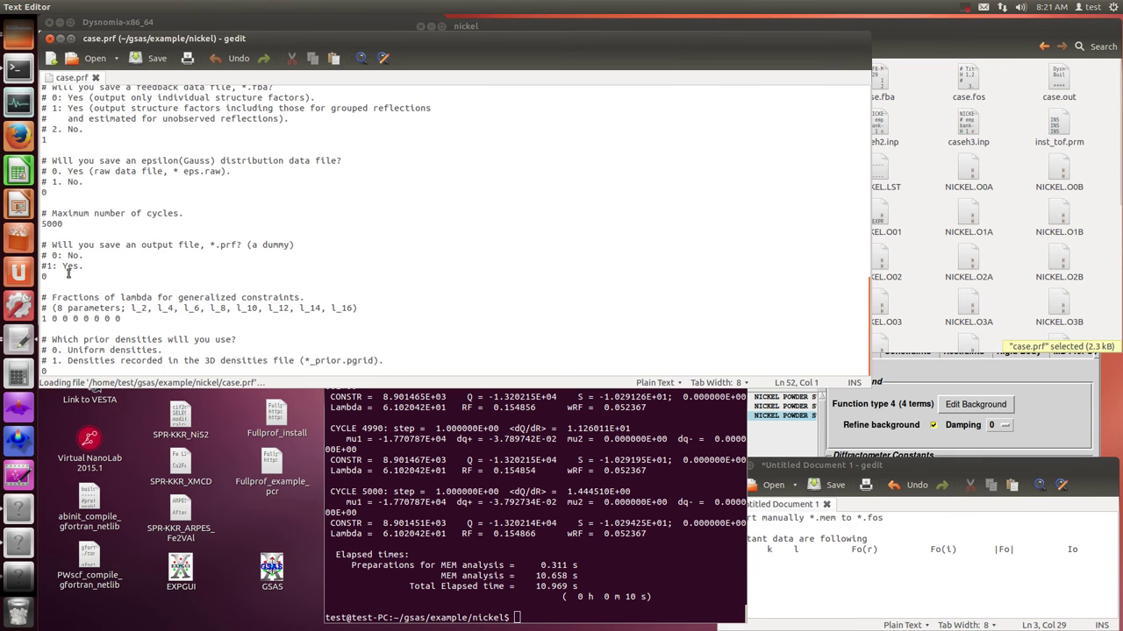
pyautogui.click(47, 223)
pyautogui.press('BackSpace')
pyautogui.write('10')
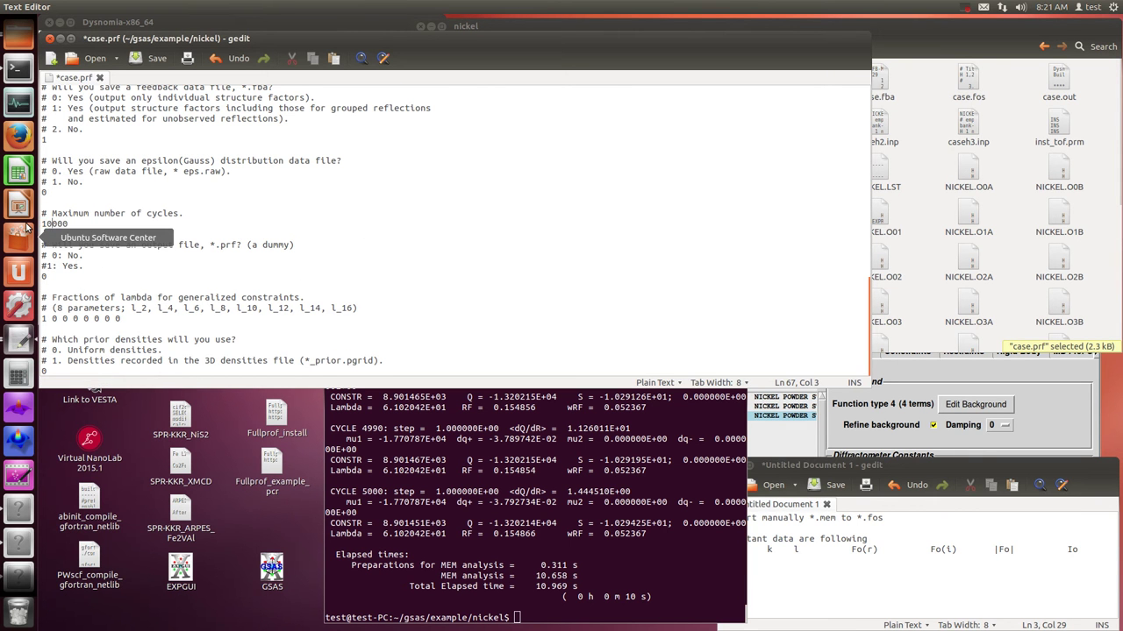
pyautogui.click(151, 58)
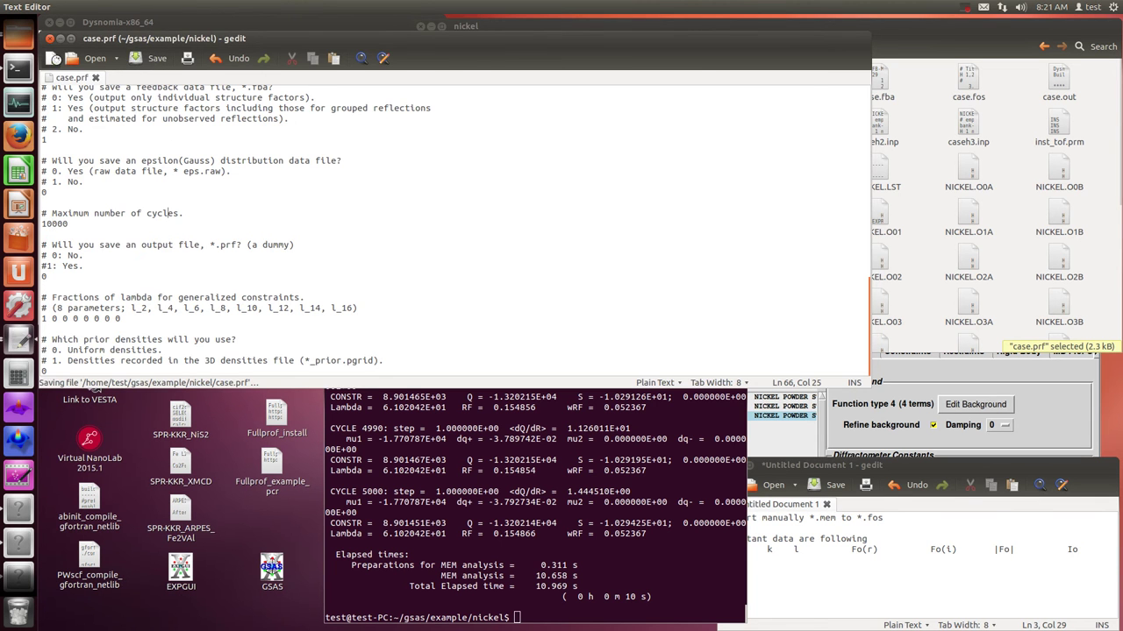
pyautogui.hotkey('alt', 'F4')
pyautogui.press('Up')
pyautogui.press('Return')
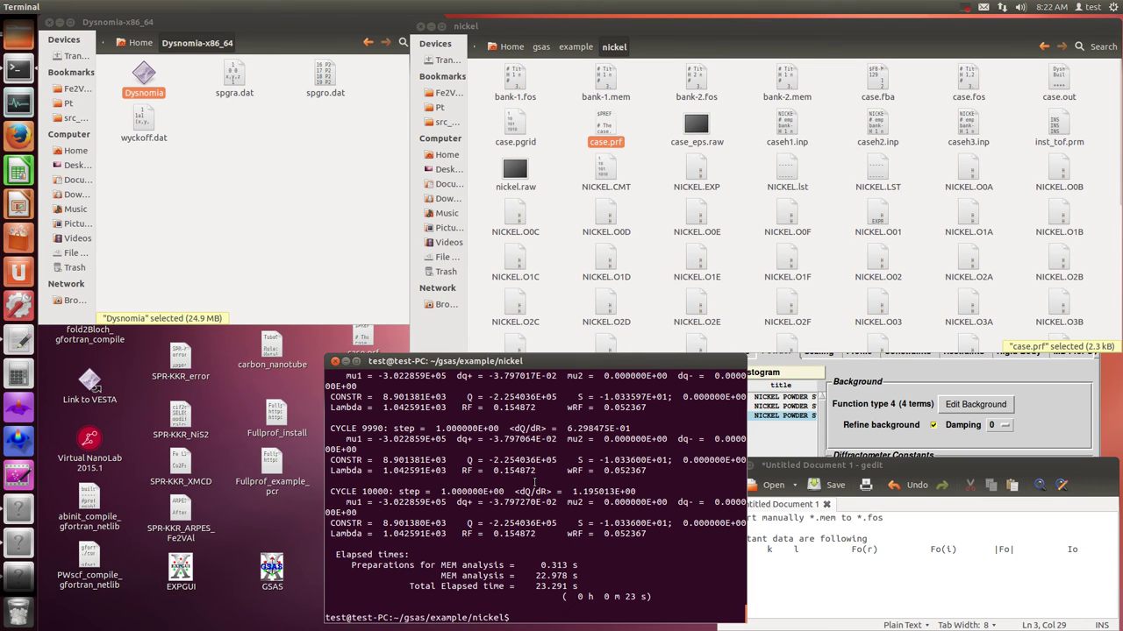
# Launch VESTA, load case.pgrid from the nickel folder, and rotate the cell to a perspective view.
pyautogui.doubleClick(89, 379)
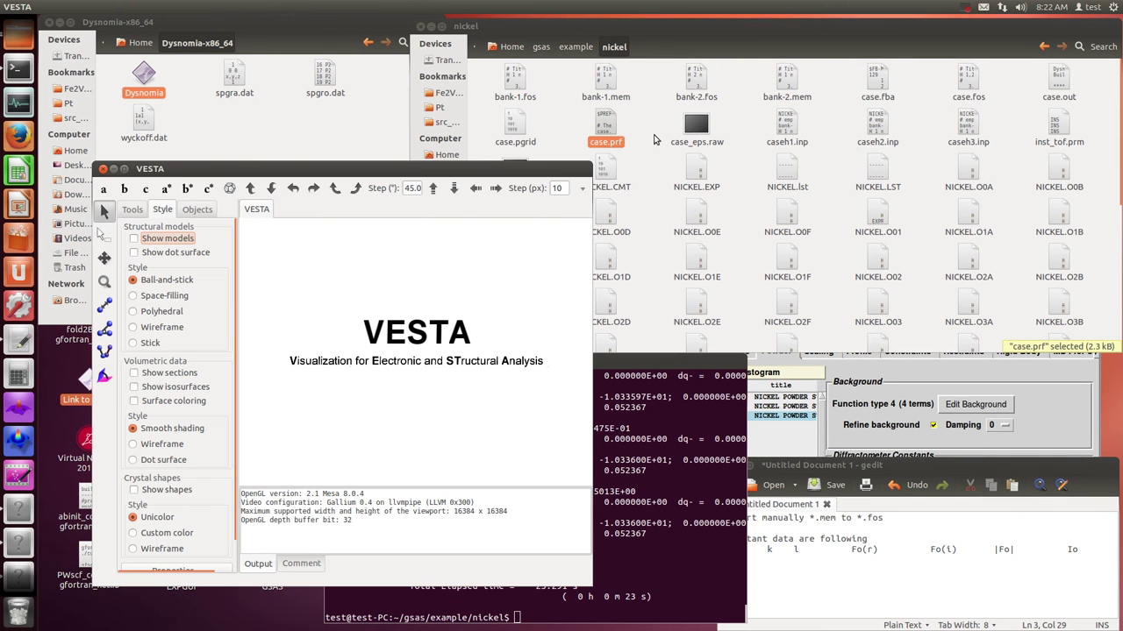
pyautogui.moveTo(497, 131); pyautogui.dragTo(393, 256)
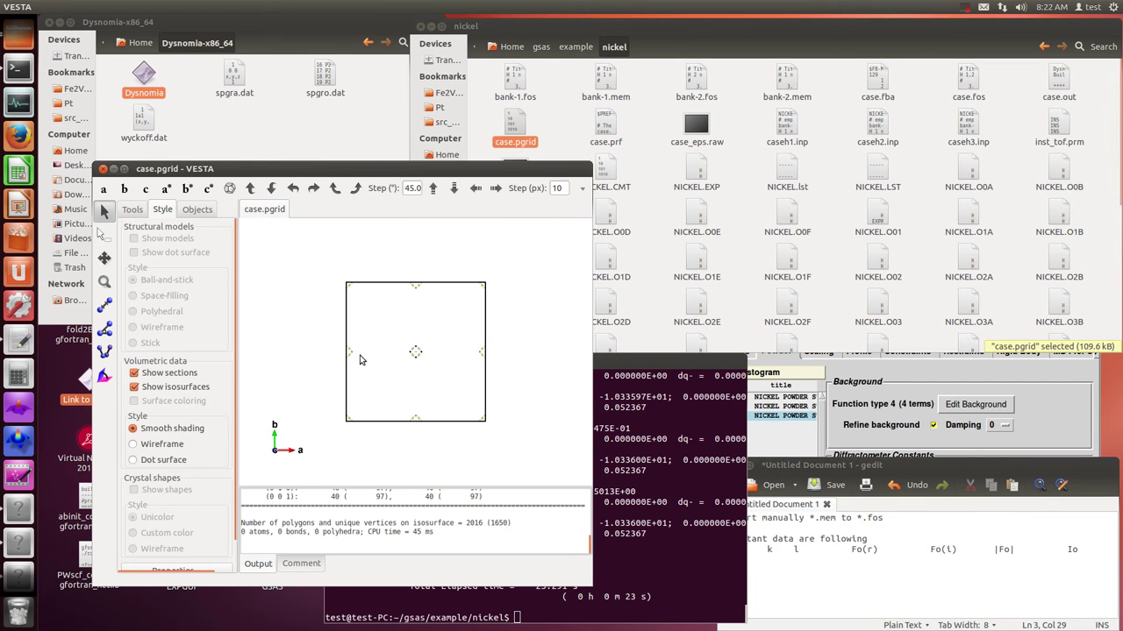
pyautogui.moveTo(488, 387); pyautogui.dragTo(469, 391)
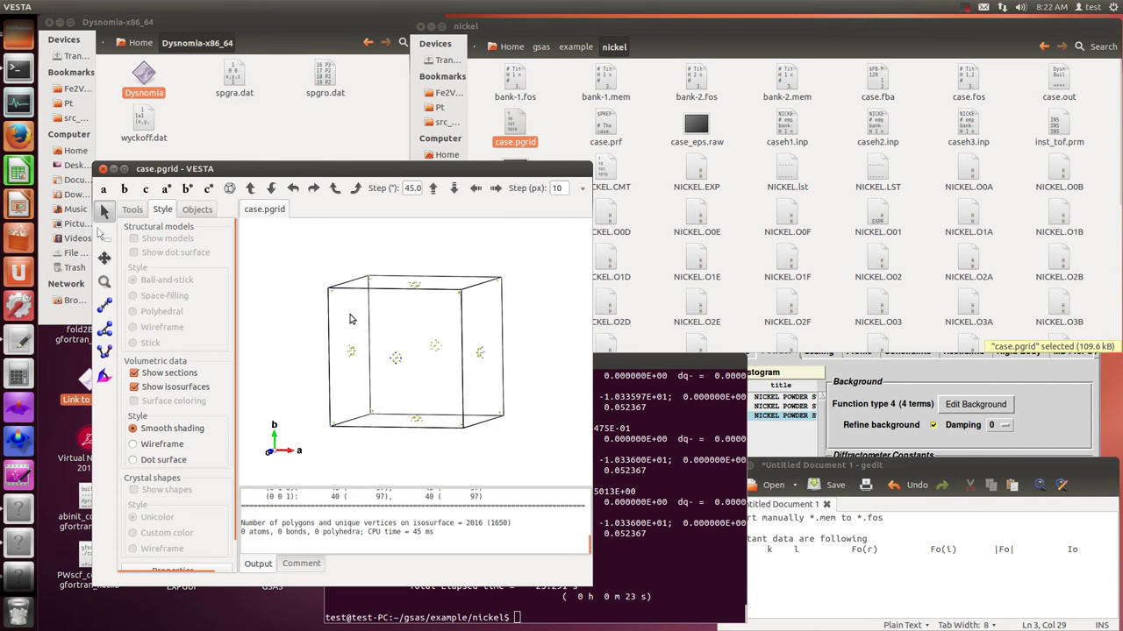
# Open the isosurface properties of case.pgrid and set the positive isosurface level to 0.1.
pyautogui.click(126, 6)
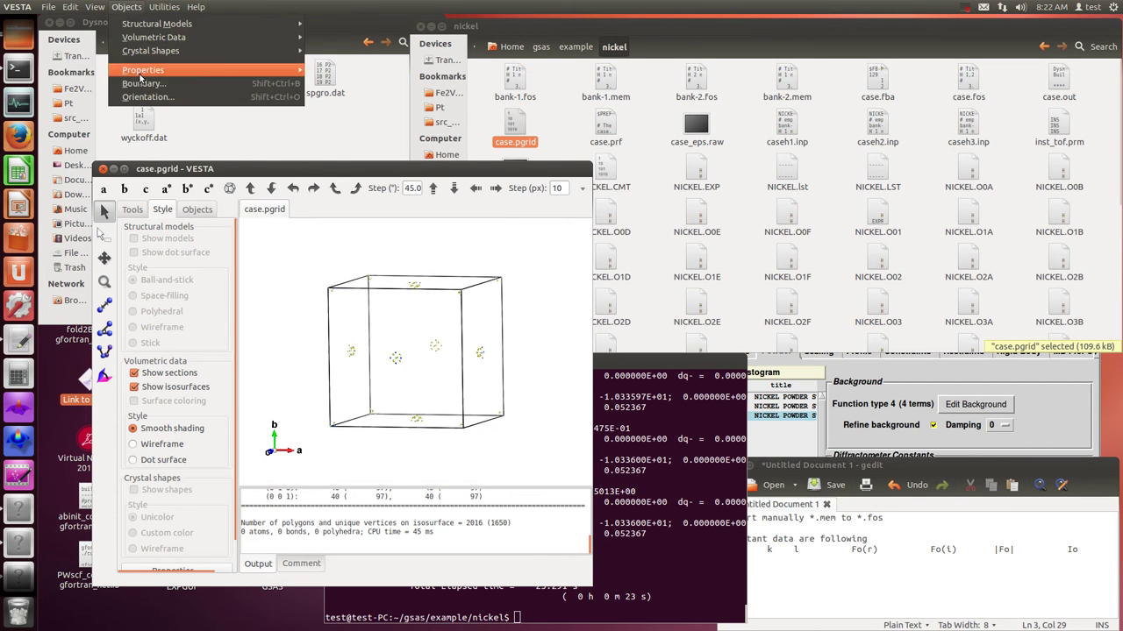
pyautogui.moveTo(94, 7)
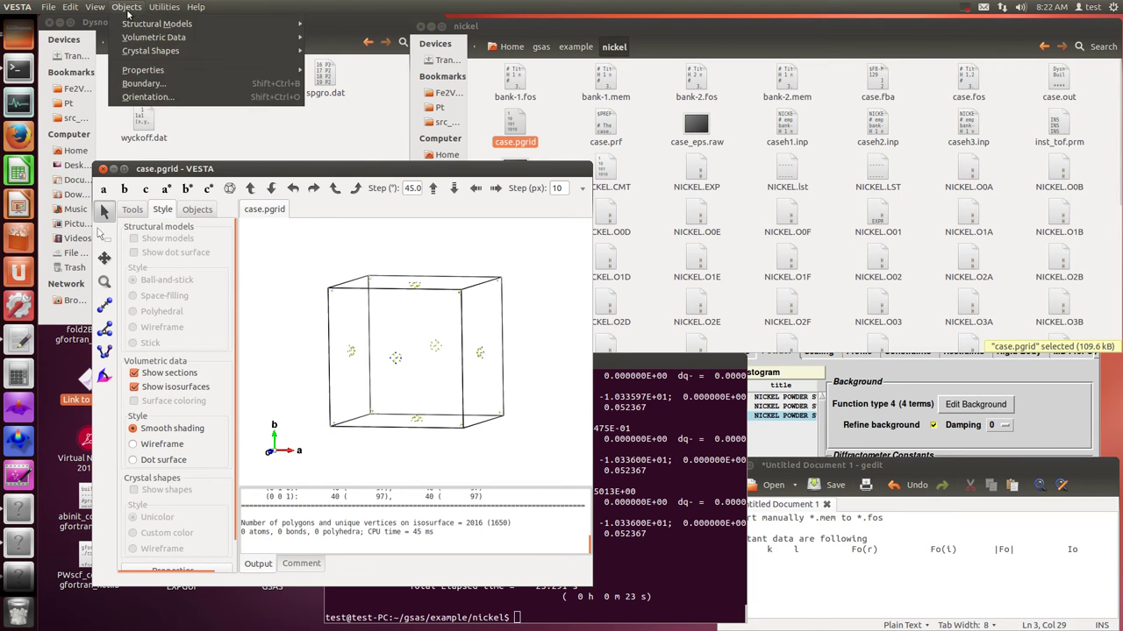
pyautogui.moveTo(164, 7)
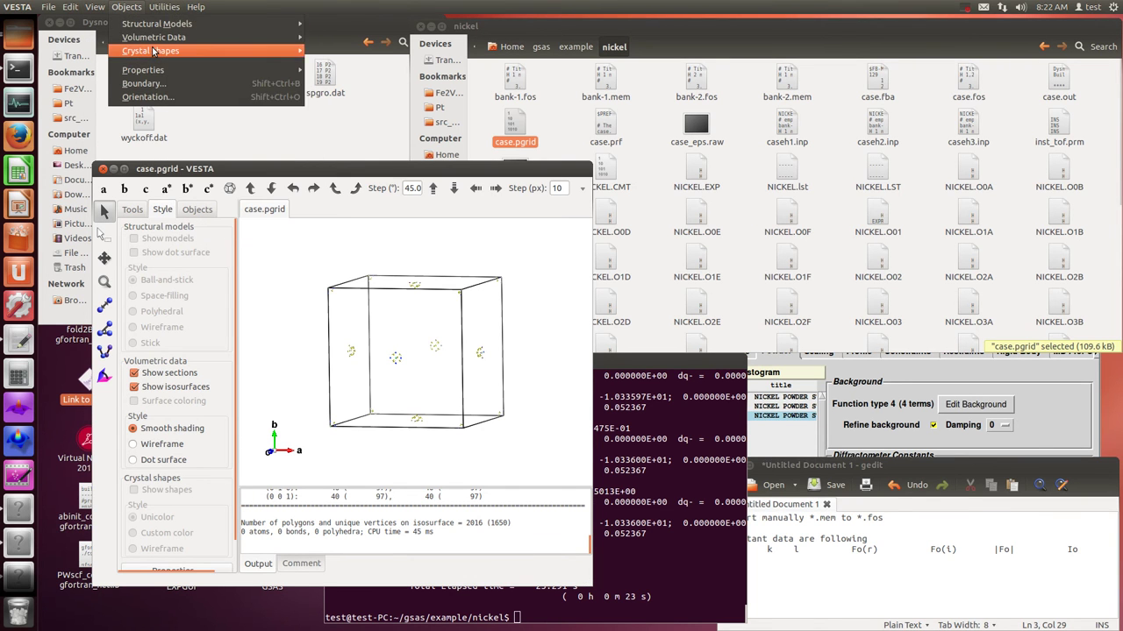
pyautogui.moveTo(150, 71)
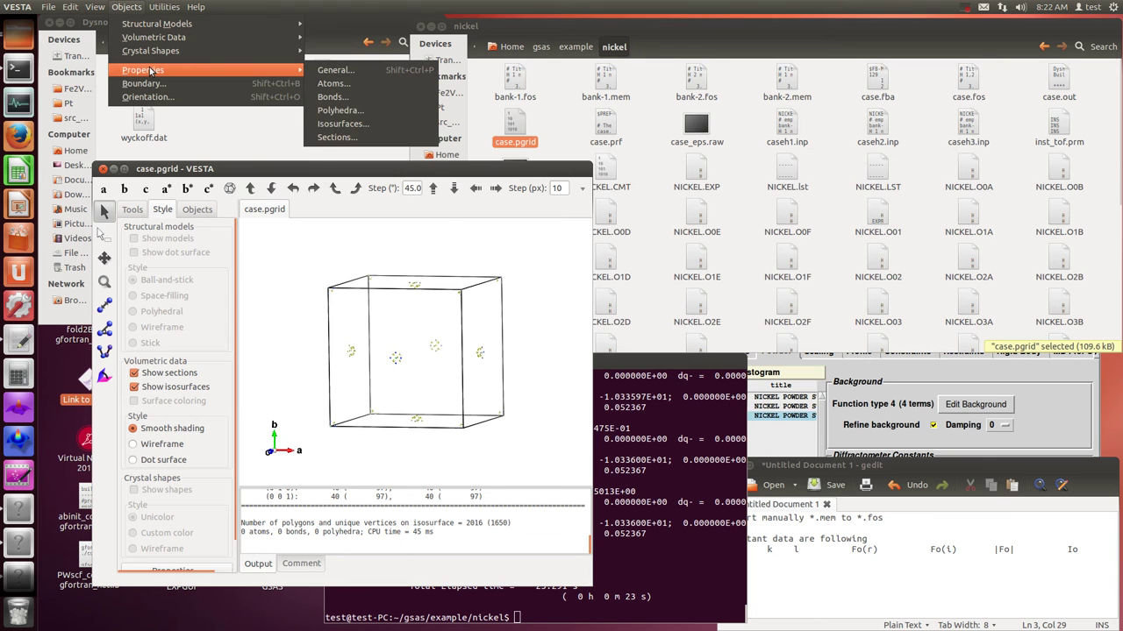
pyautogui.click(342, 124)
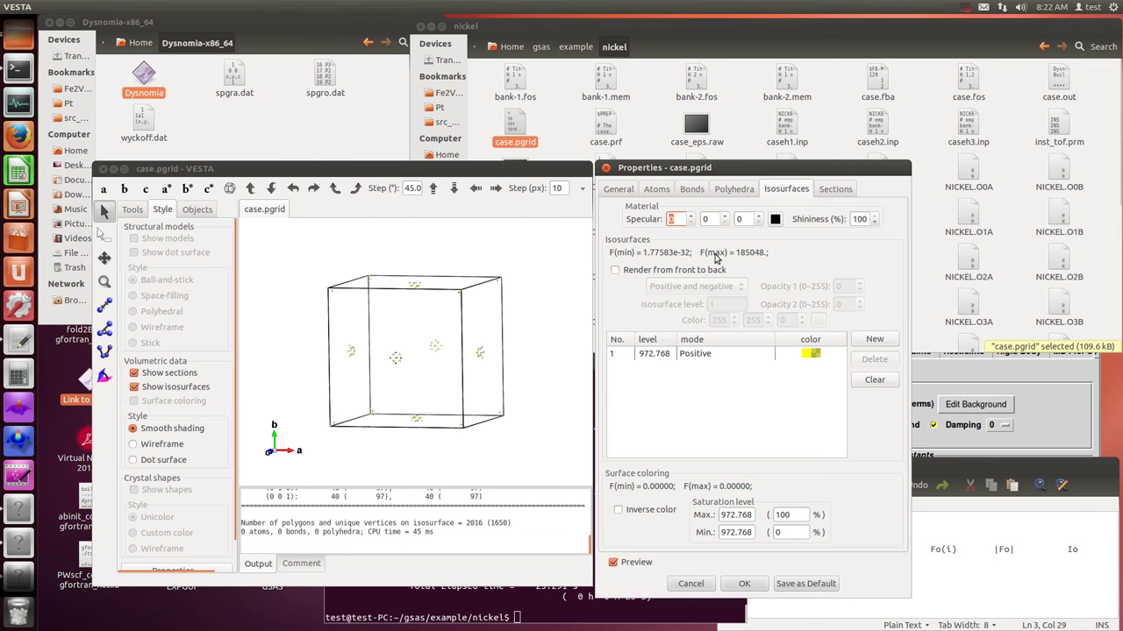
pyautogui.click(695, 353)
pyautogui.write('0.1')
pyautogui.press('Tab')
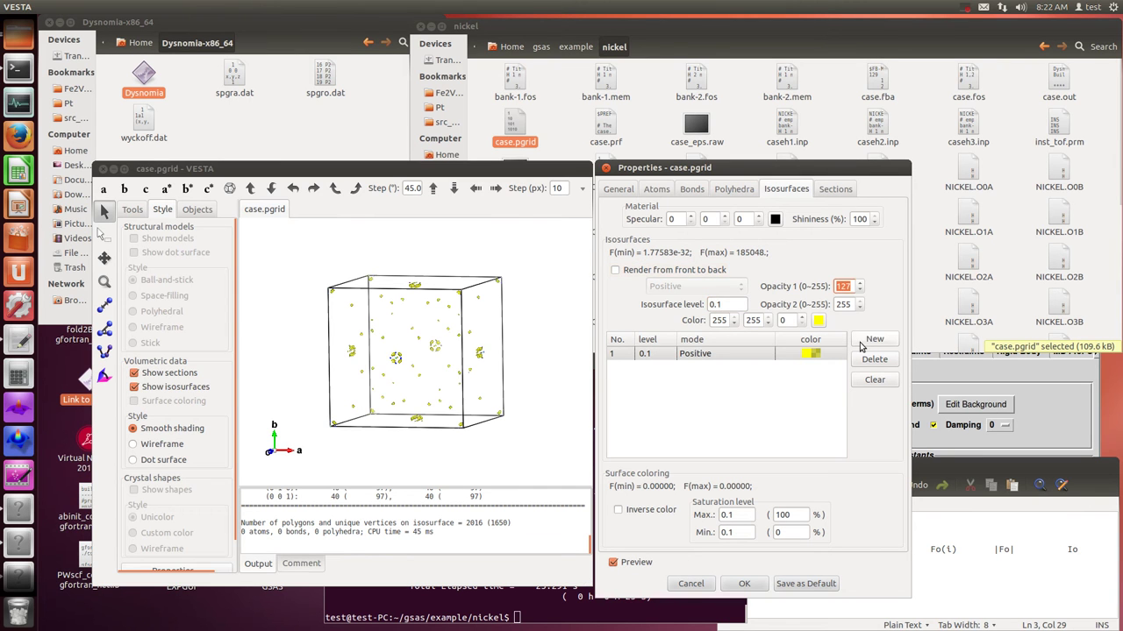
# Try isosurface level 0.01 and then 4 for the density map, and apply the properties.
pyautogui.doubleClick(716, 305)
pyautogui.write('0.01')
pyautogui.press('Tab')
pyautogui.click(727, 304)
pyautogui.write('4')
pyautogui.press('Tab')
pyautogui.click(744, 583)
# Rotate the density map to inspect the isosurfaces around the cell, and close VESTA.
pyautogui.moveTo(412, 447); pyautogui.dragTo(254, 307)
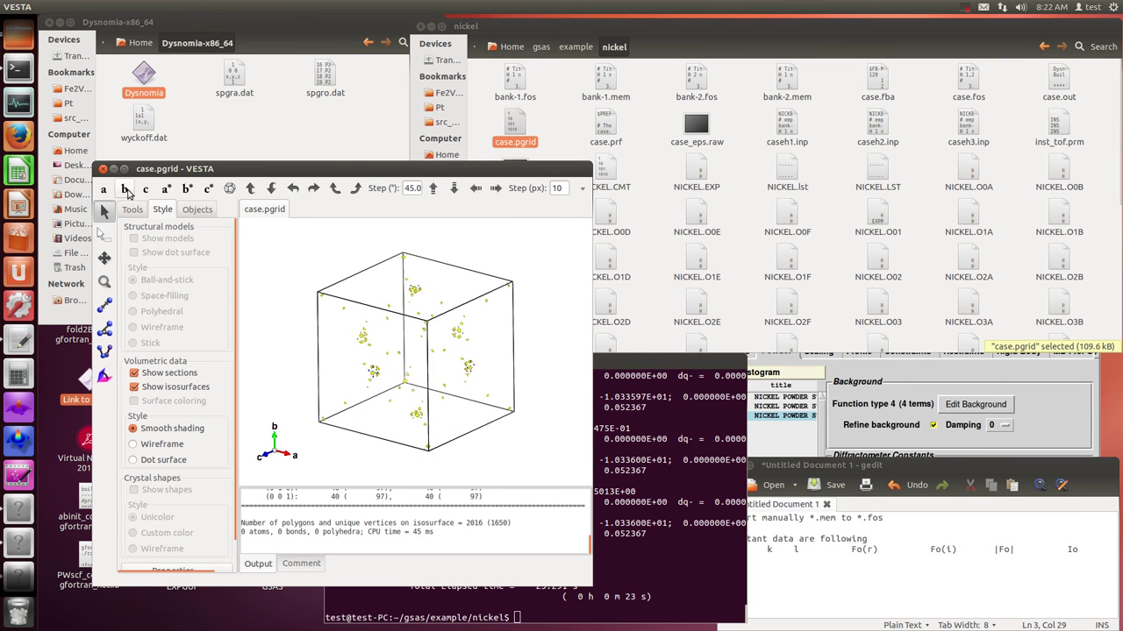
pyautogui.click(103, 170)
pyautogui.click(346, 421)
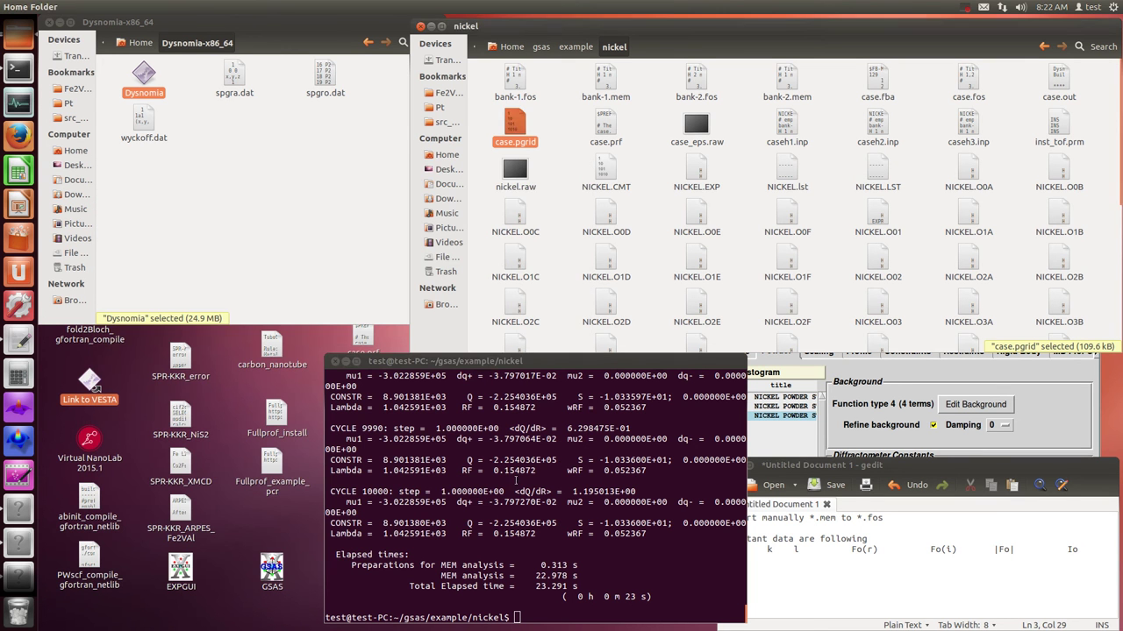
# Reopen case.prf, try 10 for the coefficient E, and replace it with 3.
pyautogui.doubleClick(602, 123)
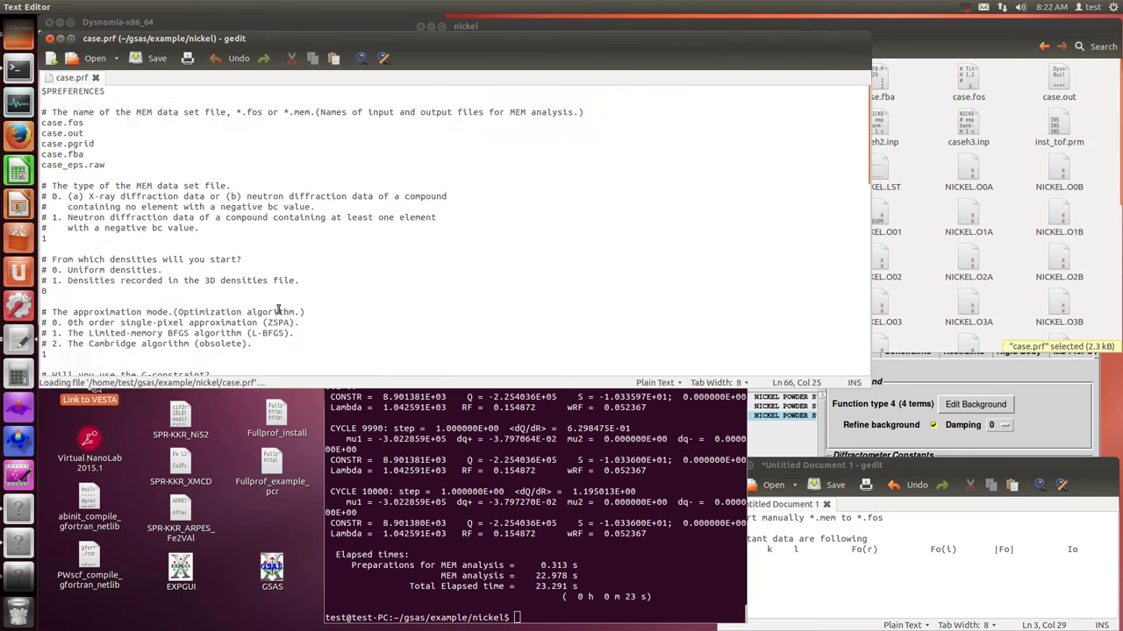
pyautogui.click(57, 178)
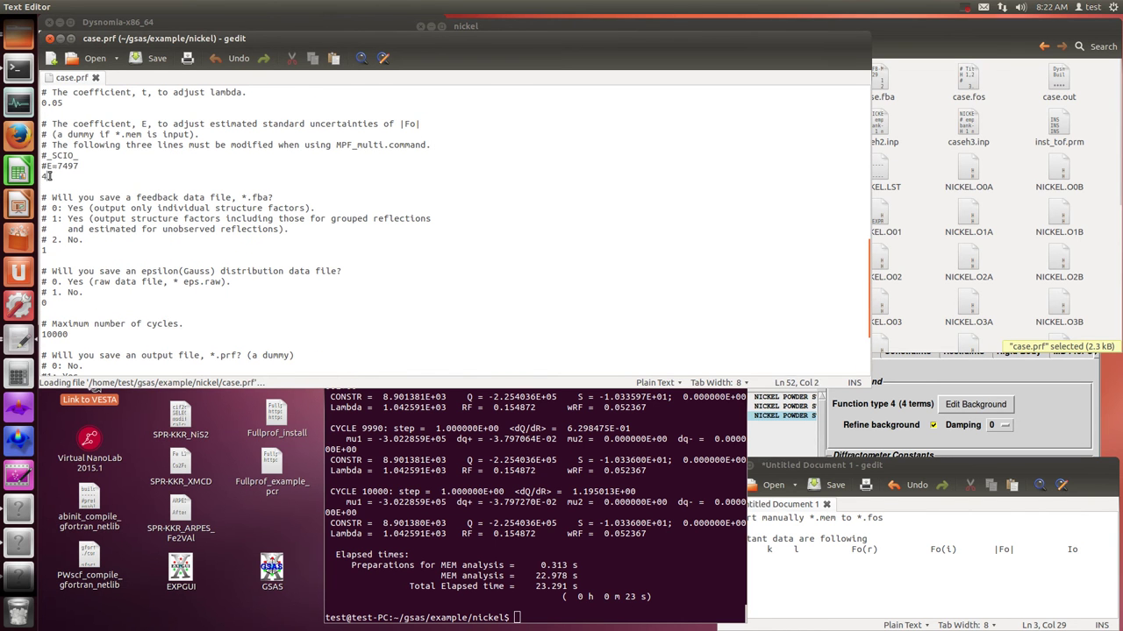
pyautogui.press('BackSpace')
pyautogui.write('10')
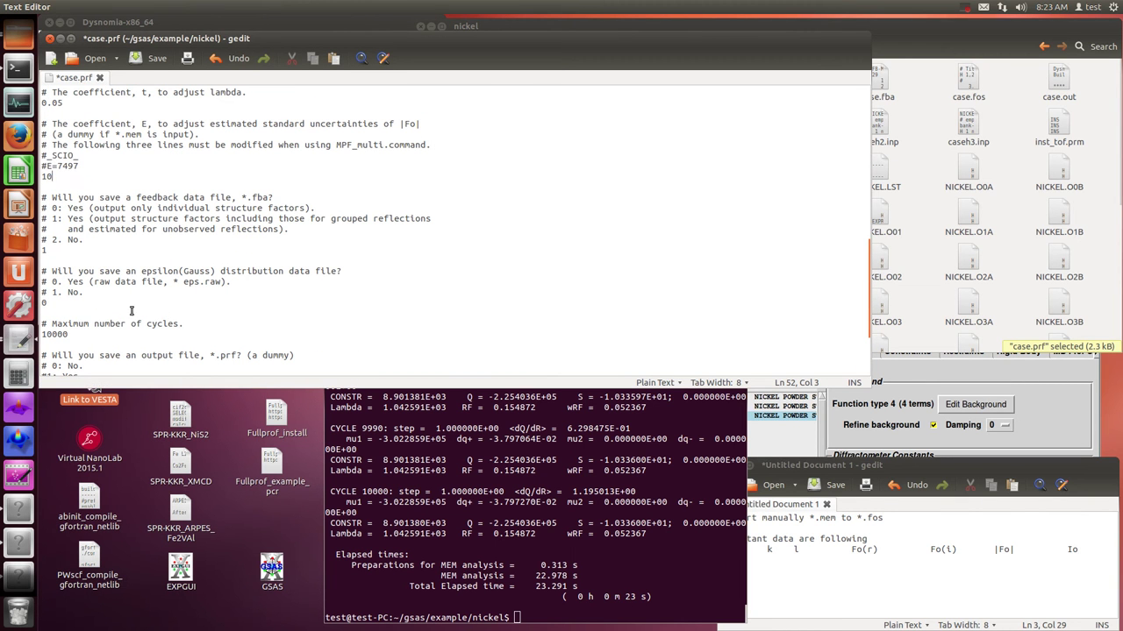
pyautogui.press('BackSpace')
pyautogui.press('BackSpace')
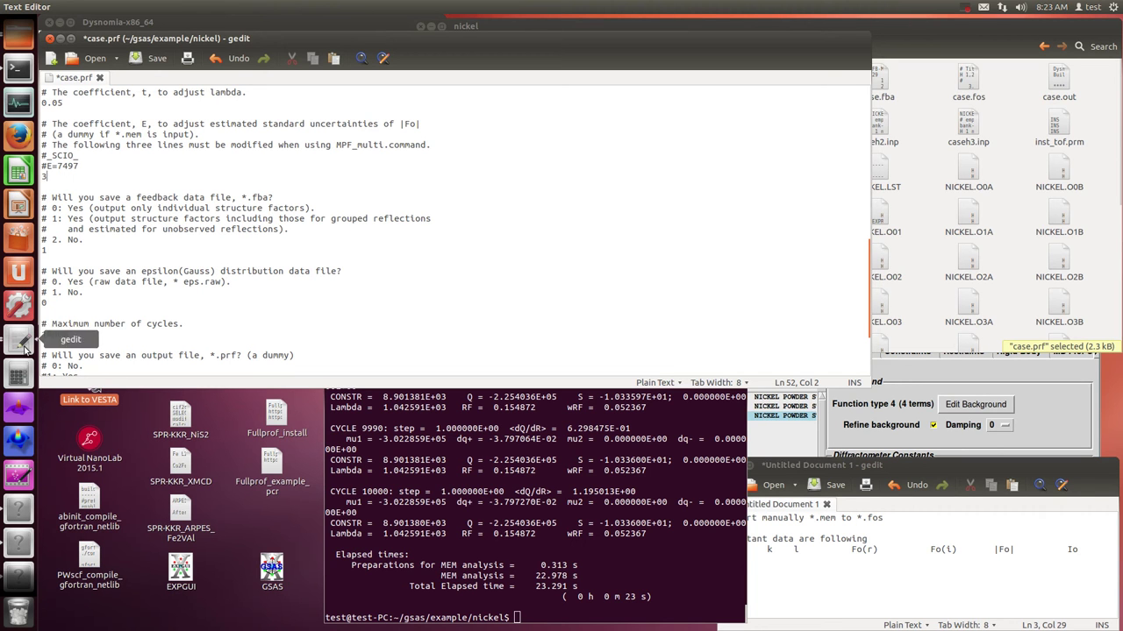
# Set the maximum number of cycles to 20000, save and close case.prf, and rerun Dysnomia.
pyautogui.moveTo(47, 335); pyautogui.dragTo(40, 335)
pyautogui.hotkey('shift', 'Right')
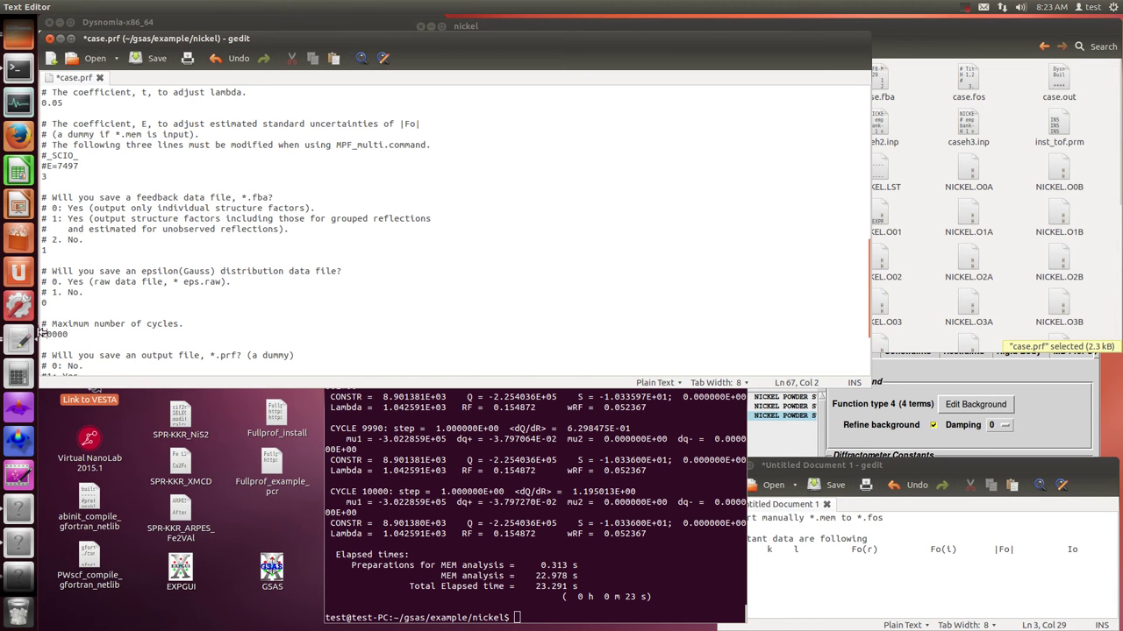
pyautogui.click(151, 58)
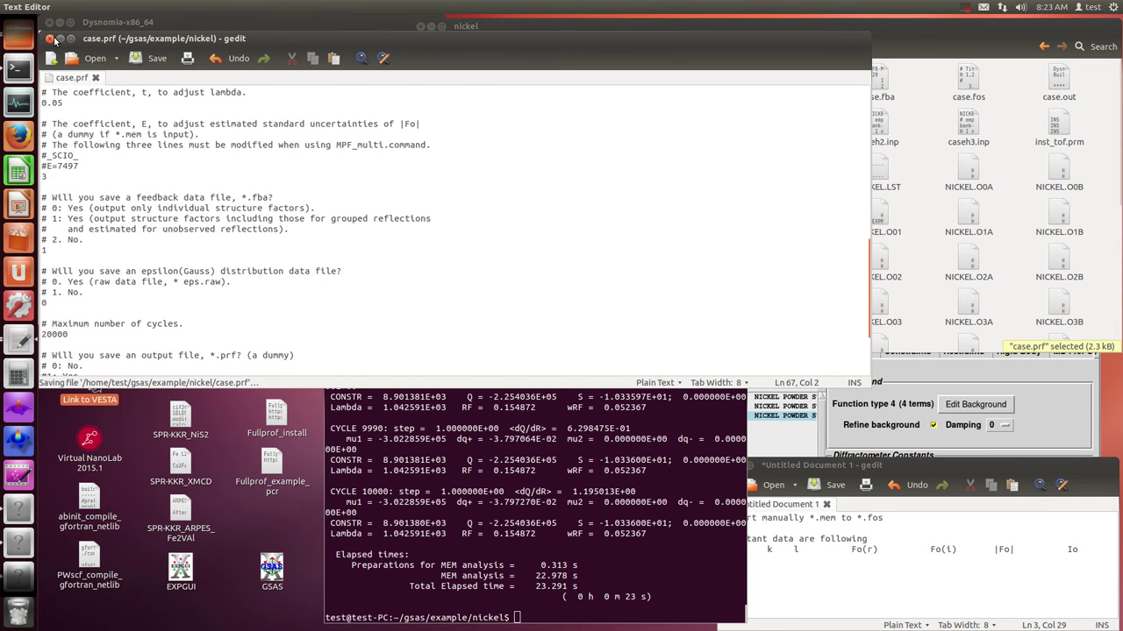
pyautogui.click(49, 39)
pyautogui.click(523, 471)
pyautogui.press('Return')
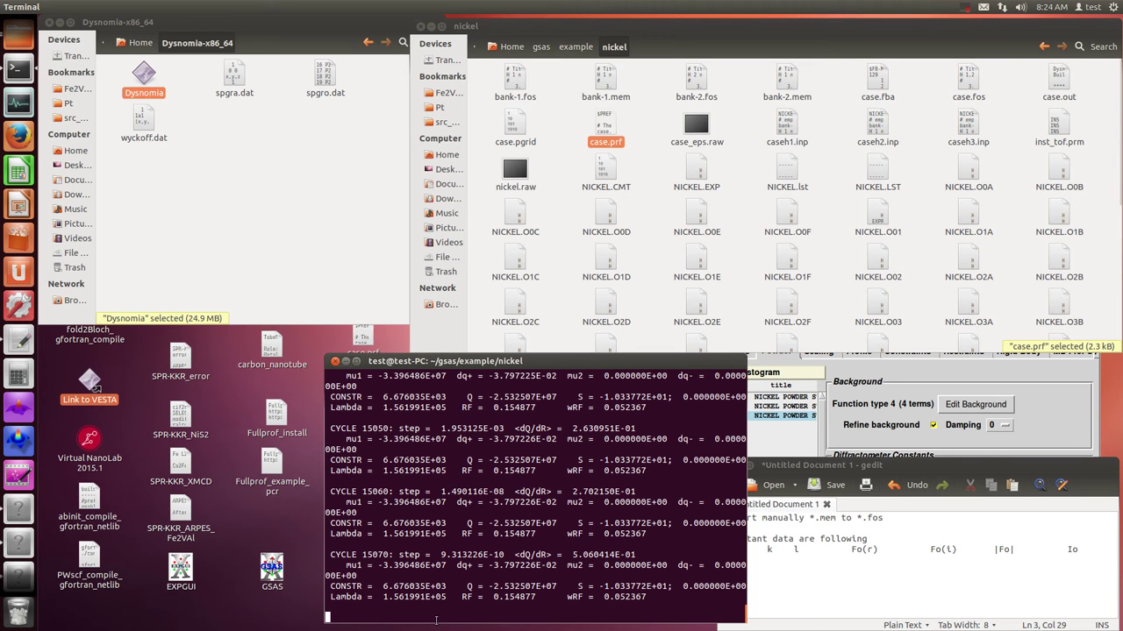
# Check the lambda value of the latest cycle and interrupt the running Dysnomia analysis.
pyautogui.moveTo(454, 597); pyautogui.dragTo(370, 596)
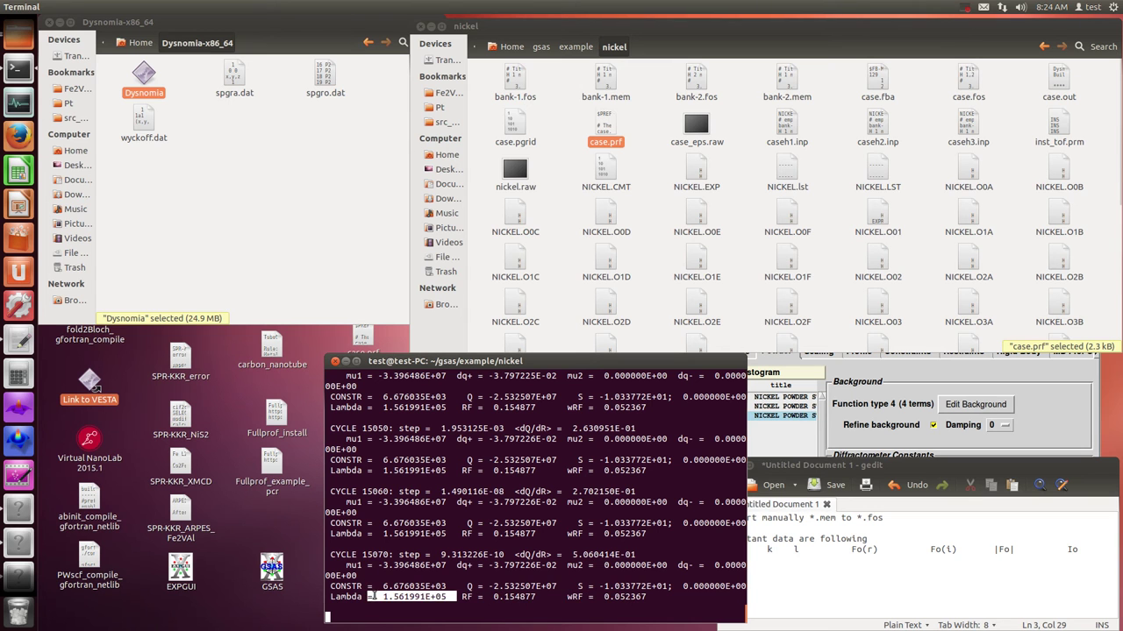
pyautogui.click(394, 611)
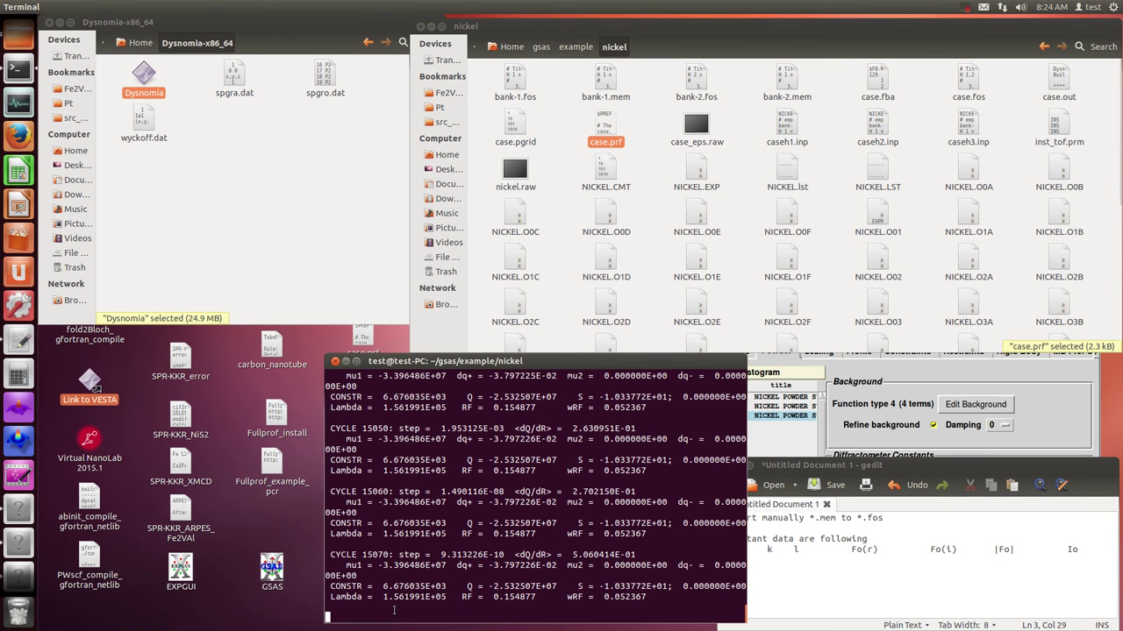
pyautogui.hotkey('ctrl', 'c')
# Reopen case.prf from the nickel folder and set the maximum number of cycles to 5000.
pyautogui.click(621, 138)
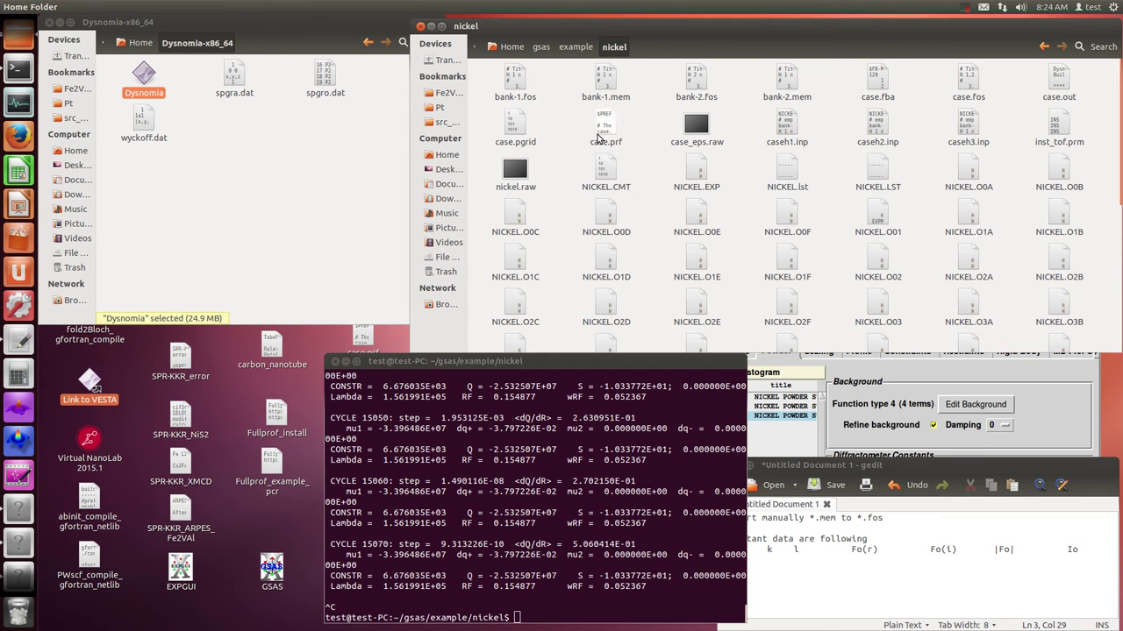
pyautogui.doubleClick(597, 139)
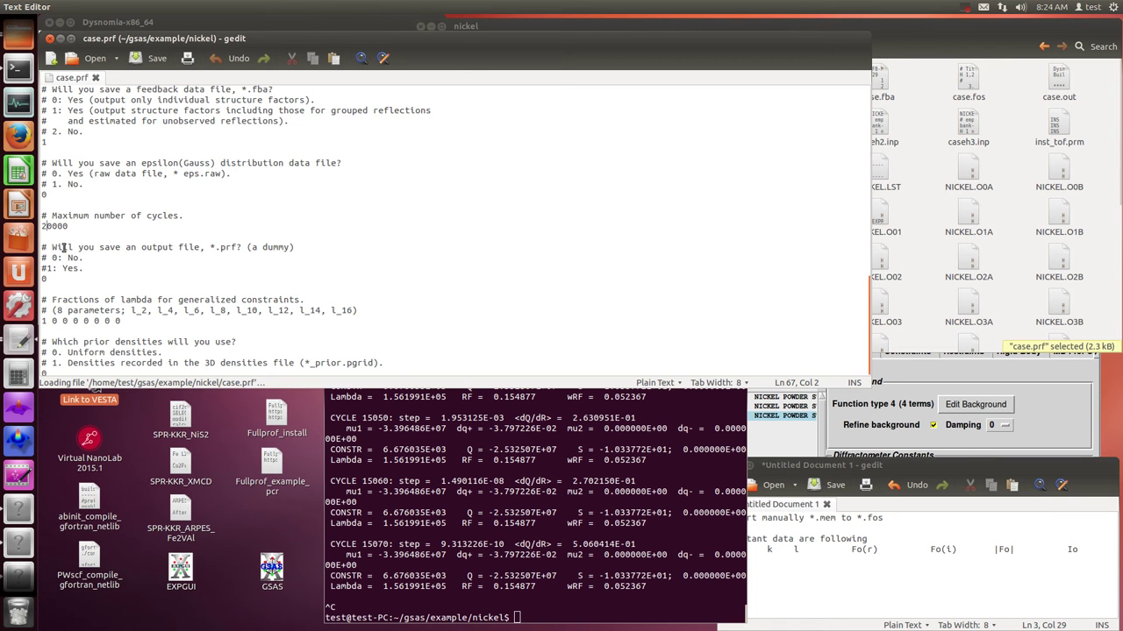
pyautogui.press('BackSpace')
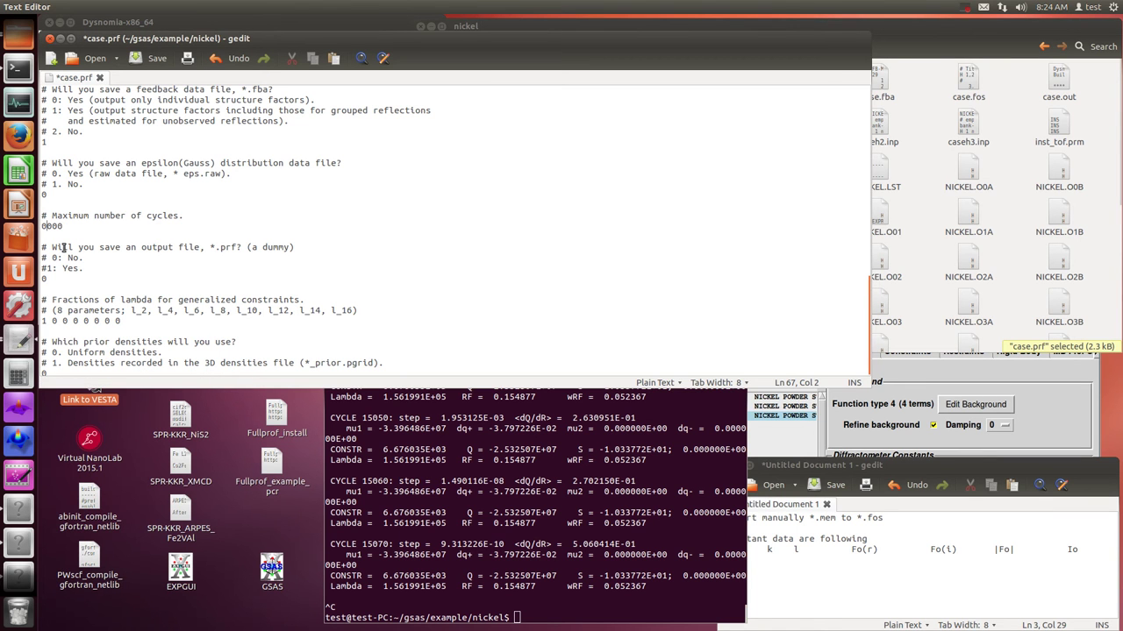
pyautogui.press('BackSpace')
pyautogui.write('5')
# Set the coefficient E for the estimated standard uncertainties to 5 and save case.prf.
pyautogui.scroll(2, 119, 225)
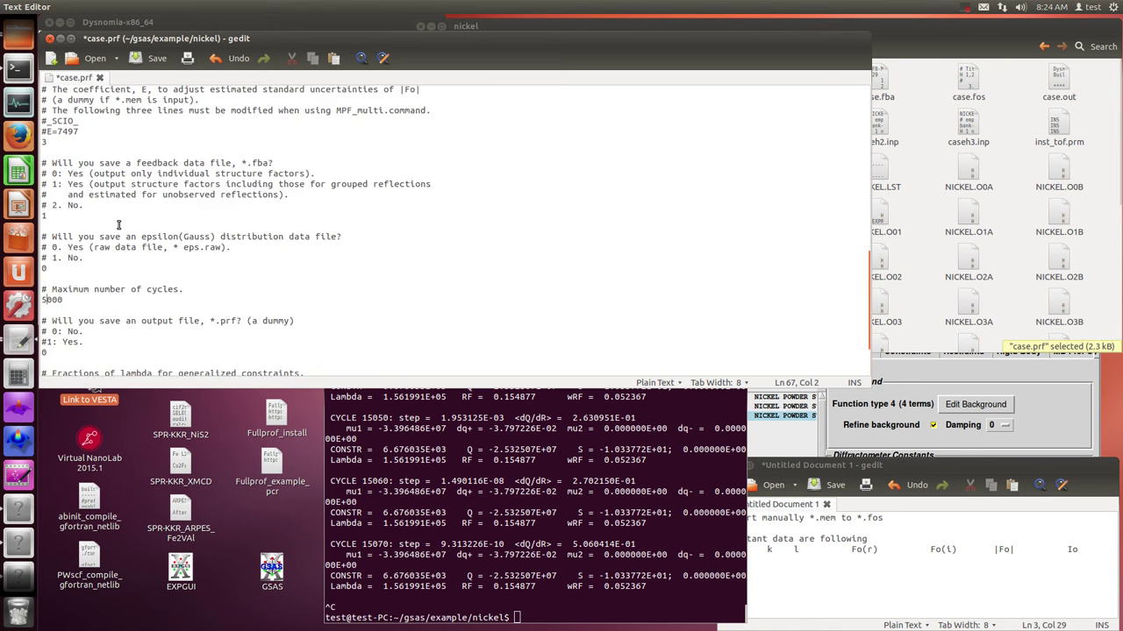
pyautogui.scroll(2, 118, 225)
pyautogui.click(46, 216)
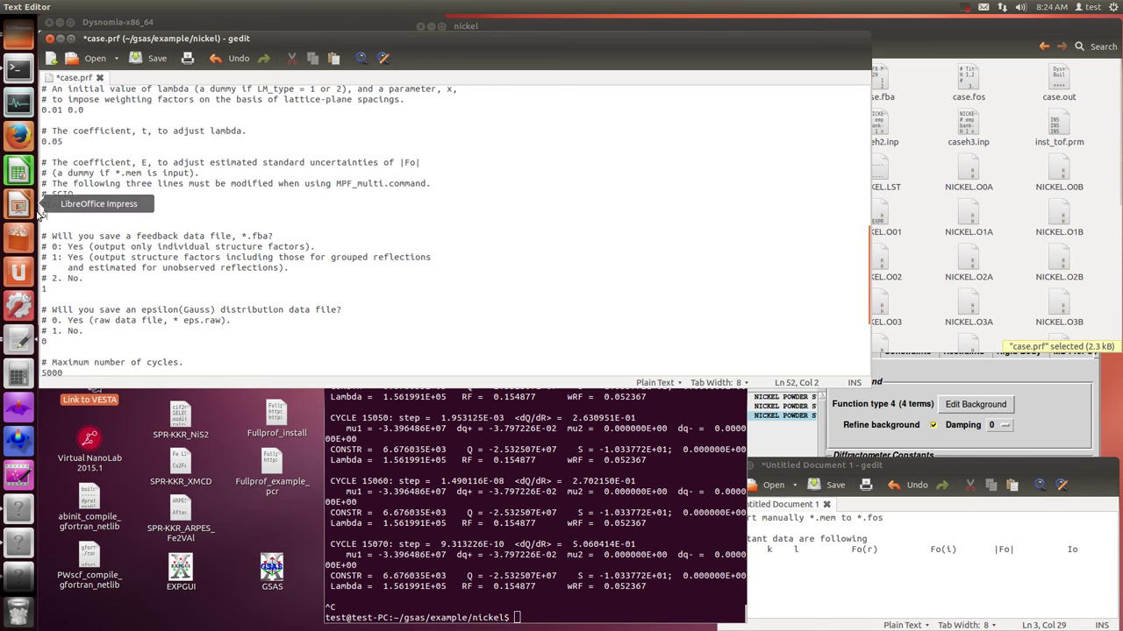
pyautogui.hotkey('ctrl', 's')
# Check the lambda adjustment coefficient t in case.prf, close the file, and rerun Dysnomia on it from the terminal.
pyautogui.scroll(2, 79, 142)
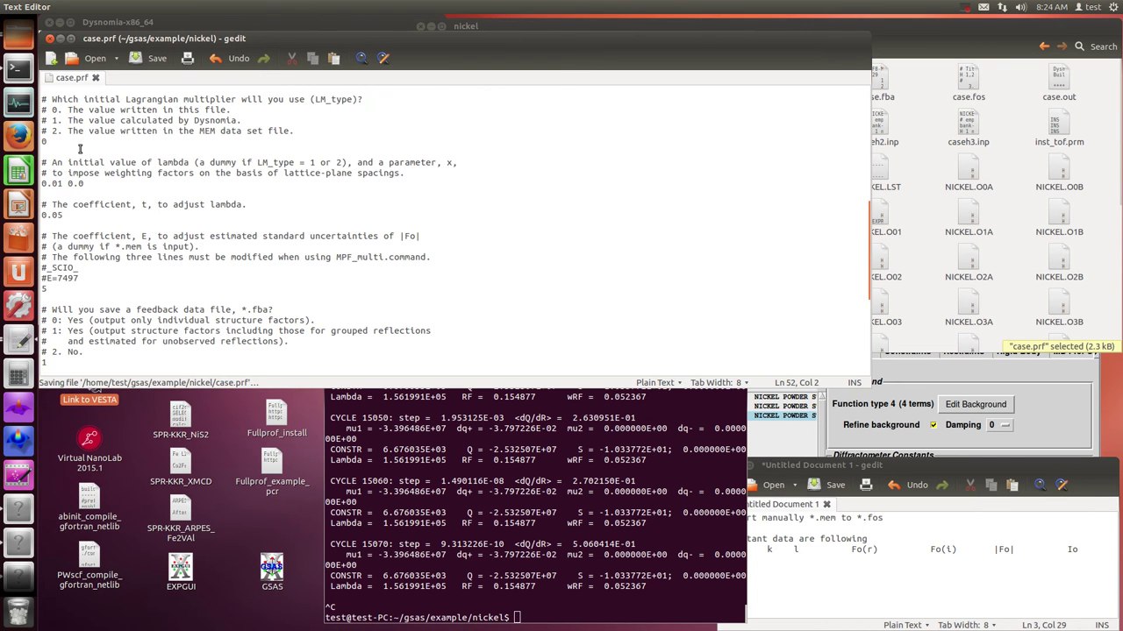
pyautogui.moveTo(70, 213); pyautogui.dragTo(40, 215)
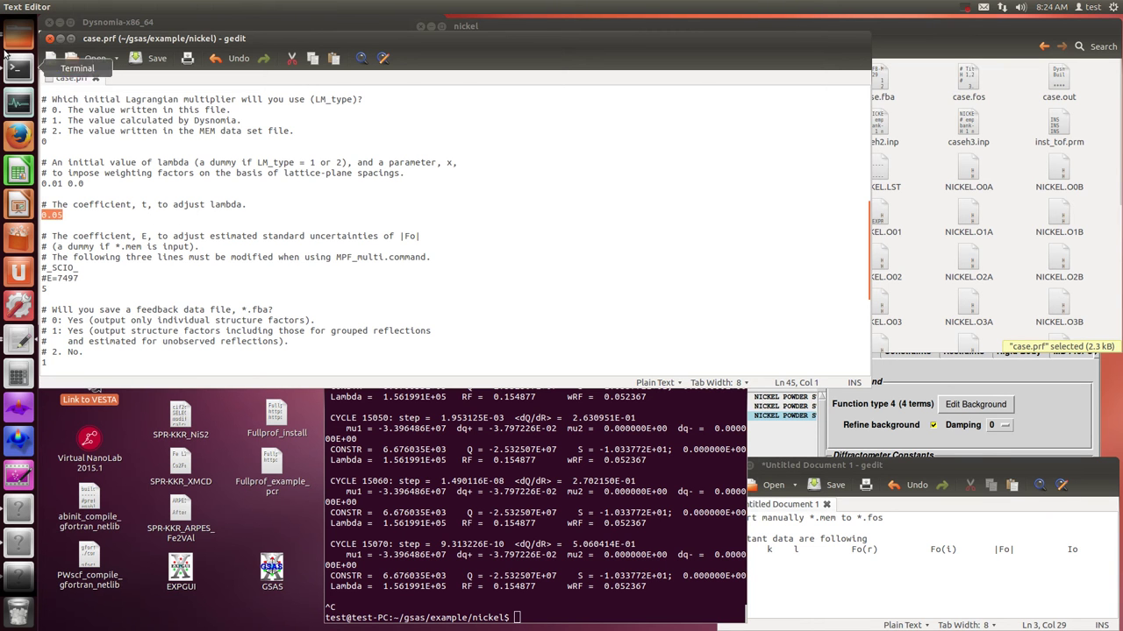
pyautogui.click(49, 38)
pyautogui.click(433, 428)
pyautogui.hotkey('ctrl', 'shift', 'v')
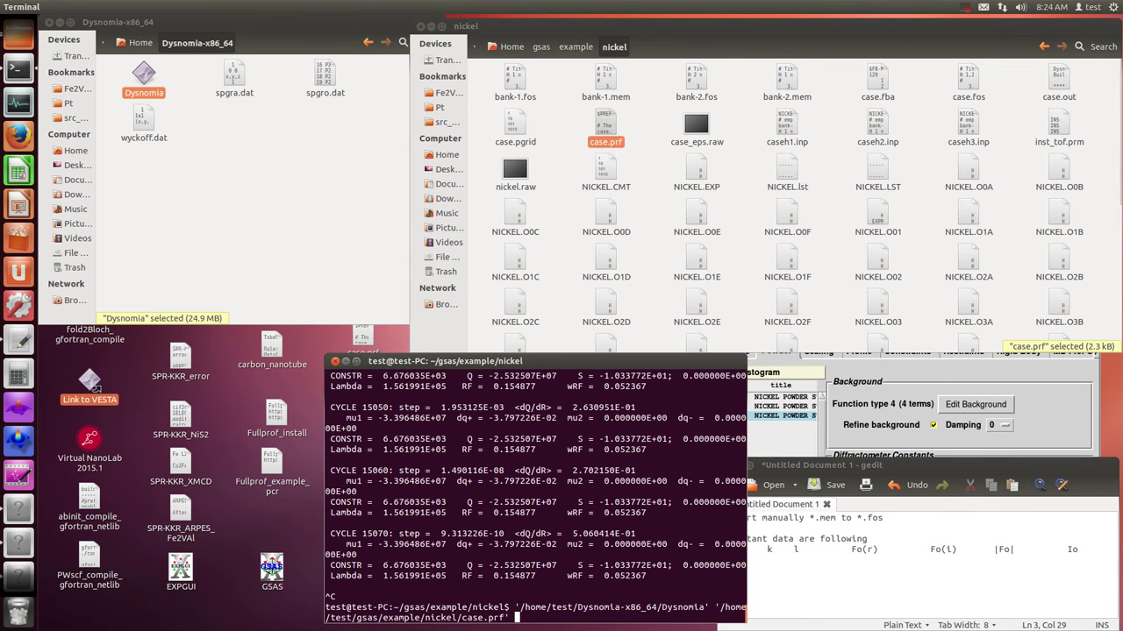
pyautogui.press('Return')
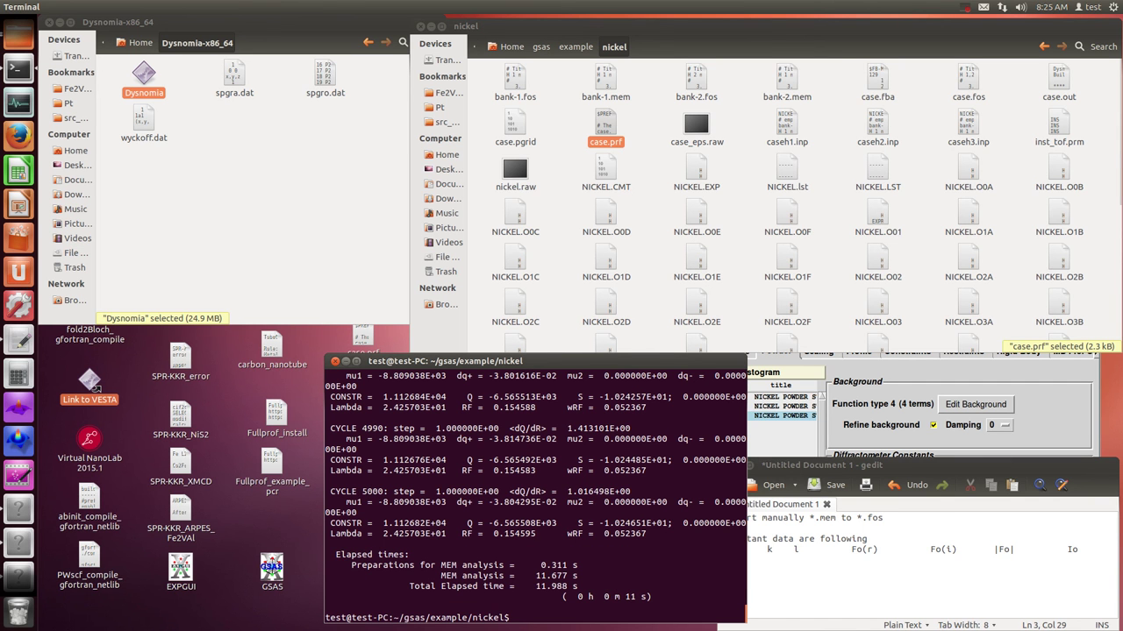
# Launch VESTA, load case.pgrid from the nickel folder, rotate the density to inspect it, and close VESTA.
pyautogui.click(89, 386)
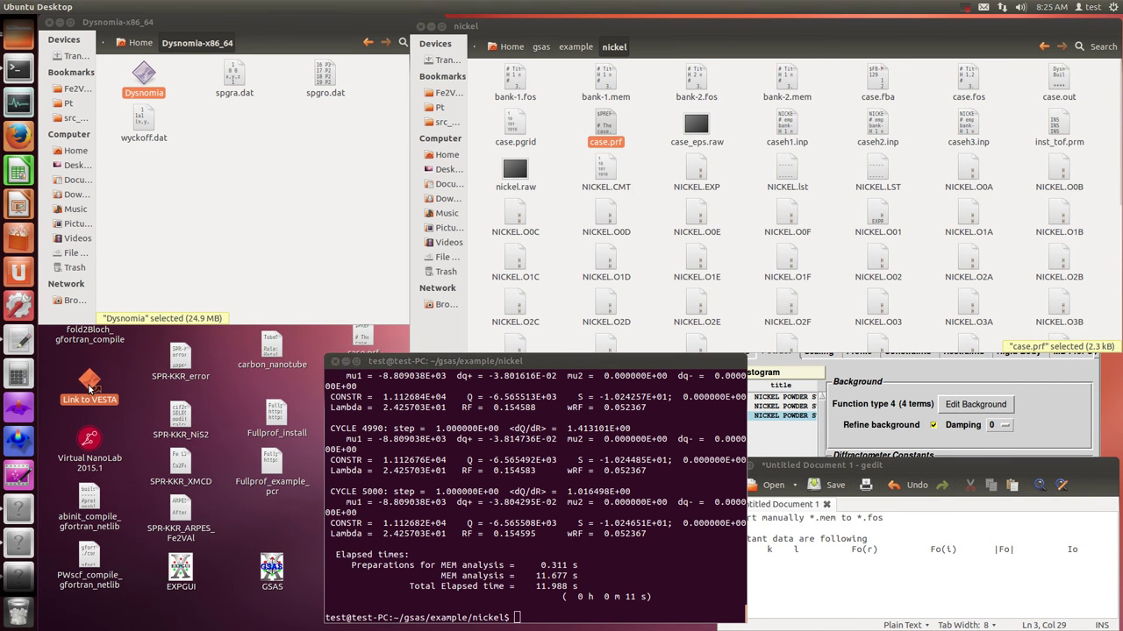
pyautogui.doubleClick(89, 386)
pyautogui.moveTo(515, 125); pyautogui.dragTo(357, 351)
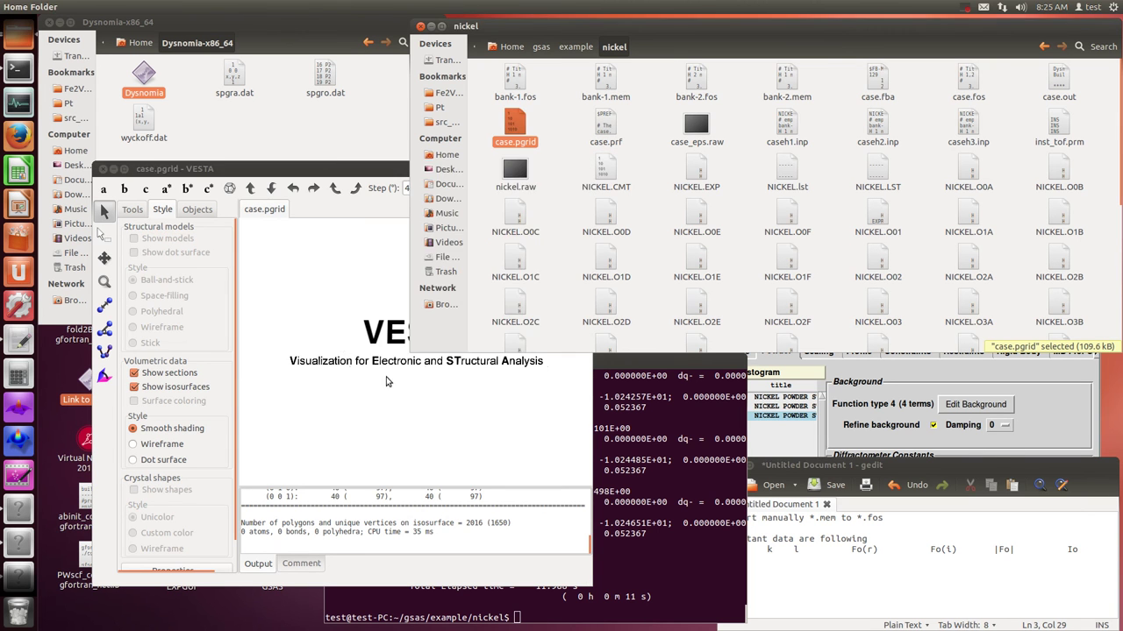
pyautogui.moveTo(443, 424)
pyautogui.mouseDown()
pyautogui.moveTo(459, 406)
pyautogui.moveTo(514, 426)
pyautogui.moveTo(339, 439)
pyautogui.moveTo(464, 429)
pyautogui.mouseUp()
pyautogui.click(102, 168)
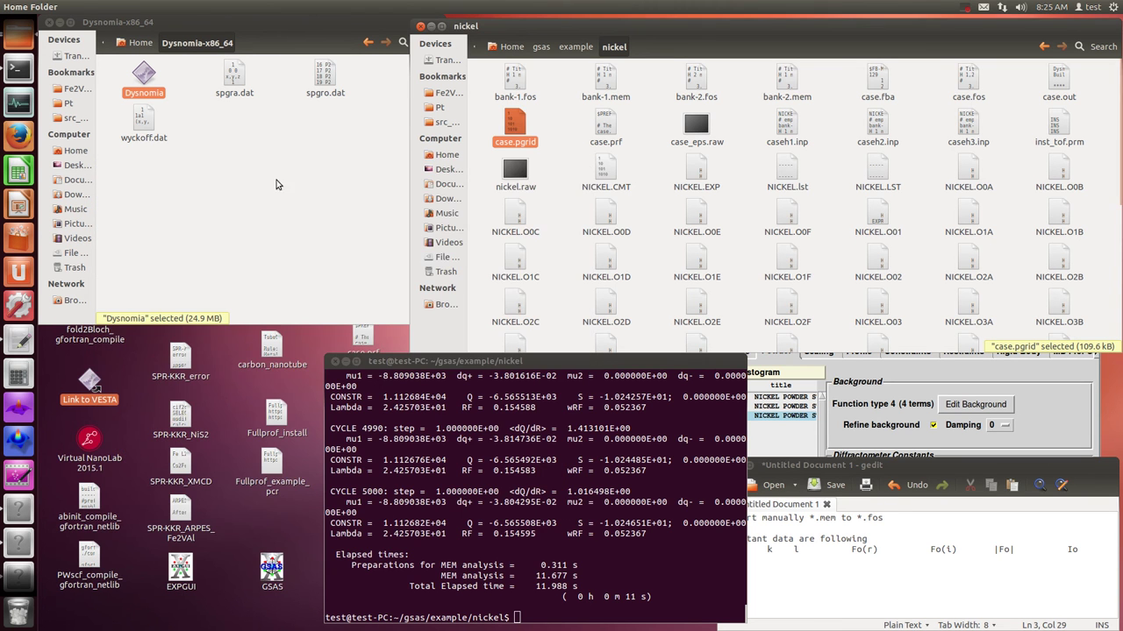
# Reopen case.prf from the nickel folder, set the coefficient E for the estimated standard uncertainties to 8, and save and close the file.
pyautogui.click(594, 128)
pyautogui.doubleClick(595, 127)
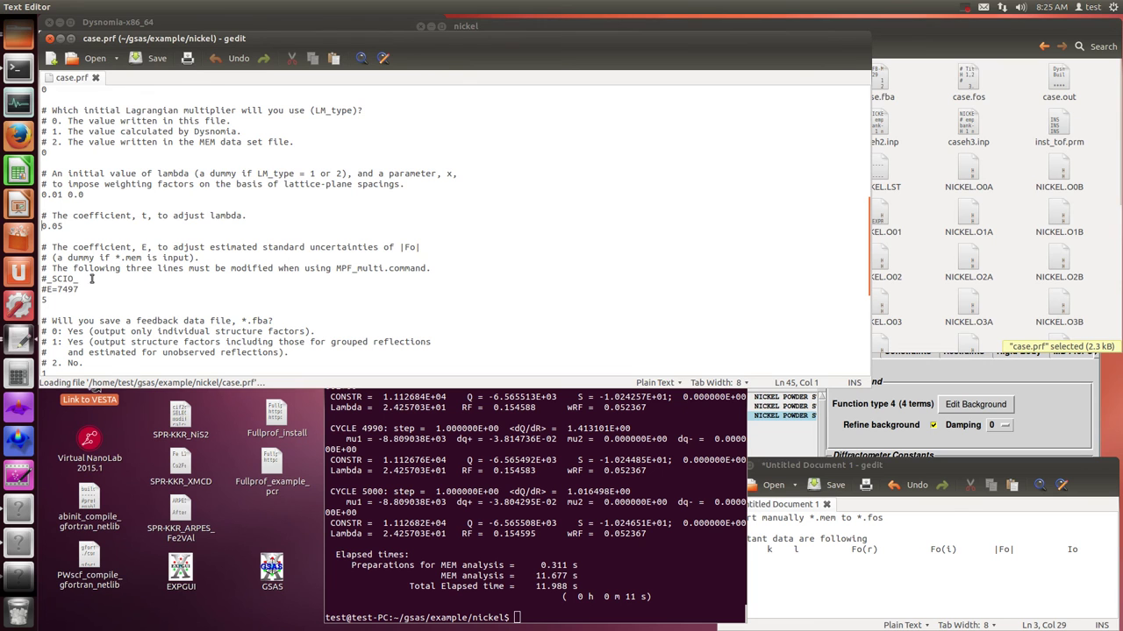
pyautogui.click(42, 300)
pyautogui.press('Delete')
pyautogui.write('8')
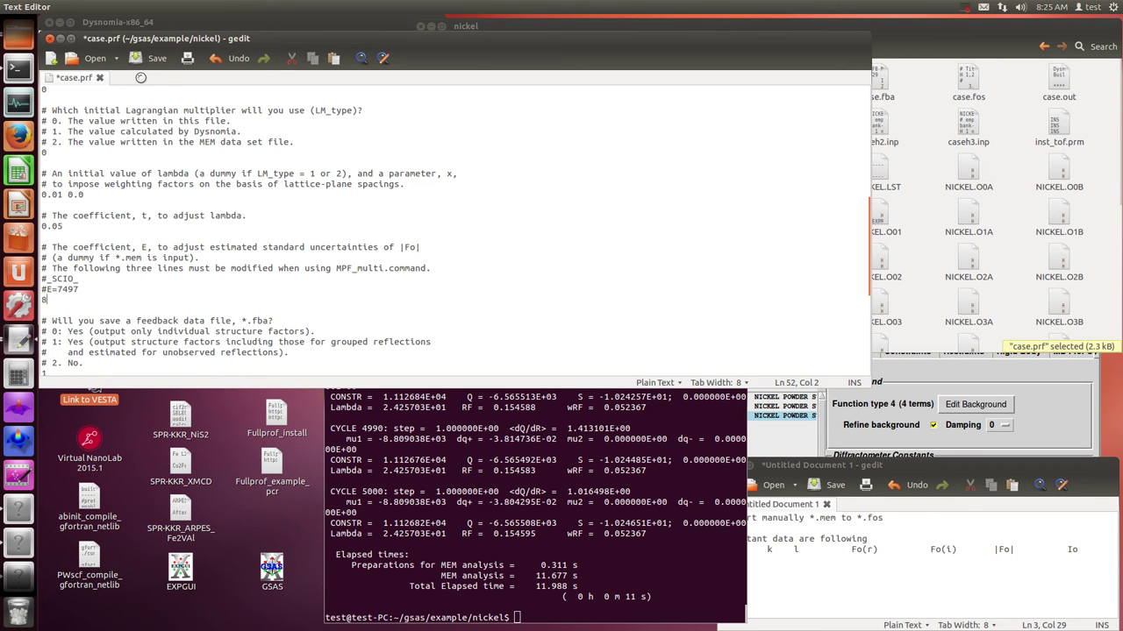
pyautogui.hotkey('ctrl', 's')
pyautogui.click(49, 39)
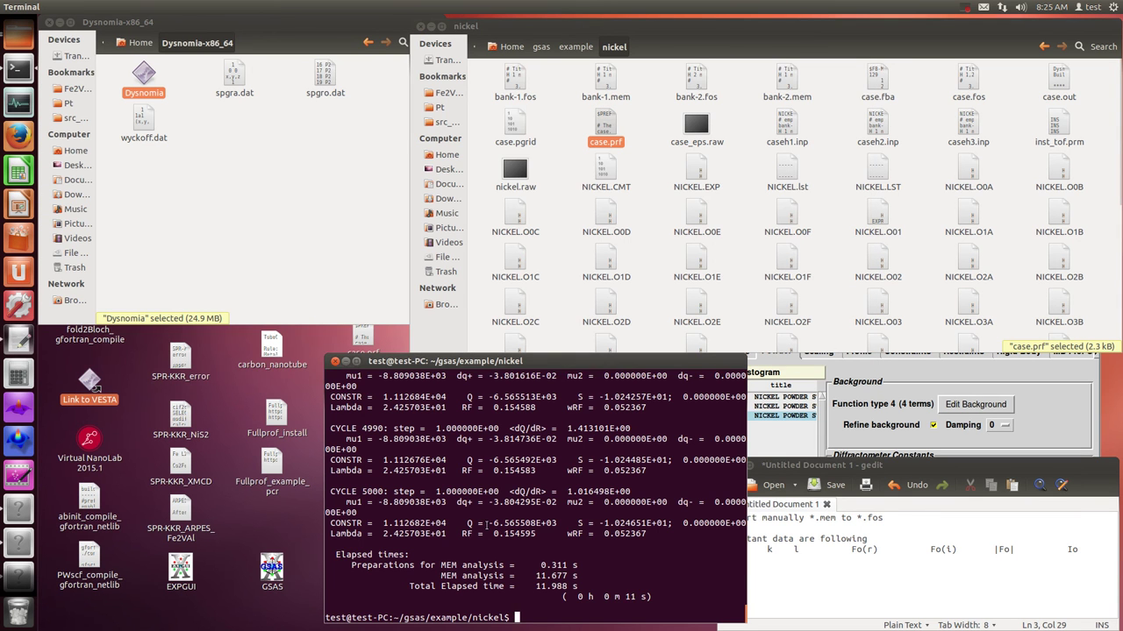
# Rerun the Dysnomia analysis on case.prf in the terminal and launch VESTA from the desktop once it ends.
pyautogui.press('Up')
pyautogui.press('Return')
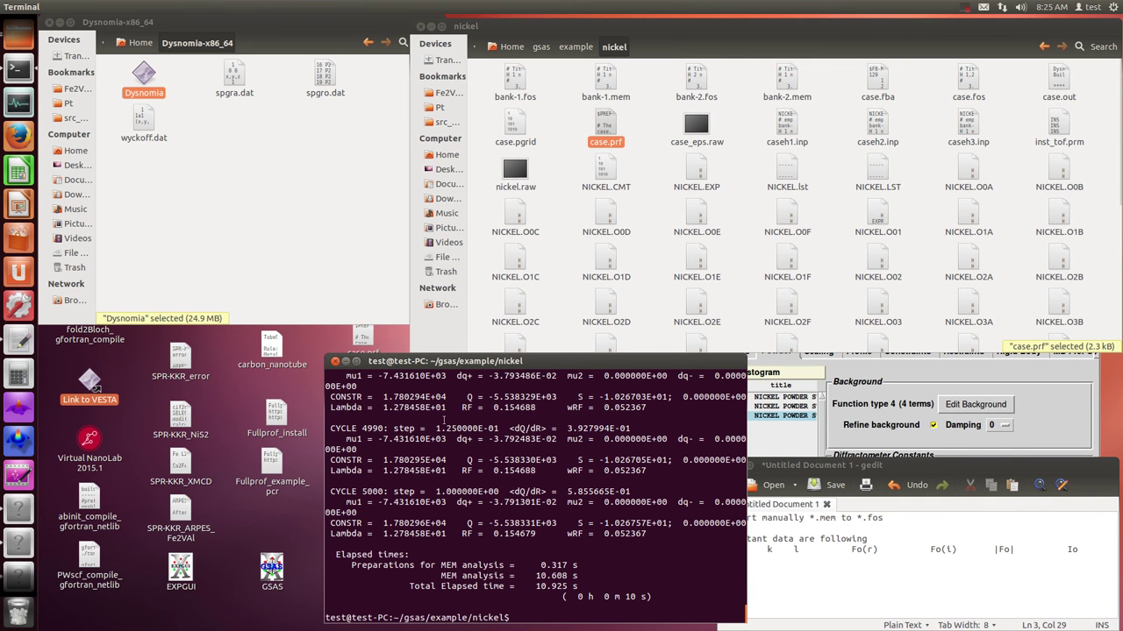
pyautogui.doubleClick(89, 380)
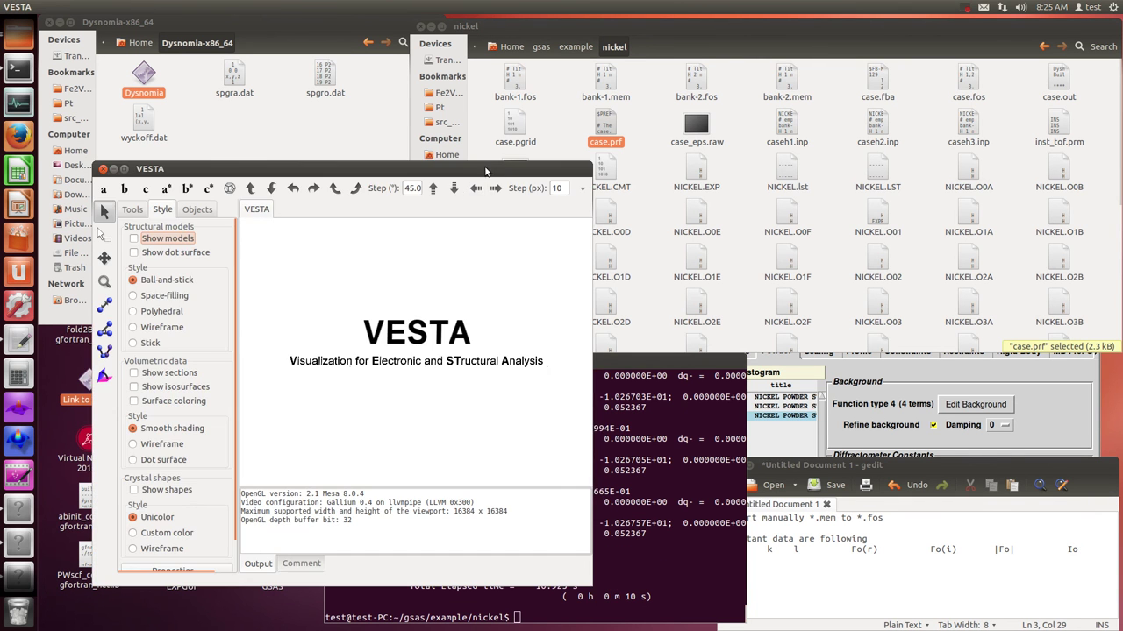